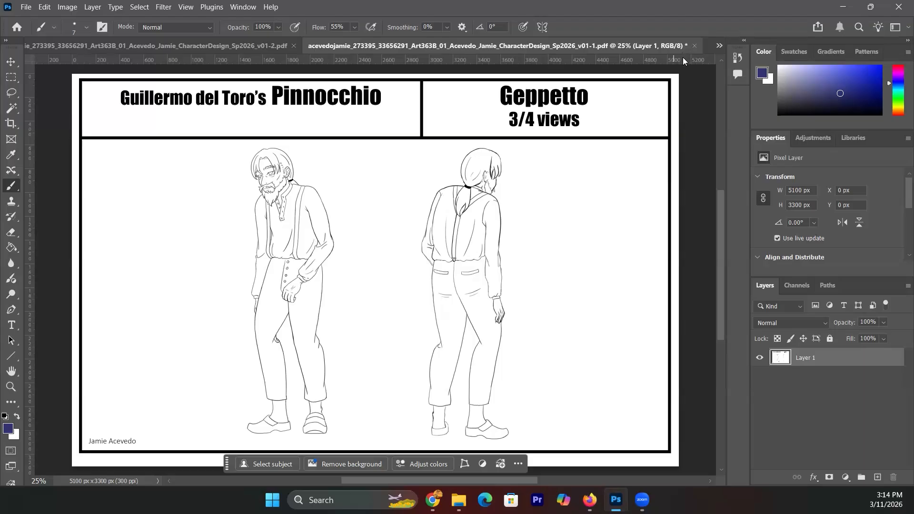
- Page through the v01-1 sketch sheet, v01-2 pose sketches and v01-3 expressions sheet
{"action": "left_click", "coordinate": [718, 46]}
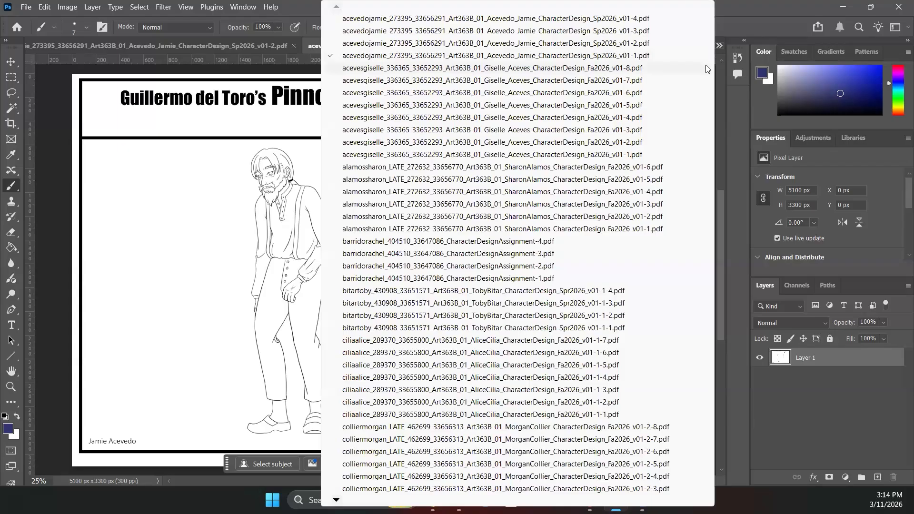
{"action": "left_click", "coordinate": [676, 155]}
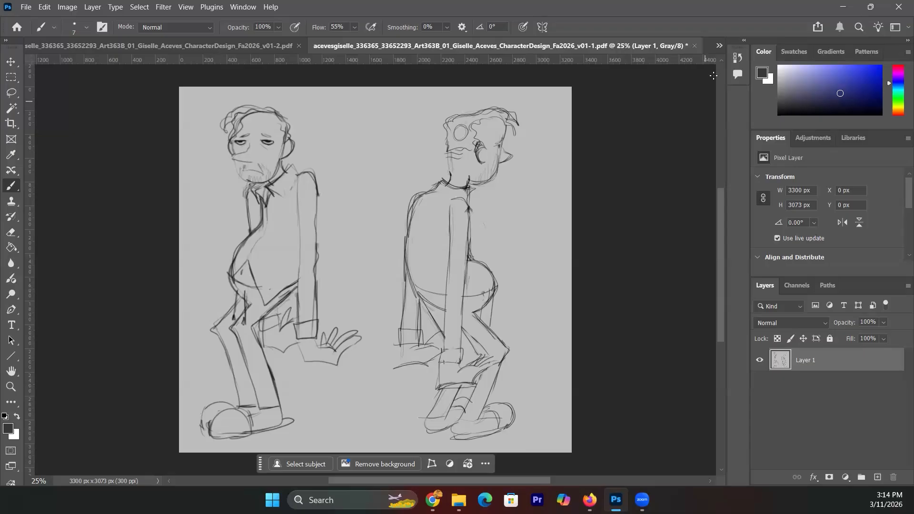
{"action": "left_click", "coordinate": [718, 45]}
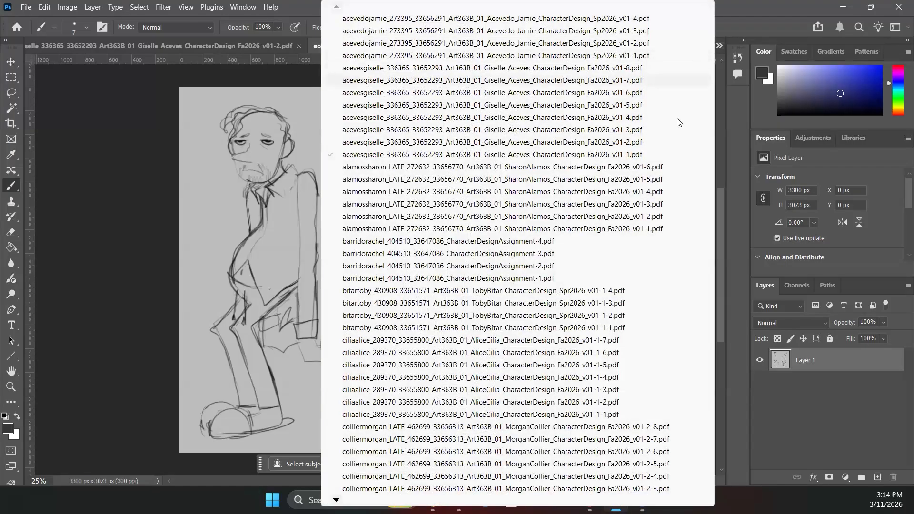
{"action": "left_click", "coordinate": [652, 142]}
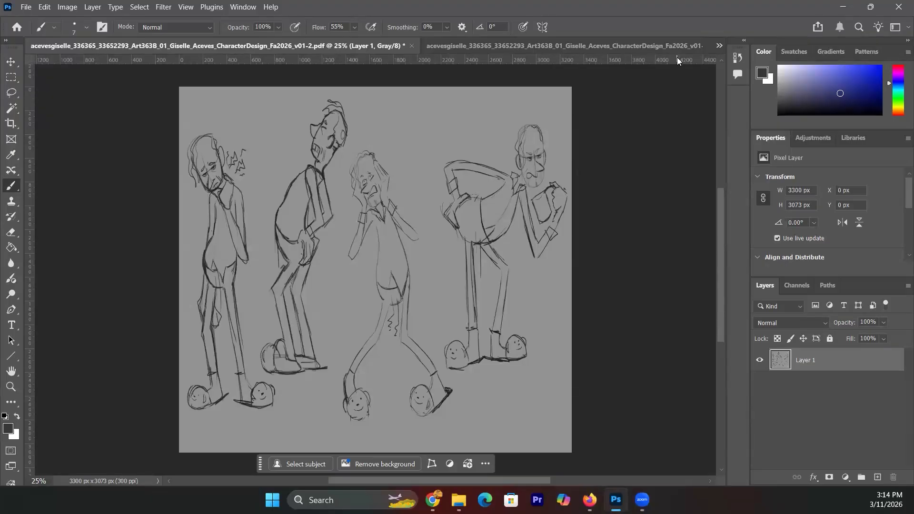
{"action": "left_click", "coordinate": [720, 45]}
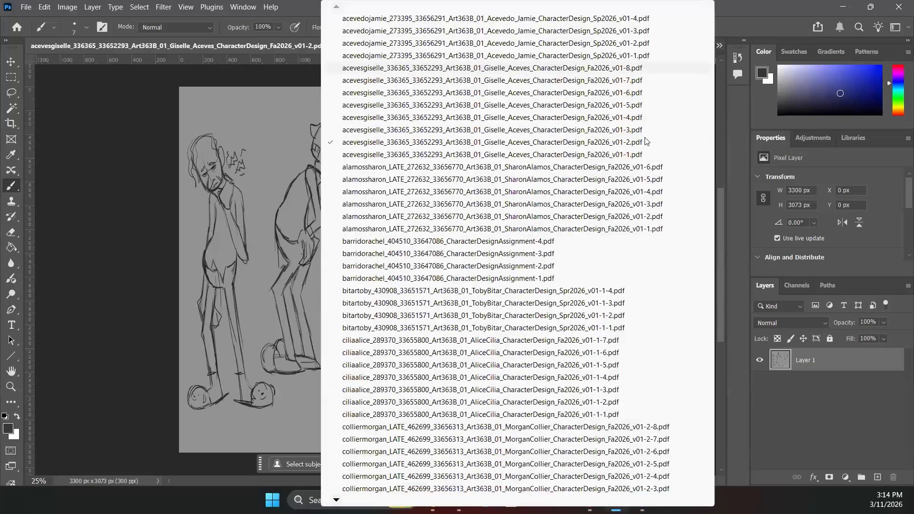
{"action": "left_click", "coordinate": [613, 130]}
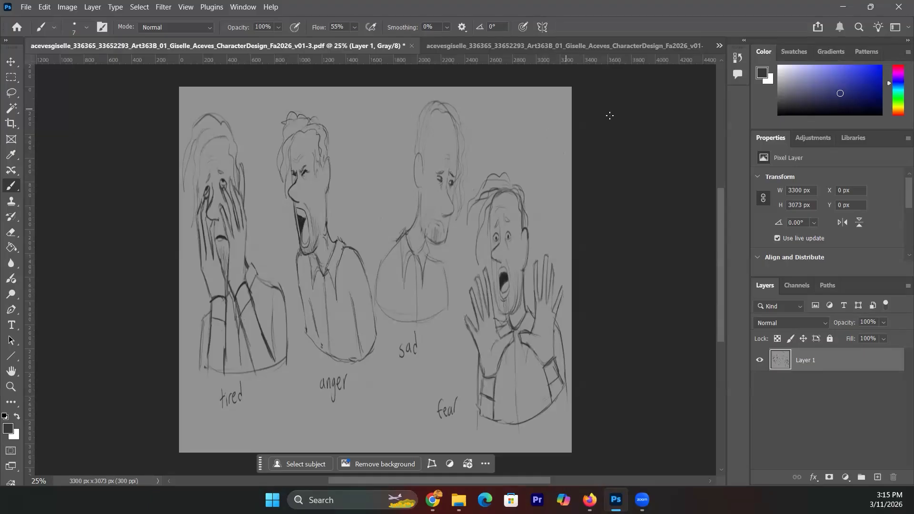
- Switch in turn to the v01-4 turnaround sketch, v01-5 sheet and v01-6 expressions sheet
{"action": "left_click", "coordinate": [720, 46]}
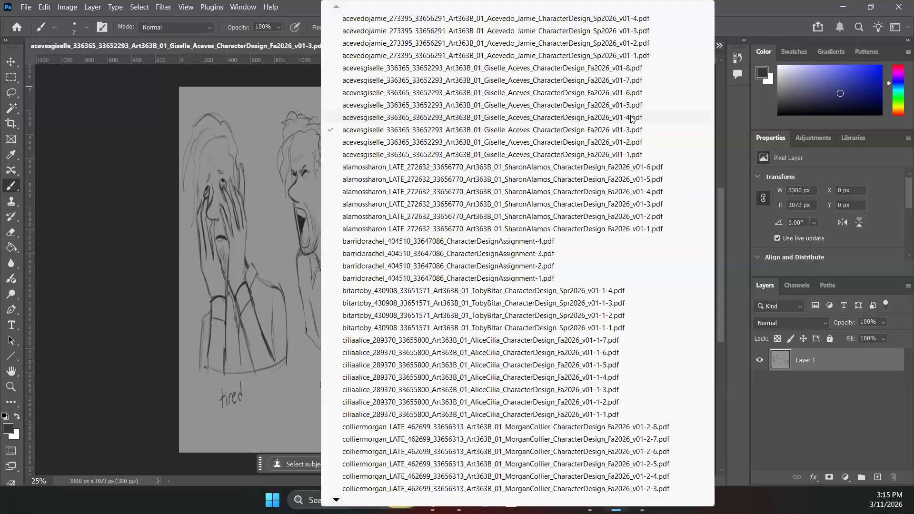
{"action": "left_click", "coordinate": [631, 119]}
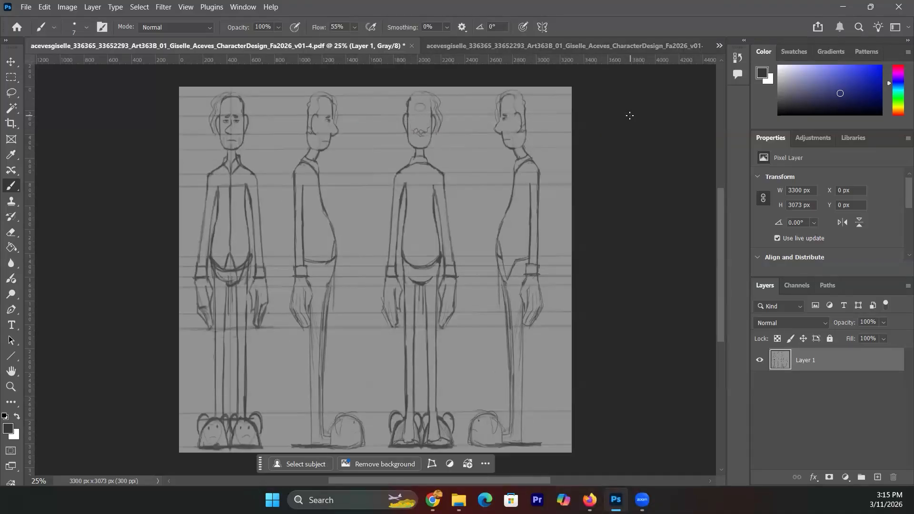
{"action": "left_click", "coordinate": [719, 48]}
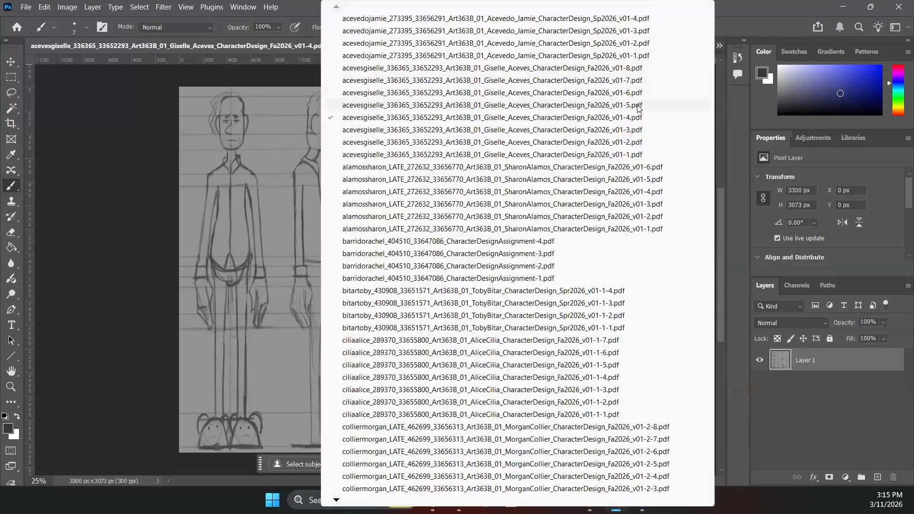
{"action": "left_click", "coordinate": [638, 105]}
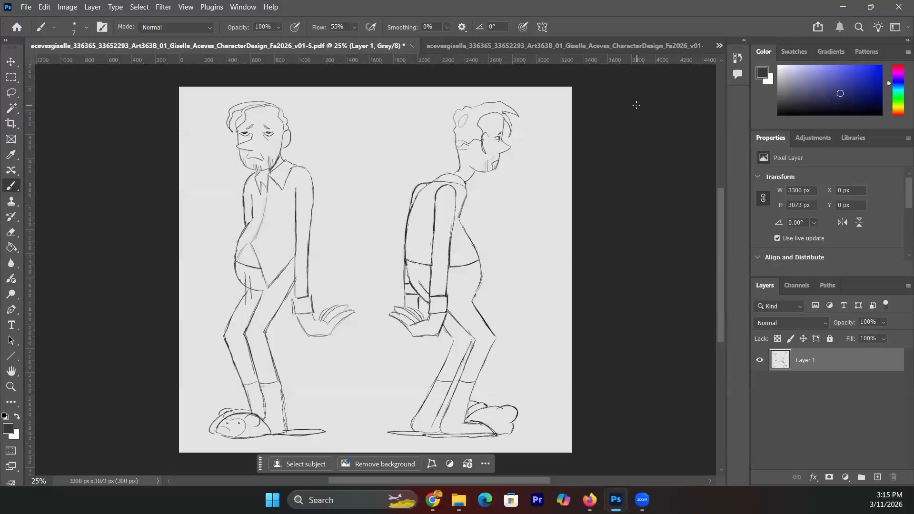
{"action": "left_click", "coordinate": [719, 47]}
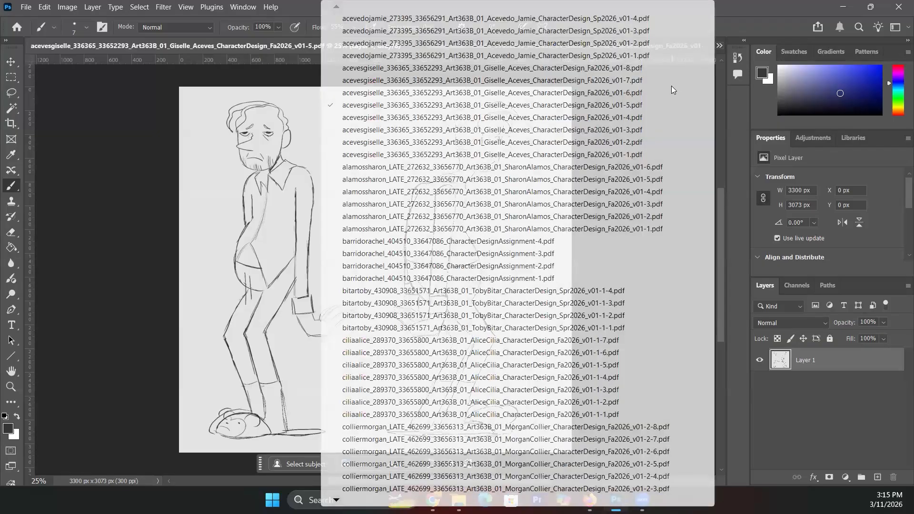
{"action": "left_click", "coordinate": [634, 94]}
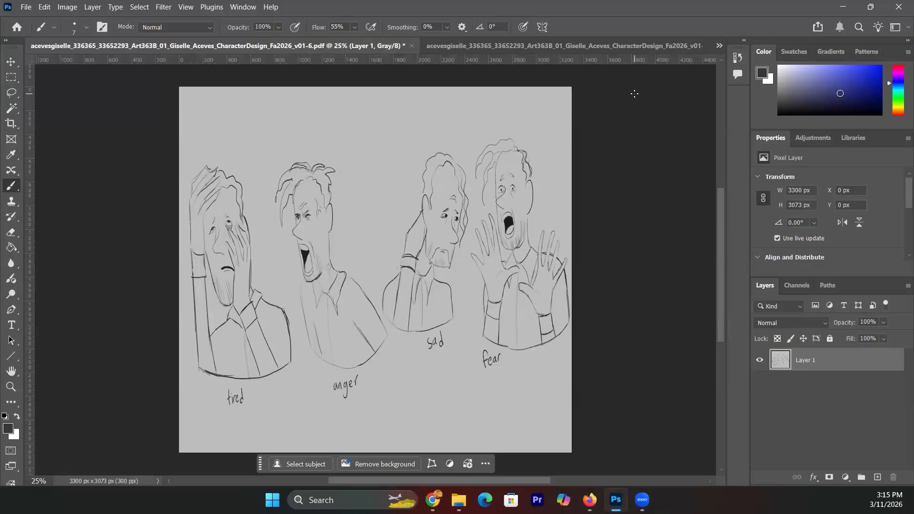
- Move on to the v01-7 pose sheet, then the v01-8 turnaround sheet
{"action": "left_click", "coordinate": [718, 46]}
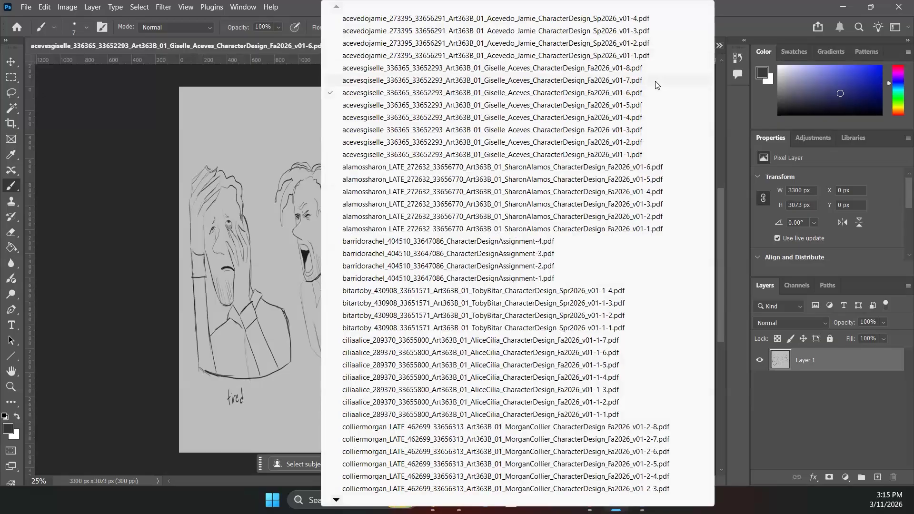
{"action": "left_click", "coordinate": [638, 80]}
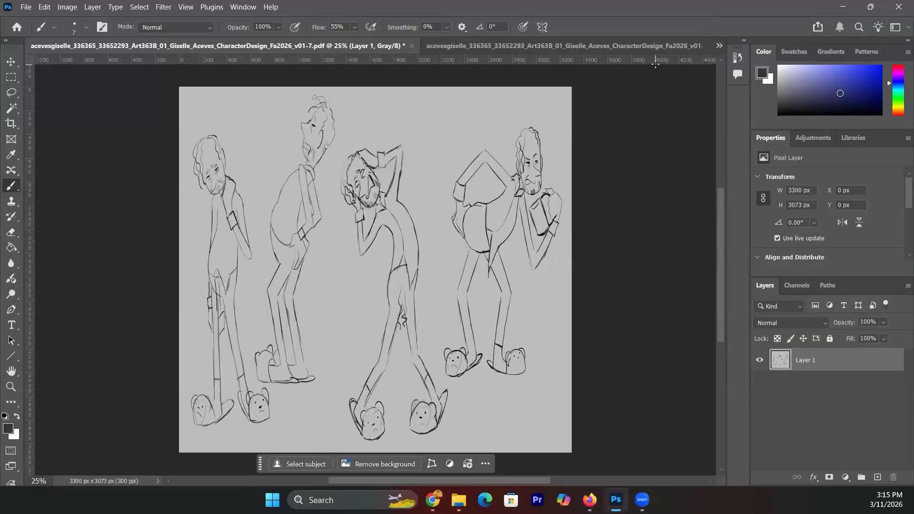
{"action": "left_click", "coordinate": [718, 45]}
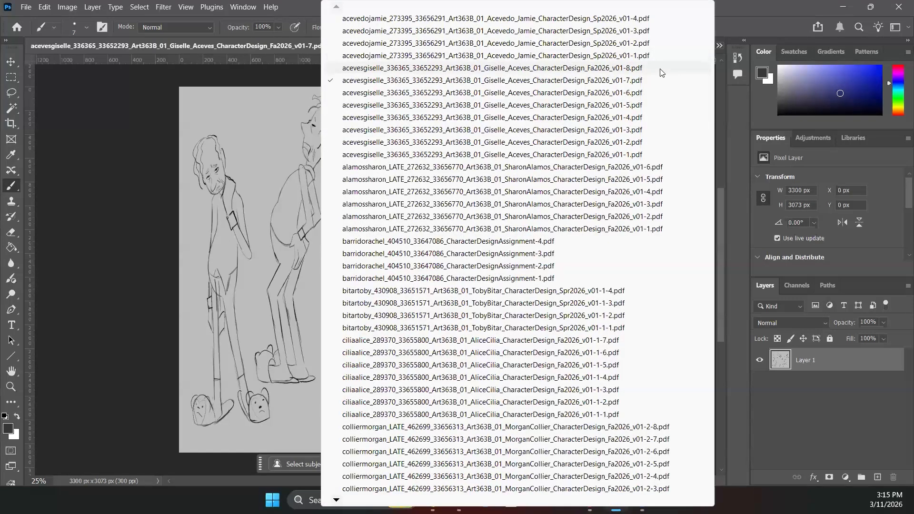
{"action": "left_click", "coordinate": [741, 22]}
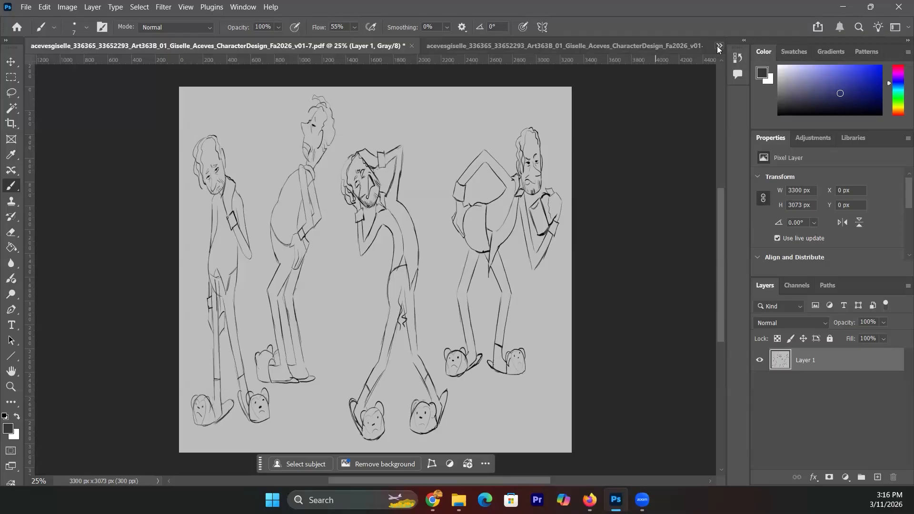
{"action": "left_click", "coordinate": [719, 48]}
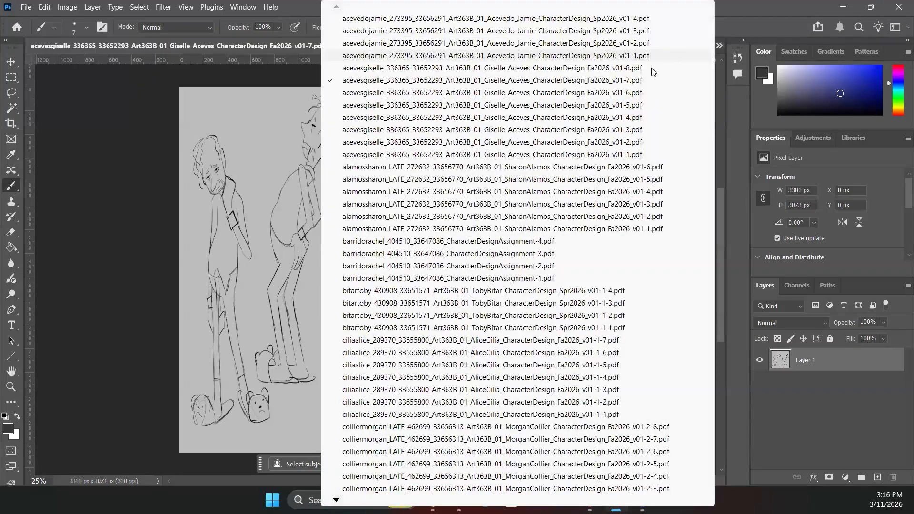
{"action": "left_click", "coordinate": [630, 68]}
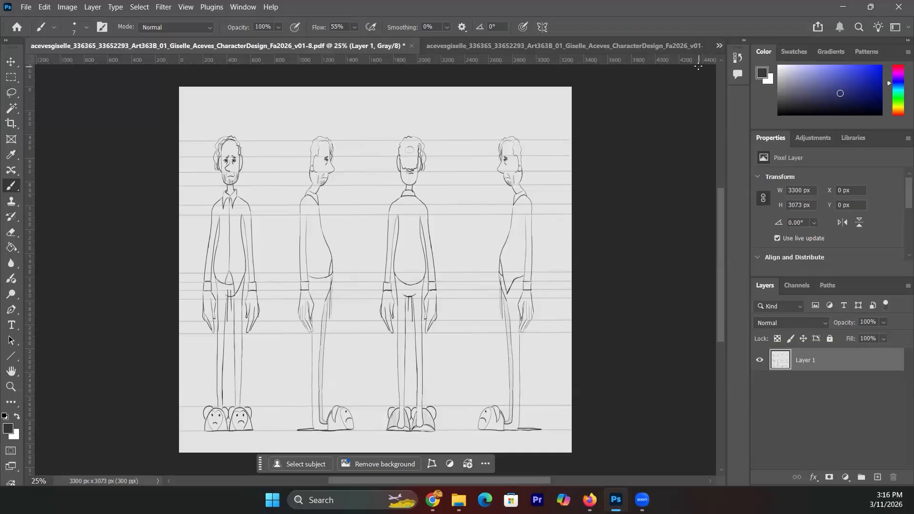
- Revisit the v01-7 pose sheet and then the v01-8 turnaround sheet
{"action": "left_click", "coordinate": [719, 45]}
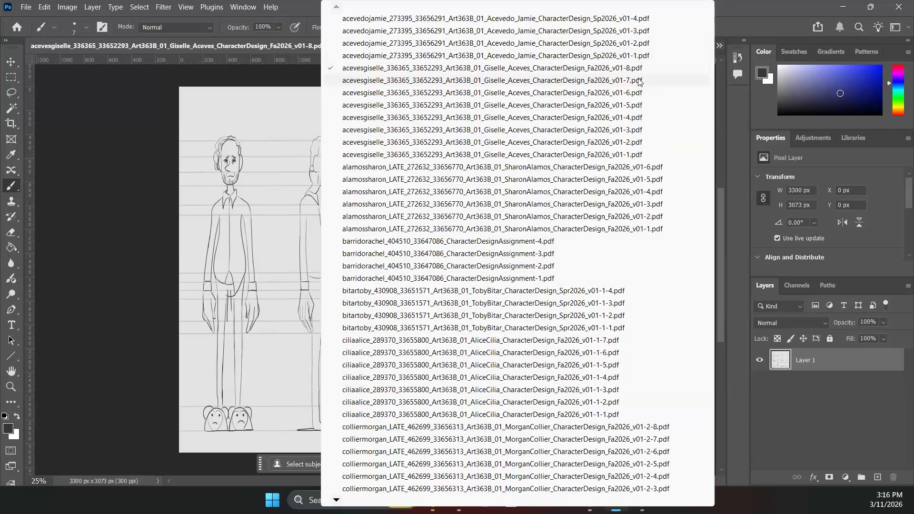
{"action": "left_click", "coordinate": [639, 82]}
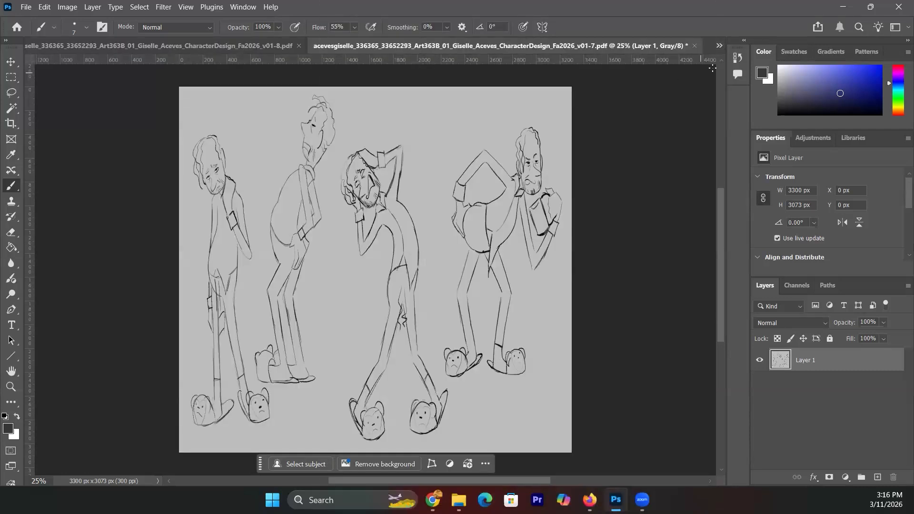
{"action": "left_click", "coordinate": [719, 46]}
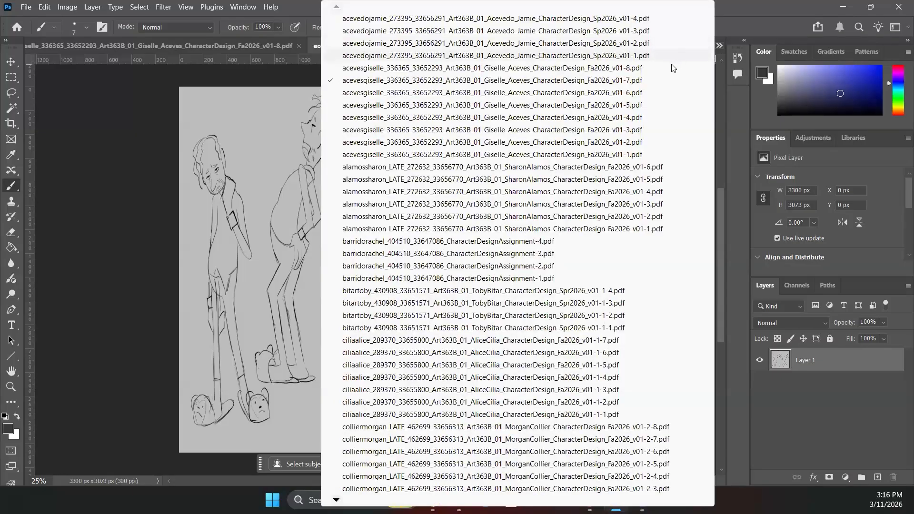
{"action": "left_click", "coordinate": [667, 68]}
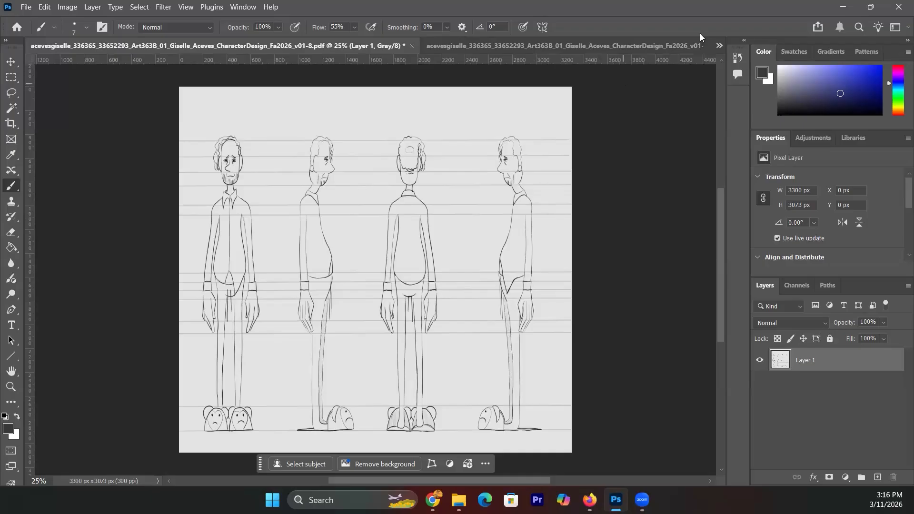
- Switch to the v01-6 expressions sheet, then to the v01-5 hunched side-view sheet
{"action": "left_click", "coordinate": [718, 45]}
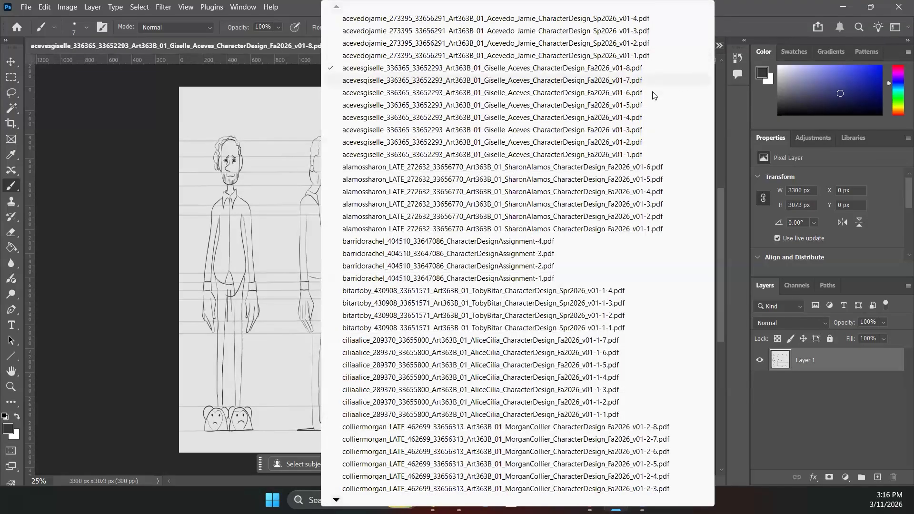
{"action": "left_click", "coordinate": [653, 93]}
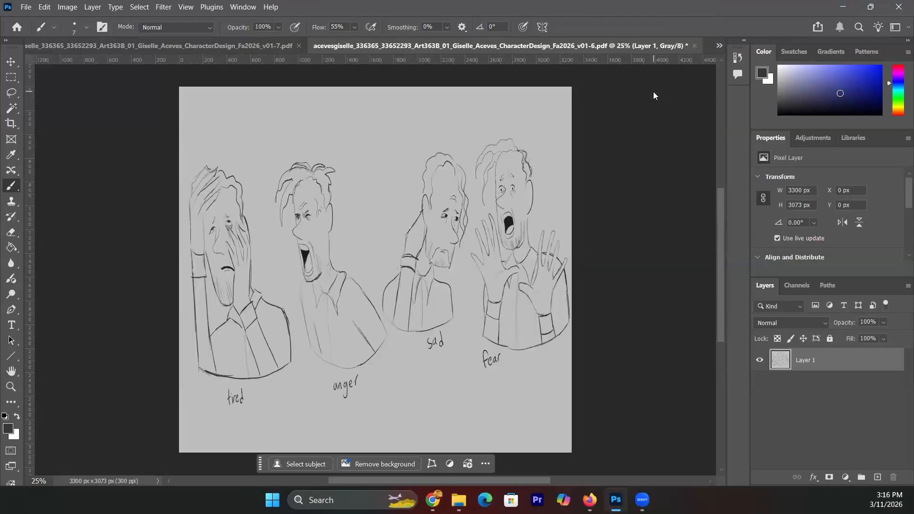
{"action": "left_click", "coordinate": [718, 45]}
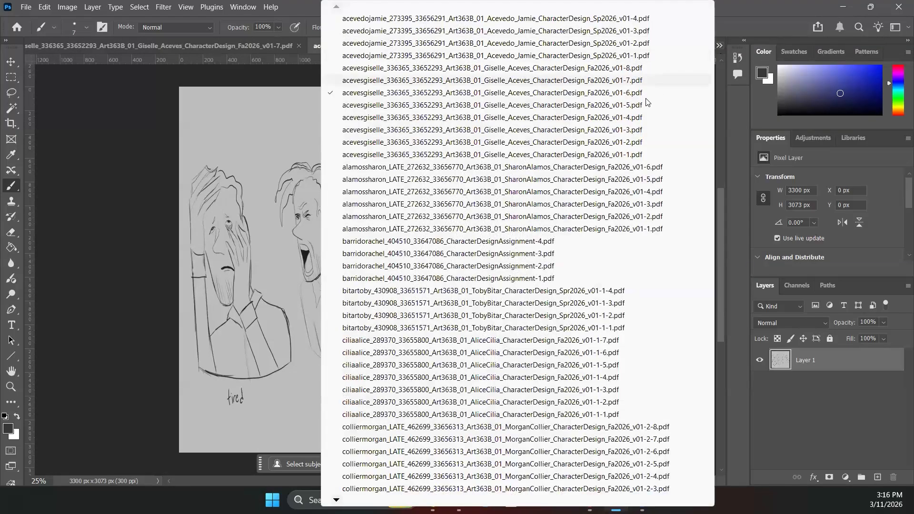
{"action": "left_click", "coordinate": [645, 105]}
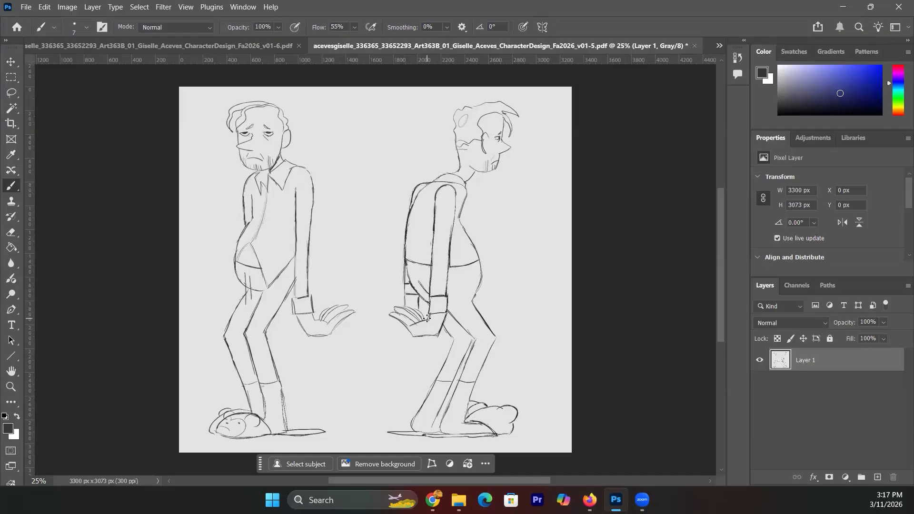
- Switch back to the v01-8 four-view turnaround sheet
{"action": "left_click", "coordinate": [718, 46]}
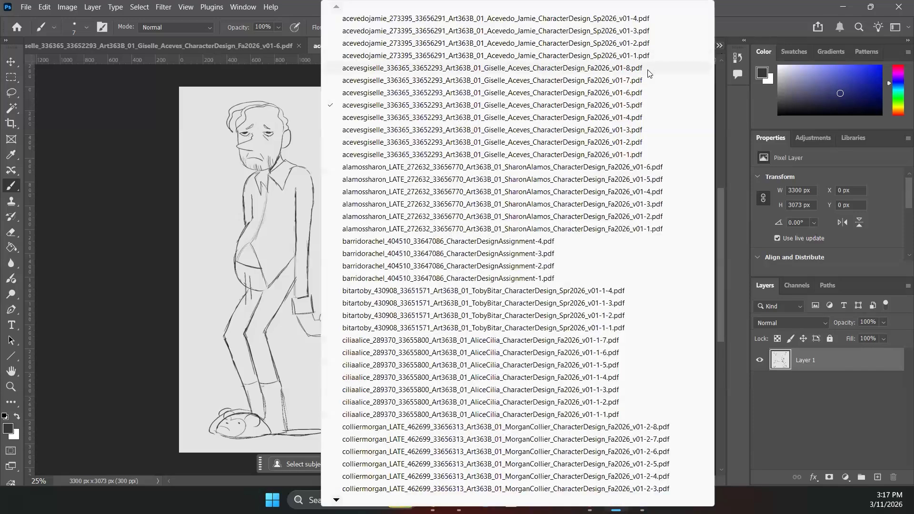
{"action": "left_click", "coordinate": [647, 69]}
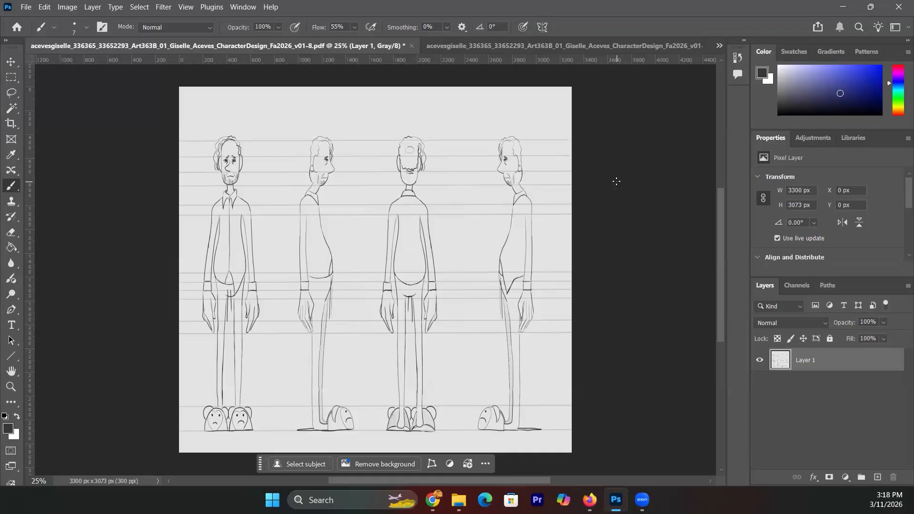
{"action": "left_click", "coordinate": [719, 46]}
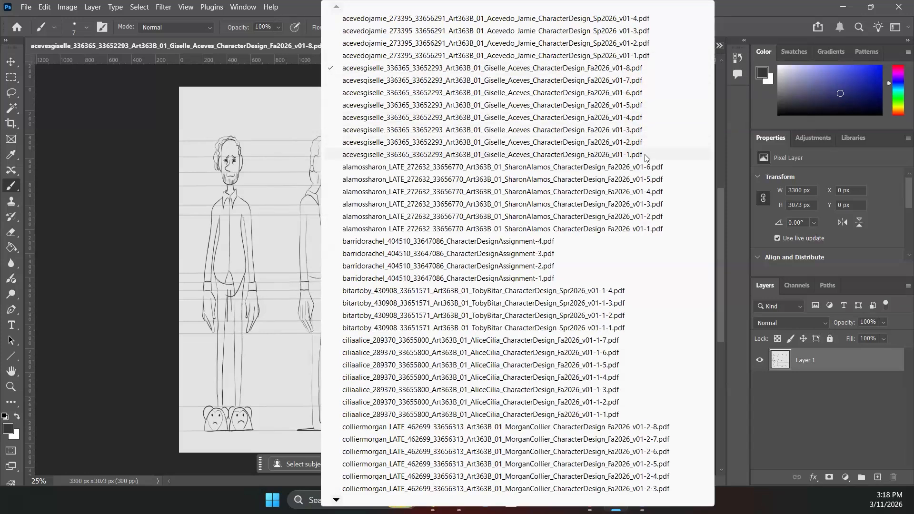
- Open the v01-1 perspective sketch and zoom in to 50% on the two standing figures
{"action": "left_click", "coordinate": [662, 229]}
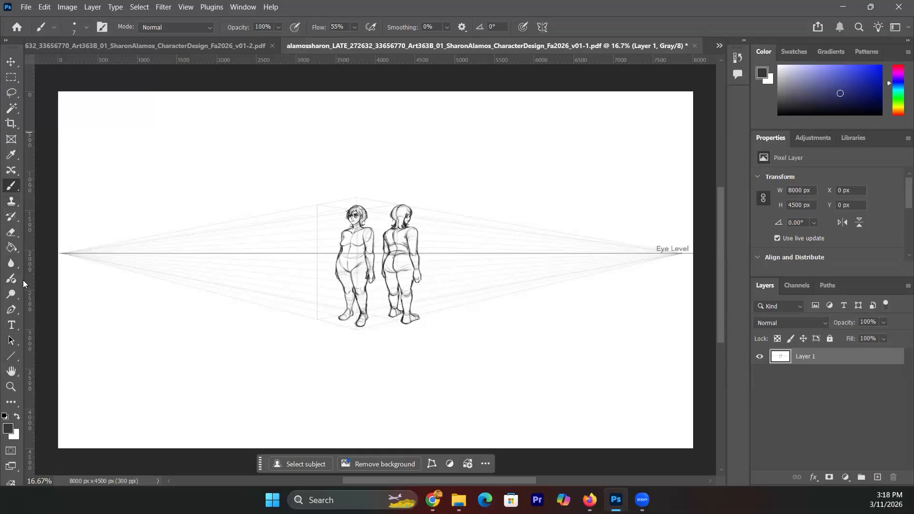
{"action": "left_click", "coordinate": [11, 386]}
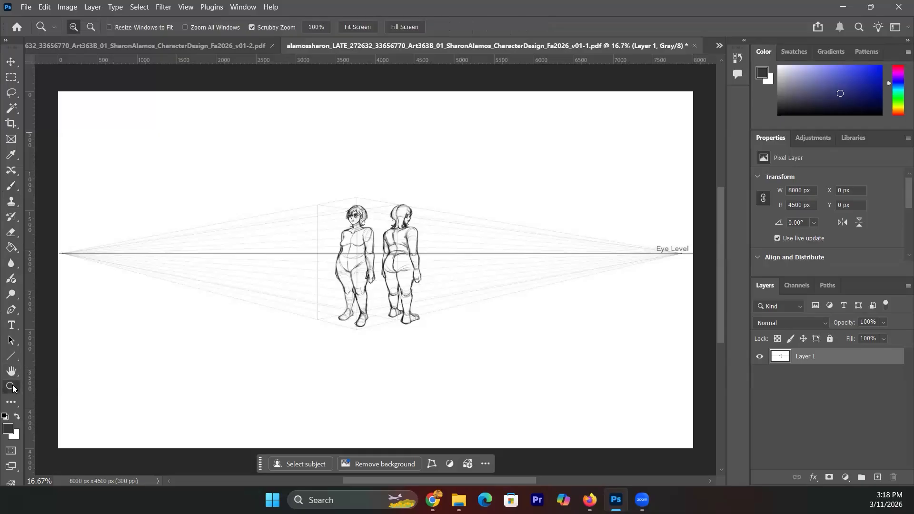
{"action": "left_click", "coordinate": [373, 252]}
{"action": "left_click", "coordinate": [371, 252]}
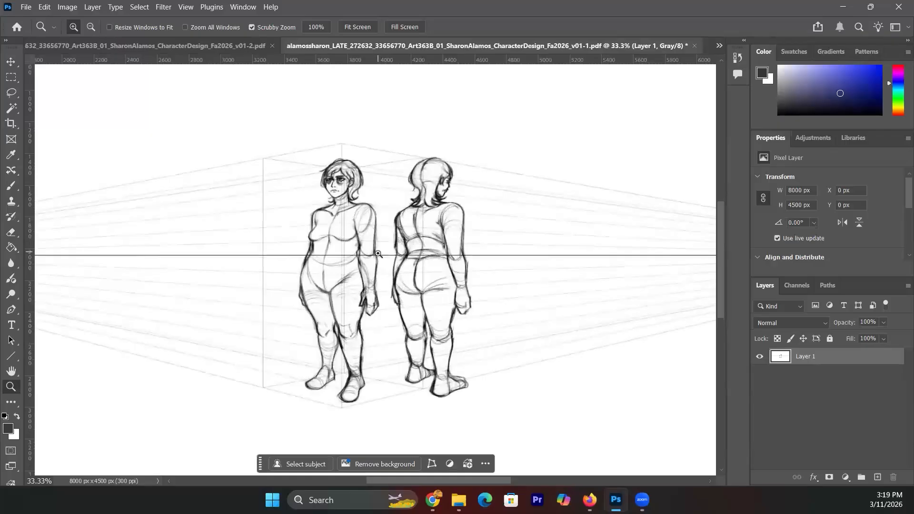
{"action": "left_click", "coordinate": [378, 254]}
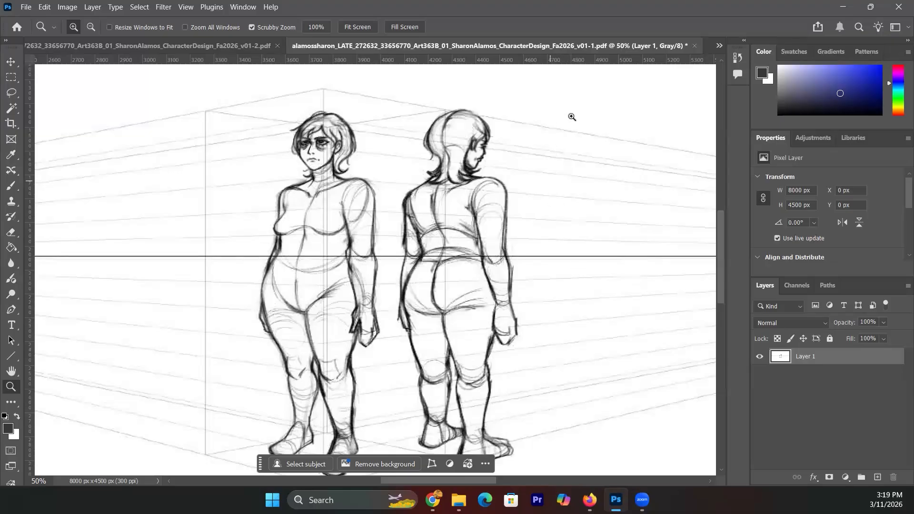
{"action": "left_click", "coordinate": [719, 46]}
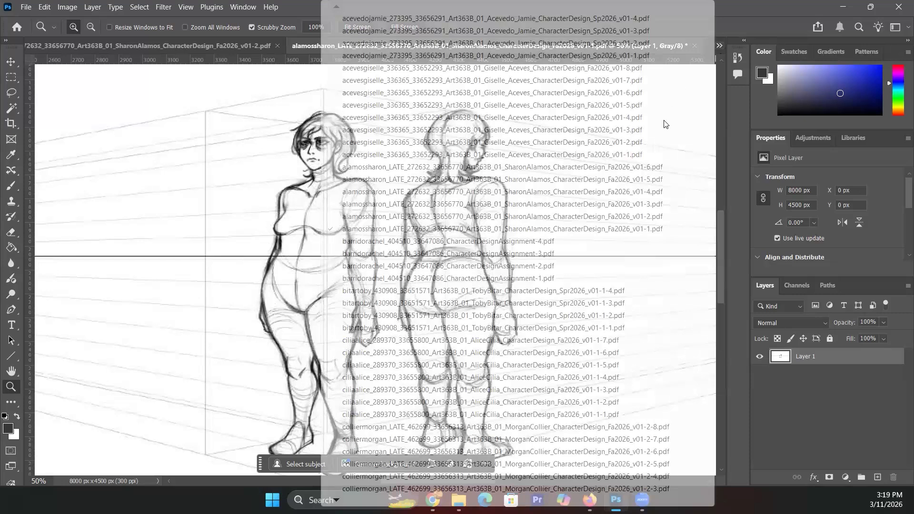
- Switch to the v01-2 poses sheet, then the v01-3 expressions sheet
{"action": "left_click", "coordinate": [635, 217]}
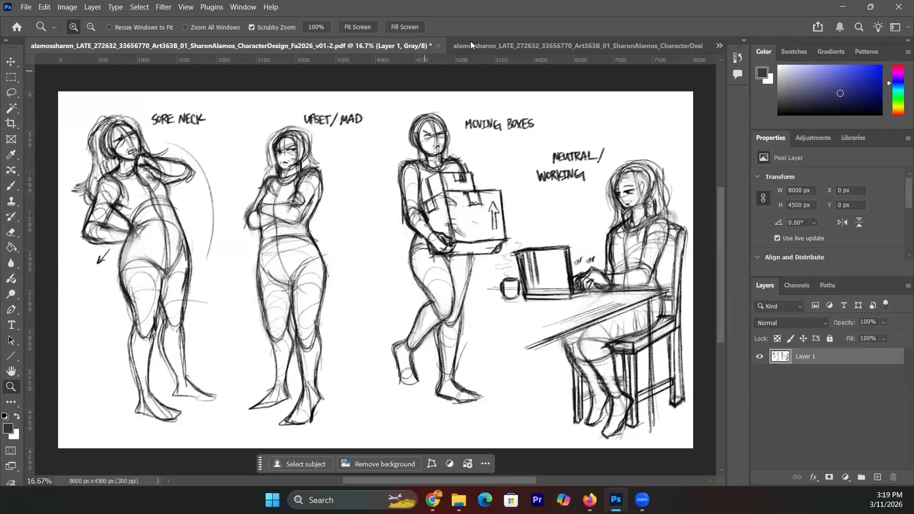
{"action": "left_click", "coordinate": [720, 45]}
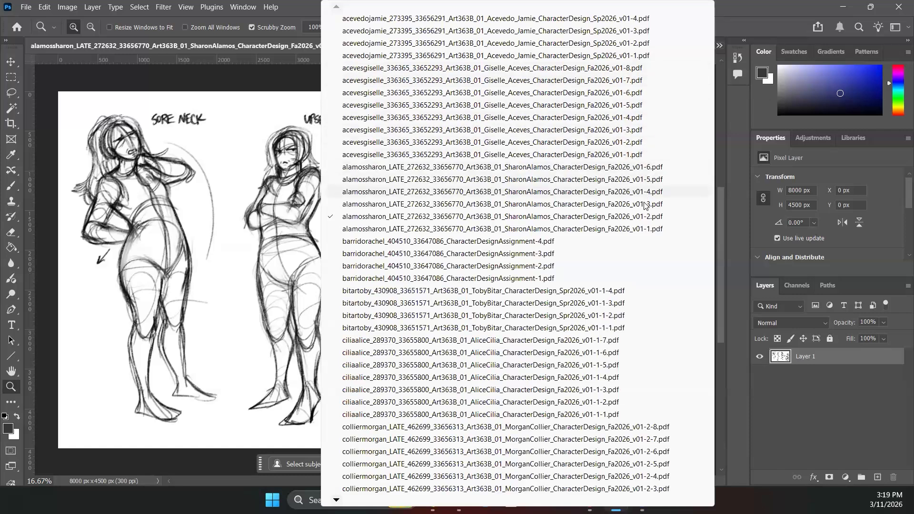
{"action": "left_click", "coordinate": [645, 205]}
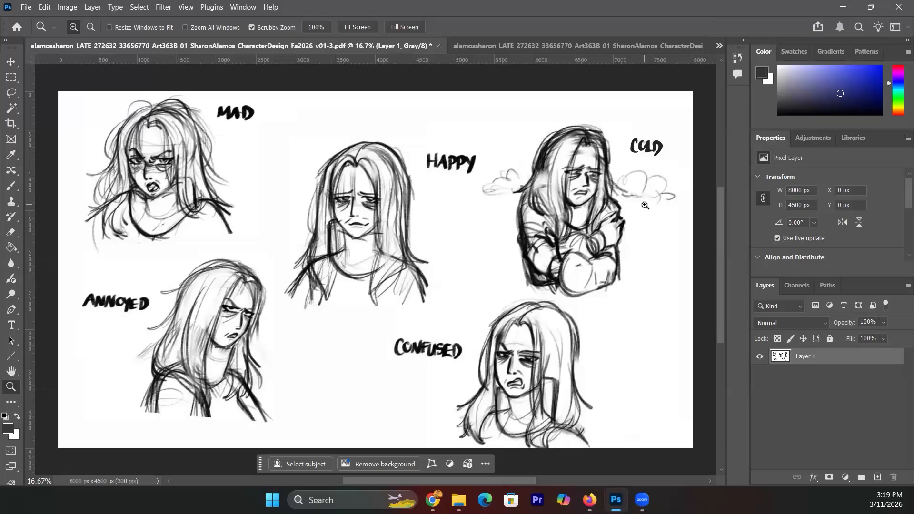
{"action": "left_click", "coordinate": [719, 47]}
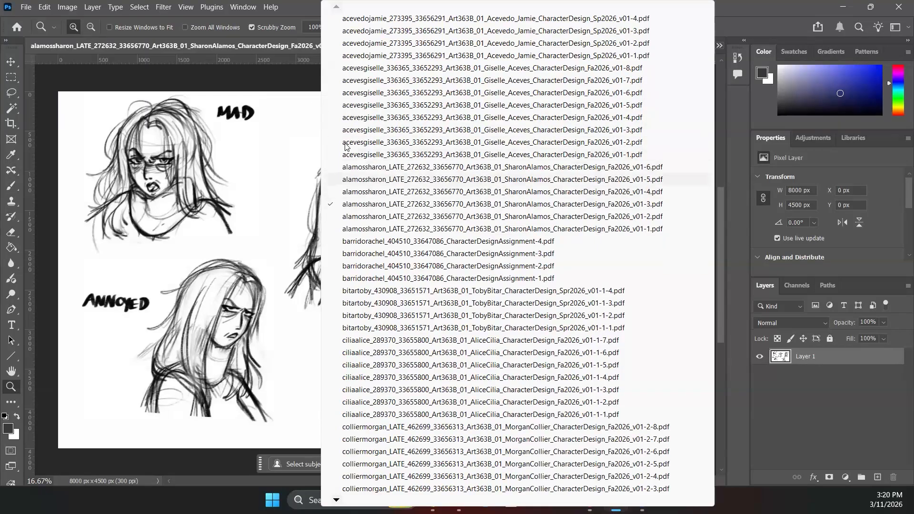
{"action": "left_click", "coordinate": [287, 79]}
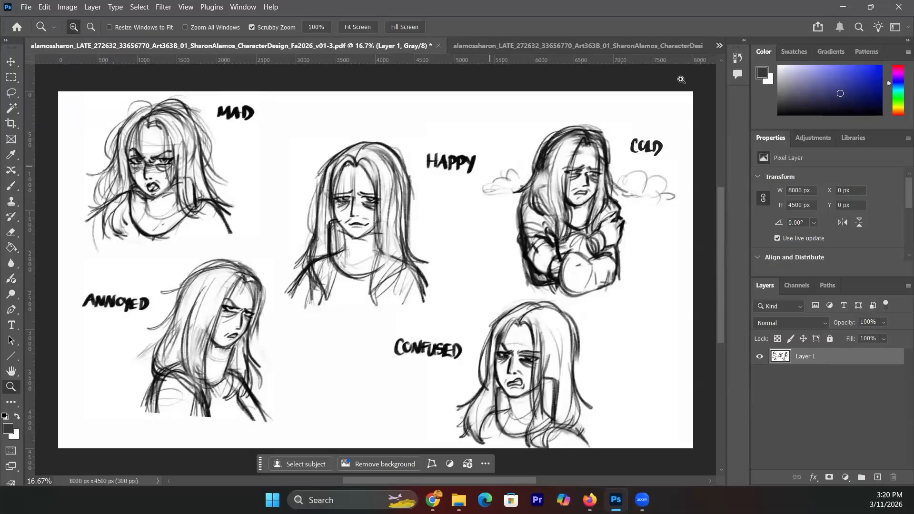
- Move on to the v01-4 turnaround, then the v01-5 Coraline front-and-back sheet
{"action": "left_click", "coordinate": [720, 45]}
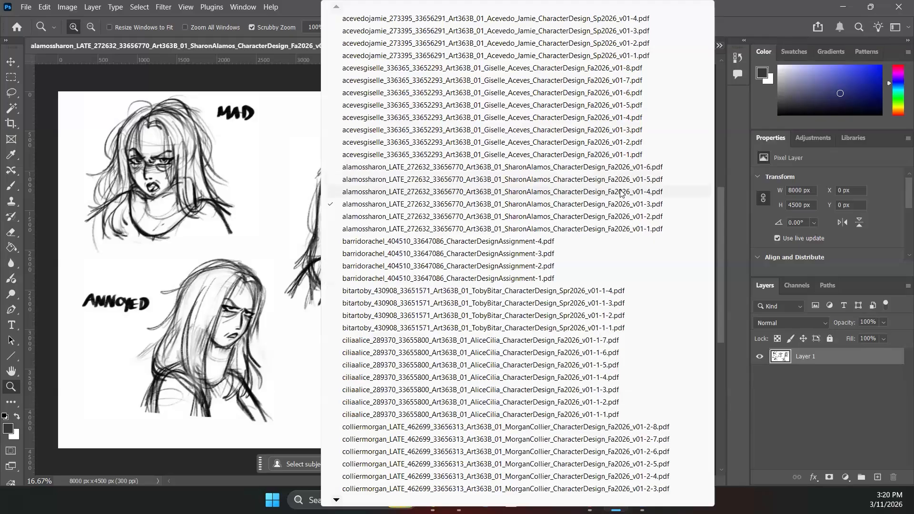
{"action": "left_click", "coordinate": [621, 192]}
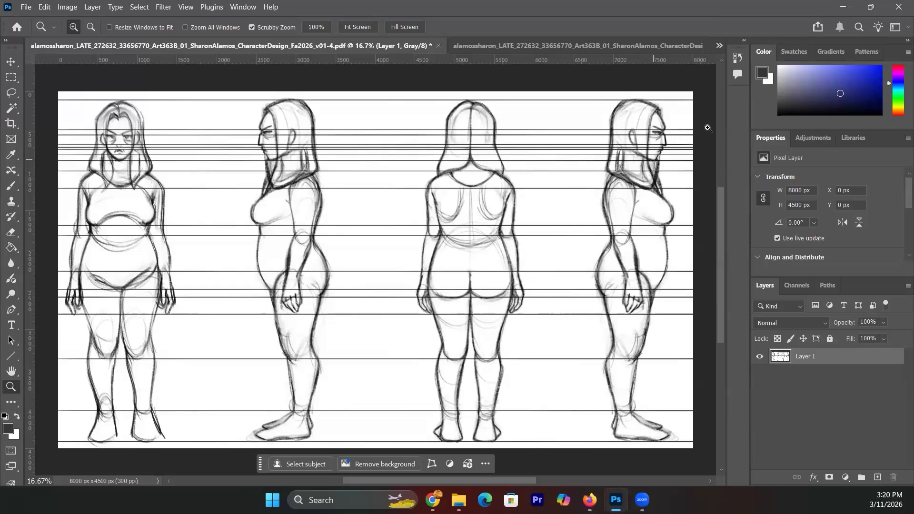
{"action": "left_click", "coordinate": [718, 45]}
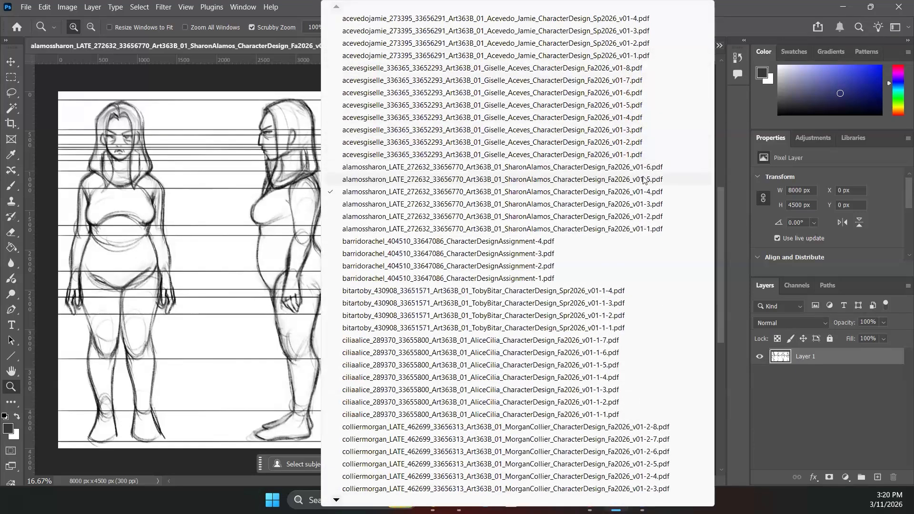
{"action": "left_click", "coordinate": [644, 180]}
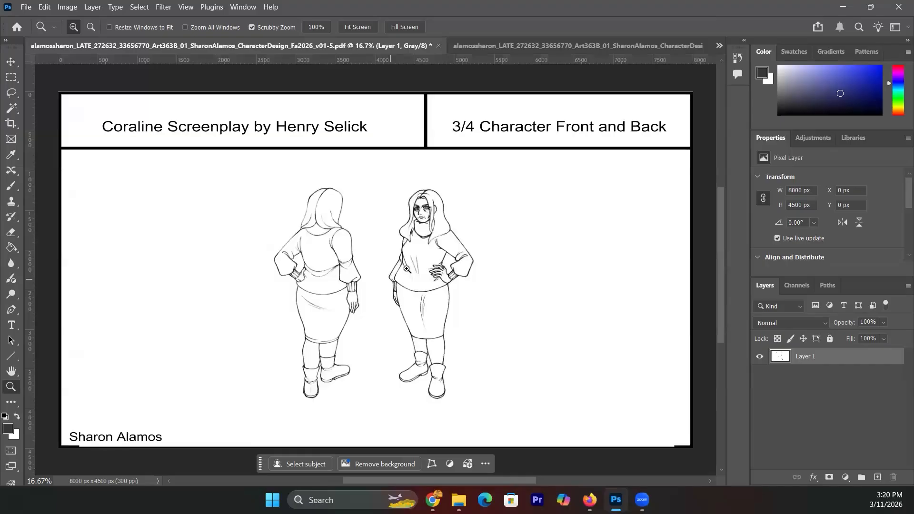
- Switch to the v01-6 Coraline sheet with its four finished lineart poses
{"action": "left_click", "coordinate": [718, 45]}
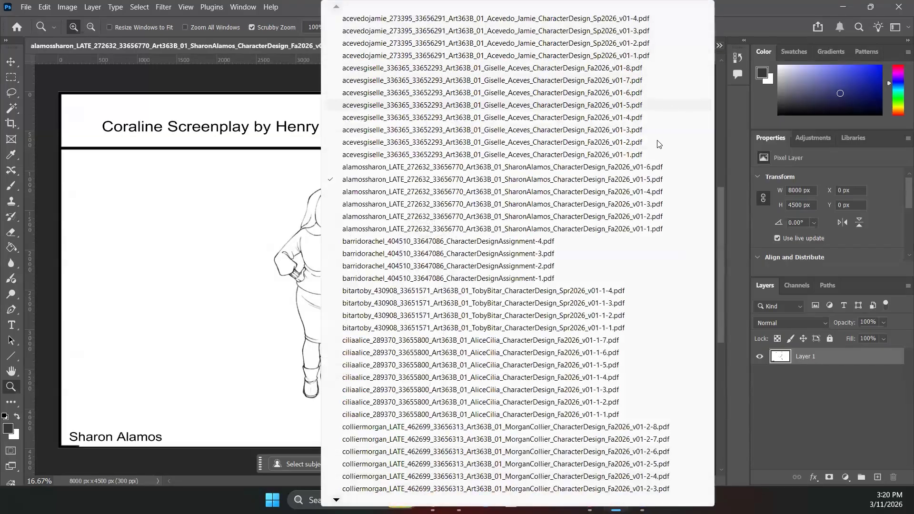
{"action": "left_click", "coordinate": [655, 167]}
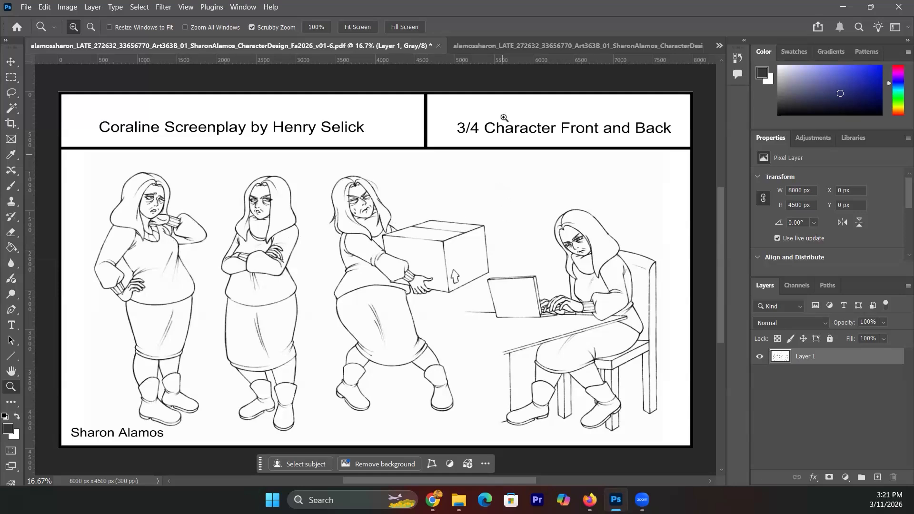
{"action": "left_click", "coordinate": [719, 44]}
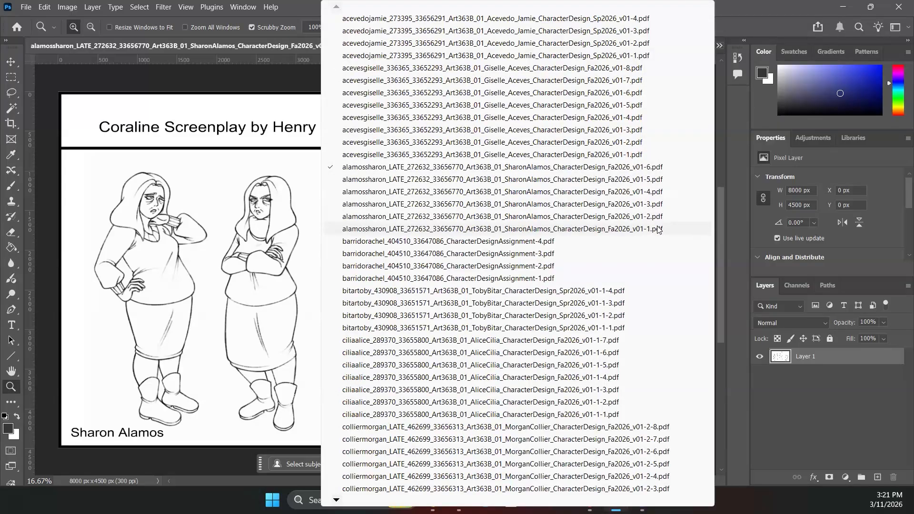
{"action": "left_click", "coordinate": [657, 216]}
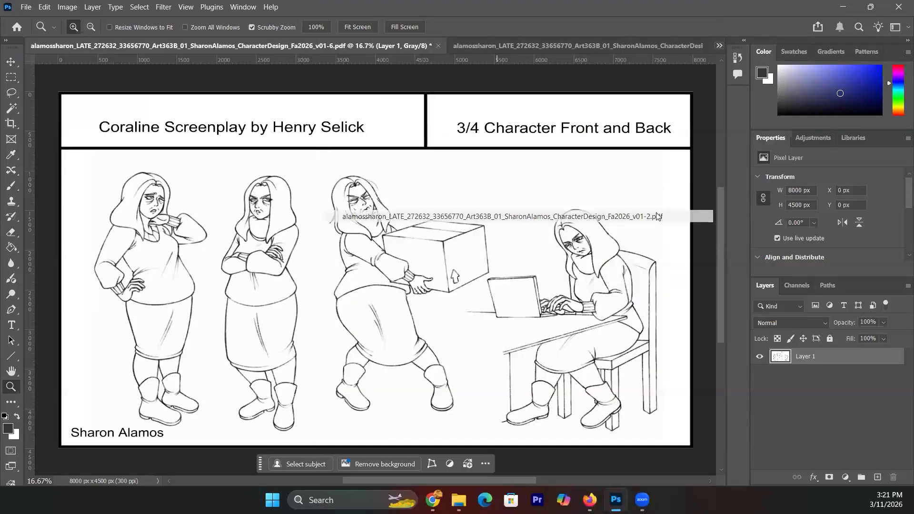
{"action": "left_click", "coordinate": [719, 47]}
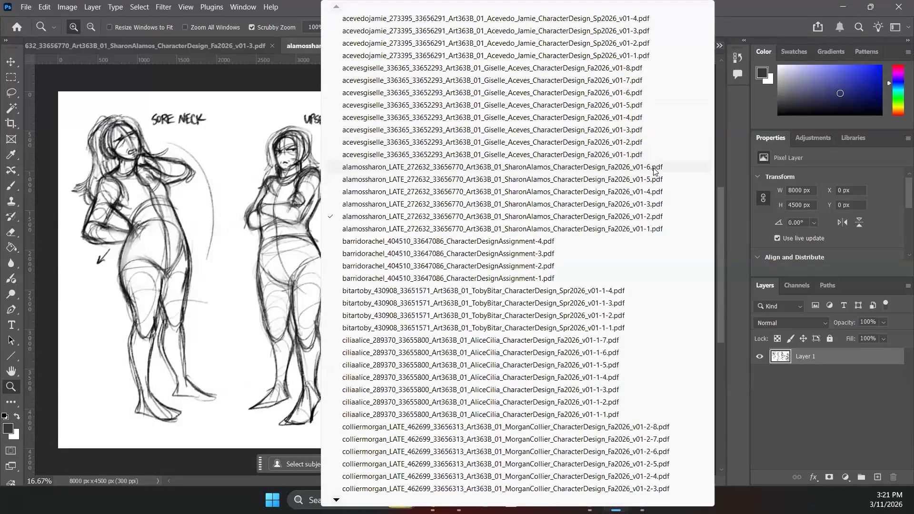
{"action": "left_click", "coordinate": [655, 167]}
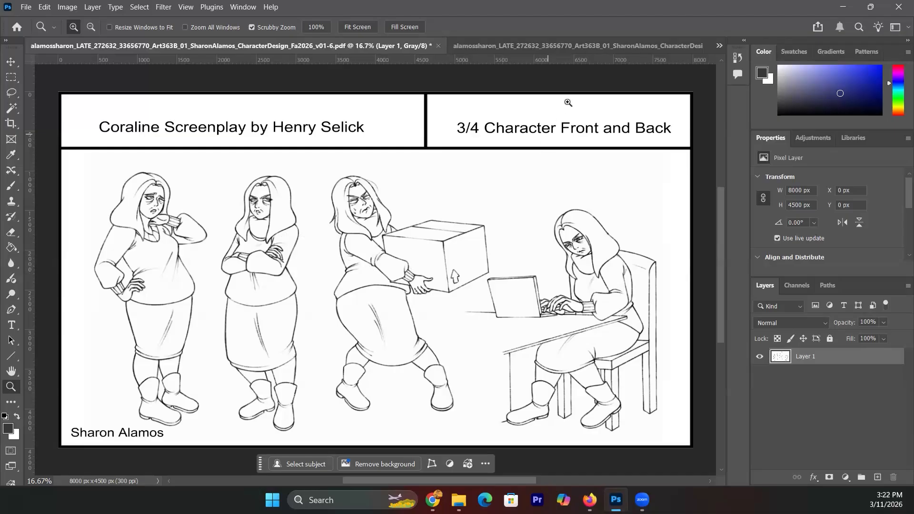
{"action": "left_click", "coordinate": [718, 46]}
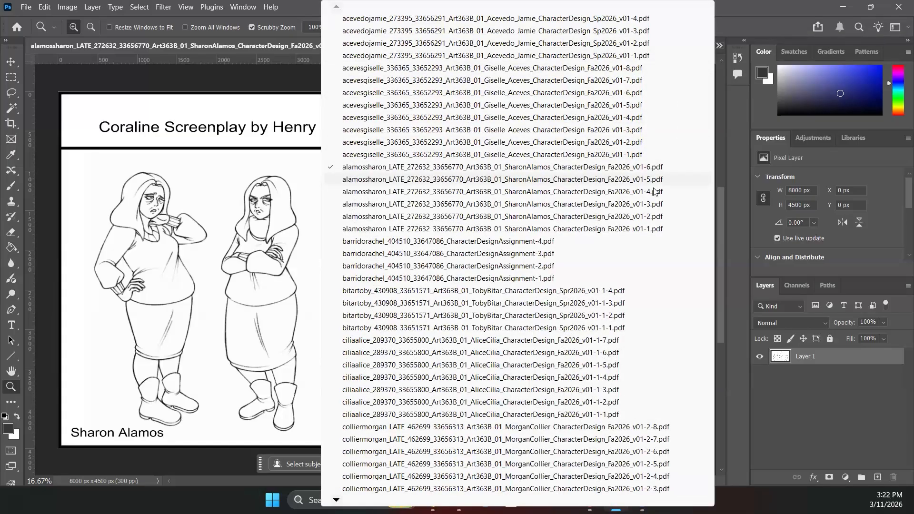
{"action": "left_click", "coordinate": [655, 204]}
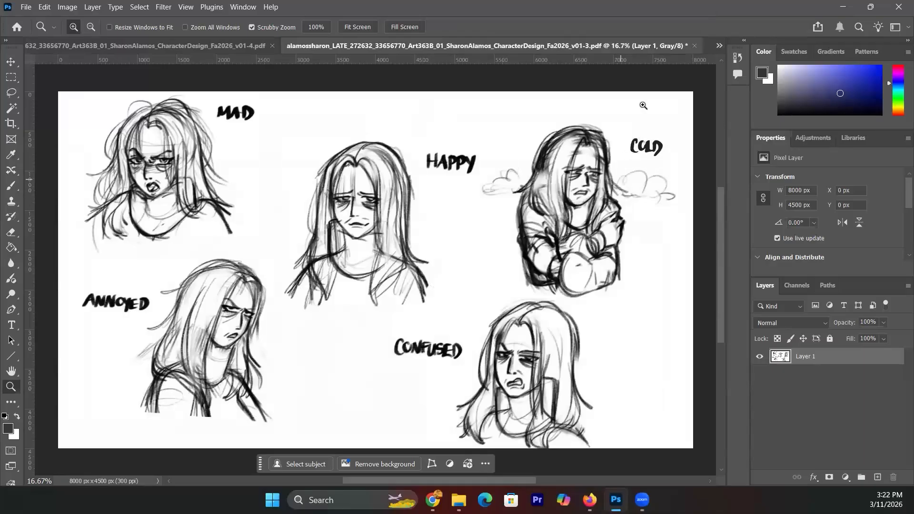
{"action": "left_click", "coordinate": [720, 47]}
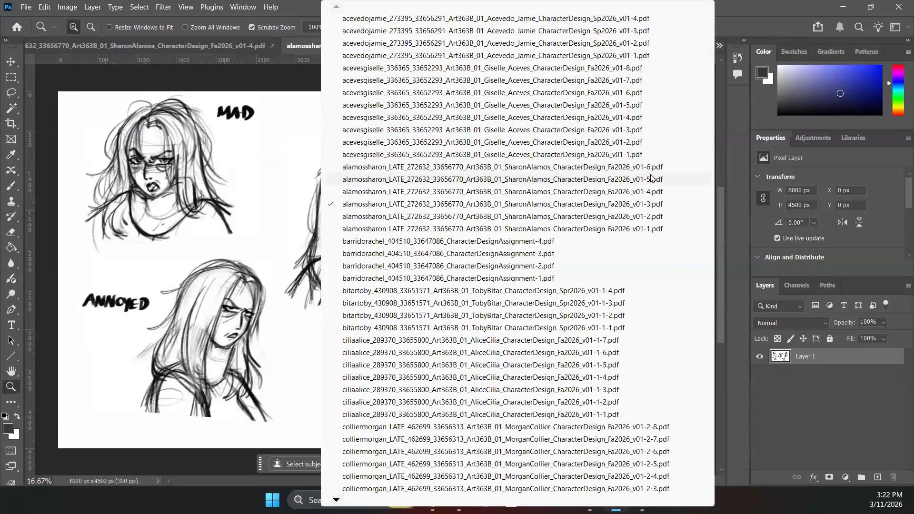
{"action": "left_click", "coordinate": [653, 170]}
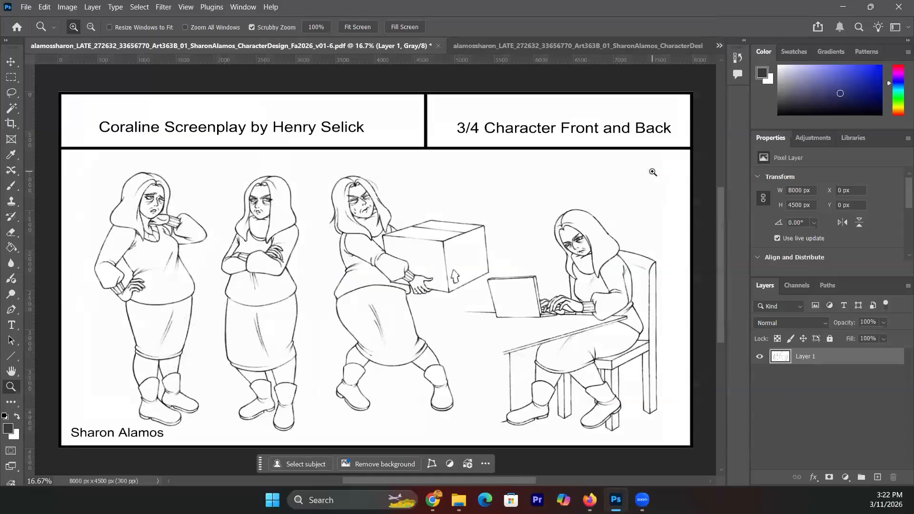
{"action": "left_click", "coordinate": [717, 47]}
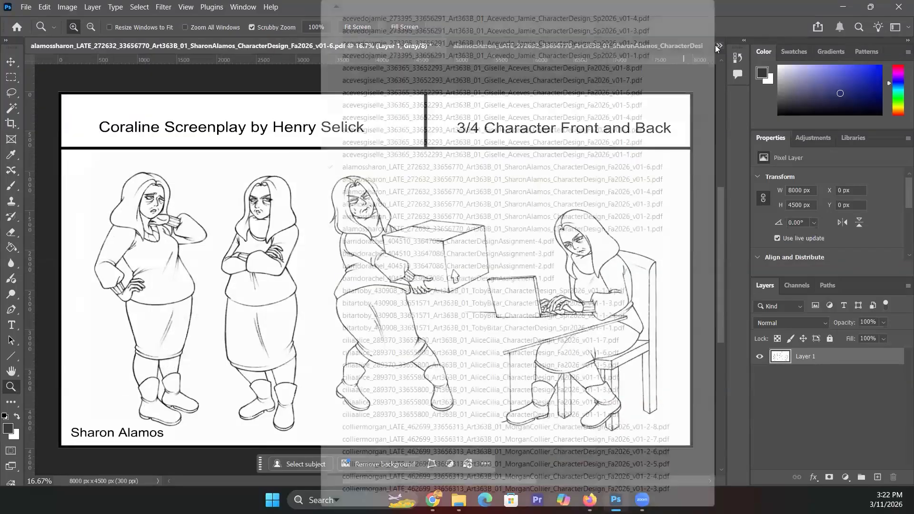
- Open v01-5, zoom deep into the front figure's face line work, then back out to the upper body
{"action": "left_click", "coordinate": [650, 181]}
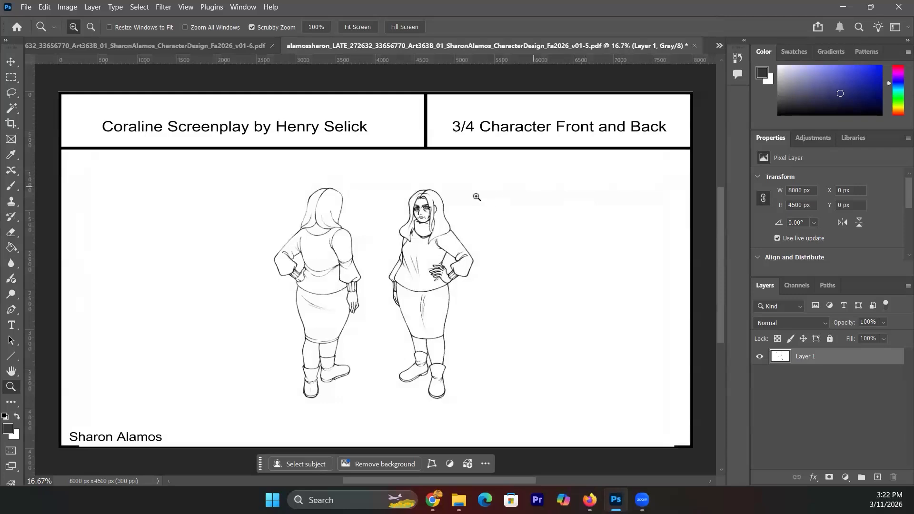
{"action": "left_click", "coordinate": [423, 217]}
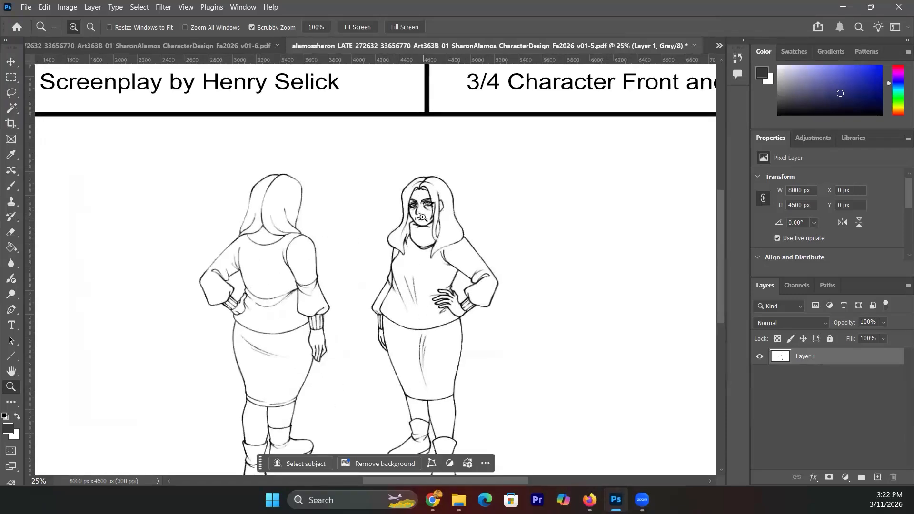
{"action": "left_click", "coordinate": [423, 217]}
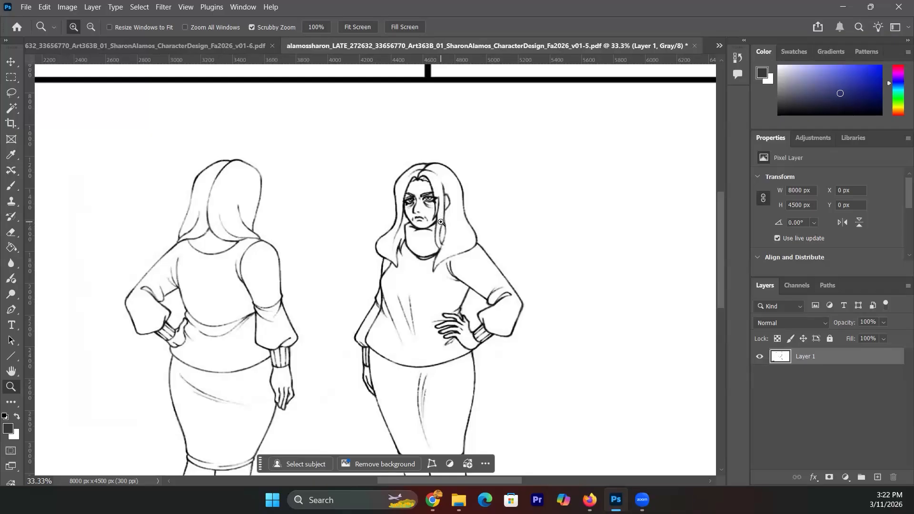
{"action": "left_click_drag", "start_coordinate": [437, 214], "coordinate": [437, 214]}
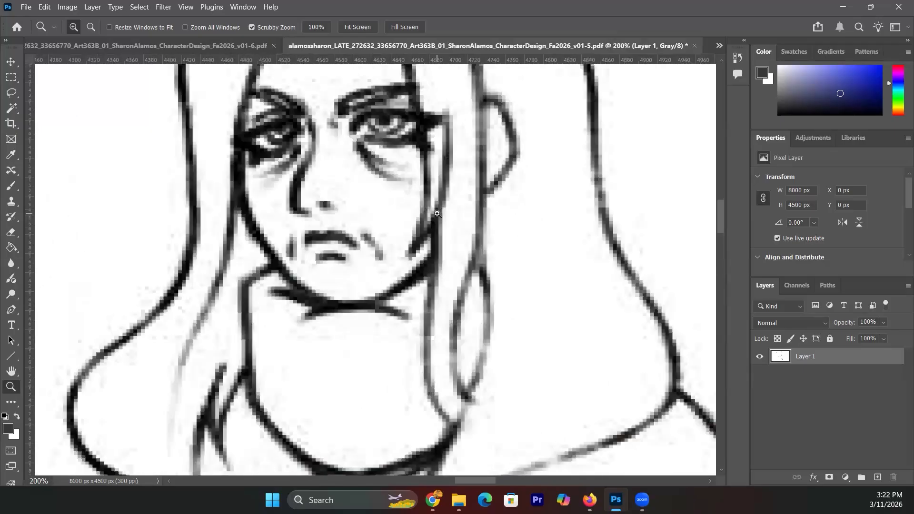
{"action": "left_click", "coordinate": [437, 213]}
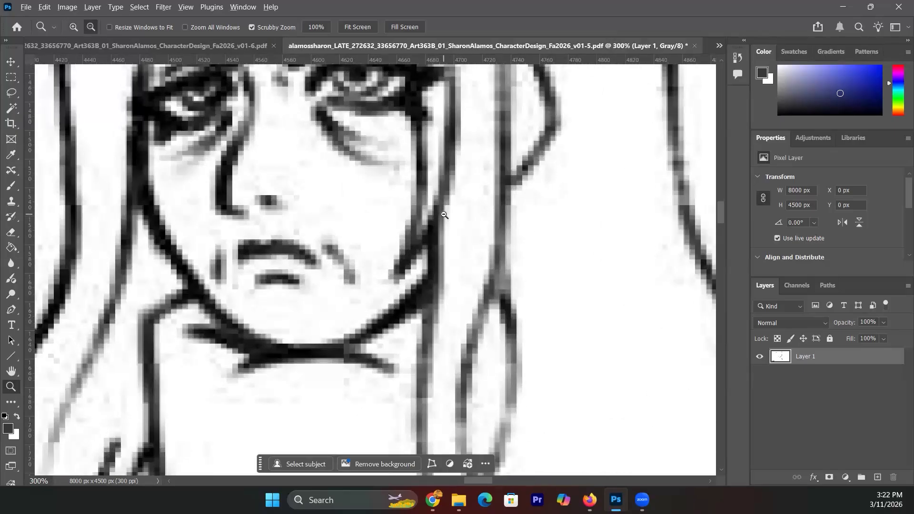
{"action": "left_click", "coordinate": [444, 215], "text": "alt"}
{"action": "left_click", "coordinate": [437, 179], "text": "alt"}
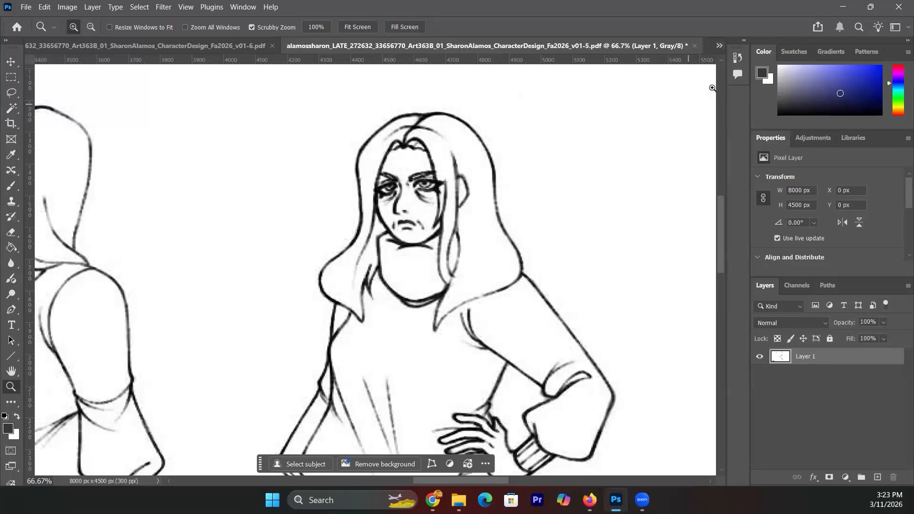
- Pass through the v01-2 pose sketches to the v01-1 perspective-grid sketch sheet
{"action": "left_click", "coordinate": [716, 46]}
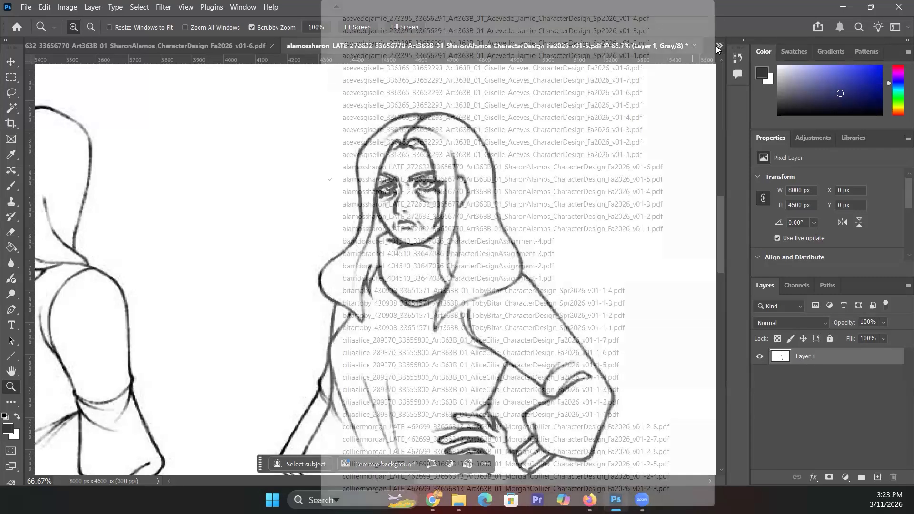
{"action": "left_click", "coordinate": [645, 217]}
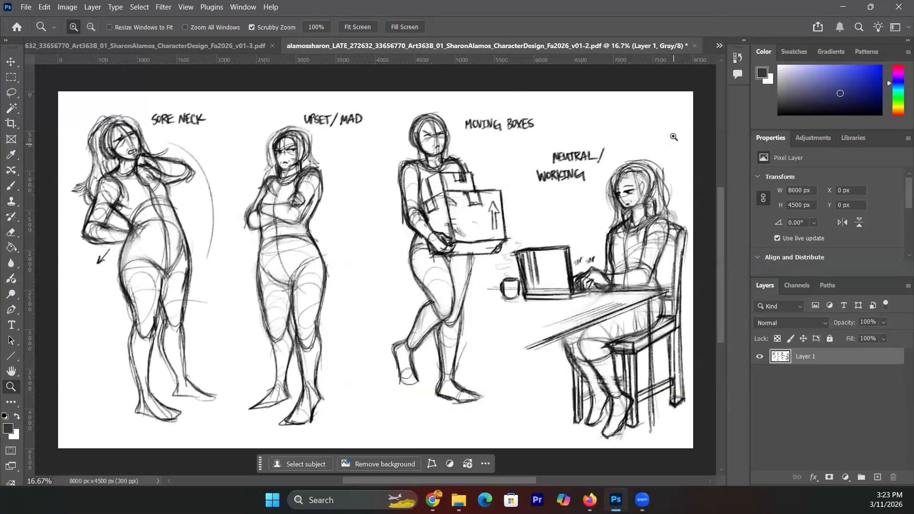
{"action": "left_click", "coordinate": [718, 48]}
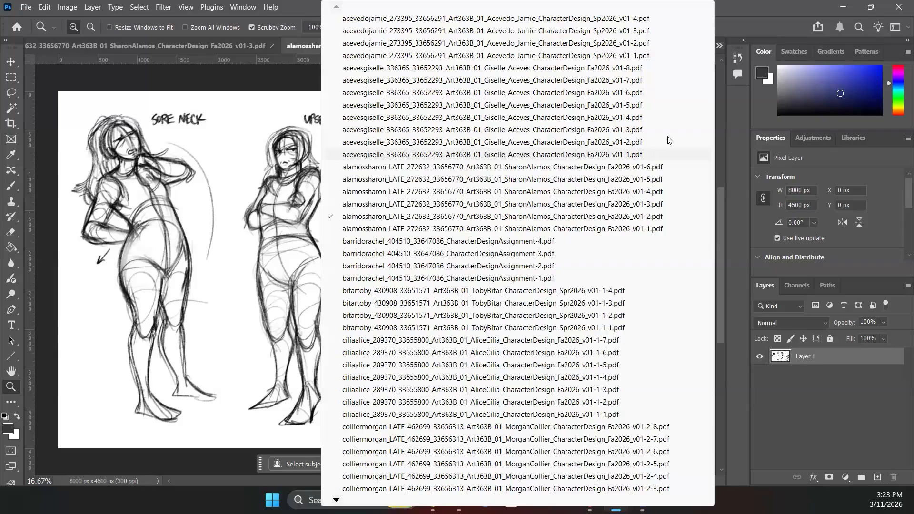
{"action": "left_click", "coordinate": [646, 230]}
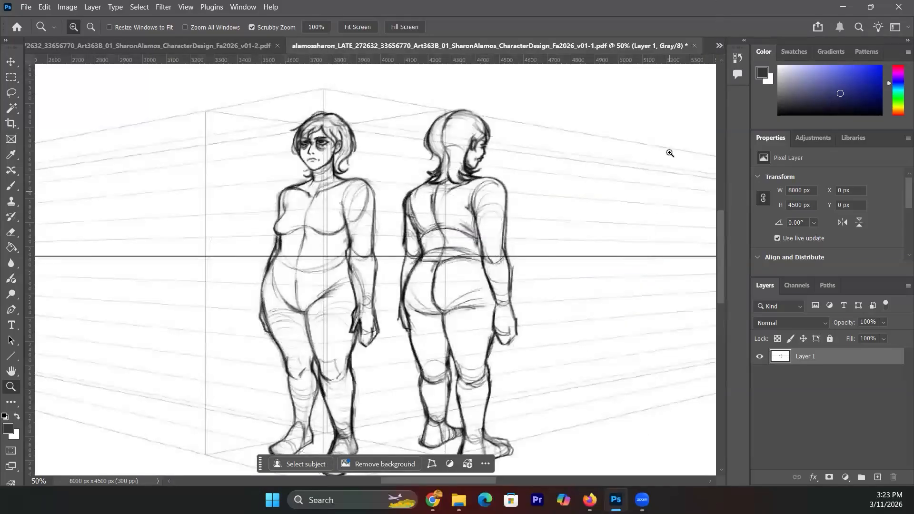
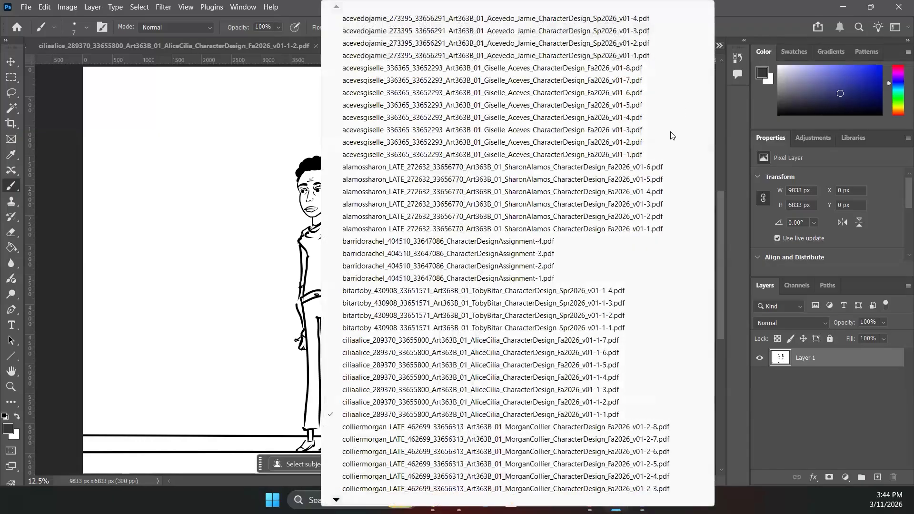
- Flip through the gesture, head-construction and pencil turnaround sheets to the expression faces sheet
{"action": "left_click", "coordinate": [590, 404]}
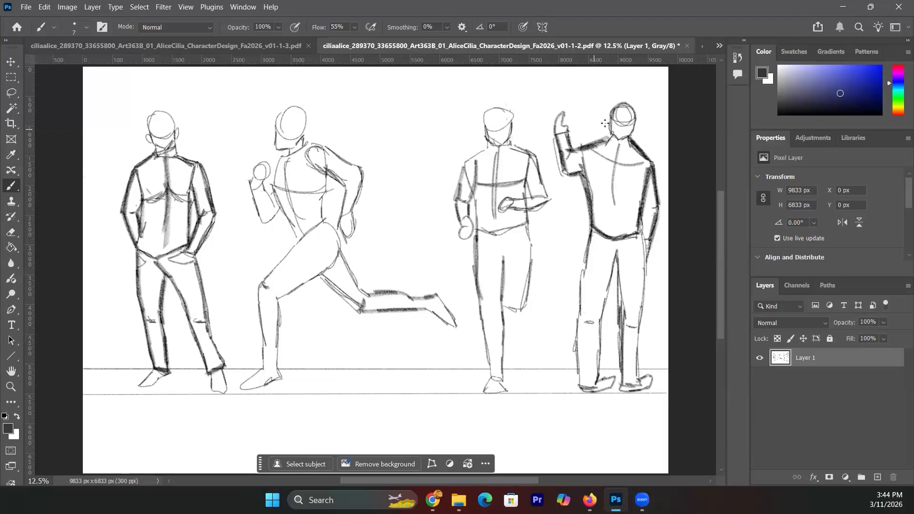
{"action": "left_click", "coordinate": [719, 46]}
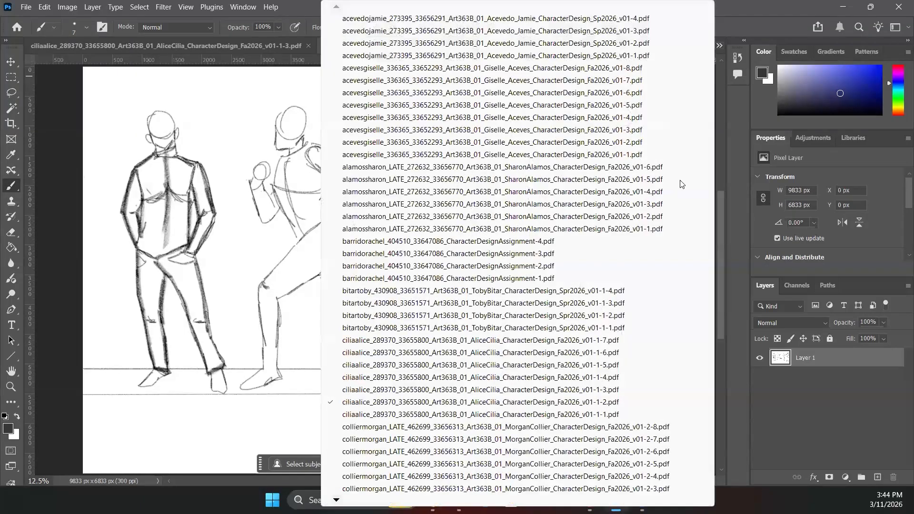
{"action": "left_click", "coordinate": [623, 391]}
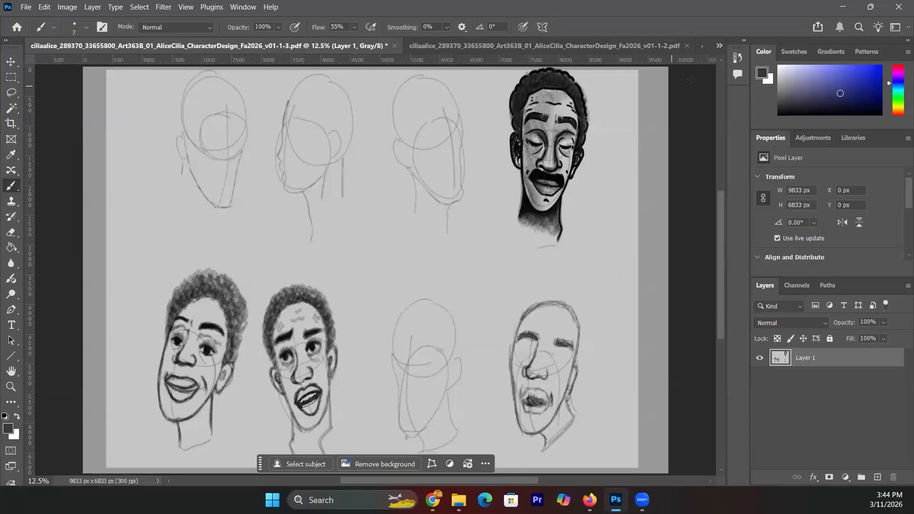
{"action": "left_click", "coordinate": [719, 46]}
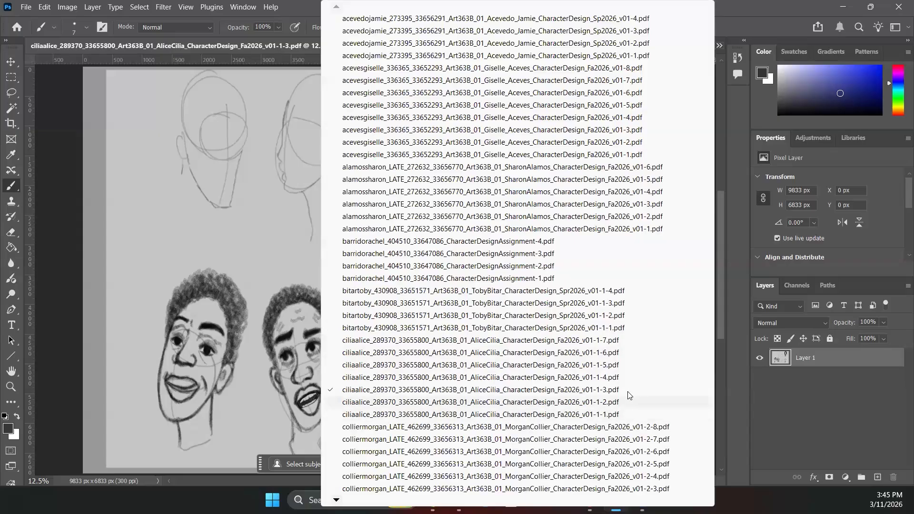
{"action": "left_click", "coordinate": [622, 377]}
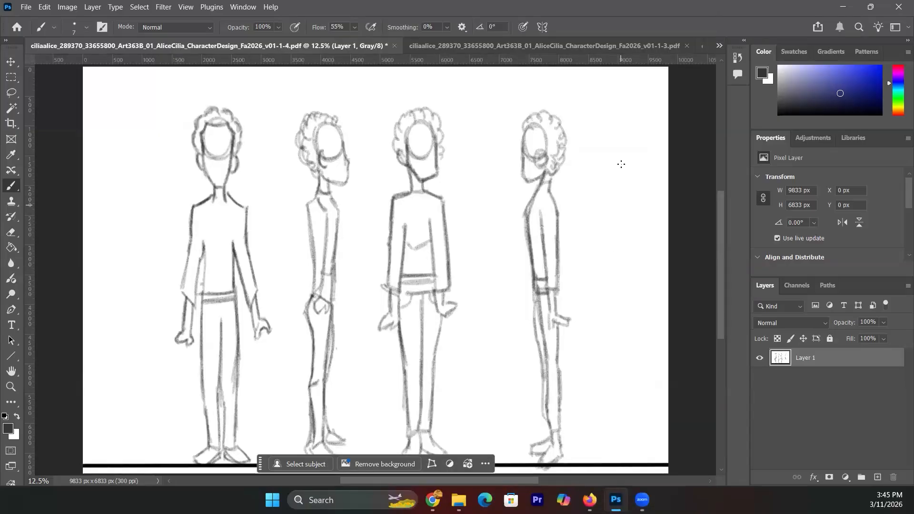
{"action": "left_click", "coordinate": [719, 46]}
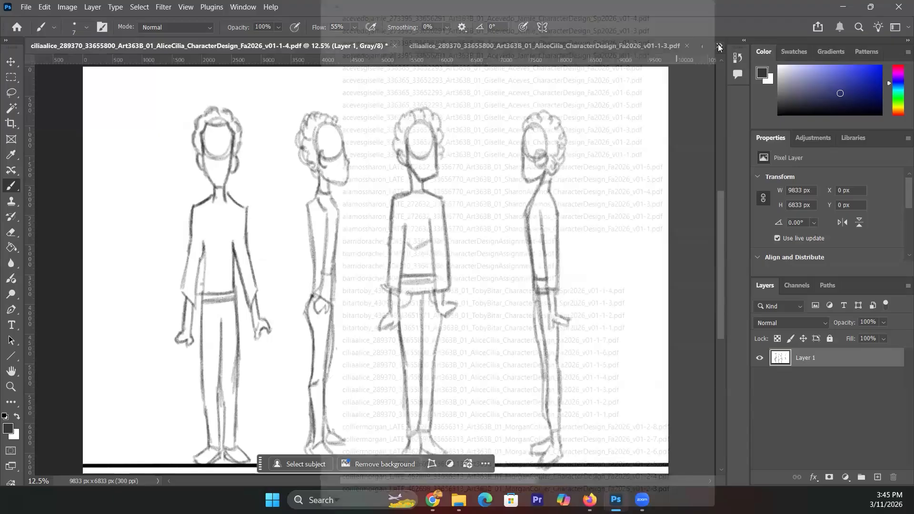
{"action": "left_click", "coordinate": [637, 353]}
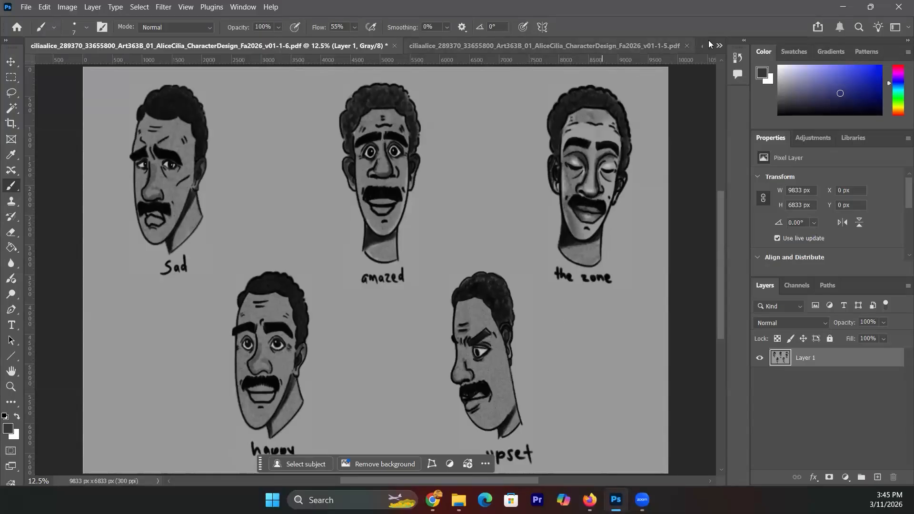
- Compare the inked and pencil turnarounds and two-figure sheet, then return to the expression faces
{"action": "left_click", "coordinate": [720, 45]}
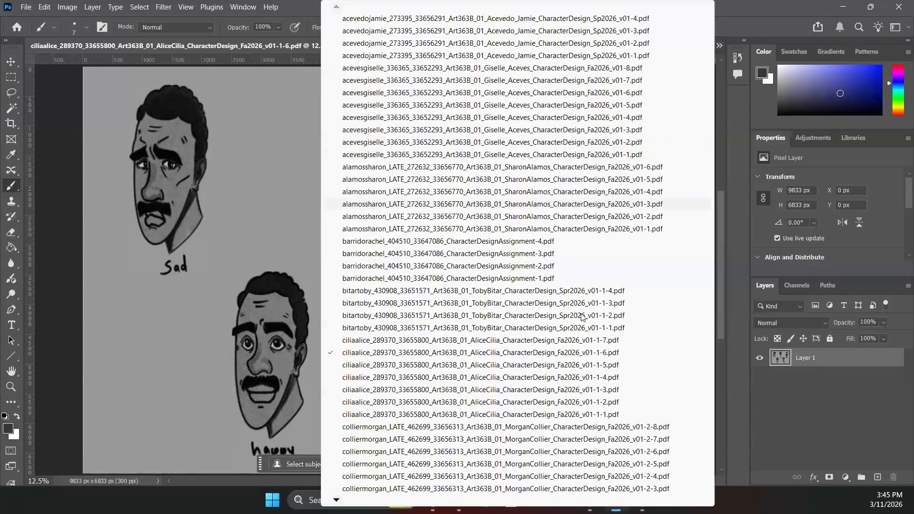
{"action": "left_click", "coordinate": [579, 341]}
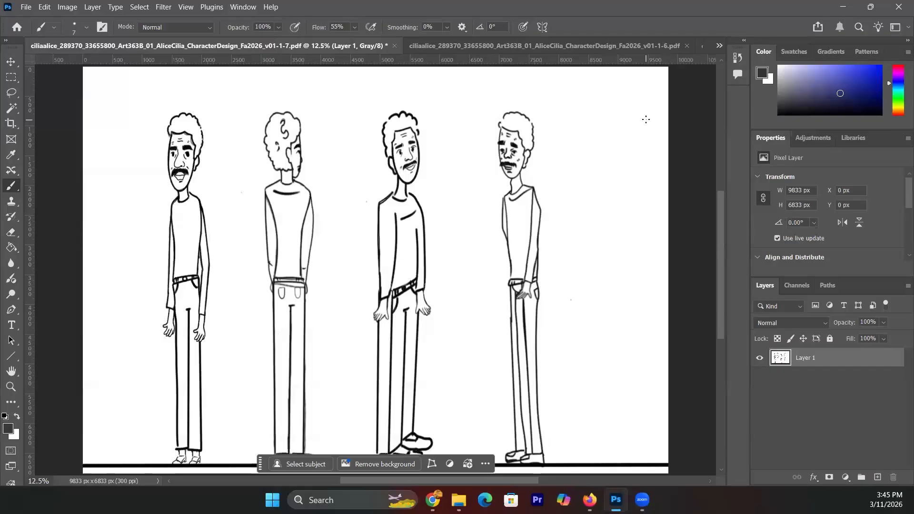
{"action": "left_click", "coordinate": [719, 44]}
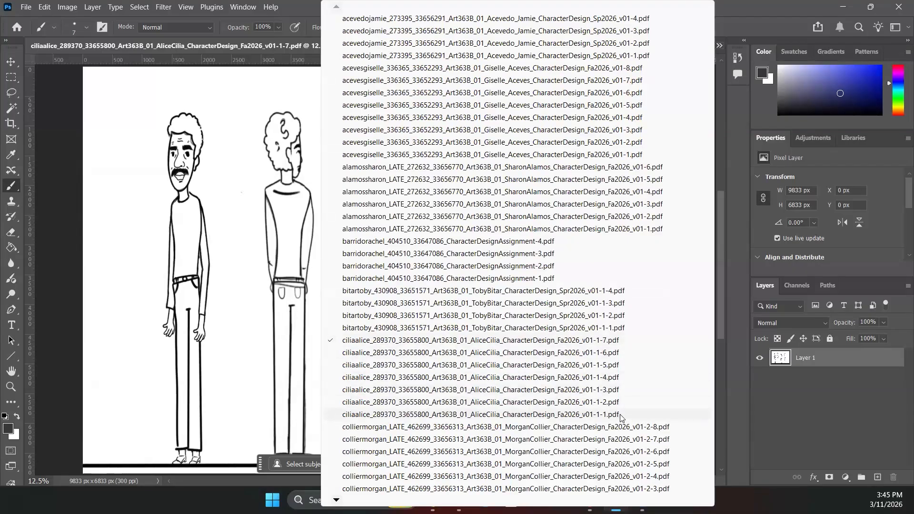
{"action": "left_click", "coordinate": [618, 379]}
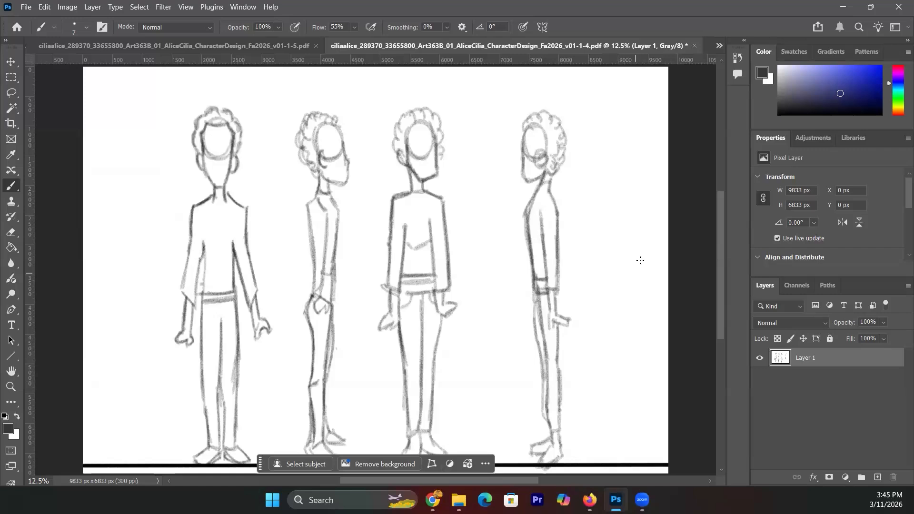
{"action": "left_click", "coordinate": [720, 47]}
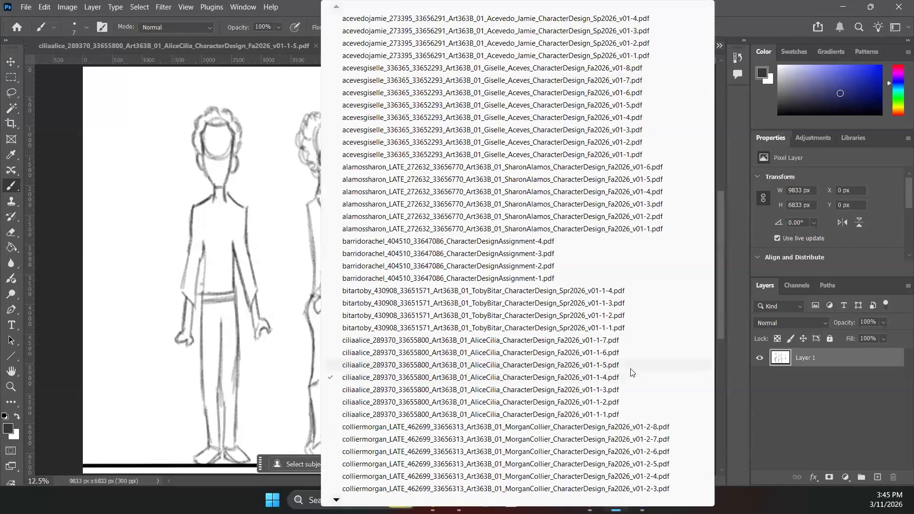
{"action": "left_click", "coordinate": [631, 367]}
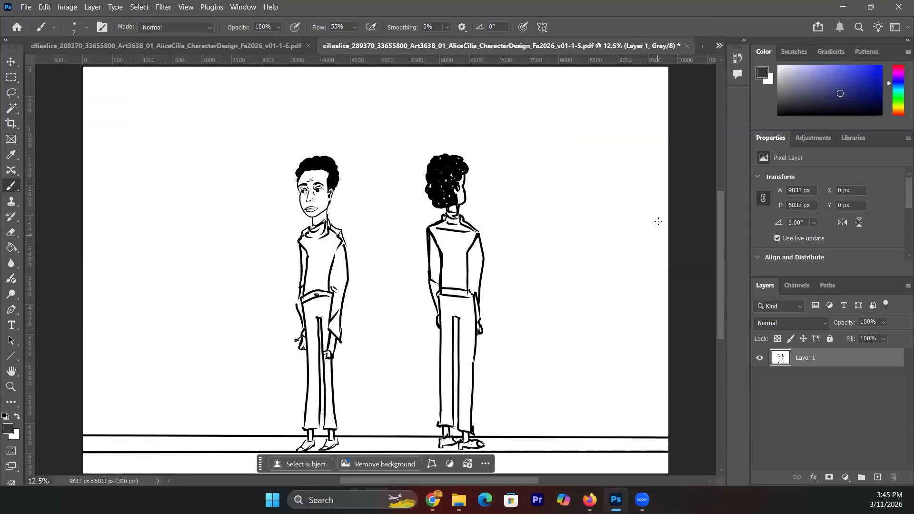
{"action": "left_click", "coordinate": [719, 46]}
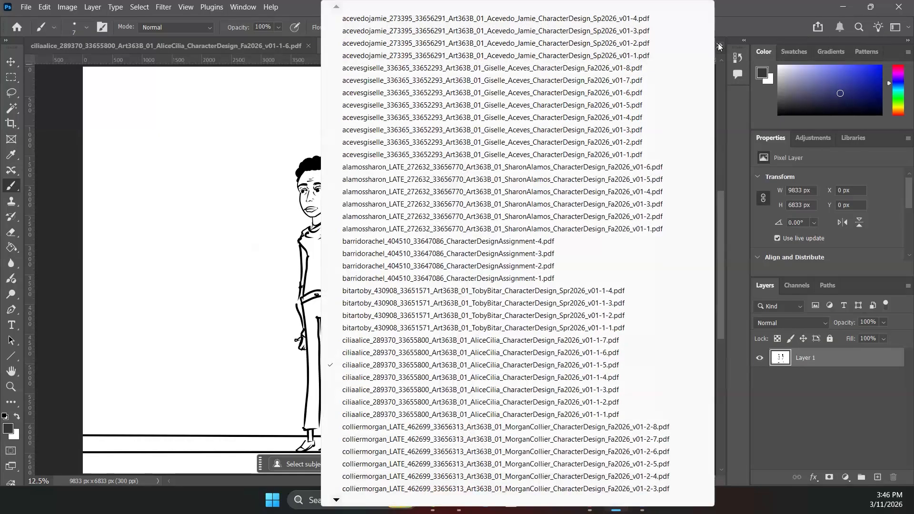
{"action": "left_click", "coordinate": [601, 353]}
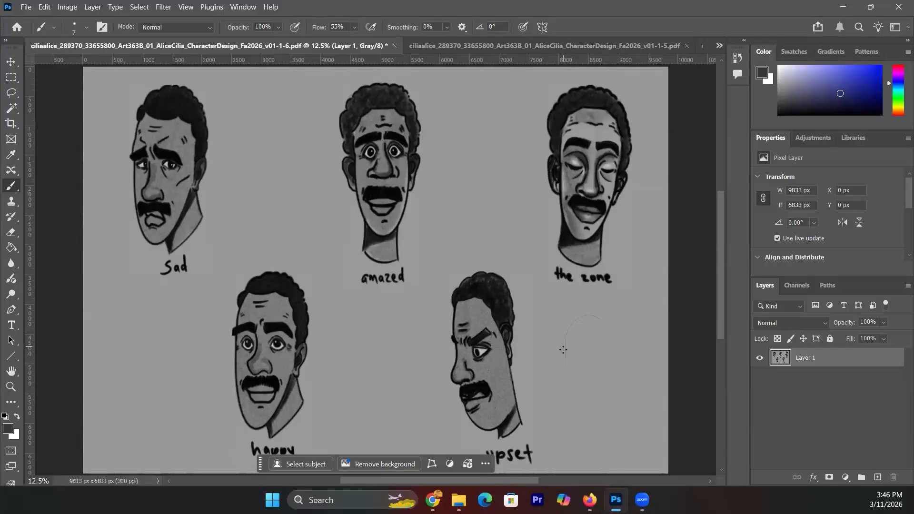
- Sketch a rough face outline, an ear and a mouth line right of the upset face
{"action": "mouse_move", "coordinate": [565, 359]}
{"action": "left_mouse_down"}
{"action": "mouse_move", "coordinate": [585, 416]}
{"action": "mouse_move", "coordinate": [613, 399]}
{"action": "mouse_move", "coordinate": [601, 412]}
{"action": "mouse_move", "coordinate": [618, 383]}
{"action": "mouse_move", "coordinate": [611, 402]}
{"action": "mouse_move", "coordinate": [627, 345]}
{"action": "mouse_move", "coordinate": [610, 389]}
{"action": "mouse_move", "coordinate": [617, 359]}
{"action": "left_mouse_up"}
{"action": "mouse_move", "coordinate": [566, 390]}
{"action": "left_mouse_down"}
{"action": "mouse_move", "coordinate": [558, 377]}
{"action": "mouse_move", "coordinate": [560, 389]}
{"action": "mouse_move", "coordinate": [580, 372]}
{"action": "mouse_move", "coordinate": [583, 381]}
{"action": "left_mouse_up"}
{"action": "mouse_move", "coordinate": [577, 397]}
{"action": "left_mouse_down"}
{"action": "mouse_move", "coordinate": [596, 403]}
{"action": "mouse_move", "coordinate": [585, 426]}
{"action": "mouse_move", "coordinate": [609, 422]}
{"action": "mouse_move", "coordinate": [619, 354]}
{"action": "left_mouse_up"}
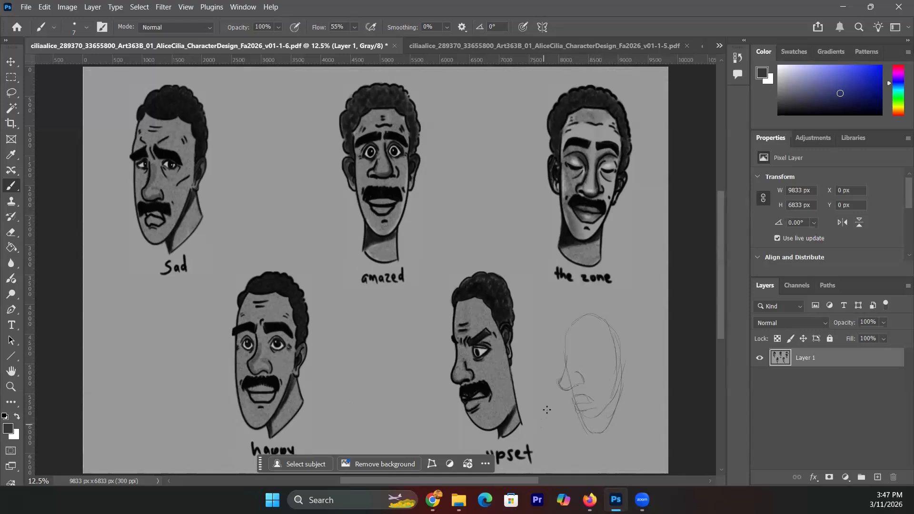
- Set the brush to 15 px and undo the rough face sketch strokes with Ctrl+Z
{"action": "left_click", "coordinate": [87, 28]}
{"action": "left_click_drag", "start_coordinate": [72, 64], "coordinate": [75, 63]}
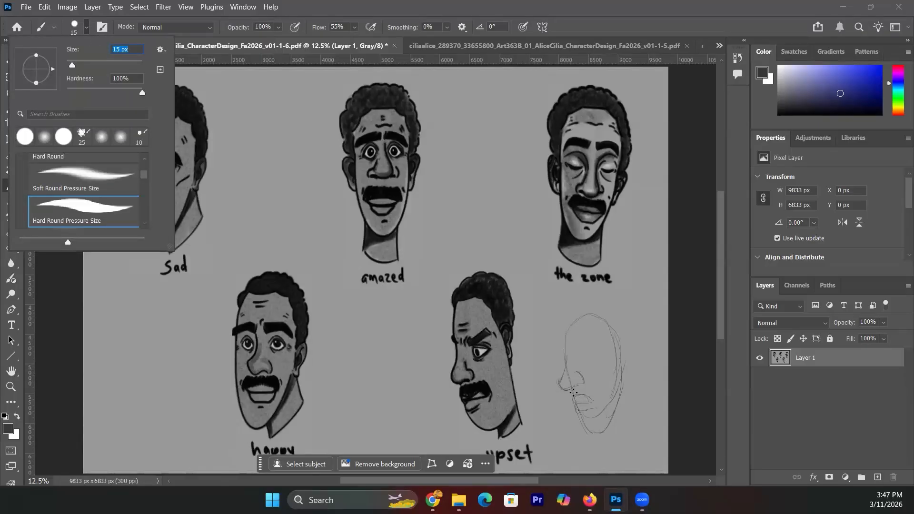
{"action": "left_click", "coordinate": [571, 388]}
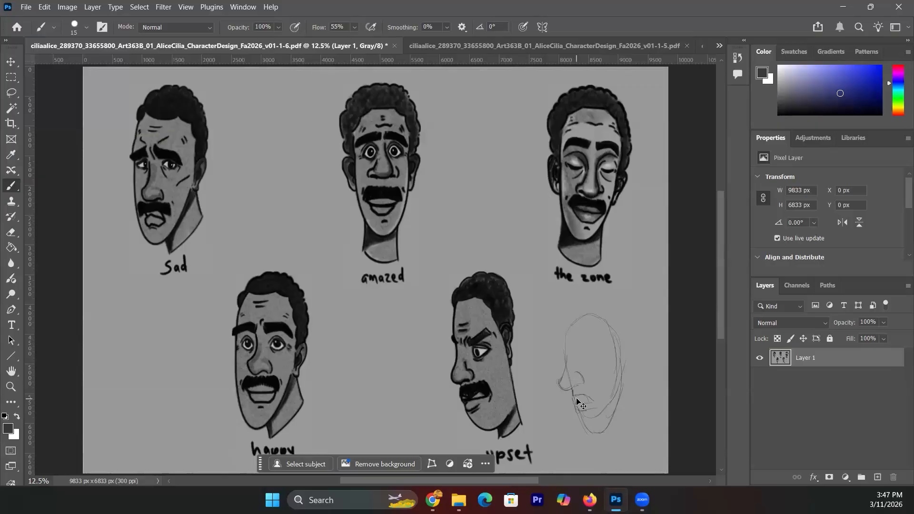
{"action": "key", "text": "ctrl+z"}
{"action": "key", "text": "ctrl+z"}
{"action": "key", "text": "ctrl+z"}
{"action": "key", "text": "ctrl+z"}
{"action": "key", "text": "ctrl+z"}
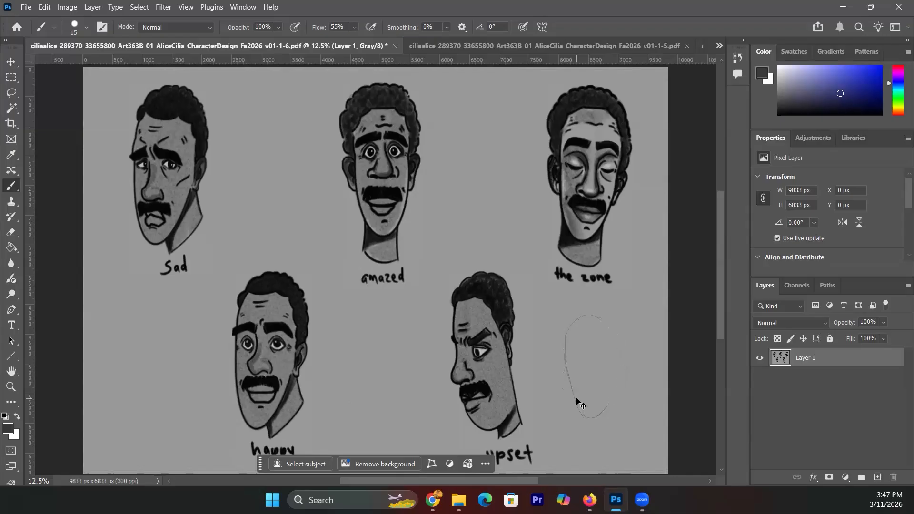
{"action": "key", "text": "ctrl+z"}
- Add a new Layer 2 from the Layers panel menu
{"action": "left_click", "coordinate": [908, 286]}
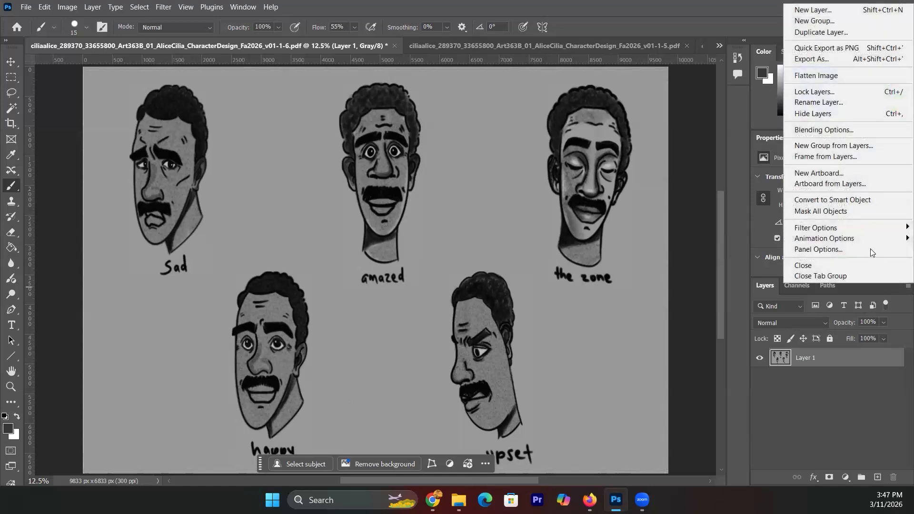
{"action": "left_click", "coordinate": [840, 11]}
{"action": "left_click", "coordinate": [598, 239]}
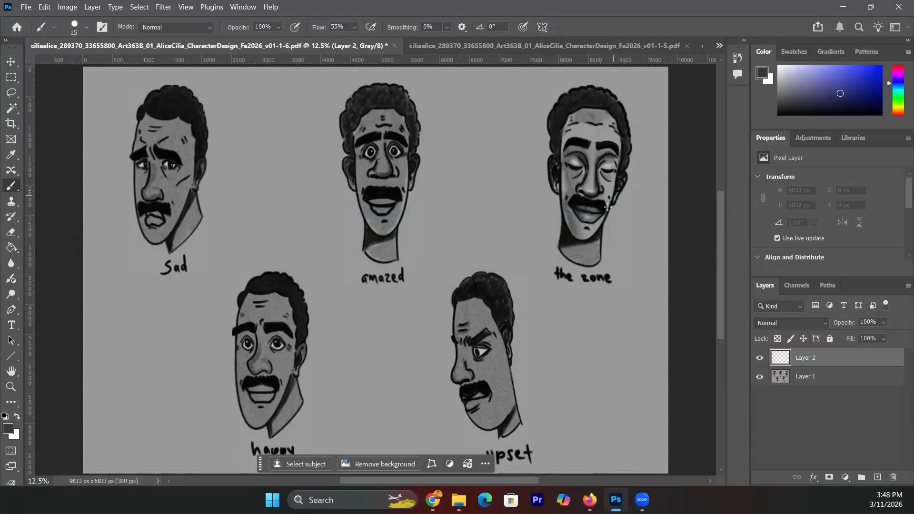
- Sketch corrections over the zone face's chin, forehead, temple, cheek and left eyebrow
{"action": "left_click_drag", "start_coordinate": [582, 241], "coordinate": [593, 224]}
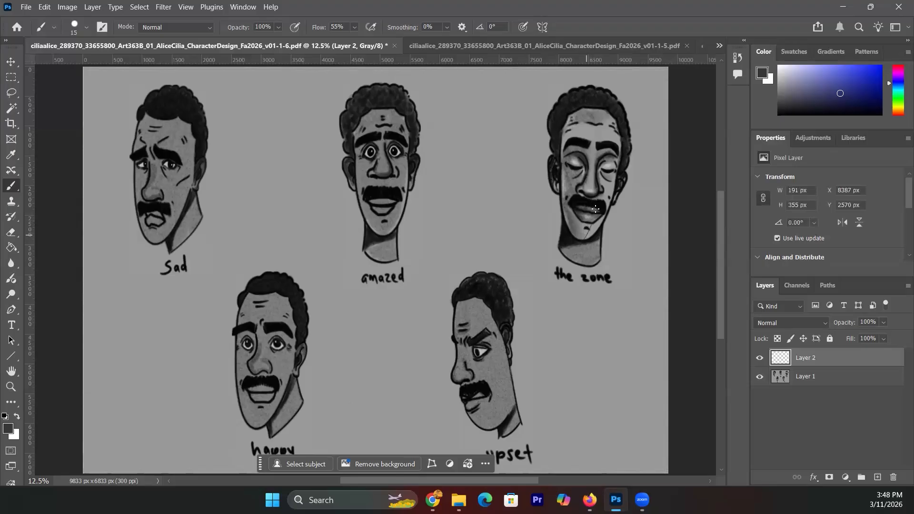
{"action": "mouse_move", "coordinate": [581, 111]}
{"action": "left_mouse_down"}
{"action": "mouse_move", "coordinate": [557, 166]}
{"action": "mouse_move", "coordinate": [566, 129]}
{"action": "mouse_move", "coordinate": [559, 165]}
{"action": "mouse_move", "coordinate": [583, 160]}
{"action": "mouse_move", "coordinate": [559, 172]}
{"action": "mouse_move", "coordinate": [561, 163]}
{"action": "mouse_move", "coordinate": [546, 188]}
{"action": "mouse_move", "coordinate": [560, 165]}
{"action": "mouse_move", "coordinate": [547, 185]}
{"action": "mouse_move", "coordinate": [566, 188]}
{"action": "mouse_move", "coordinate": [570, 178]}
{"action": "mouse_move", "coordinate": [547, 188]}
{"action": "mouse_move", "coordinate": [570, 188]}
{"action": "mouse_move", "coordinate": [554, 203]}
{"action": "mouse_move", "coordinate": [578, 199]}
{"action": "left_mouse_up"}
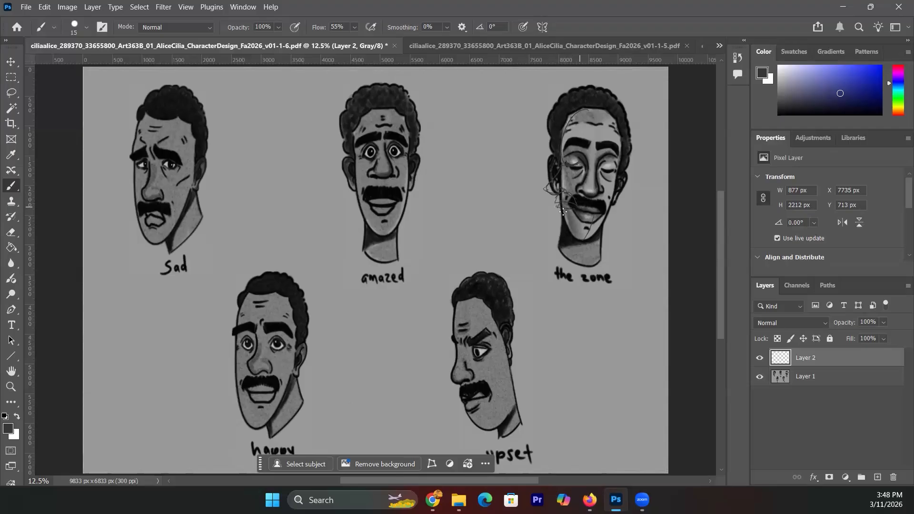
{"action": "mouse_move", "coordinate": [559, 212]}
{"action": "left_mouse_down"}
{"action": "mouse_move", "coordinate": [585, 199]}
{"action": "mouse_move", "coordinate": [577, 222]}
{"action": "mouse_move", "coordinate": [560, 218]}
{"action": "mouse_move", "coordinate": [555, 232]}
{"action": "mouse_move", "coordinate": [560, 221]}
{"action": "mouse_move", "coordinate": [580, 236]}
{"action": "mouse_move", "coordinate": [568, 234]}
{"action": "mouse_move", "coordinate": [593, 228]}
{"action": "mouse_move", "coordinate": [568, 236]}
{"action": "mouse_move", "coordinate": [595, 225]}
{"action": "mouse_move", "coordinate": [572, 235]}
{"action": "mouse_move", "coordinate": [603, 208]}
{"action": "mouse_move", "coordinate": [586, 230]}
{"action": "mouse_move", "coordinate": [605, 191]}
{"action": "left_mouse_up"}
{"action": "left_click_drag", "start_coordinate": [594, 116], "coordinate": [574, 111]}
{"action": "left_click_drag", "start_coordinate": [586, 142], "coordinate": [568, 144]}
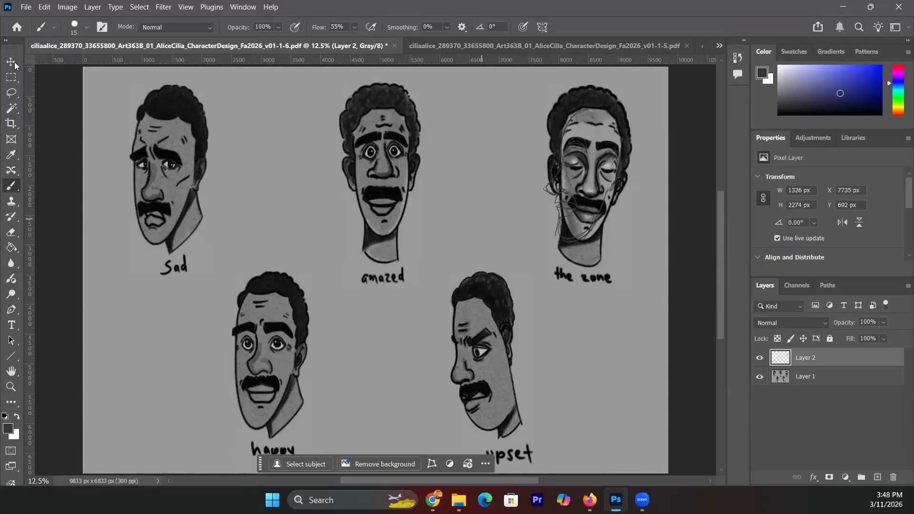
- Undo an accidental Move-tool shift of the student's original artwork
{"action": "key", "text": "v"}
{"action": "left_click_drag", "start_coordinate": [588, 125], "coordinate": [587, 156]}
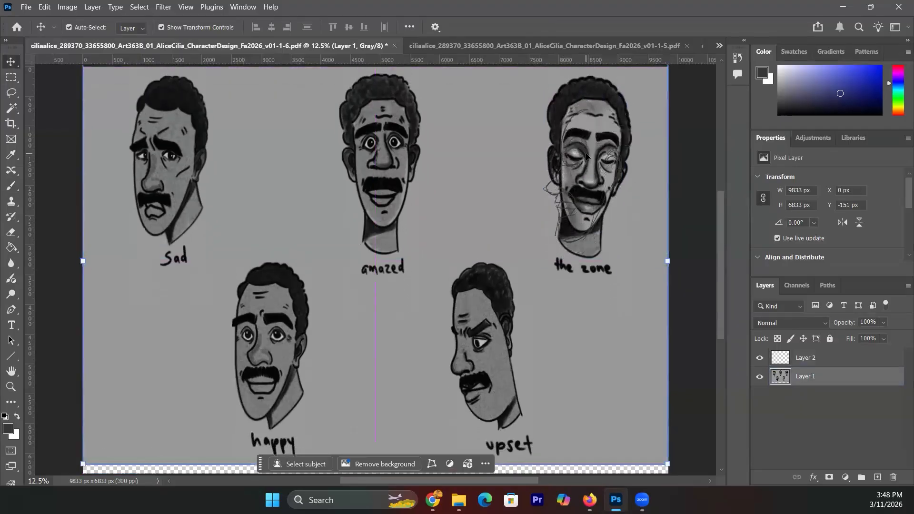
{"action": "key", "text": "ctrl+z"}
- Lock Layer 1 and drag Layer 2's profile sketch down off the zone face
{"action": "left_click", "coordinate": [804, 358]}
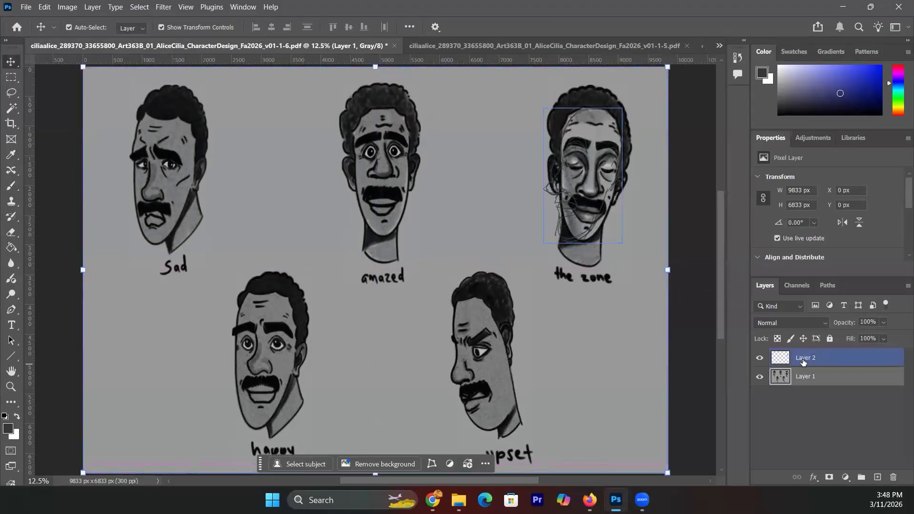
{"action": "left_click", "coordinate": [816, 377]}
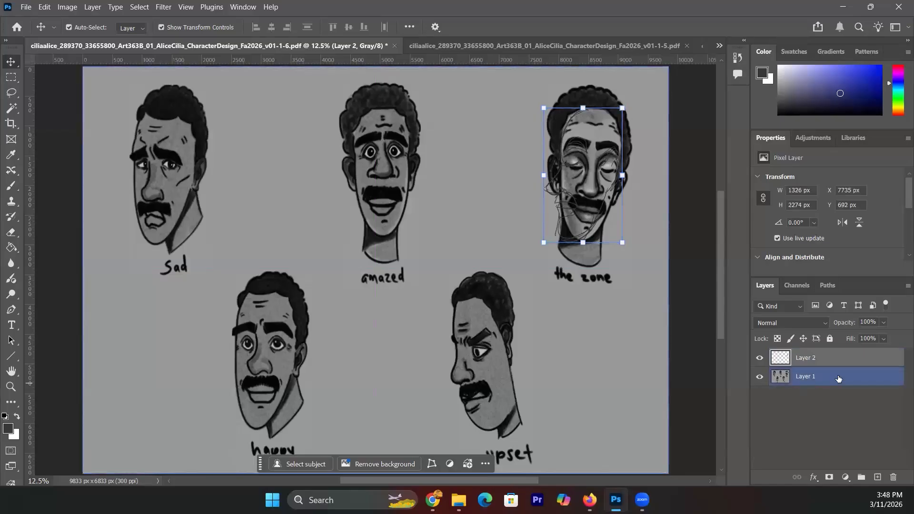
{"action": "left_click", "coordinate": [825, 356]}
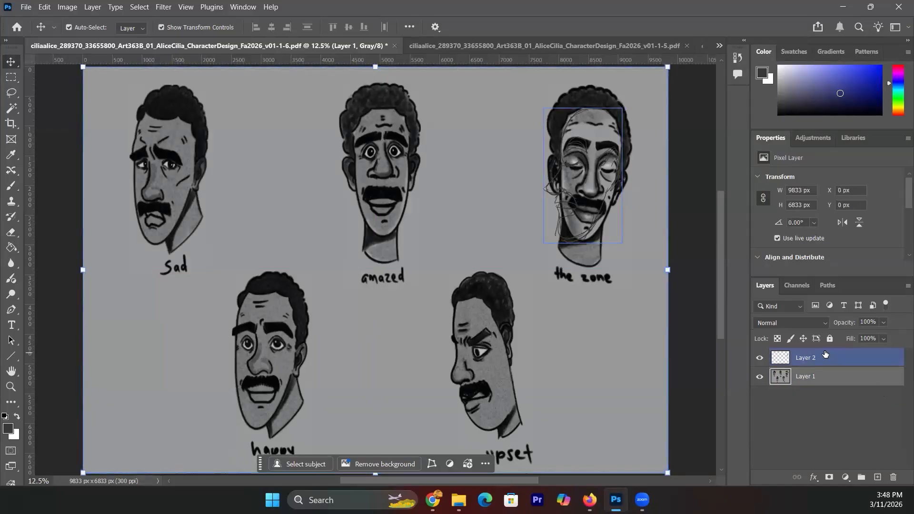
{"action": "left_click", "coordinate": [830, 339]}
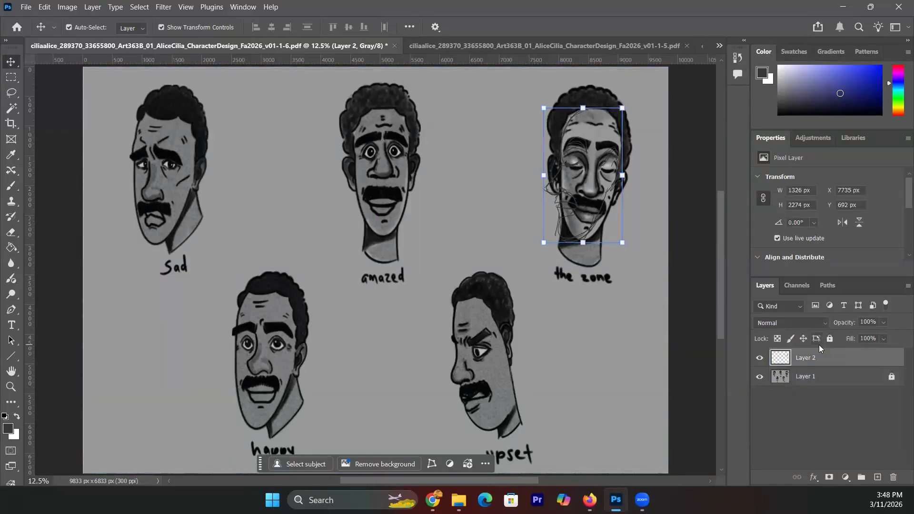
{"action": "left_click_drag", "start_coordinate": [576, 209], "coordinate": [580, 392]}
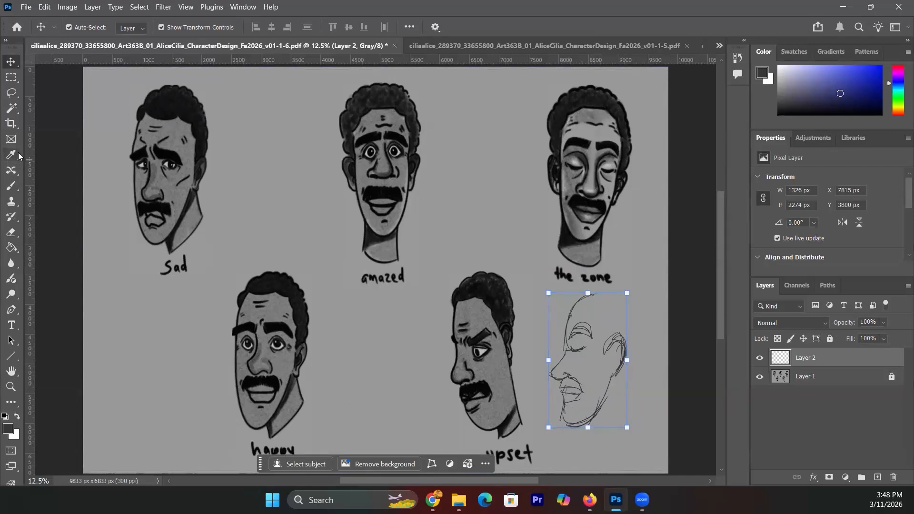
- Outline the mustache and, with the artwork hidden, add a vertical guide and curved head outline
{"action": "left_click", "coordinate": [12, 188]}
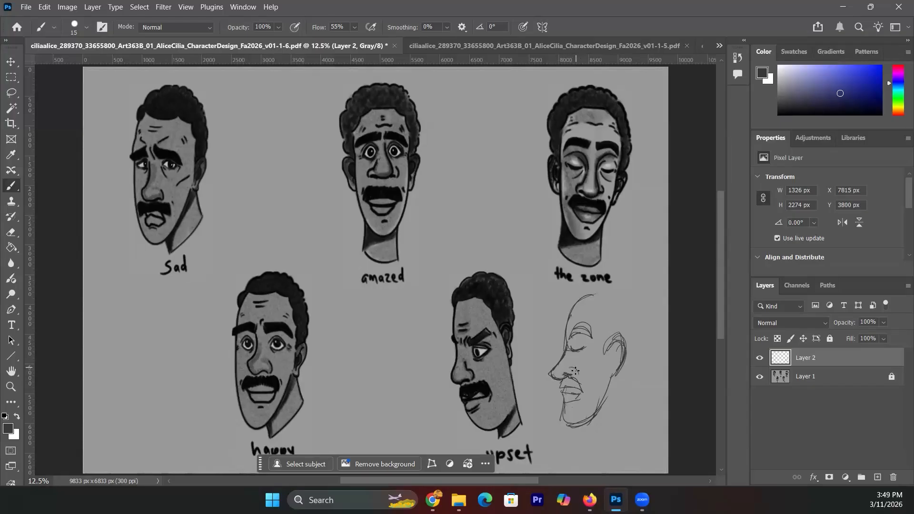
{"action": "mouse_move", "coordinate": [567, 378]}
{"action": "left_mouse_down"}
{"action": "mouse_move", "coordinate": [586, 388]}
{"action": "mouse_move", "coordinate": [564, 383]}
{"action": "mouse_move", "coordinate": [578, 386]}
{"action": "mouse_move", "coordinate": [564, 391]}
{"action": "mouse_move", "coordinate": [576, 393]}
{"action": "left_mouse_up"}
{"action": "left_click", "coordinate": [760, 377]}
{"action": "left_click_drag", "start_coordinate": [593, 202], "coordinate": [592, 118]}
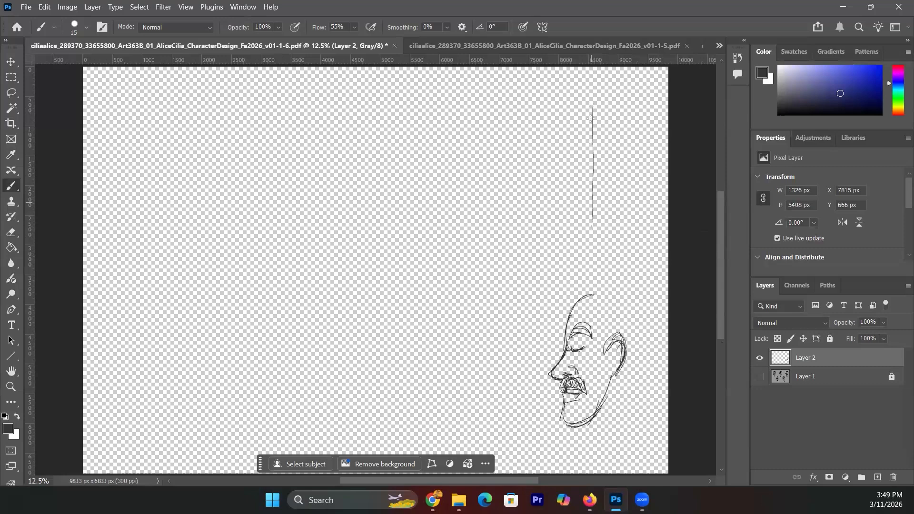
{"action": "mouse_move", "coordinate": [563, 169]}
{"action": "left_mouse_down"}
{"action": "mouse_move", "coordinate": [577, 195]}
{"action": "mouse_move", "coordinate": [564, 186]}
{"action": "mouse_move", "coordinate": [570, 223]}
{"action": "mouse_move", "coordinate": [594, 223]}
{"action": "left_mouse_up"}
{"action": "left_click", "coordinate": [760, 376]}
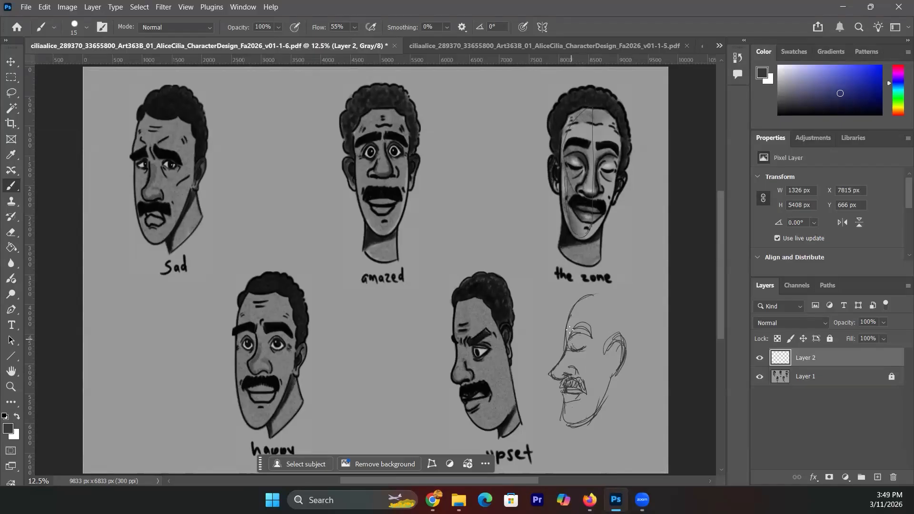
- Retrace the eyelid, curve the top of the head, and draw an arrow toward the upset head
{"action": "left_click_drag", "start_coordinate": [576, 335], "coordinate": [593, 342]}
{"action": "mouse_move", "coordinate": [575, 303]}
{"action": "left_mouse_down"}
{"action": "mouse_move", "coordinate": [596, 282]}
{"action": "mouse_move", "coordinate": [633, 294]}
{"action": "mouse_move", "coordinate": [639, 336]}
{"action": "left_mouse_up"}
{"action": "left_click_drag", "start_coordinate": [550, 353], "coordinate": [525, 354]}
{"action": "left_click_drag", "start_coordinate": [630, 353], "coordinate": [627, 364]}
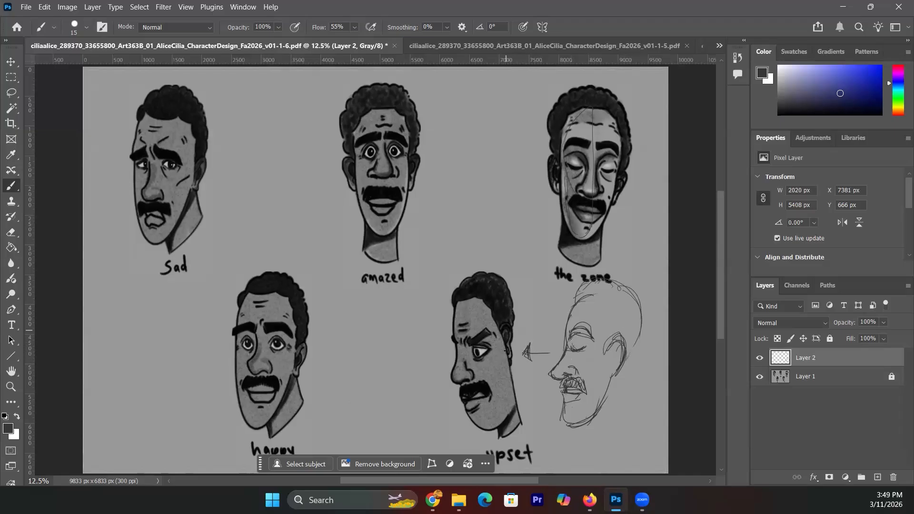
{"action": "left_click", "coordinate": [507, 358]}
- Build out the profile sketch's ear, crown, back of head, neck and jaw underside
{"action": "mouse_move", "coordinate": [622, 374]}
{"action": "left_mouse_down"}
{"action": "mouse_move", "coordinate": [618, 336]}
{"action": "mouse_move", "coordinate": [611, 365]}
{"action": "mouse_move", "coordinate": [606, 331]}
{"action": "mouse_move", "coordinate": [608, 342]}
{"action": "left_mouse_up"}
{"action": "mouse_move", "coordinate": [612, 327]}
{"action": "left_mouse_down"}
{"action": "mouse_move", "coordinate": [602, 298]}
{"action": "mouse_move", "coordinate": [589, 298]}
{"action": "mouse_move", "coordinate": [615, 321]}
{"action": "mouse_move", "coordinate": [617, 310]}
{"action": "mouse_move", "coordinate": [603, 299]}
{"action": "mouse_move", "coordinate": [614, 305]}
{"action": "mouse_move", "coordinate": [610, 320]}
{"action": "mouse_move", "coordinate": [602, 282]}
{"action": "left_mouse_up"}
{"action": "mouse_move", "coordinate": [615, 282]}
{"action": "left_mouse_down"}
{"action": "mouse_move", "coordinate": [631, 293]}
{"action": "mouse_move", "coordinate": [640, 339]}
{"action": "mouse_move", "coordinate": [614, 379]}
{"action": "left_mouse_up"}
{"action": "mouse_move", "coordinate": [636, 345]}
{"action": "left_mouse_down"}
{"action": "mouse_move", "coordinate": [624, 379]}
{"action": "mouse_move", "coordinate": [613, 372]}
{"action": "mouse_move", "coordinate": [627, 415]}
{"action": "left_mouse_up"}
{"action": "mouse_move", "coordinate": [615, 378]}
{"action": "left_mouse_down"}
{"action": "mouse_move", "coordinate": [620, 414]}
{"action": "mouse_move", "coordinate": [590, 420]}
{"action": "mouse_move", "coordinate": [598, 439]}
{"action": "mouse_move", "coordinate": [630, 417]}
{"action": "left_mouse_up"}
{"action": "mouse_move", "coordinate": [564, 412]}
{"action": "left_mouse_down"}
{"action": "mouse_move", "coordinate": [585, 425]}
{"action": "mouse_move", "coordinate": [574, 422]}
{"action": "mouse_move", "coordinate": [603, 394]}
{"action": "left_mouse_up"}
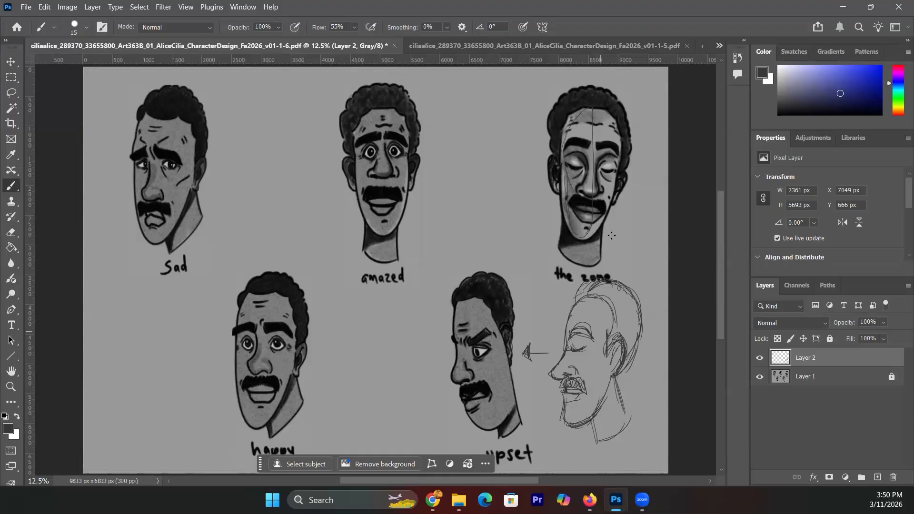
- Add a small arrow by the zone face's chin, the jawline, an eye, and eye- and nose-level guides
{"action": "left_click_drag", "start_coordinate": [611, 230], "coordinate": [609, 231]}
{"action": "mouse_move", "coordinate": [608, 232]}
{"action": "left_mouse_down"}
{"action": "mouse_move", "coordinate": [615, 225]}
{"action": "mouse_move", "coordinate": [617, 238]}
{"action": "left_mouse_up"}
{"action": "left_click_drag", "start_coordinate": [586, 418], "coordinate": [617, 377]}
{"action": "mouse_move", "coordinate": [582, 346]}
{"action": "left_mouse_down"}
{"action": "mouse_move", "coordinate": [573, 349]}
{"action": "mouse_move", "coordinate": [588, 345]}
{"action": "left_mouse_up"}
{"action": "left_click_drag", "start_coordinate": [573, 328], "coordinate": [633, 337]}
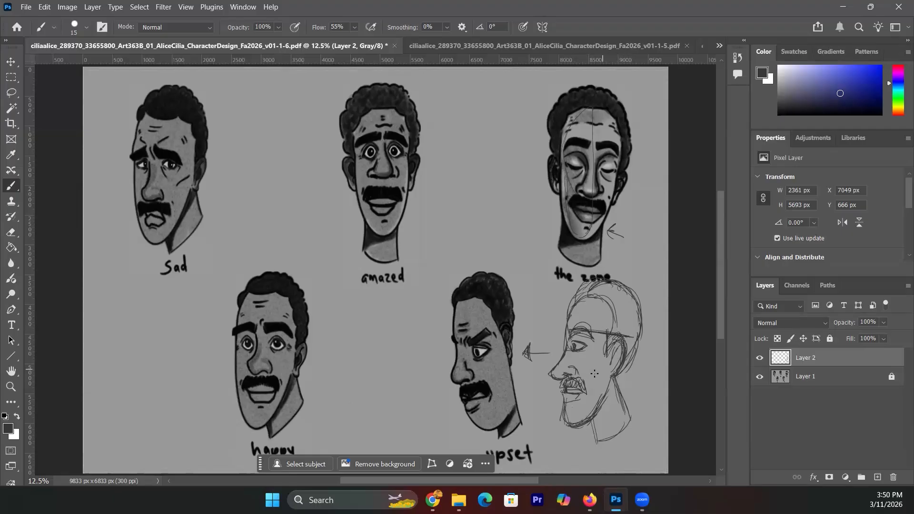
{"action": "left_click_drag", "start_coordinate": [572, 375], "coordinate": [632, 378]}
- Draw a double-headed arrow between the amazed and zone faces and an arrow beside the sad face
{"action": "left_click_drag", "start_coordinate": [520, 320], "coordinate": [521, 327]}
{"action": "left_click_drag", "start_coordinate": [438, 206], "coordinate": [528, 211]}
{"action": "left_click_drag", "start_coordinate": [522, 201], "coordinate": [528, 212]}
{"action": "mouse_move", "coordinate": [450, 194]}
{"action": "left_mouse_down"}
{"action": "mouse_move", "coordinate": [437, 206]}
{"action": "mouse_move", "coordinate": [444, 222]}
{"action": "left_mouse_up"}
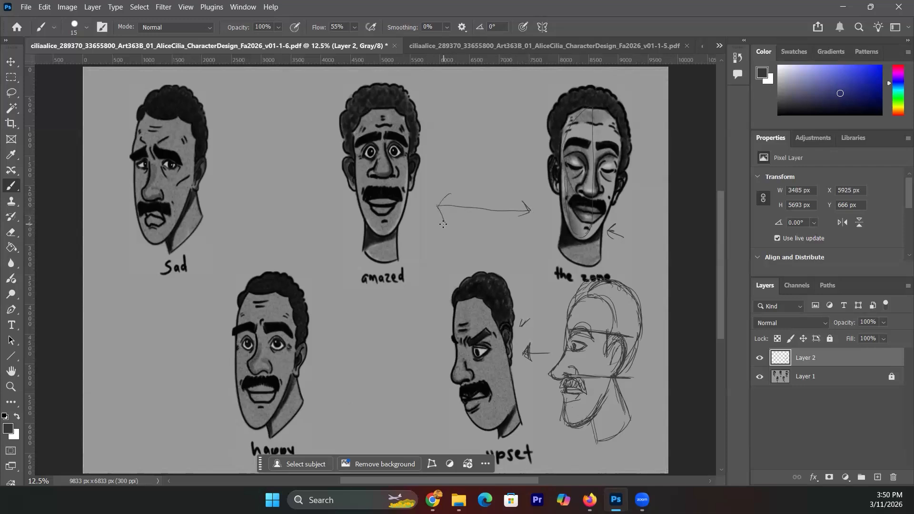
{"action": "mouse_move", "coordinate": [242, 183]}
{"action": "left_mouse_down"}
{"action": "mouse_move", "coordinate": [216, 180]}
{"action": "mouse_move", "coordinate": [223, 187]}
{"action": "left_mouse_up"}
- Switch to the v01-1-7 PDF with the four inked turnaround views
{"action": "left_click", "coordinate": [719, 47]}
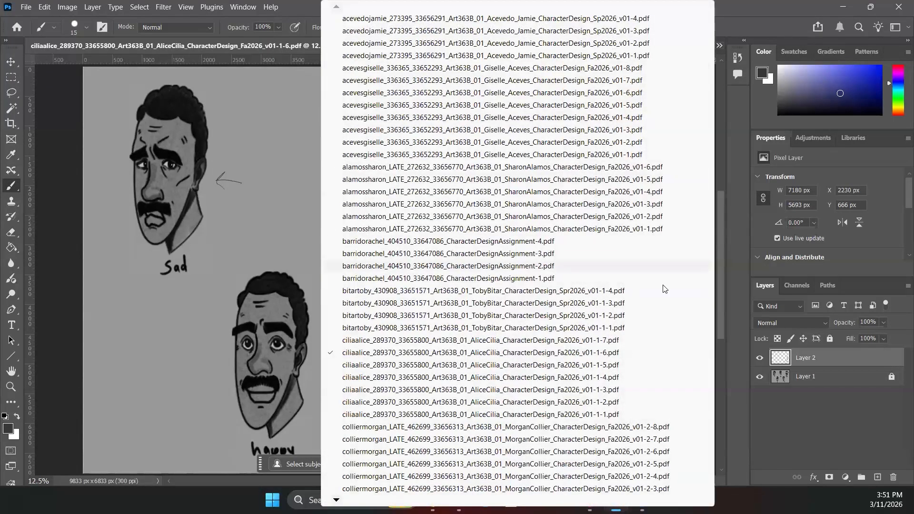
{"action": "left_click", "coordinate": [634, 342]}
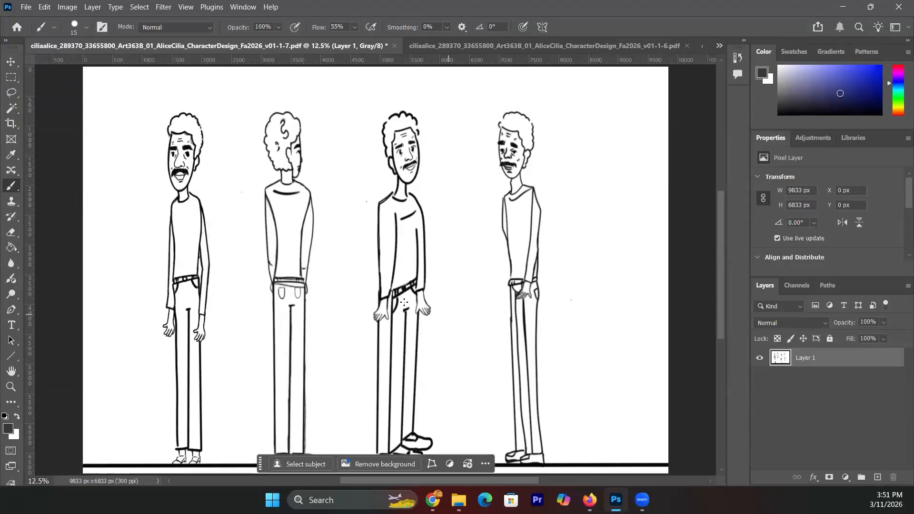
- Label the first two figures F and B and start a profile head and neck right of the fourth
{"action": "left_click_drag", "start_coordinate": [216, 204], "coordinate": [220, 180]}
{"action": "left_click_drag", "start_coordinate": [319, 163], "coordinate": [322, 181]}
{"action": "mouse_move", "coordinate": [605, 121]}
{"action": "left_mouse_down"}
{"action": "mouse_move", "coordinate": [593, 168]}
{"action": "mouse_move", "coordinate": [599, 136]}
{"action": "mouse_move", "coordinate": [600, 171]}
{"action": "mouse_move", "coordinate": [619, 163]}
{"action": "left_mouse_up"}
{"action": "left_click", "coordinate": [594, 118]}
{"action": "left_click_drag", "start_coordinate": [598, 123], "coordinate": [620, 154]}
{"action": "mouse_move", "coordinate": [620, 165]}
{"action": "left_mouse_down"}
{"action": "mouse_move", "coordinate": [617, 200]}
{"action": "mouse_move", "coordinate": [608, 189]}
{"action": "mouse_move", "coordinate": [634, 176]}
{"action": "mouse_move", "coordinate": [600, 222]}
{"action": "mouse_move", "coordinate": [602, 245]}
{"action": "left_mouse_up"}
- Sketch the side-view figure's torso, sleeve, arm, back line and jacket hem
{"action": "left_click_drag", "start_coordinate": [598, 198], "coordinate": [601, 277]}
{"action": "left_click_drag", "start_coordinate": [623, 191], "coordinate": [631, 238]}
{"action": "left_click_drag", "start_coordinate": [634, 177], "coordinate": [632, 277]}
{"action": "left_click_drag", "start_coordinate": [614, 200], "coordinate": [621, 264]}
{"action": "left_click_drag", "start_coordinate": [618, 297], "coordinate": [622, 203]}
{"action": "mouse_move", "coordinate": [599, 275]}
{"action": "left_mouse_down"}
{"action": "mouse_move", "coordinate": [637, 280]}
{"action": "mouse_move", "coordinate": [615, 351]}
{"action": "left_mouse_up"}
{"action": "mouse_move", "coordinate": [603, 286]}
{"action": "left_mouse_down"}
{"action": "mouse_move", "coordinate": [613, 435]}
{"action": "mouse_move", "coordinate": [625, 301]}
{"action": "left_mouse_up"}
- Draw the side-view legs and shoe, and mark an arrow beside the third figure's leg
{"action": "left_click_drag", "start_coordinate": [622, 460], "coordinate": [589, 460]}
{"action": "mouse_move", "coordinate": [624, 388]}
{"action": "left_mouse_down"}
{"action": "mouse_move", "coordinate": [629, 459]}
{"action": "mouse_move", "coordinate": [580, 459]}
{"action": "mouse_move", "coordinate": [605, 445]}
{"action": "left_mouse_up"}
{"action": "left_click_drag", "start_coordinate": [609, 431], "coordinate": [604, 310]}
{"action": "left_click_drag", "start_coordinate": [603, 309], "coordinate": [606, 407]}
{"action": "mouse_move", "coordinate": [601, 280]}
{"action": "left_mouse_down"}
{"action": "mouse_move", "coordinate": [608, 364]}
{"action": "mouse_move", "coordinate": [608, 297]}
{"action": "mouse_move", "coordinate": [630, 296]}
{"action": "mouse_move", "coordinate": [641, 274]}
{"action": "mouse_move", "coordinate": [617, 279]}
{"action": "left_mouse_up"}
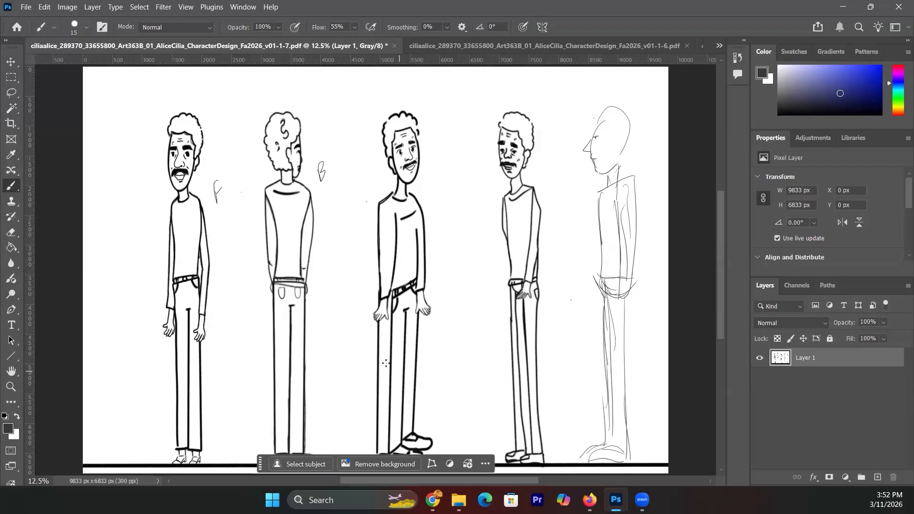
{"action": "mouse_move", "coordinate": [374, 340]}
{"action": "left_mouse_down"}
{"action": "mouse_move", "coordinate": [366, 334]}
{"action": "mouse_move", "coordinate": [369, 343]}
{"action": "left_mouse_up"}
- Undo the stray leg mark, the whole side-view figure and the B label
{"action": "key", "text": "ctrl+z"}
{"action": "left_click", "coordinate": [13, 93]}
{"action": "mouse_move", "coordinate": [614, 97]}
{"action": "left_mouse_down"}
{"action": "mouse_move", "coordinate": [585, 121]}
{"action": "mouse_move", "coordinate": [574, 182]}
{"action": "mouse_move", "coordinate": [576, 455]}
{"action": "mouse_move", "coordinate": [599, 466]}
{"action": "mouse_move", "coordinate": [640, 453]}
{"action": "mouse_move", "coordinate": [640, 316]}
{"action": "left_mouse_up"}
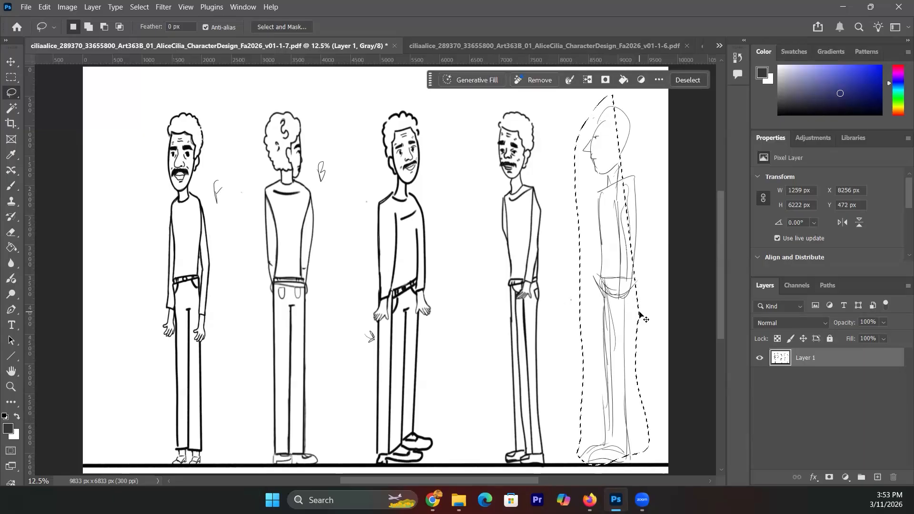
{"action": "key", "text": "ctrl+d"}
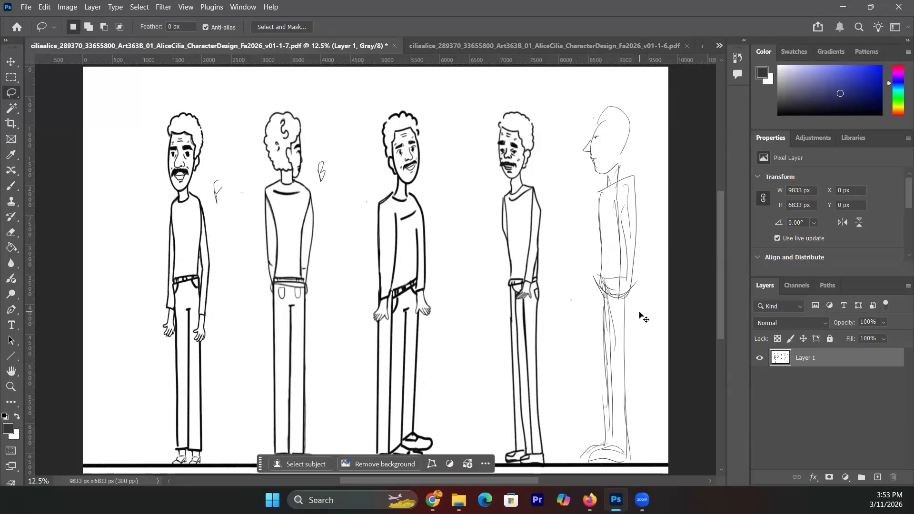
{"action": "key", "text": "ctrl+z"}
{"action": "key", "text": "ctrl+z"}
{"action": "key", "text": "ctrl+z"}
{"action": "key", "text": "ctrl+z"}
{"action": "key", "text": "ctrl+z"}
{"action": "key", "text": "ctrl+z"}
{"action": "key", "text": "ctrl+z"}
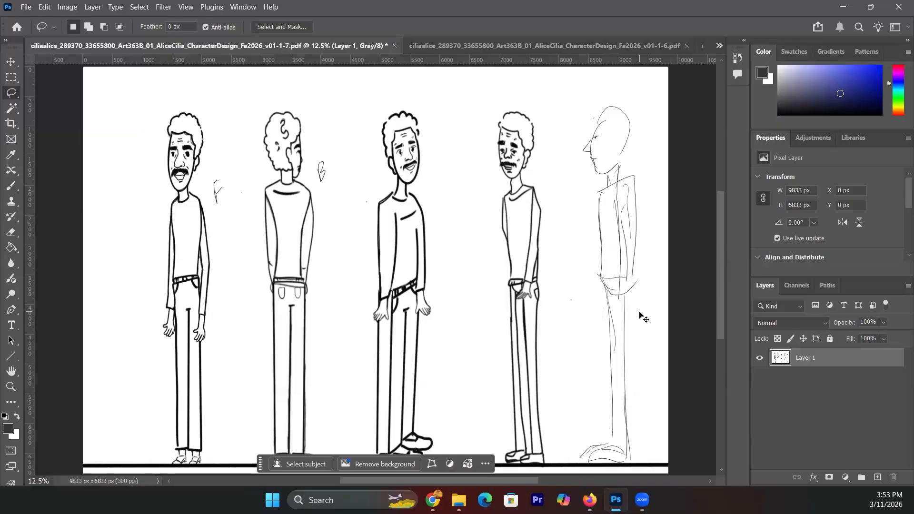
{"action": "key", "text": "ctrl+z"}
{"action": "key", "text": "ctrl+z"}
{"action": "key", "text": "ctrl+z"}
{"action": "key", "text": "ctrl+z"}
{"action": "key", "text": "ctrl+z"}
{"action": "key", "text": "ctrl+z"}
{"action": "key", "text": "ctrl+z"}
{"action": "key", "text": "ctrl+z"}
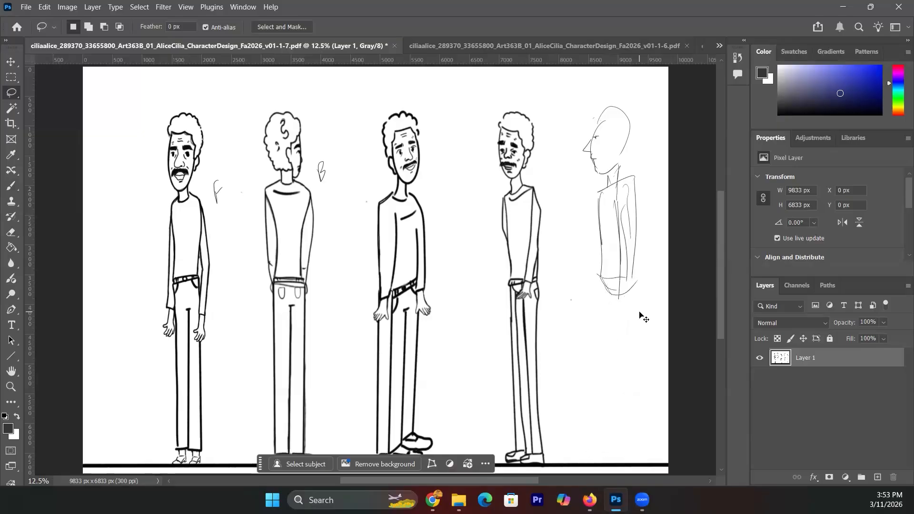
{"action": "key", "text": "ctrl+z"}
{"action": "key", "text": "ctrl+z"}
{"action": "key", "text": "ctrl+z"}
{"action": "key", "text": "ctrl+z"}
{"action": "key", "text": "ctrl+z"}
{"action": "key", "text": "ctrl+z"}
{"action": "key", "text": "ctrl+z"}
{"action": "key", "text": "ctrl+z"}
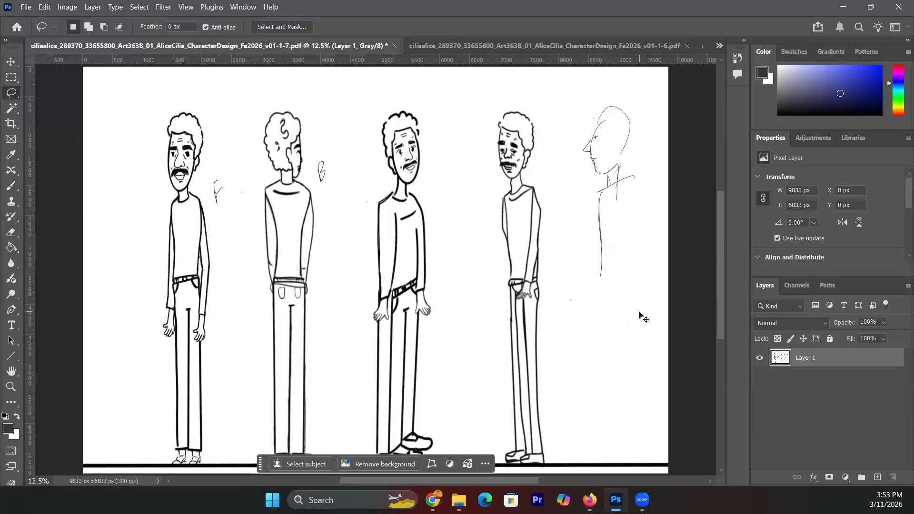
{"action": "key", "text": "ctrl+z"}
{"action": "key", "text": "ctrl+z"}
{"action": "key", "text": "ctrl+z"}
{"action": "key", "text": "ctrl+z"}
{"action": "key", "text": "ctrl+z"}
{"action": "key", "text": "ctrl+z"}
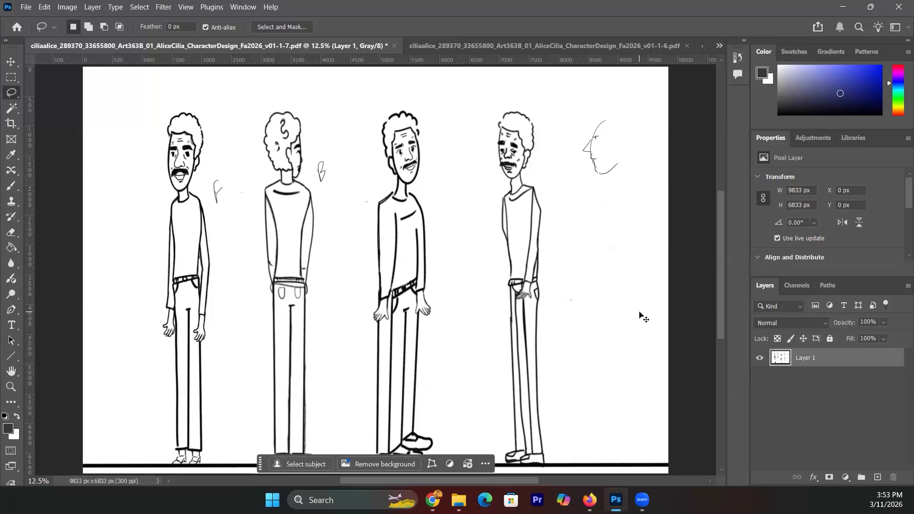
{"action": "key", "text": "ctrl+z"}
{"action": "key", "text": "ctrl+z"}
{"action": "key", "text": "ctrl+z"}
- Create a new empty Layer 2 above Layer 1 and clear a stray selection
{"action": "left_click", "coordinate": [719, 48]}
{"action": "left_click", "coordinate": [721, 46]}
{"action": "left_click", "coordinate": [907, 287]}
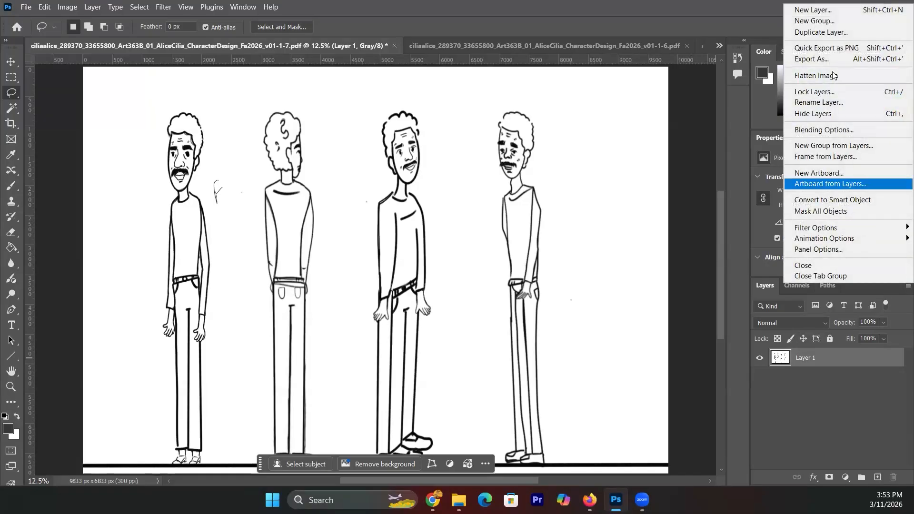
{"action": "left_click", "coordinate": [829, 15]}
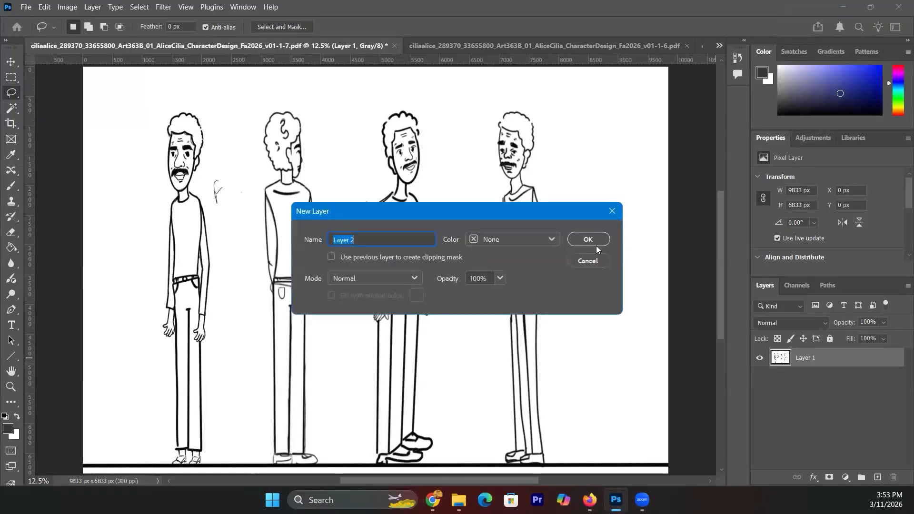
{"action": "key", "text": "Return"}
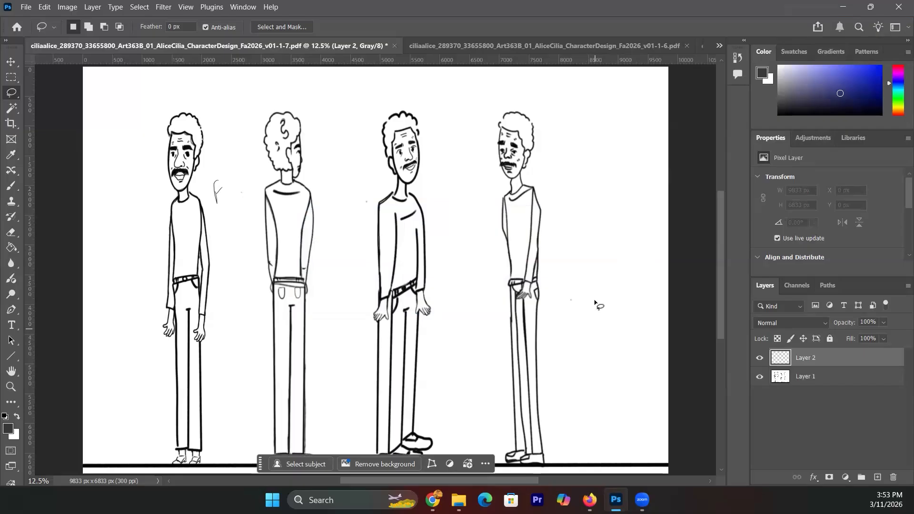
{"action": "left_click_drag", "start_coordinate": [599, 323], "coordinate": [607, 428]}
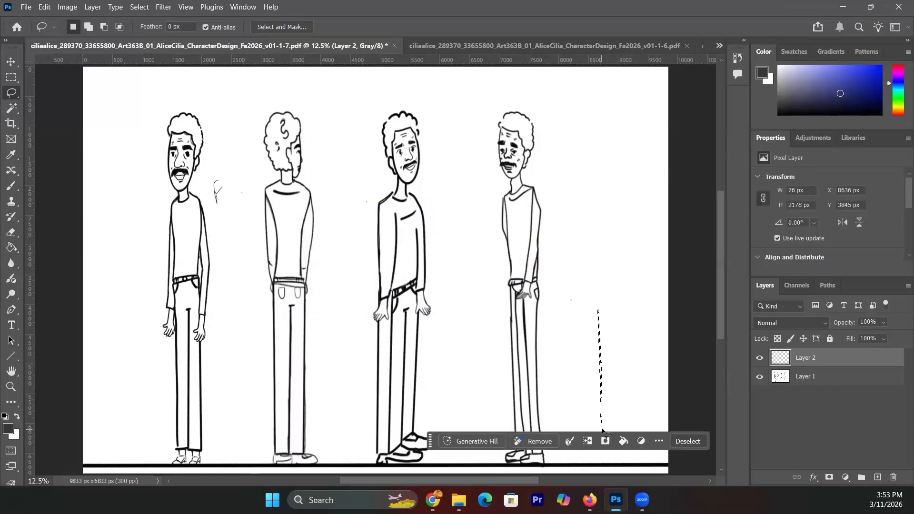
{"action": "left_click", "coordinate": [48, 114]}
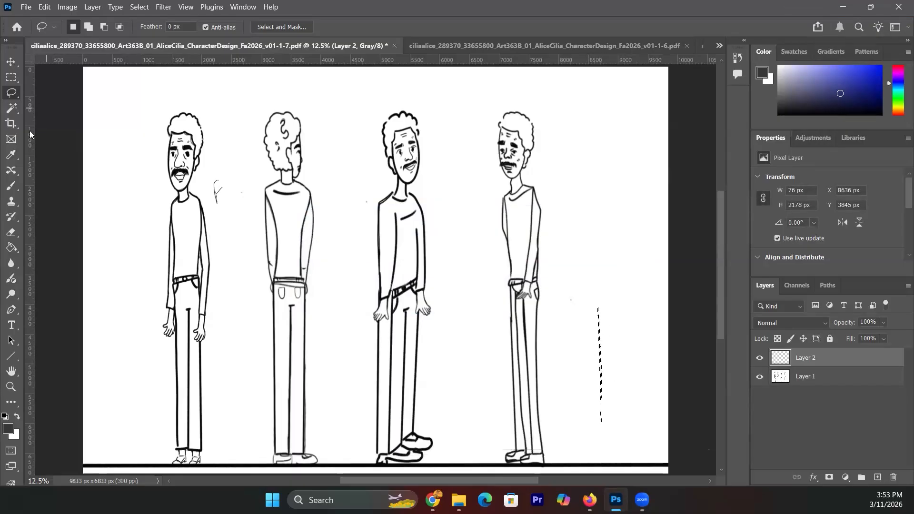
- Draw side-view pants right of the fourth figure, plus head-top and shoulder-height guide lines
{"action": "left_click", "coordinate": [14, 184]}
{"action": "mouse_move", "coordinate": [591, 295]}
{"action": "left_mouse_down"}
{"action": "mouse_move", "coordinate": [586, 443]}
{"action": "mouse_move", "coordinate": [616, 443]}
{"action": "mouse_move", "coordinate": [604, 350]}
{"action": "mouse_move", "coordinate": [602, 284]}
{"action": "mouse_move", "coordinate": [605, 299]}
{"action": "mouse_move", "coordinate": [612, 283]}
{"action": "mouse_move", "coordinate": [589, 297]}
{"action": "mouse_move", "coordinate": [609, 311]}
{"action": "mouse_move", "coordinate": [617, 446]}
{"action": "left_mouse_up"}
{"action": "mouse_move", "coordinate": [590, 318]}
{"action": "left_mouse_down"}
{"action": "mouse_move", "coordinate": [588, 448]}
{"action": "mouse_move", "coordinate": [575, 454]}
{"action": "mouse_move", "coordinate": [579, 463]}
{"action": "mouse_move", "coordinate": [610, 451]}
{"action": "left_mouse_up"}
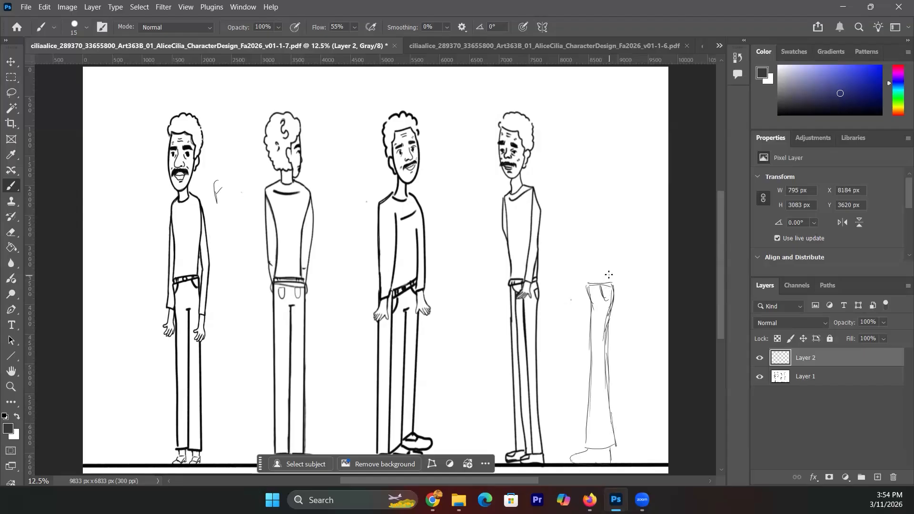
{"action": "left_click_drag", "start_coordinate": [187, 112], "coordinate": [312, 116]}
{"action": "left_click_drag", "start_coordinate": [200, 192], "coordinate": [268, 193]}
- Extend the shoulder guide line across the third and fourth figures and add a waist-level line
{"action": "left_click_drag", "start_coordinate": [316, 192], "coordinate": [394, 191]}
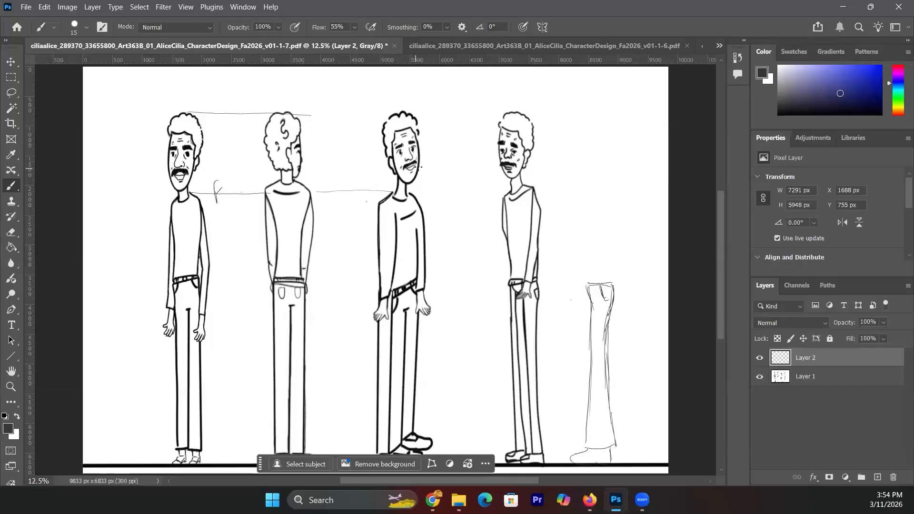
{"action": "left_click_drag", "start_coordinate": [458, 191], "coordinate": [503, 190]}
{"action": "left_click_drag", "start_coordinate": [219, 266], "coordinate": [370, 272]}
- Sketch a new side-view figure at the far right with an oval head and a hair arc
{"action": "mouse_move", "coordinate": [590, 185]}
{"action": "left_mouse_down"}
{"action": "mouse_move", "coordinate": [596, 198]}
{"action": "mouse_move", "coordinate": [598, 181]}
{"action": "mouse_move", "coordinate": [585, 181]}
{"action": "mouse_move", "coordinate": [614, 183]}
{"action": "mouse_move", "coordinate": [609, 288]}
{"action": "mouse_move", "coordinate": [587, 265]}
{"action": "mouse_move", "coordinate": [588, 281]}
{"action": "mouse_move", "coordinate": [586, 240]}
{"action": "left_mouse_up"}
{"action": "mouse_move", "coordinate": [580, 205]}
{"action": "left_mouse_down"}
{"action": "mouse_move", "coordinate": [588, 178]}
{"action": "mouse_move", "coordinate": [587, 281]}
{"action": "mouse_move", "coordinate": [582, 267]}
{"action": "mouse_move", "coordinate": [581, 187]}
{"action": "mouse_move", "coordinate": [584, 253]}
{"action": "mouse_move", "coordinate": [610, 285]}
{"action": "mouse_move", "coordinate": [611, 212]}
{"action": "mouse_move", "coordinate": [592, 167]}
{"action": "mouse_move", "coordinate": [597, 180]}
{"action": "left_mouse_up"}
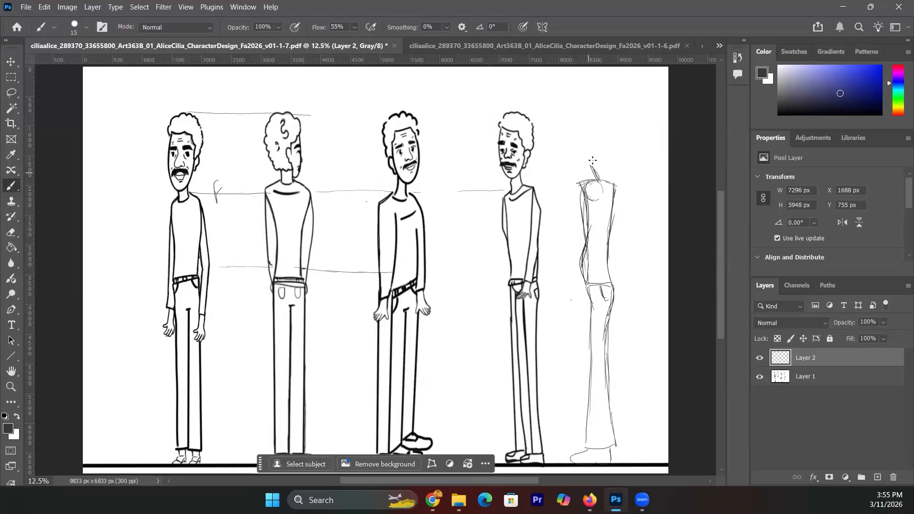
{"action": "mouse_move", "coordinate": [590, 124]}
{"action": "left_mouse_down"}
{"action": "mouse_move", "coordinate": [575, 169]}
{"action": "mouse_move", "coordinate": [578, 114]}
{"action": "mouse_move", "coordinate": [588, 162]}
{"action": "mouse_move", "coordinate": [563, 152]}
{"action": "mouse_move", "coordinate": [594, 126]}
{"action": "mouse_move", "coordinate": [581, 168]}
{"action": "mouse_move", "coordinate": [569, 135]}
{"action": "mouse_move", "coordinate": [591, 134]}
{"action": "mouse_move", "coordinate": [576, 112]}
{"action": "mouse_move", "coordinate": [595, 121]}
{"action": "mouse_move", "coordinate": [599, 110]}
{"action": "mouse_move", "coordinate": [592, 149]}
{"action": "mouse_move", "coordinate": [598, 142]}
{"action": "mouse_move", "coordinate": [587, 127]}
{"action": "mouse_move", "coordinate": [559, 153]}
{"action": "mouse_move", "coordinate": [581, 130]}
{"action": "mouse_move", "coordinate": [568, 155]}
{"action": "mouse_move", "coordinate": [579, 160]}
{"action": "mouse_move", "coordinate": [566, 162]}
{"action": "mouse_move", "coordinate": [570, 183]}
{"action": "mouse_move", "coordinate": [601, 140]}
{"action": "mouse_move", "coordinate": [611, 224]}
{"action": "left_mouse_up"}
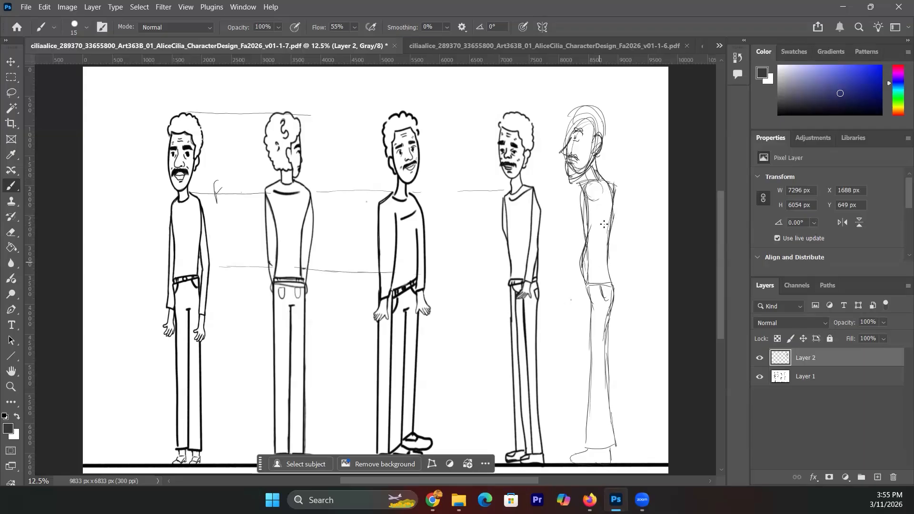
{"action": "left_click_drag", "start_coordinate": [570, 125], "coordinate": [602, 114]}
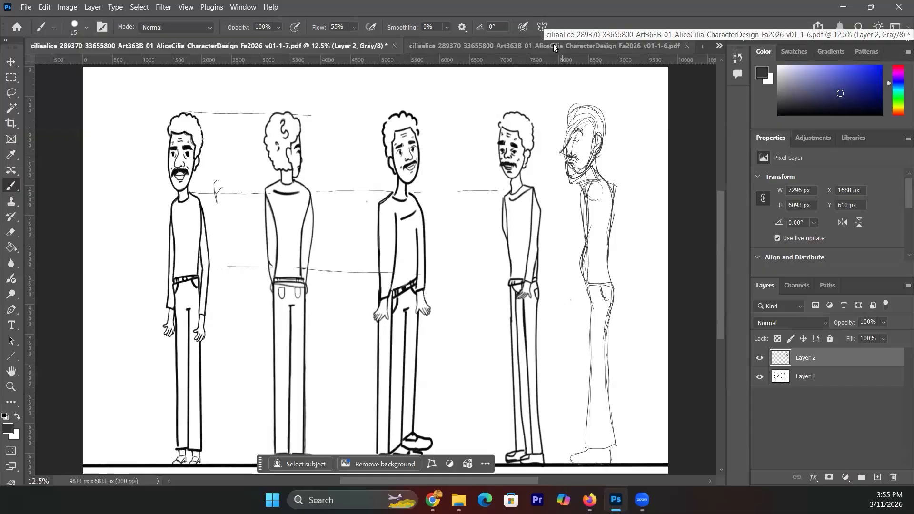
- Flip back to the v01-1-6 expressions sheet, then the v01-1-5 full-figure drawing
{"action": "left_click", "coordinate": [719, 47]}
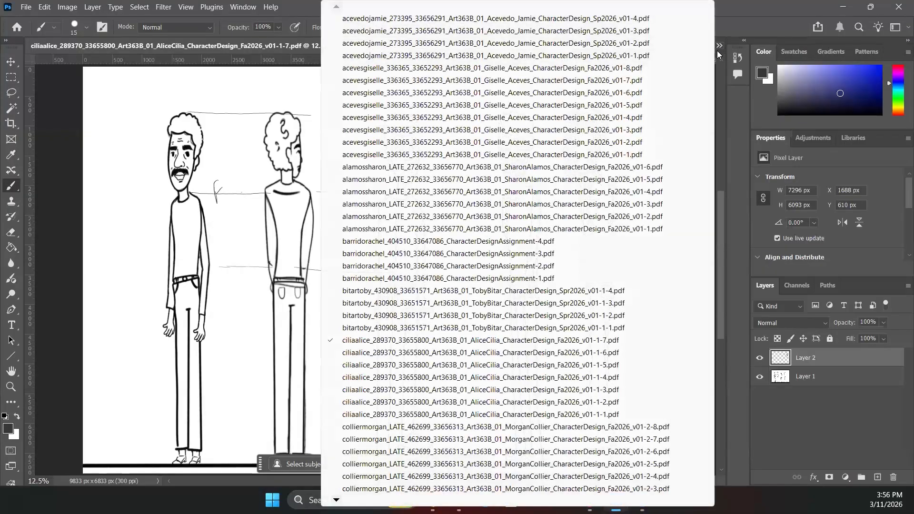
{"action": "left_click", "coordinate": [738, 18]}
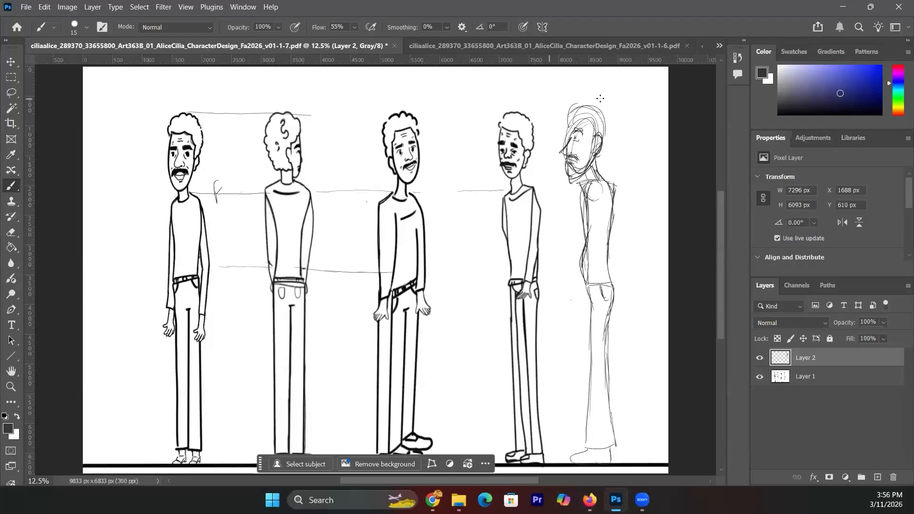
{"action": "left_click", "coordinate": [718, 47]}
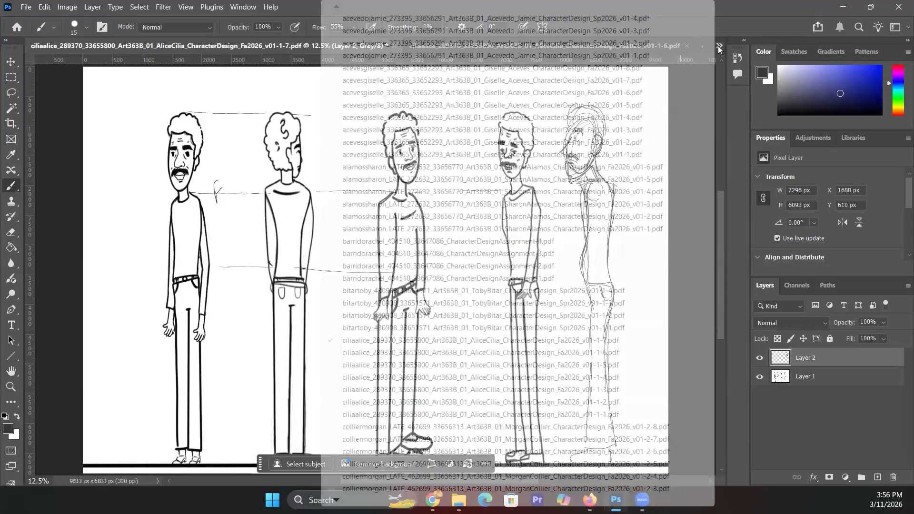
{"action": "left_click", "coordinate": [639, 353]}
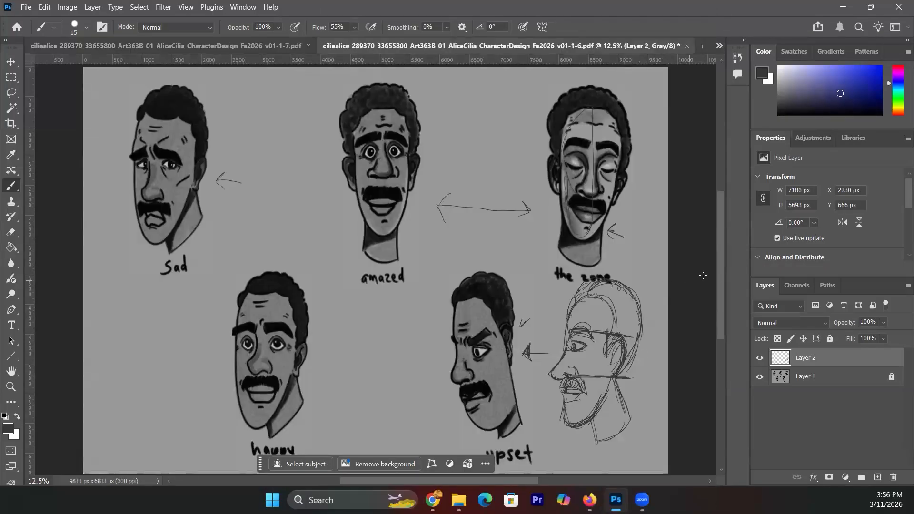
{"action": "left_click", "coordinate": [719, 46]}
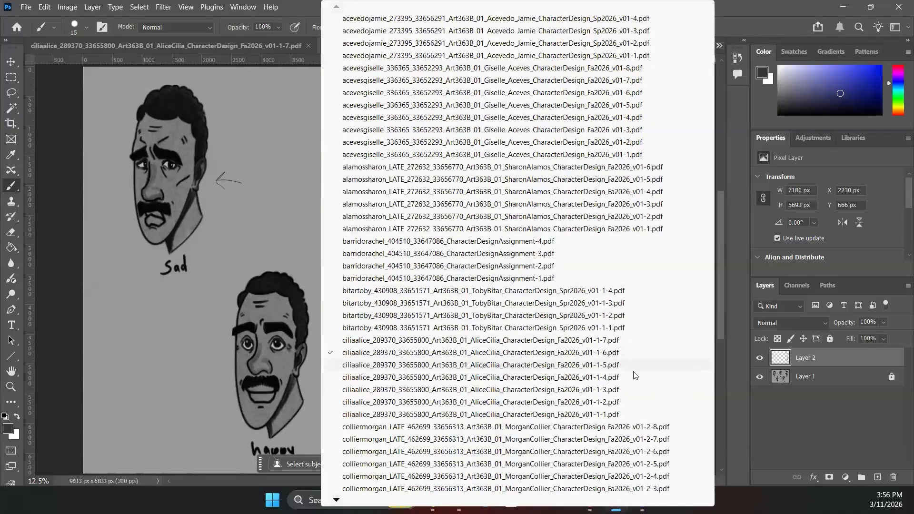
{"action": "left_click", "coordinate": [630, 365]}
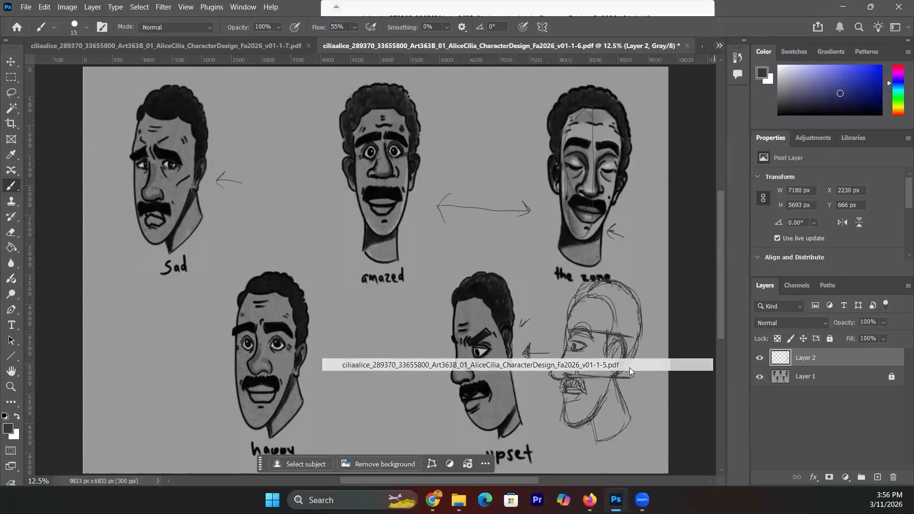
- Move to the v01-1-4 turnaround and v01-1-2 four-figure pose sketch, then reopen the documents list
{"action": "left_click", "coordinate": [720, 47]}
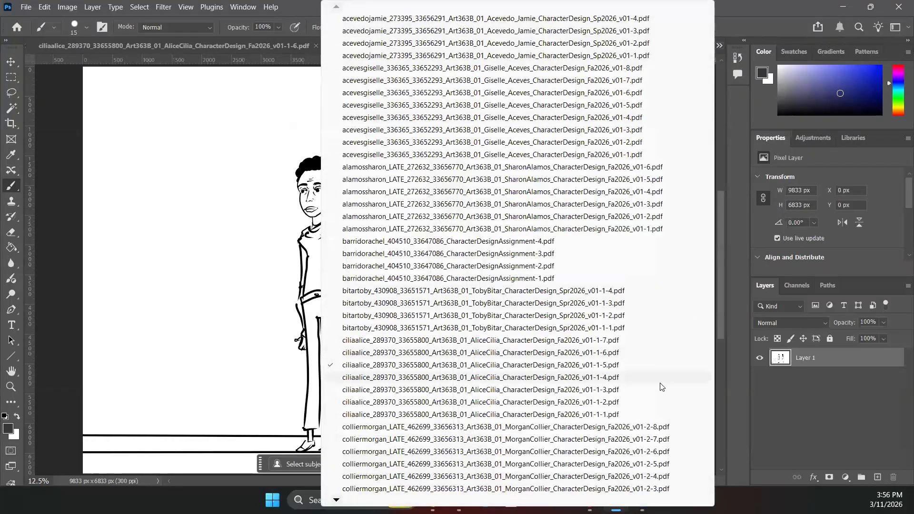
{"action": "left_click", "coordinate": [659, 381]}
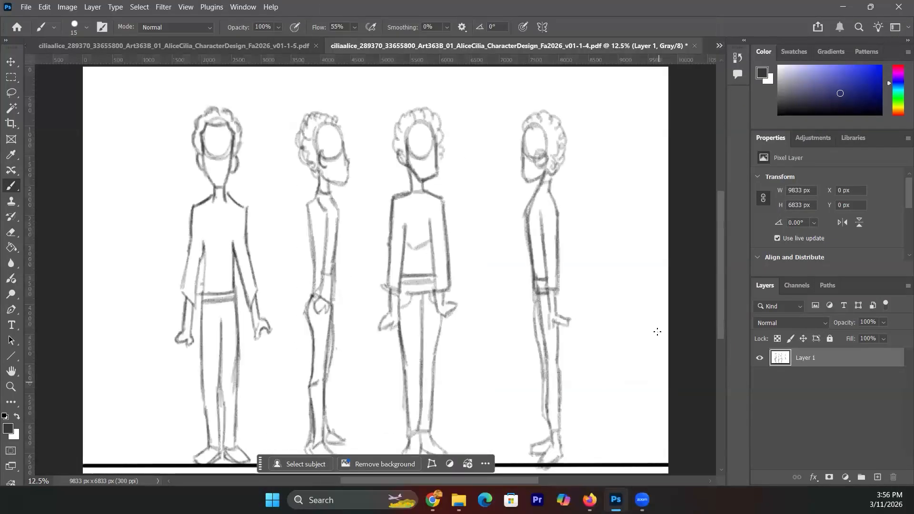
{"action": "left_click", "coordinate": [719, 45]}
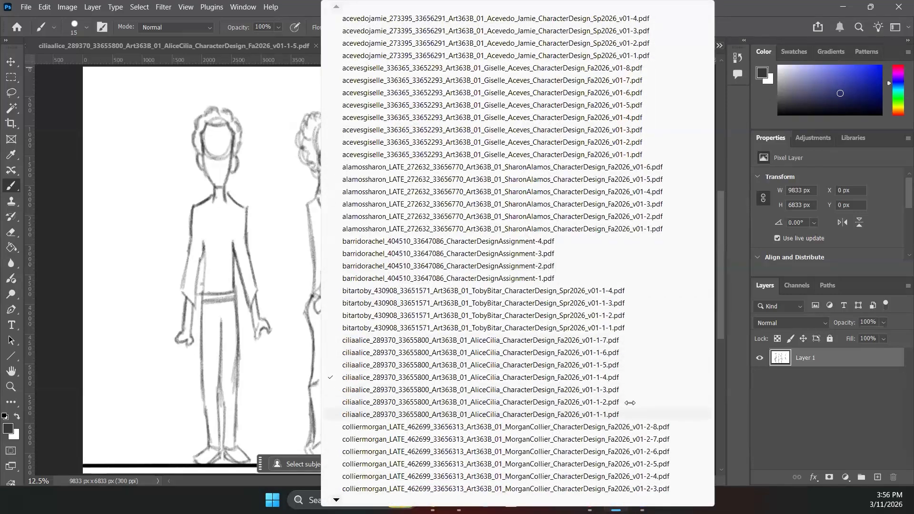
{"action": "left_click", "coordinate": [630, 403]}
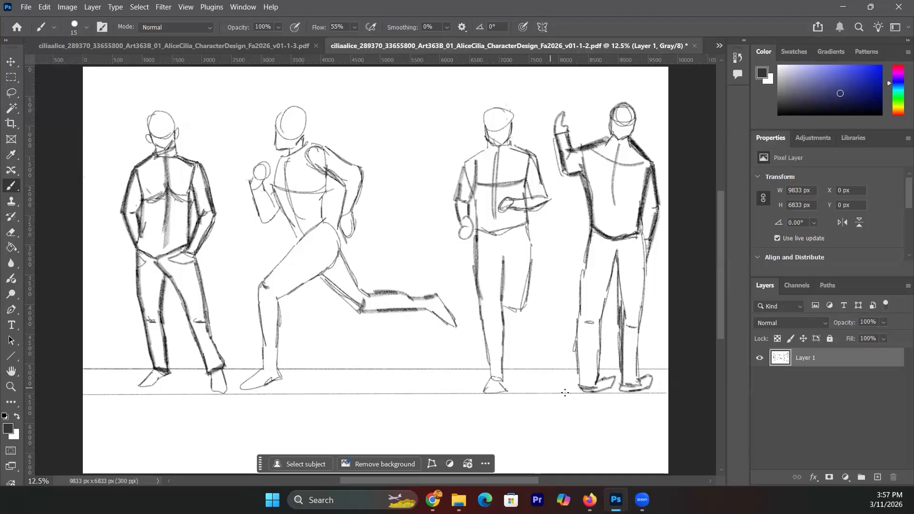
{"action": "mouse_move", "coordinate": [721, 292]}
{"action": "left_mouse_down"}
{"action": "mouse_move", "coordinate": [721, 335]}
{"action": "mouse_move", "coordinate": [725, 269]}
{"action": "mouse_move", "coordinate": [724, 290]}
{"action": "left_mouse_up"}
{"action": "scroll", "coordinate": [724, 292], "scroll_direction": "down", "scroll_amount": 3}
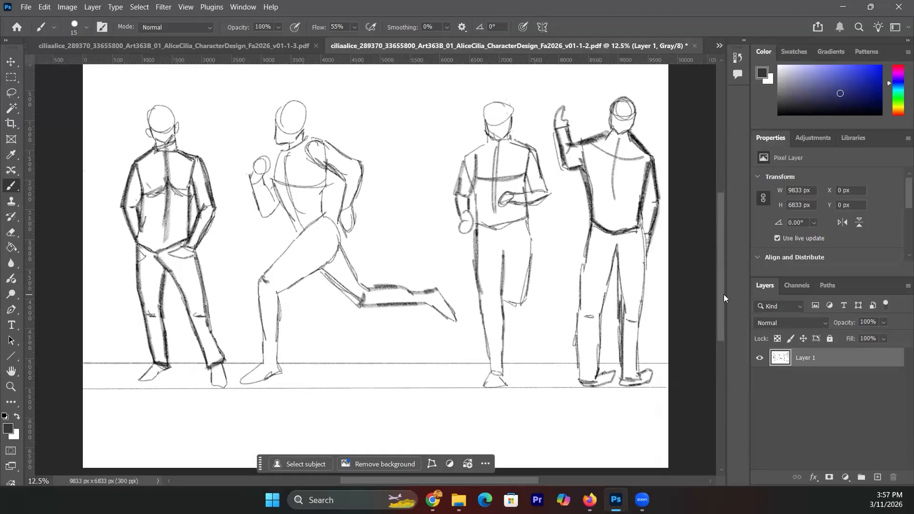
{"action": "left_click", "coordinate": [720, 45]}
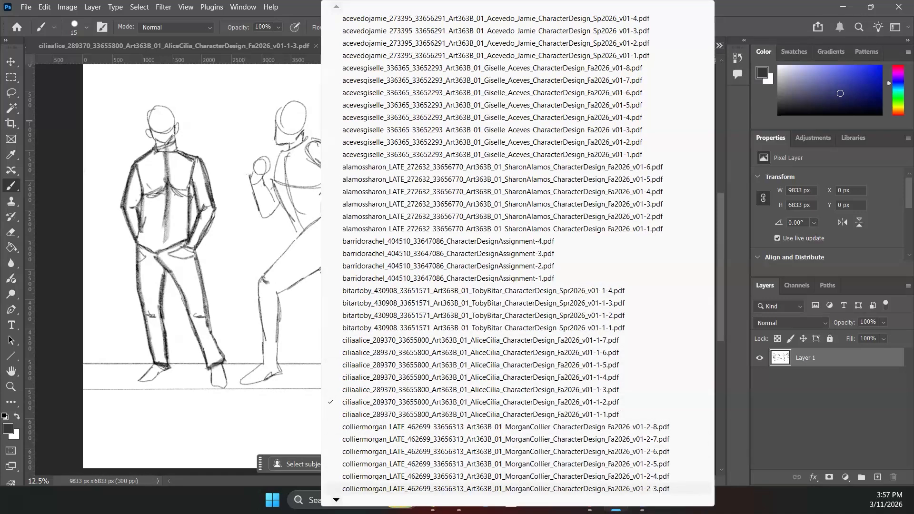
{"action": "mouse_move", "coordinate": [518, 500]}
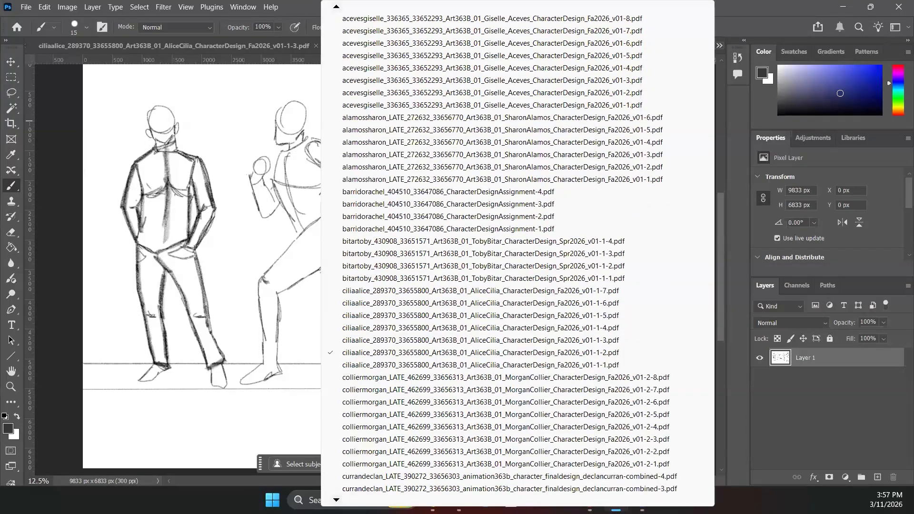
- View the v01-2-1 rough front/back, v01-2-2 rough action poses and v01-2-3 rough expressions sheets
{"action": "left_click", "coordinate": [409, 452]}
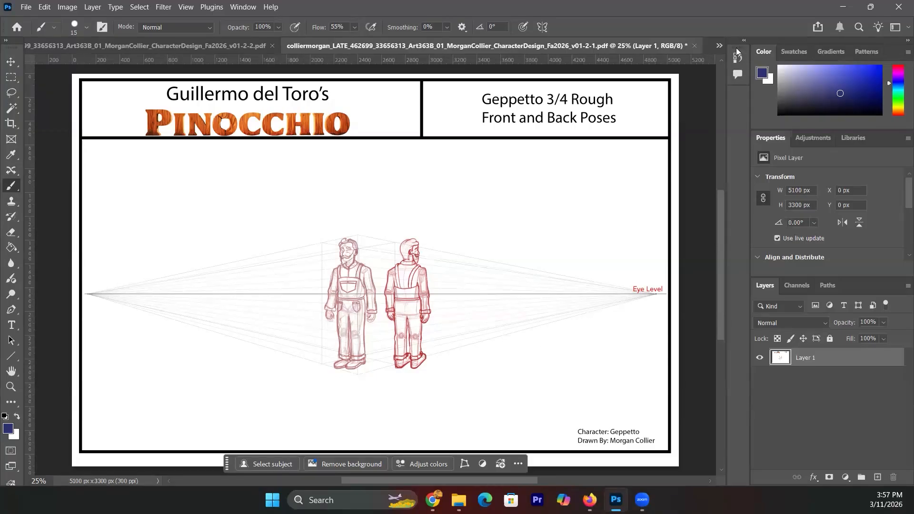
{"action": "left_click", "coordinate": [719, 47]}
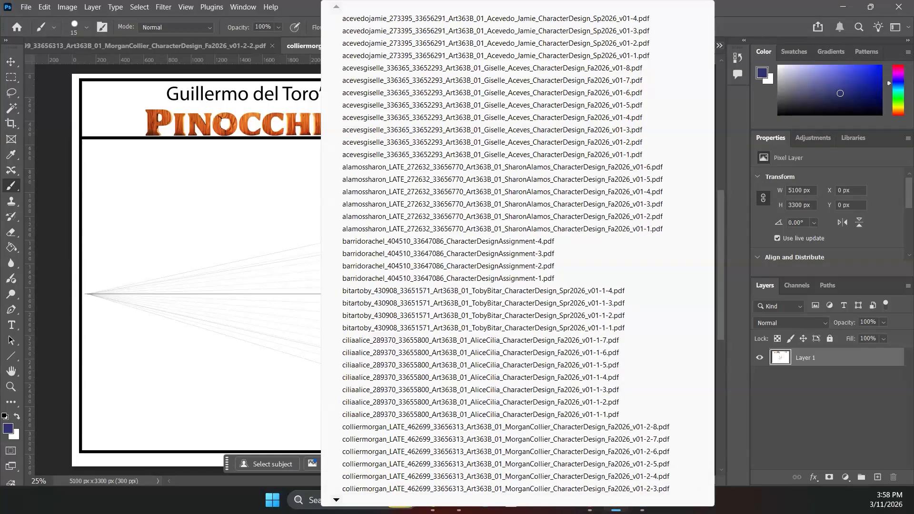
{"action": "scroll", "coordinate": [492, 464], "scroll_direction": "down", "scroll_amount": 3}
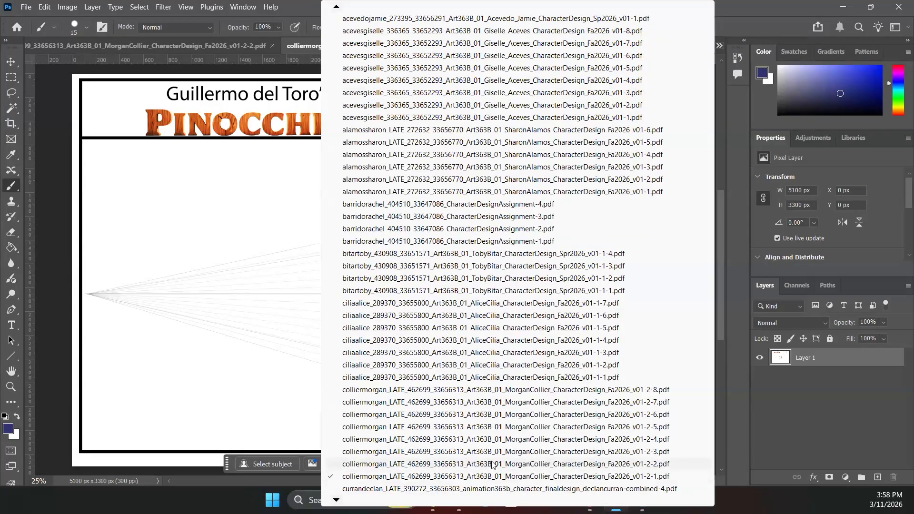
{"action": "left_click", "coordinate": [492, 464]}
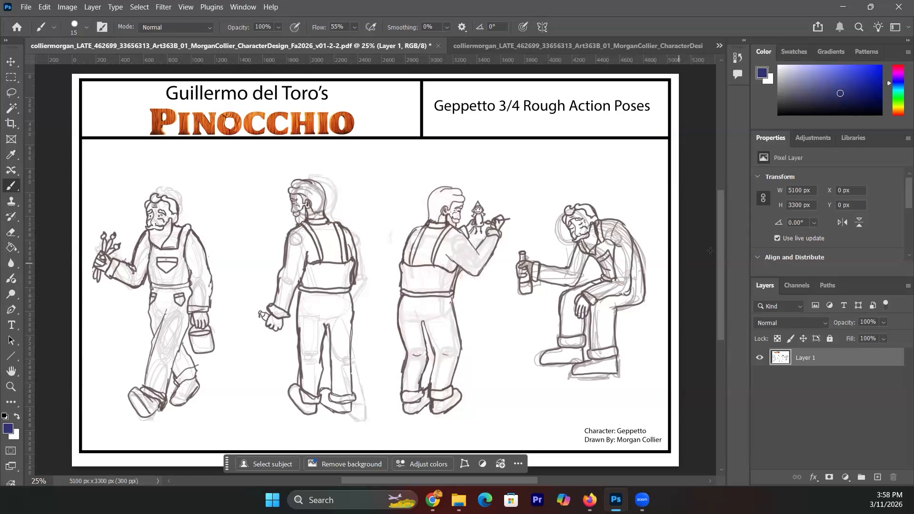
{"action": "left_click", "coordinate": [719, 46]}
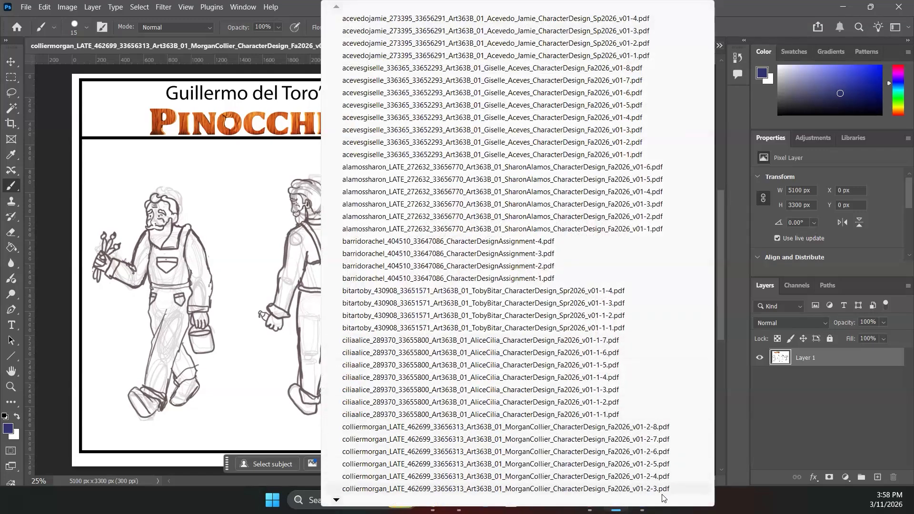
{"action": "left_click", "coordinate": [661, 493]}
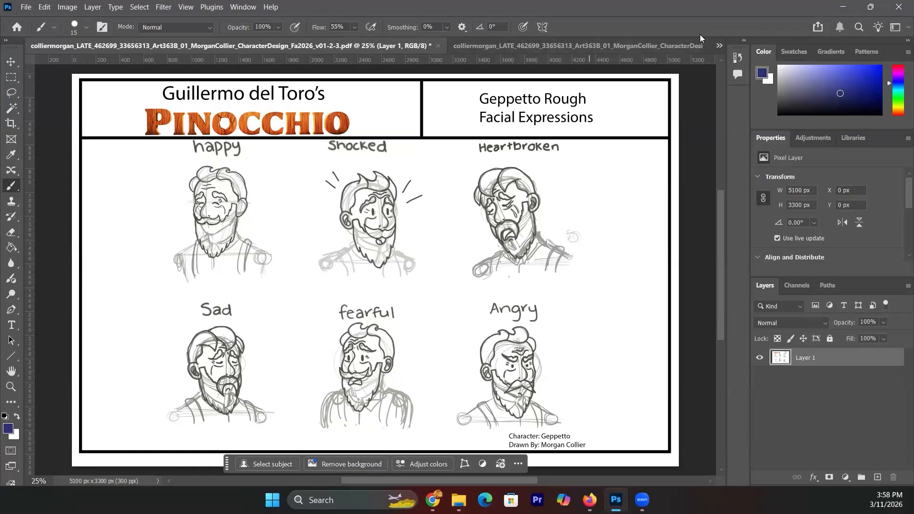
- Switch to the v01-2-4 orthographic drawings, then the v01-2-6 final action poses sheet
{"action": "left_click", "coordinate": [719, 47]}
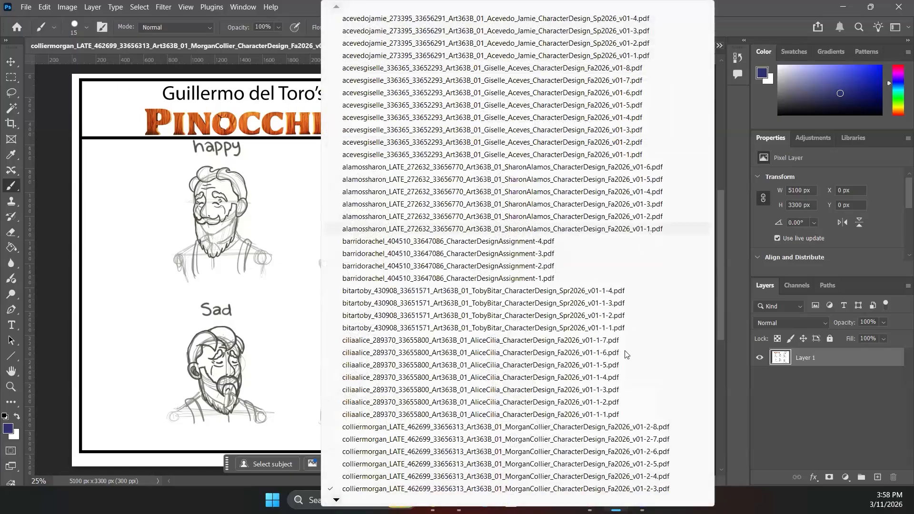
{"action": "left_click", "coordinate": [621, 477]}
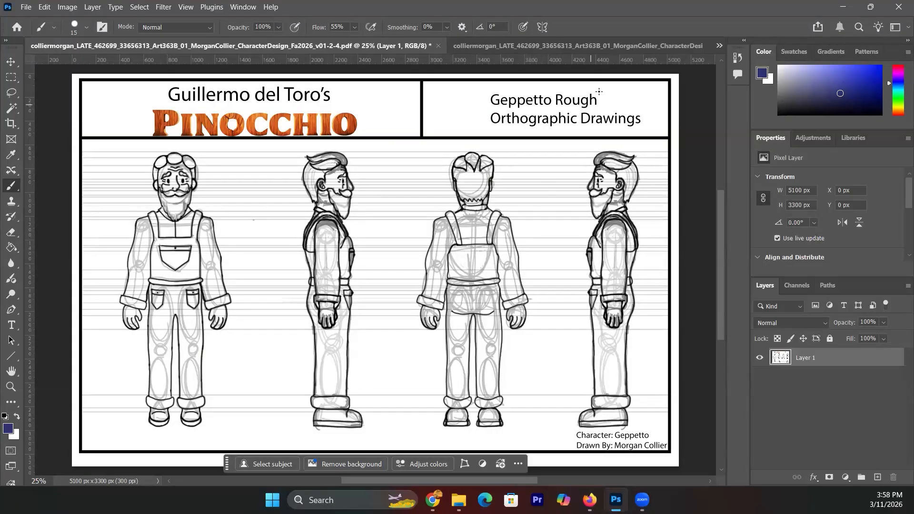
{"action": "left_click", "coordinate": [719, 46]}
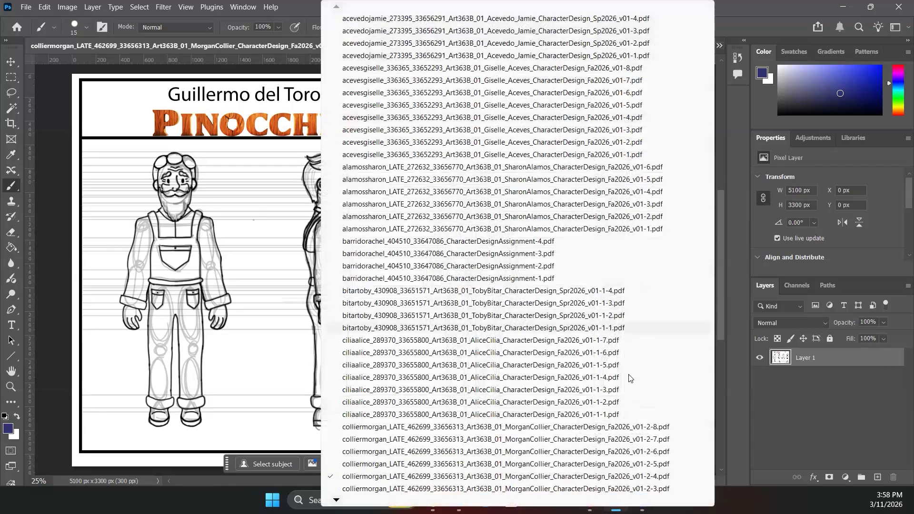
{"action": "left_click", "coordinate": [617, 456]}
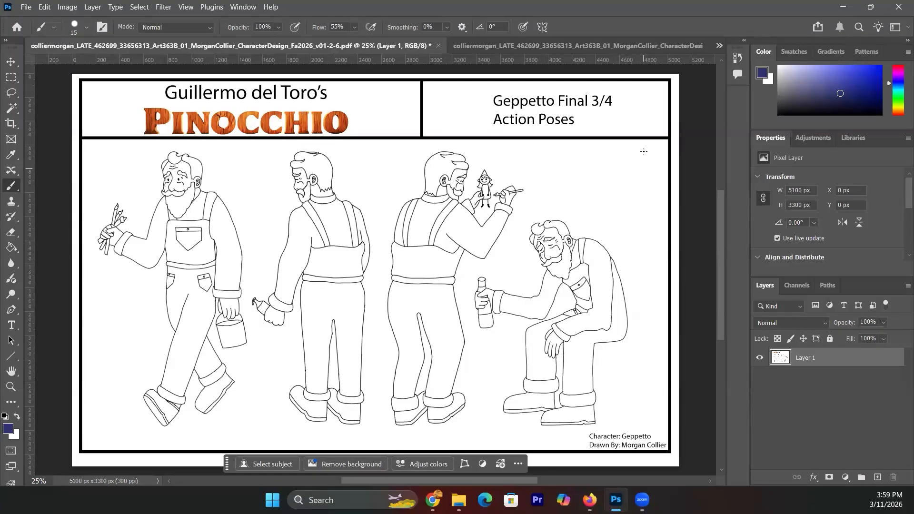
- Switch to the v01-2-5 final front-and-back poses, back to v01-2-6, then to v01-2-7 expressions
{"action": "left_click", "coordinate": [719, 44]}
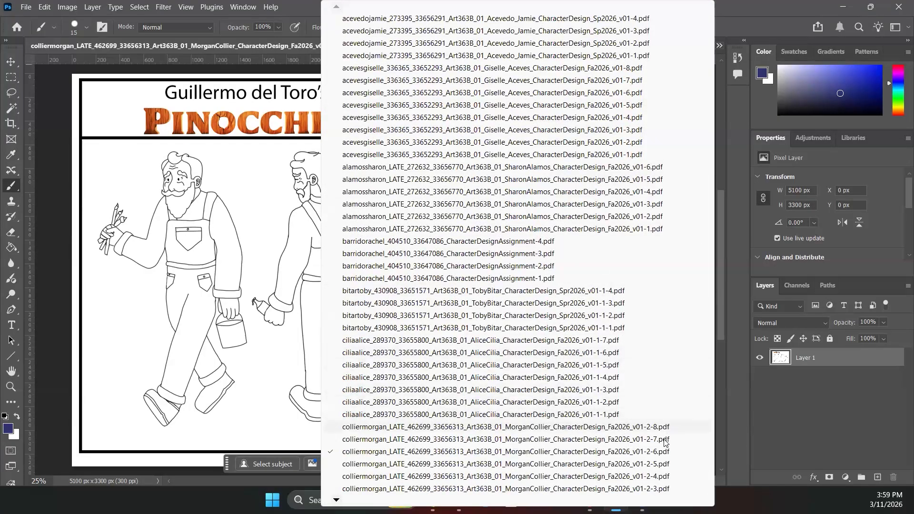
{"action": "left_click", "coordinate": [659, 465]}
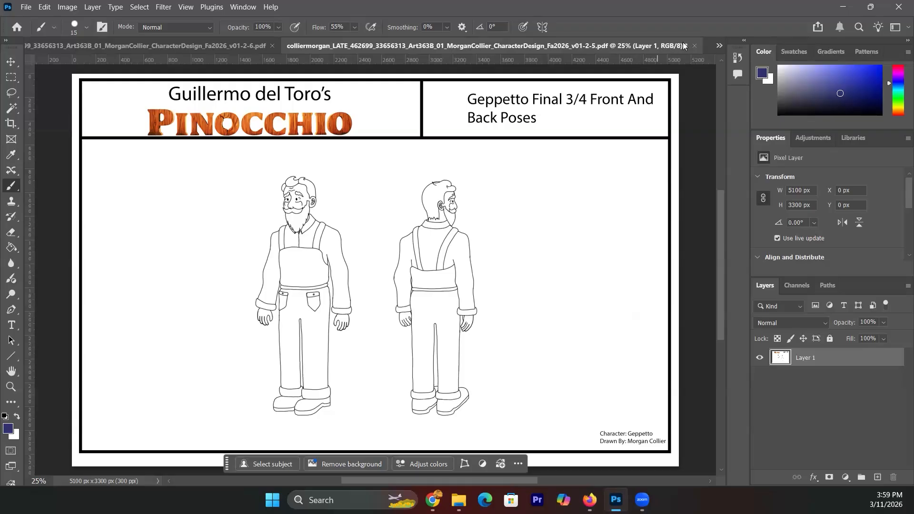
{"action": "left_click", "coordinate": [718, 45]}
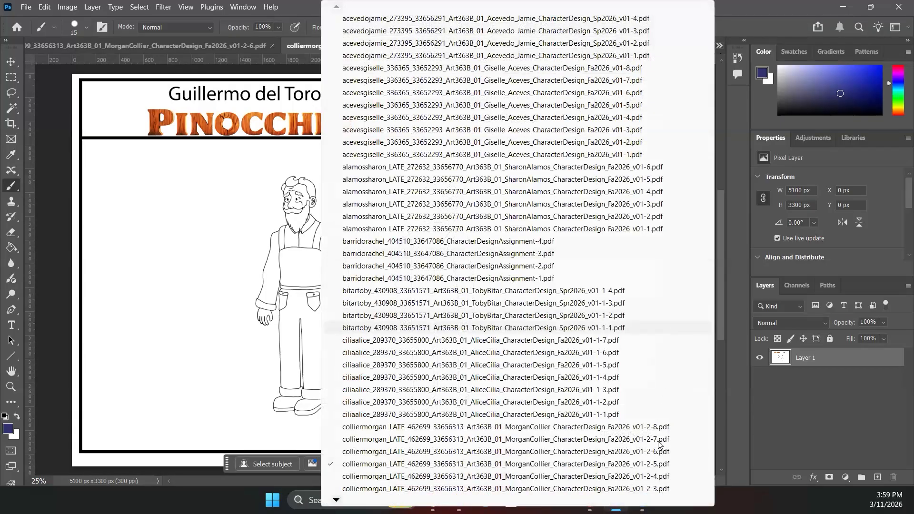
{"action": "left_click", "coordinate": [657, 452]}
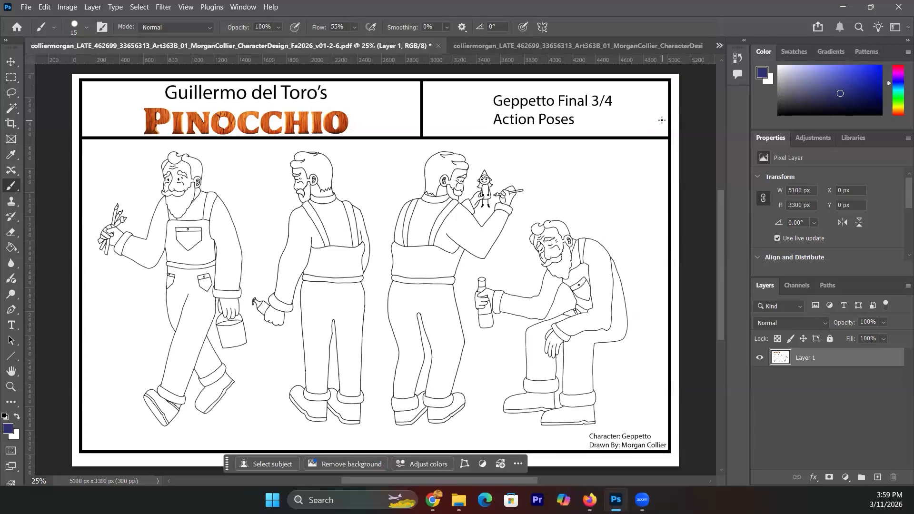
{"action": "left_click", "coordinate": [720, 46]}
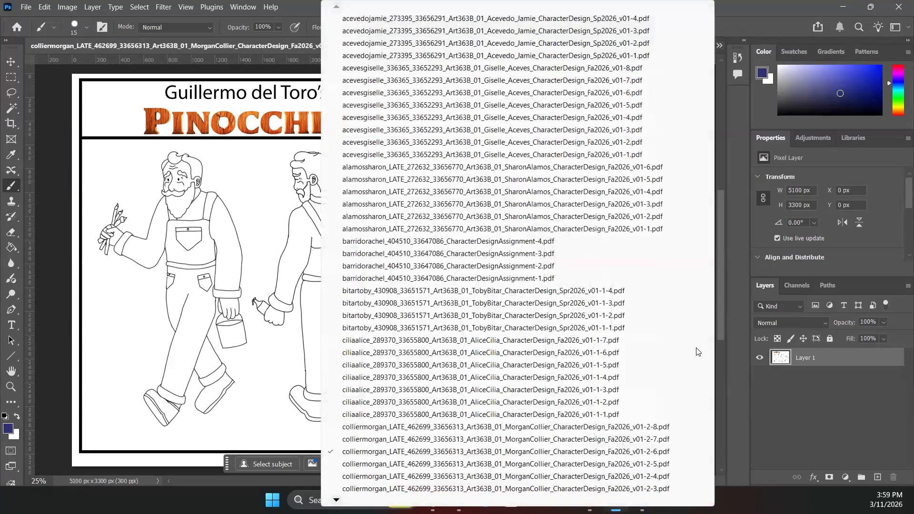
{"action": "left_click", "coordinate": [658, 440]}
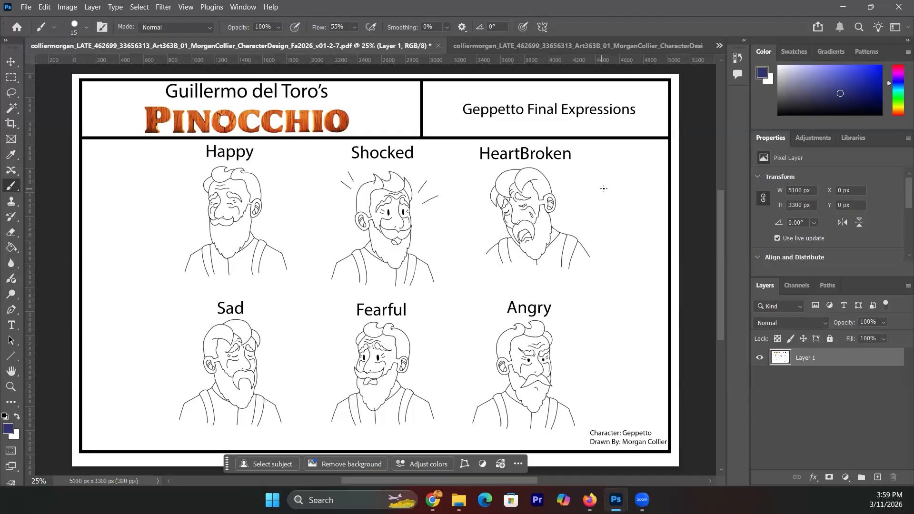
- Go to the v01-2-6 final action poses, then the v01-2-4 rough orthographic sheet, then back to v01-2-6
{"action": "left_click", "coordinate": [718, 45]}
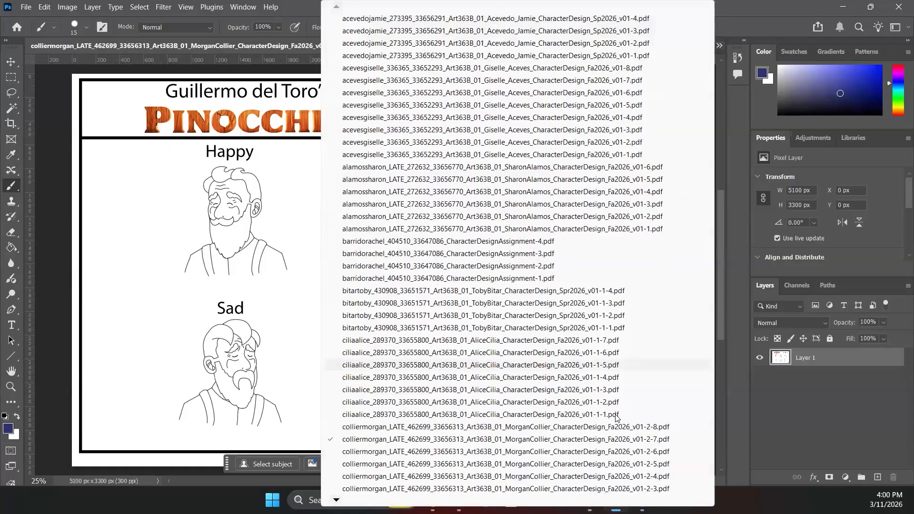
{"action": "left_click", "coordinate": [609, 452]}
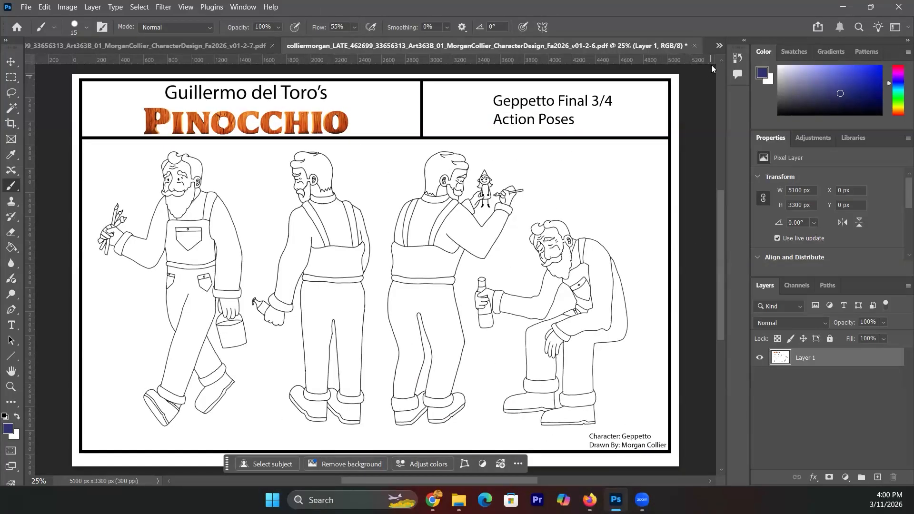
{"action": "left_click", "coordinate": [718, 46]}
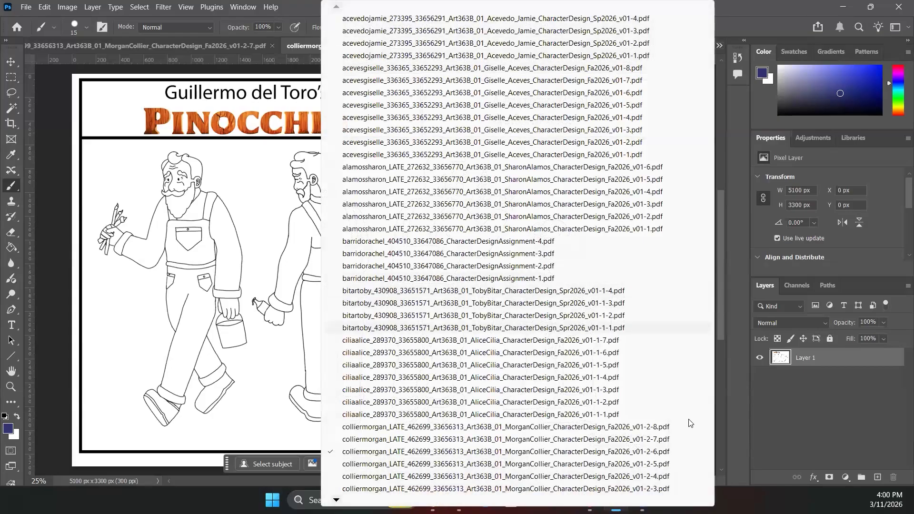
{"action": "left_click", "coordinate": [676, 477]}
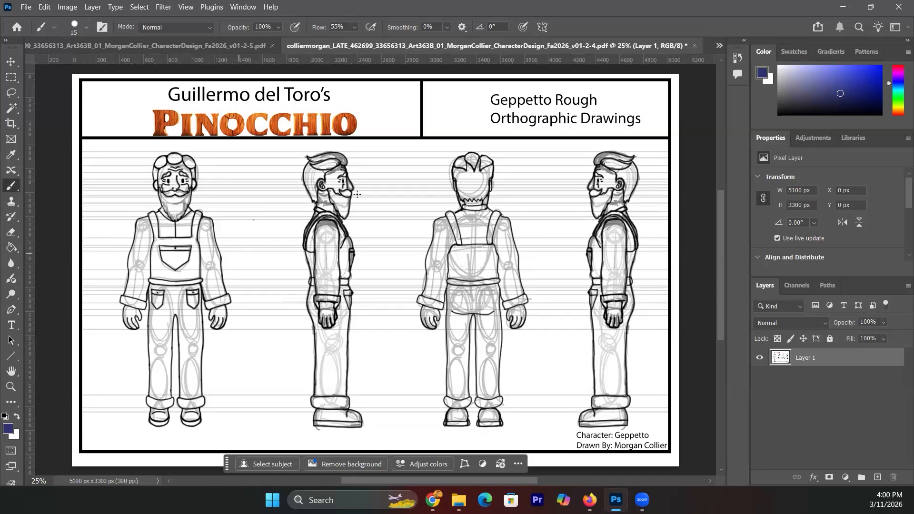
{"action": "left_click", "coordinate": [719, 46]}
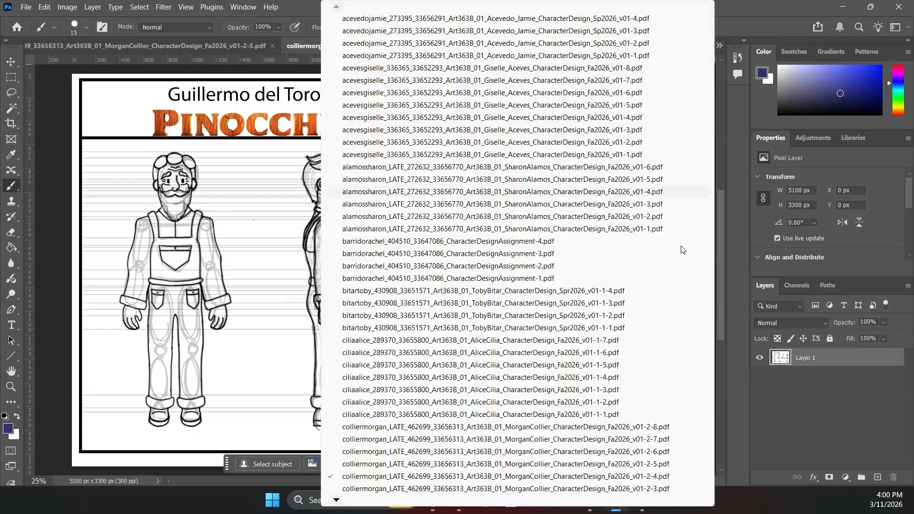
{"action": "left_click", "coordinate": [627, 456]}
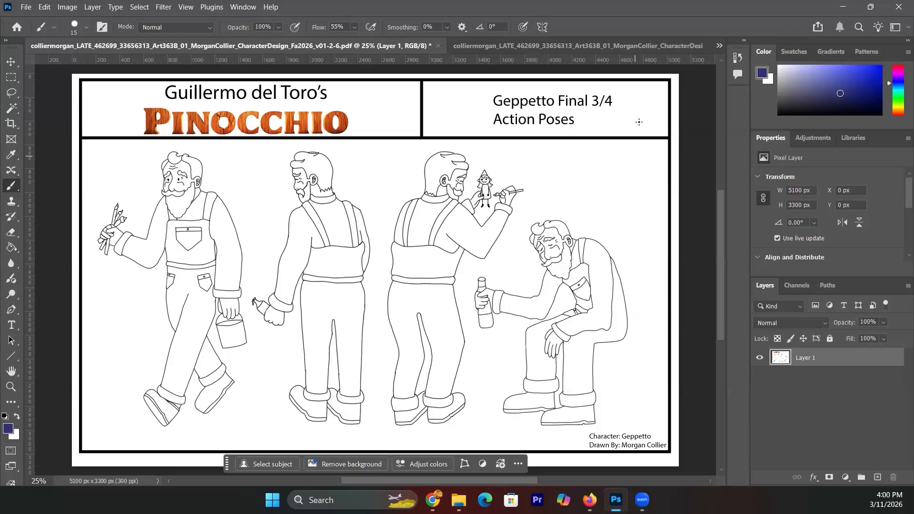
- Switch to the v01-2-7 final expressions sheet, then the v01-2-8 final orthographic sheet
{"action": "left_click", "coordinate": [720, 47]}
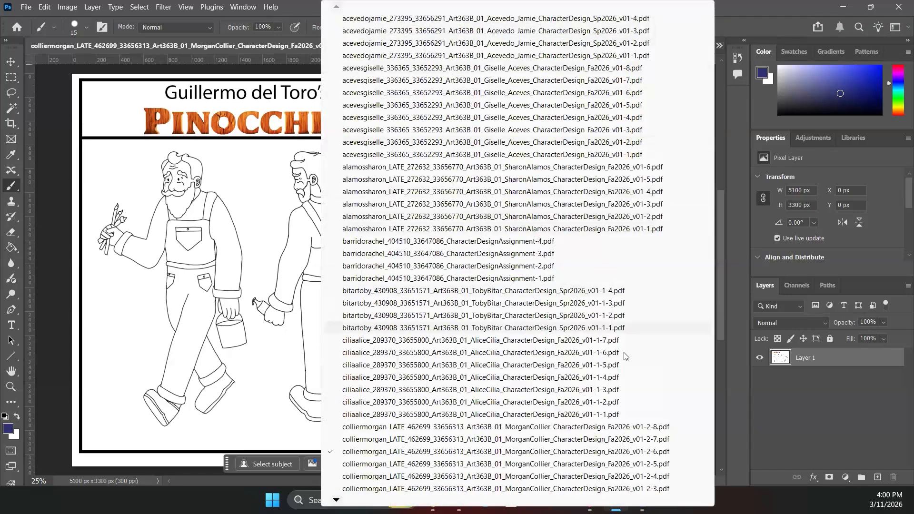
{"action": "left_click", "coordinate": [621, 441]}
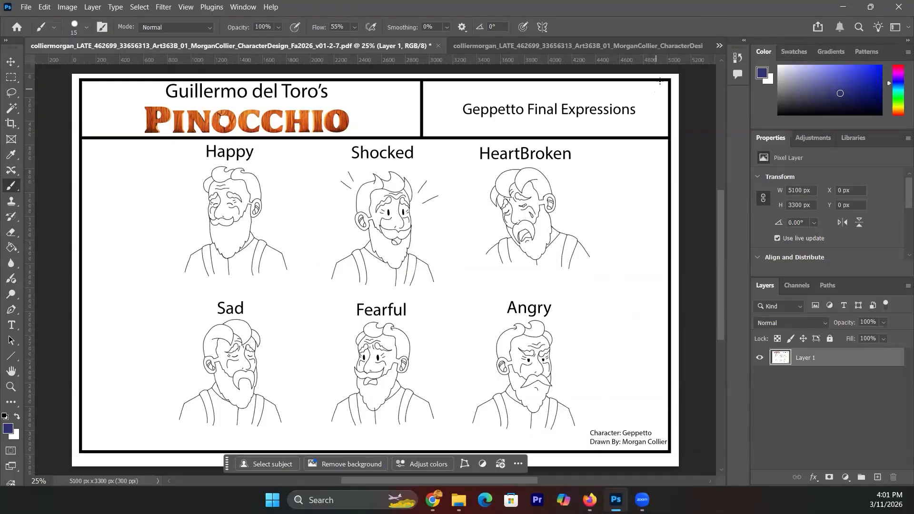
{"action": "left_click", "coordinate": [719, 46]}
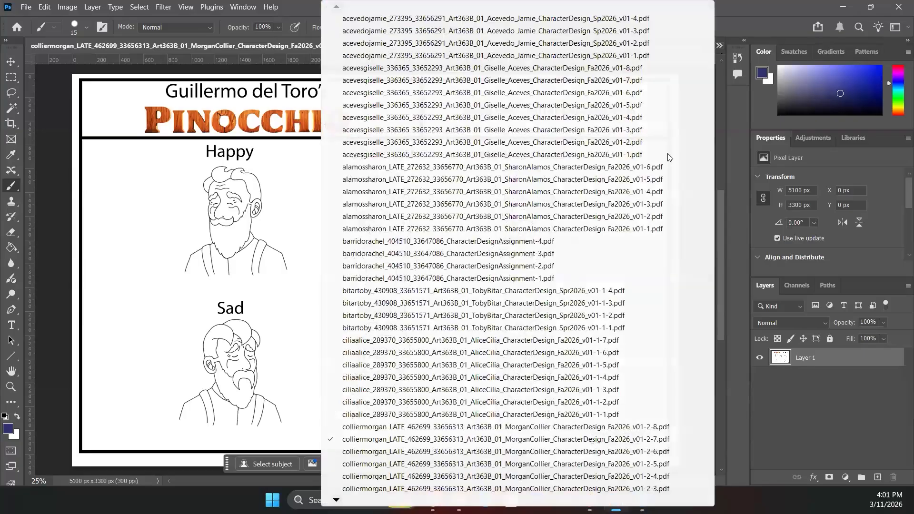
{"action": "left_click", "coordinate": [617, 427]}
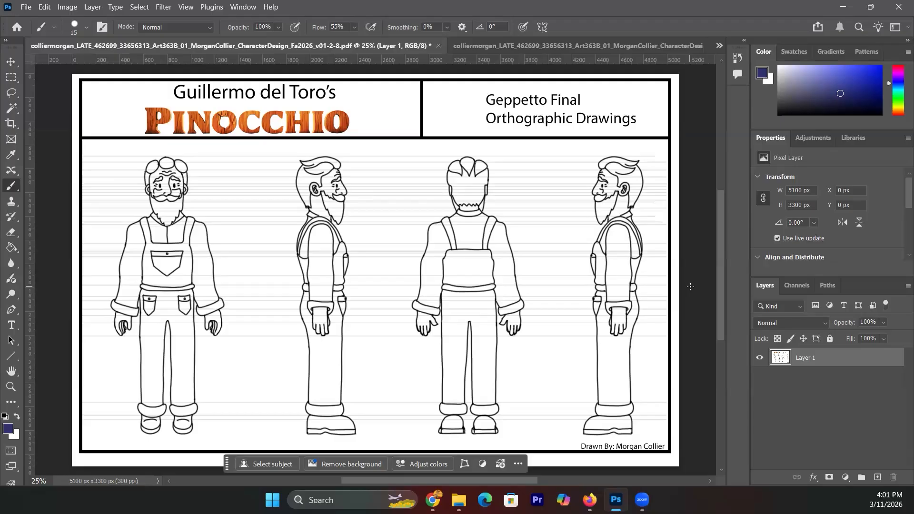
- Switch to v01-2-2 rough action poses, then v01-2-3 rough facial expressions, and reopen the documents list
{"action": "left_click", "coordinate": [719, 46]}
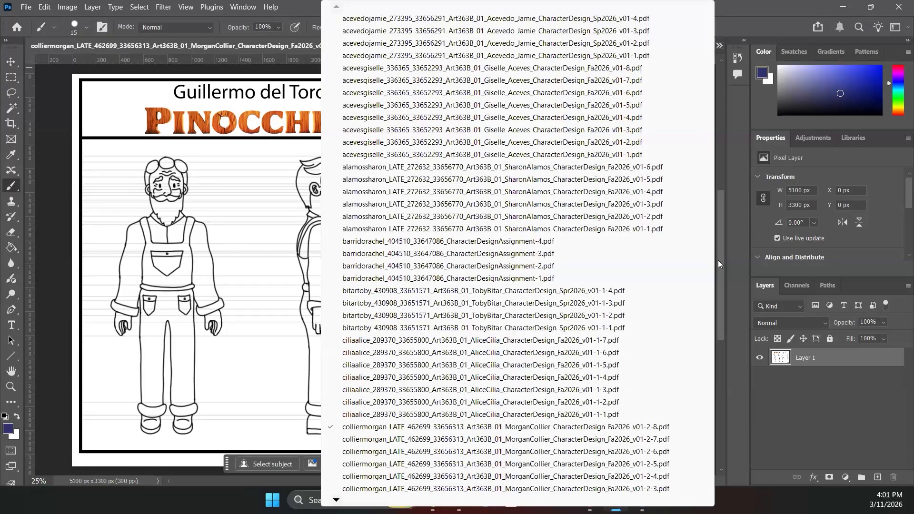
{"action": "left_click_drag", "start_coordinate": [717, 258], "coordinate": [718, 281]}
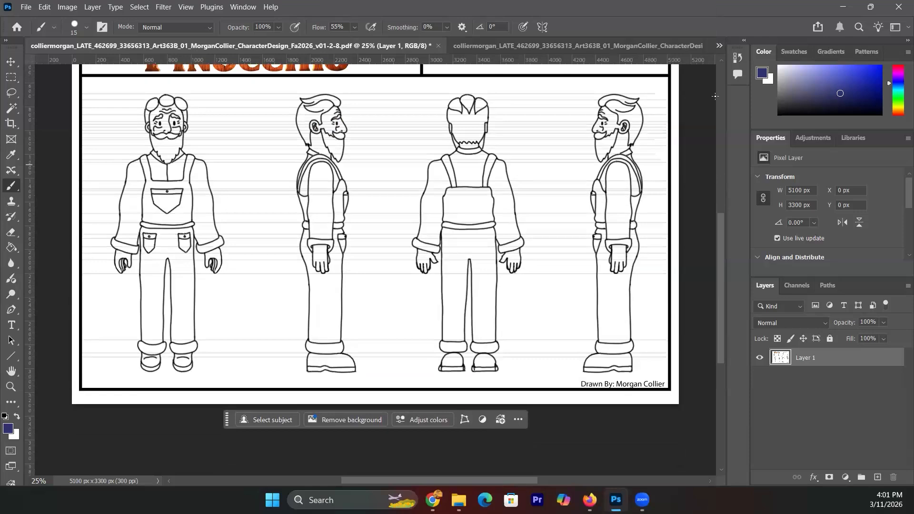
{"action": "left_click", "coordinate": [719, 46]}
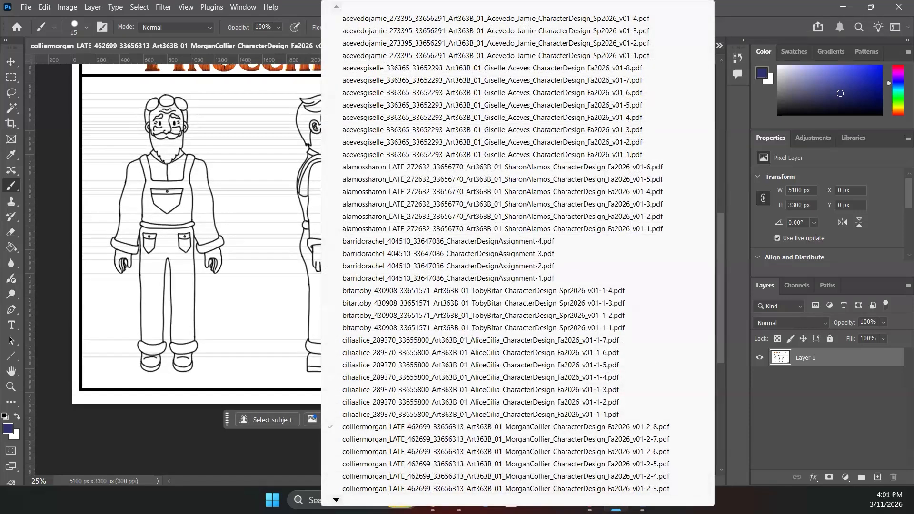
{"action": "scroll", "coordinate": [375, 493], "scroll_direction": "down", "scroll_amount": 3}
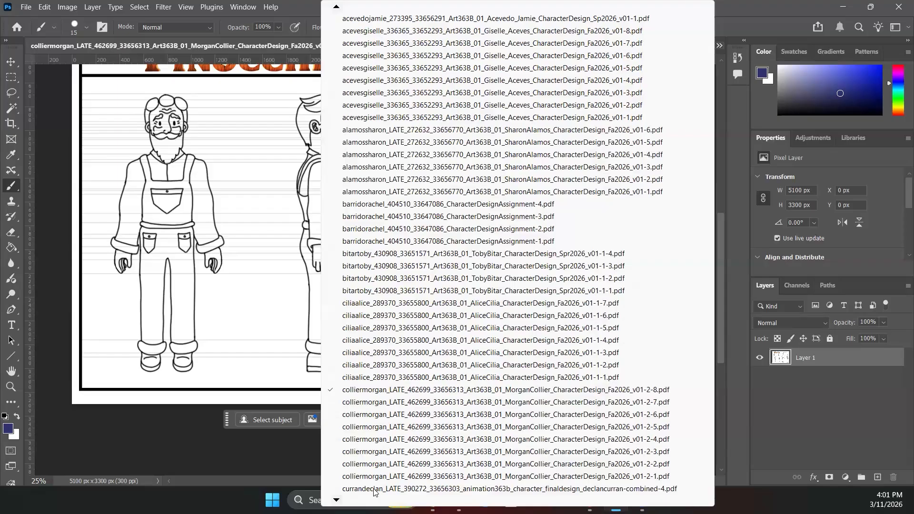
{"action": "left_click", "coordinate": [404, 464]}
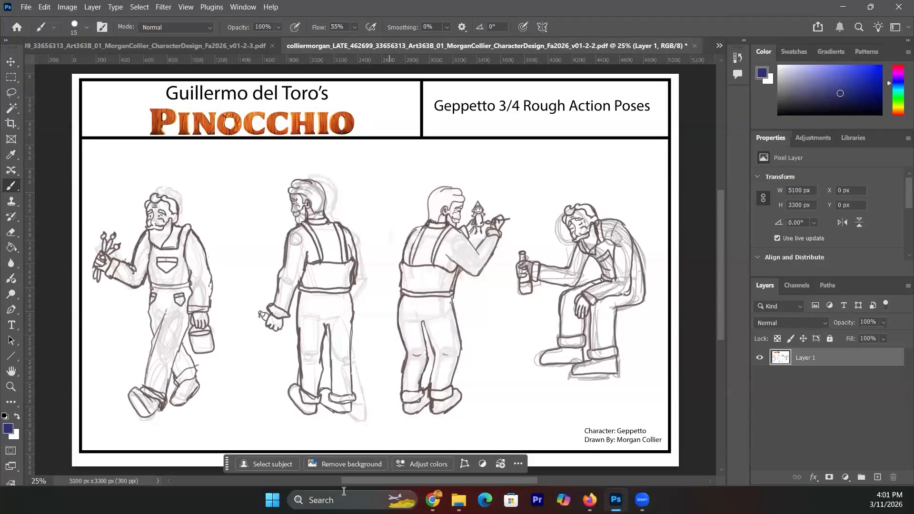
{"action": "left_click", "coordinate": [719, 46]}
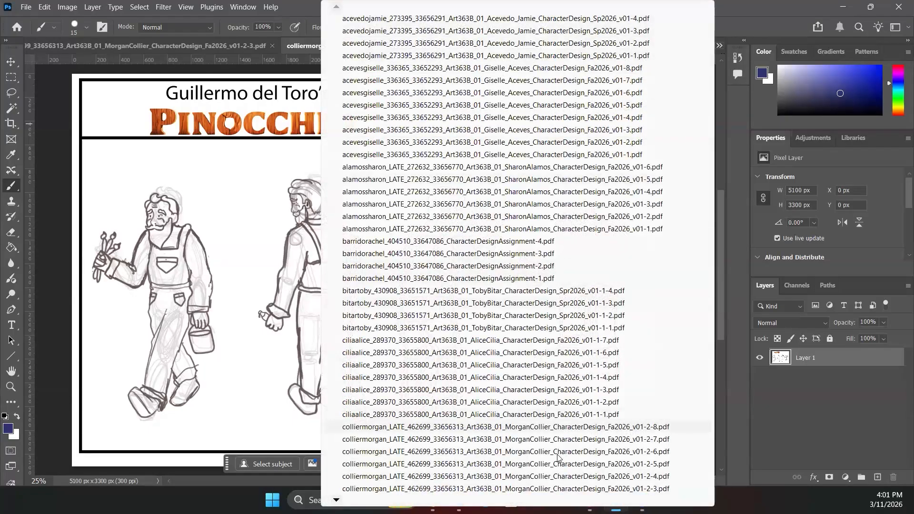
{"action": "left_click", "coordinate": [533, 489]}
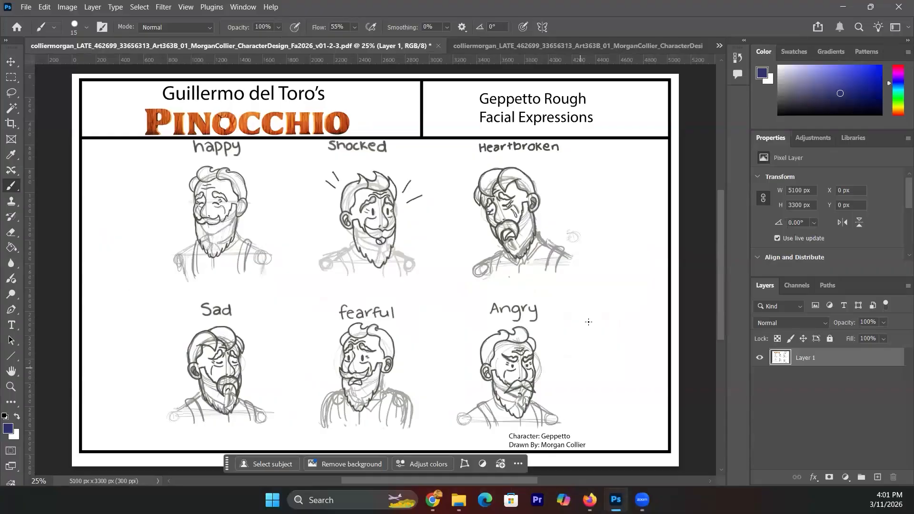
{"action": "left_click", "coordinate": [720, 45]}
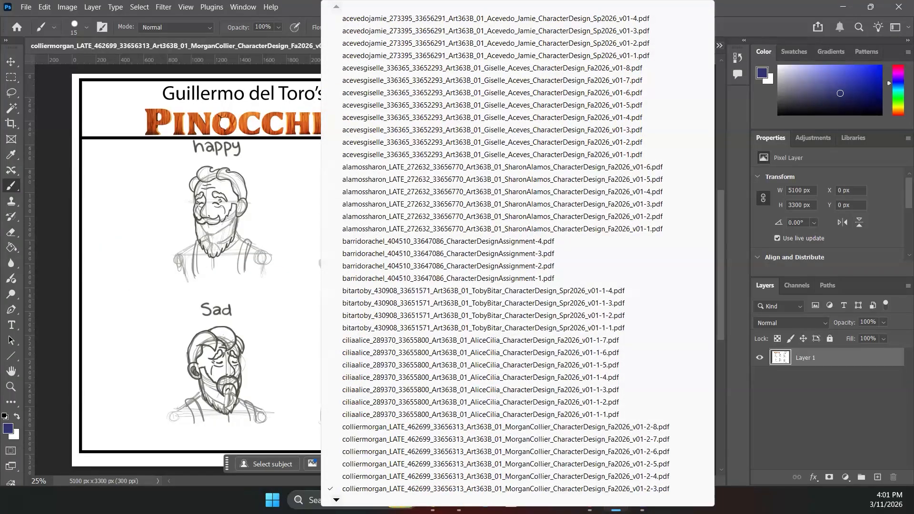
{"action": "mouse_move", "coordinate": [528, 500]}
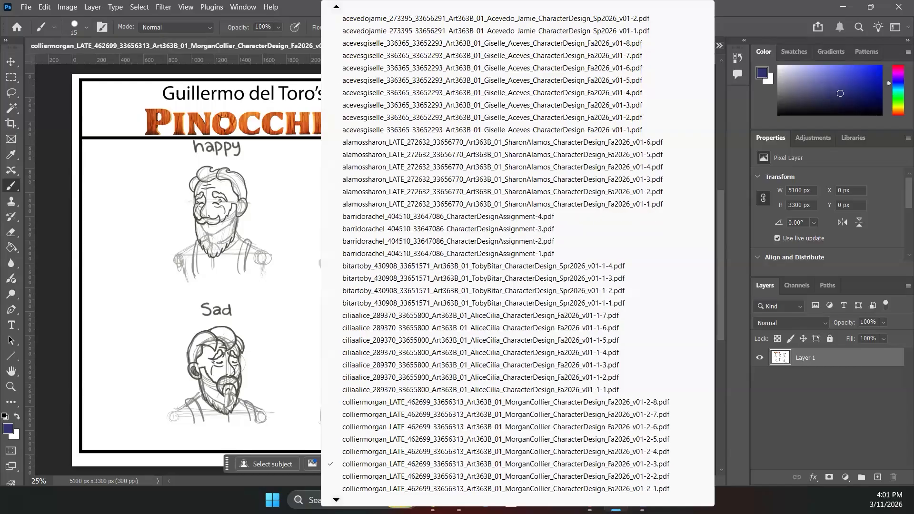
- Open the v01-2-1 rough front-and-back poses sheet and zoom to 50% on its two figures
{"action": "left_click", "coordinate": [367, 489]}
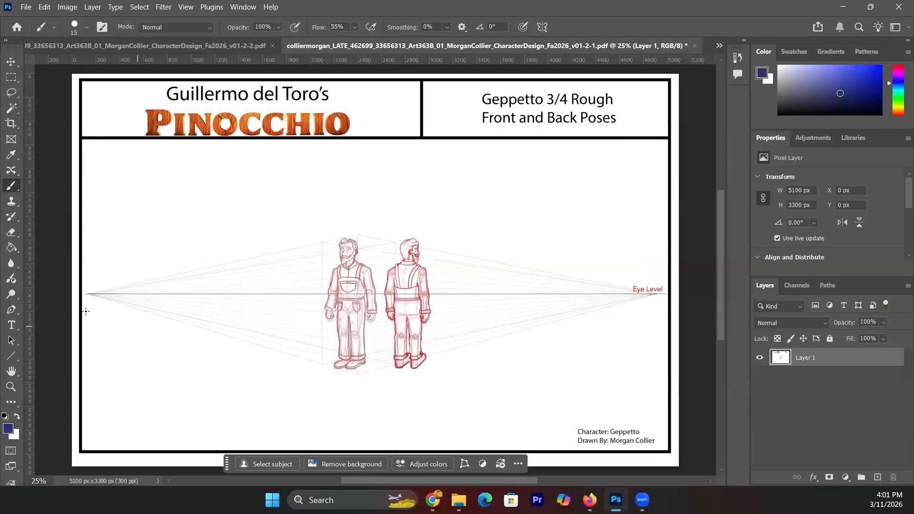
{"action": "scroll", "coordinate": [56, 284], "scroll_direction": "right", "scroll_amount": 3}
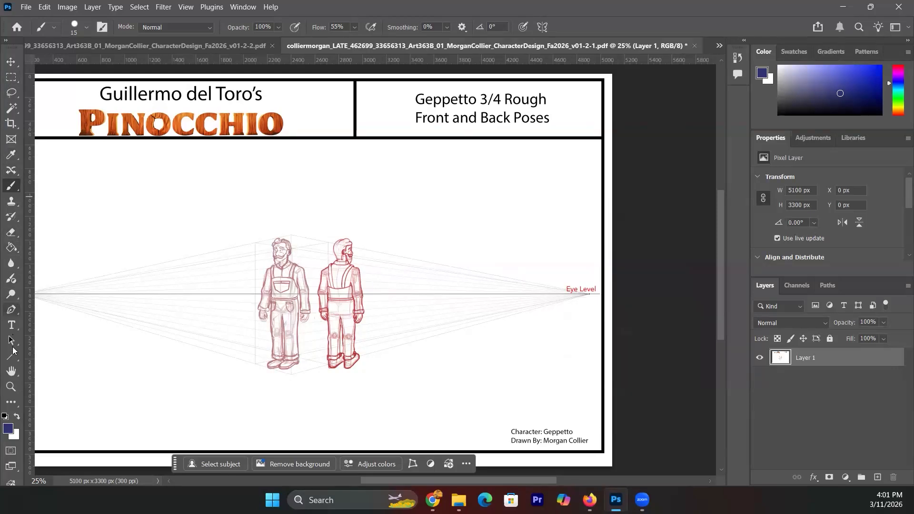
{"action": "left_click", "coordinate": [10, 390]}
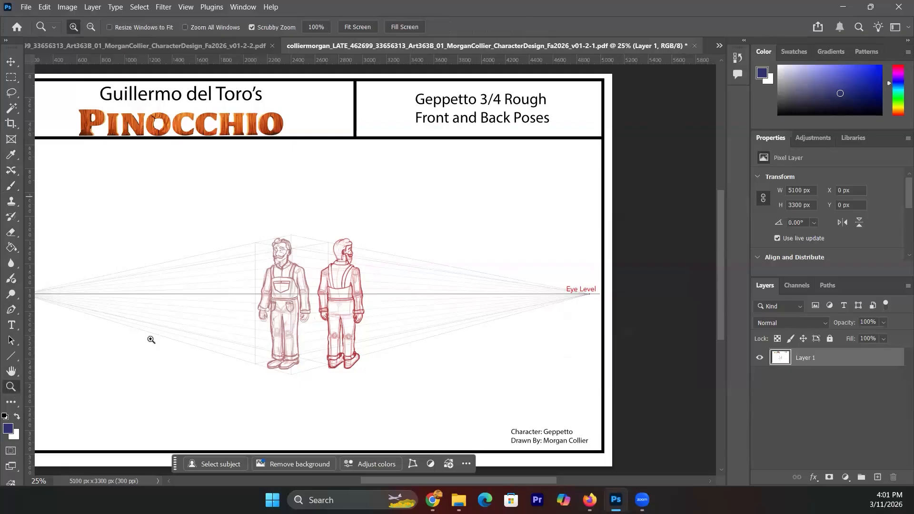
{"action": "left_click", "coordinate": [308, 293]}
{"action": "left_click", "coordinate": [308, 293]}
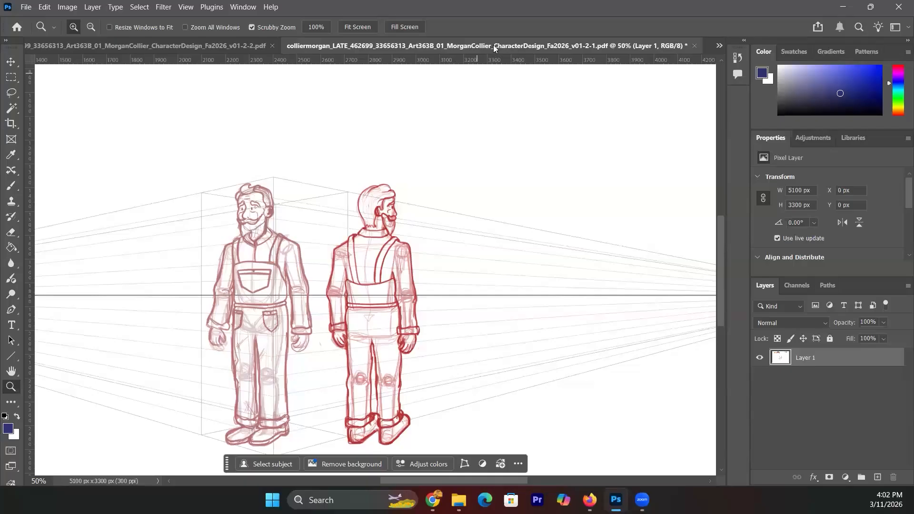
{"action": "left_click", "coordinate": [719, 48]}
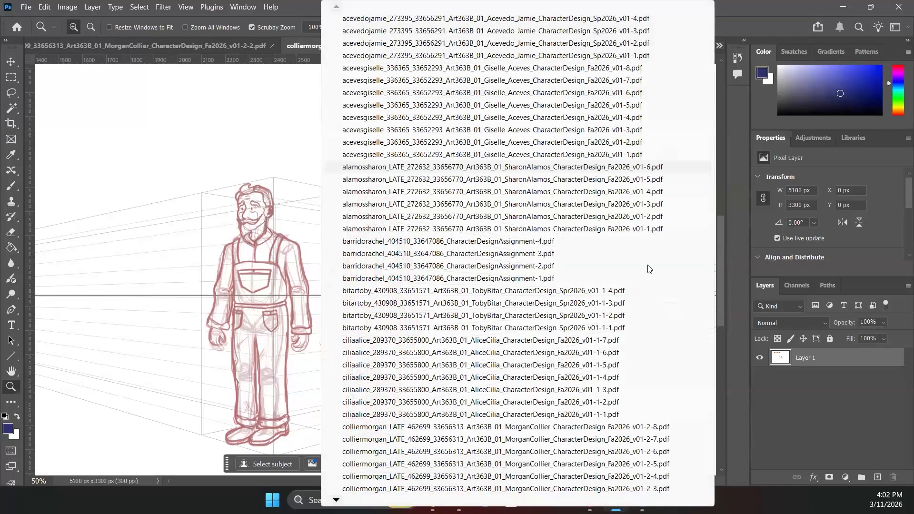
- Switch to the v01-2-4 rough orthographic drawings at 25%, then reopen the documents list
{"action": "left_click", "coordinate": [565, 476]}
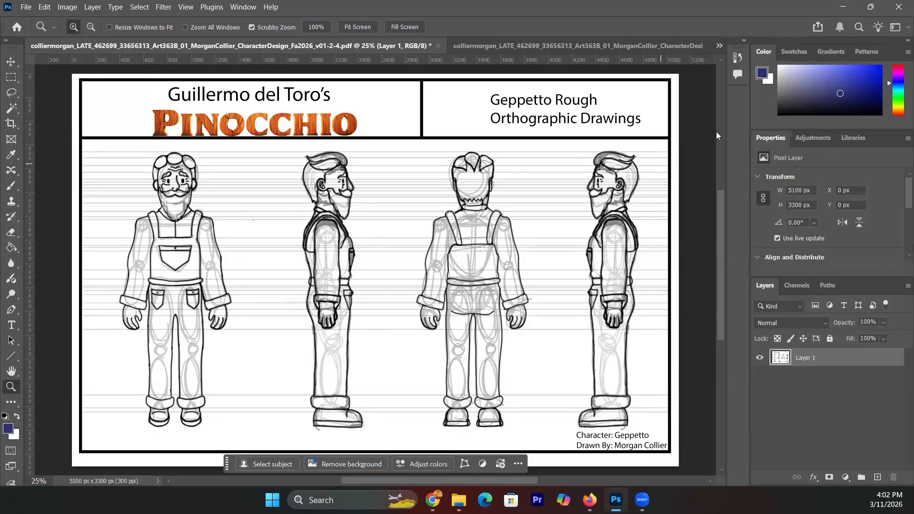
{"action": "left_click", "coordinate": [719, 45]}
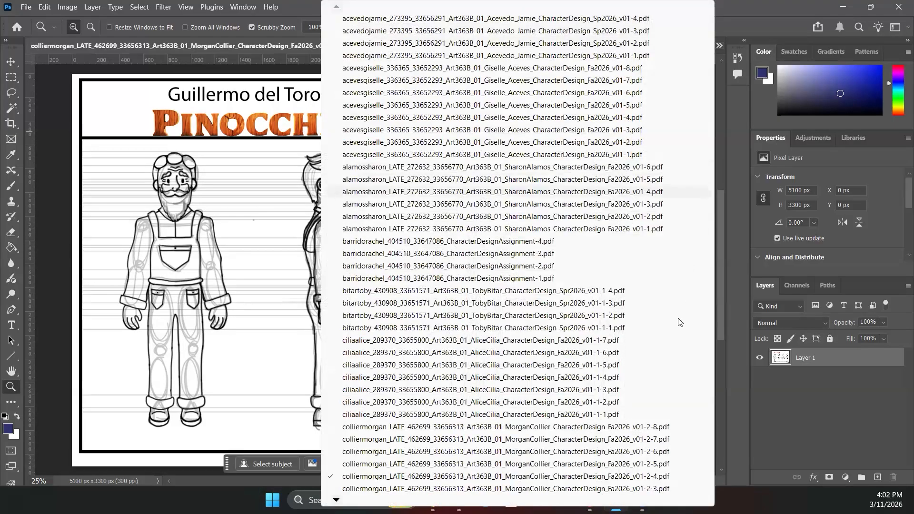
- Bring up the v01-2-8 final orthographic drawings for comparison, then reopen the documents list
{"action": "left_click", "coordinate": [640, 431]}
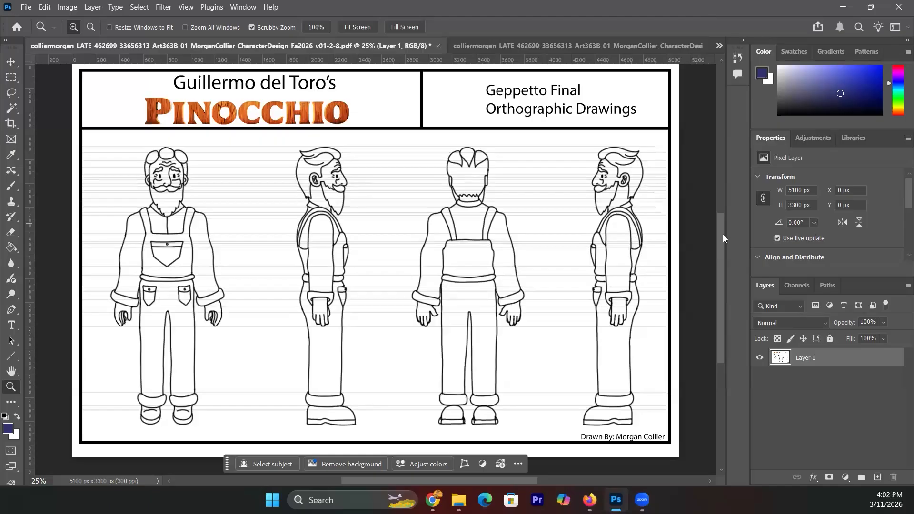
{"action": "left_click_drag", "start_coordinate": [721, 234], "coordinate": [718, 212]}
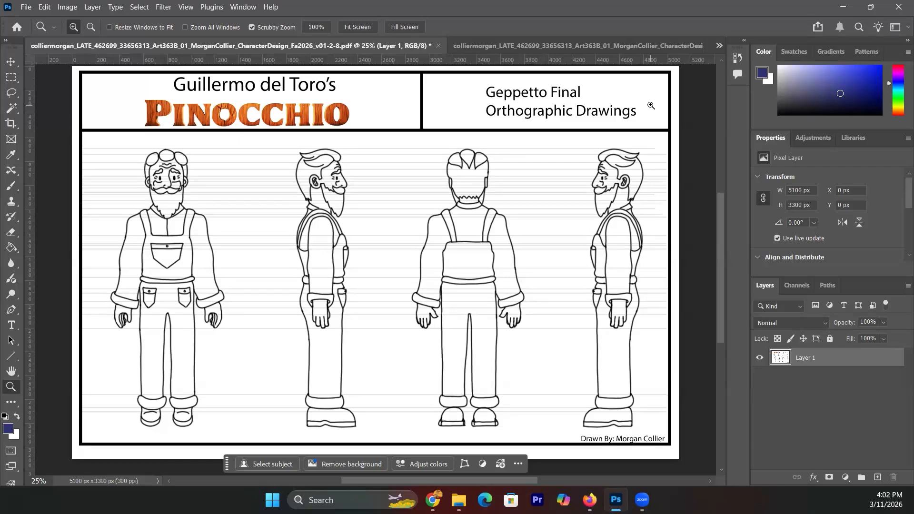
{"action": "left_click", "coordinate": [718, 44]}
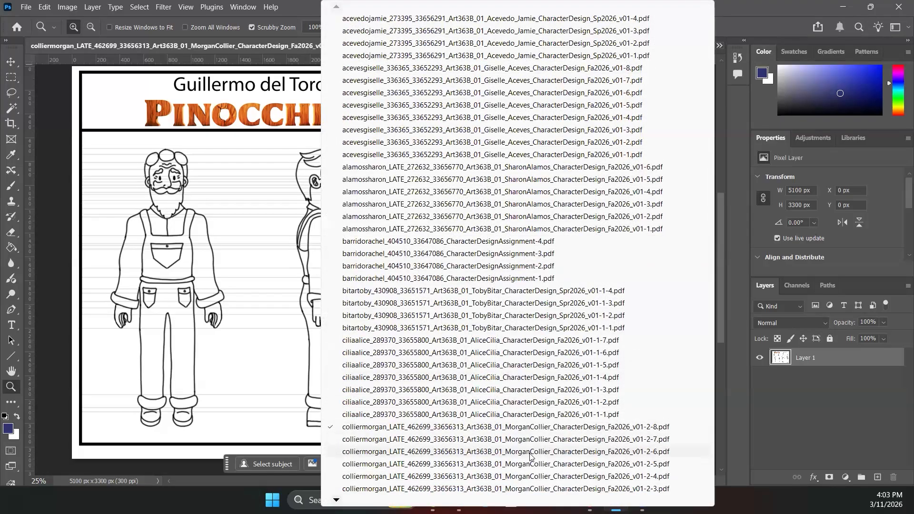
- Return to the v01-2-6 action poses sheet and add an empty Layer 2 above Layer 1
{"action": "left_click", "coordinate": [529, 452]}
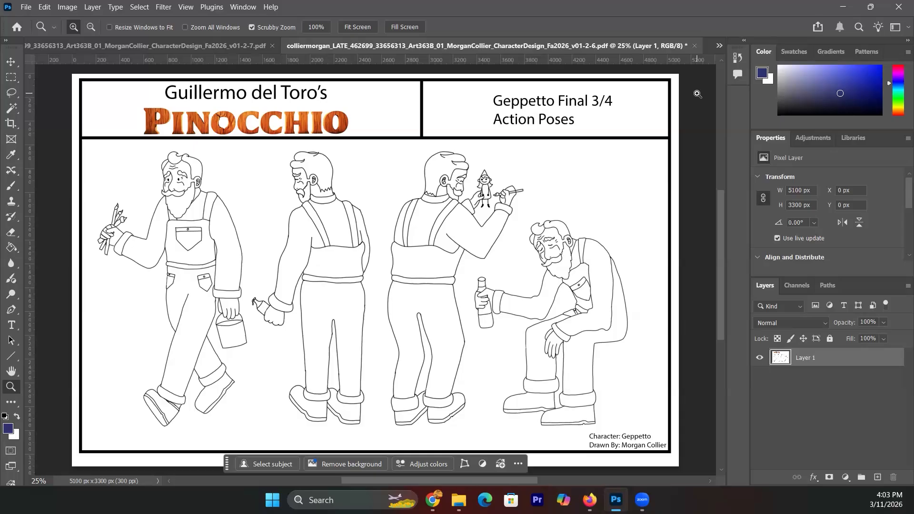
{"action": "left_click", "coordinate": [908, 286]}
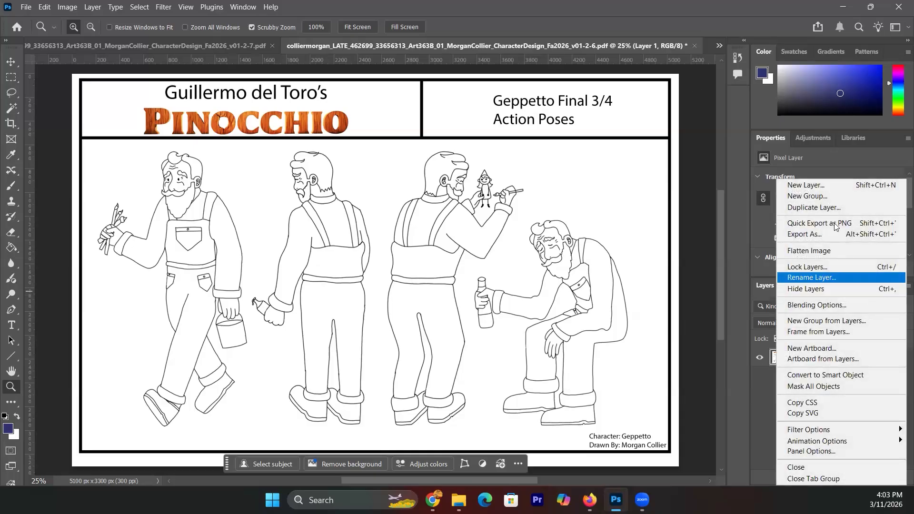
{"action": "left_click", "coordinate": [828, 190]}
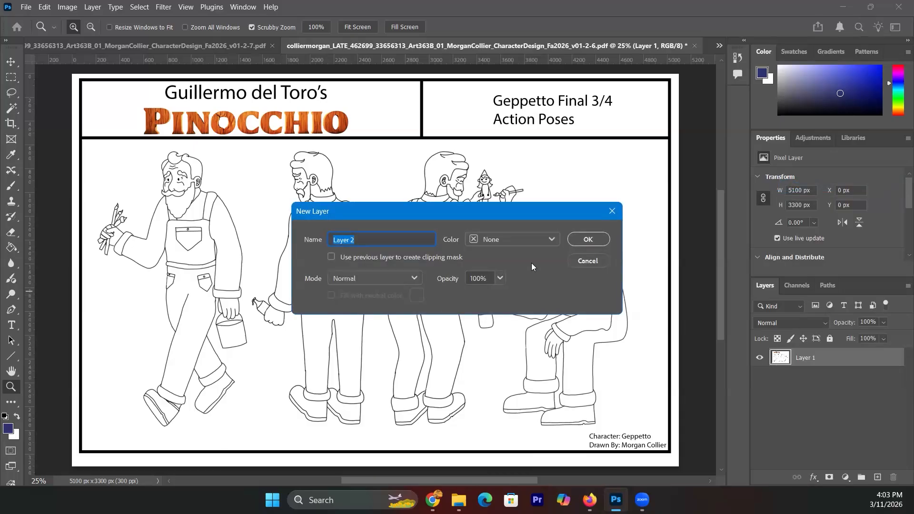
{"action": "left_click", "coordinate": [586, 241]}
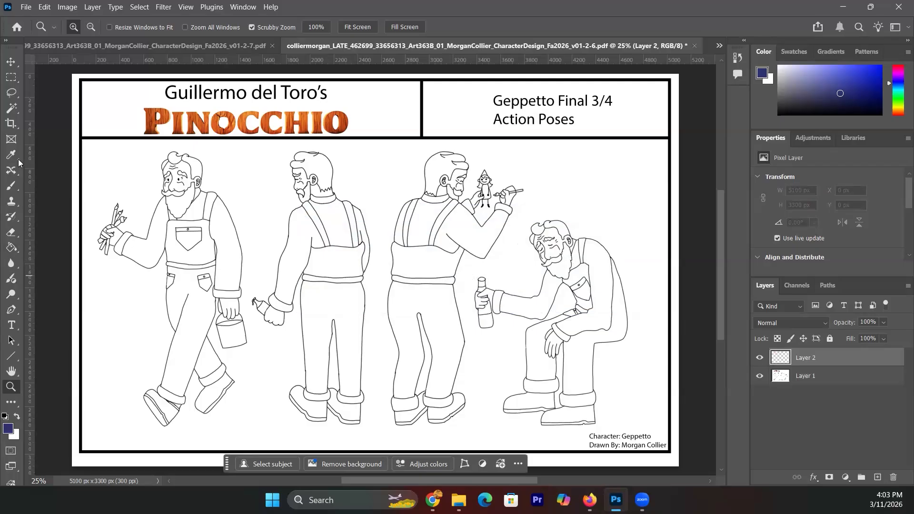
- Switch to the Brush tool with a 45 px brush size
{"action": "left_click", "coordinate": [12, 188]}
{"action": "left_click", "coordinate": [86, 27]}
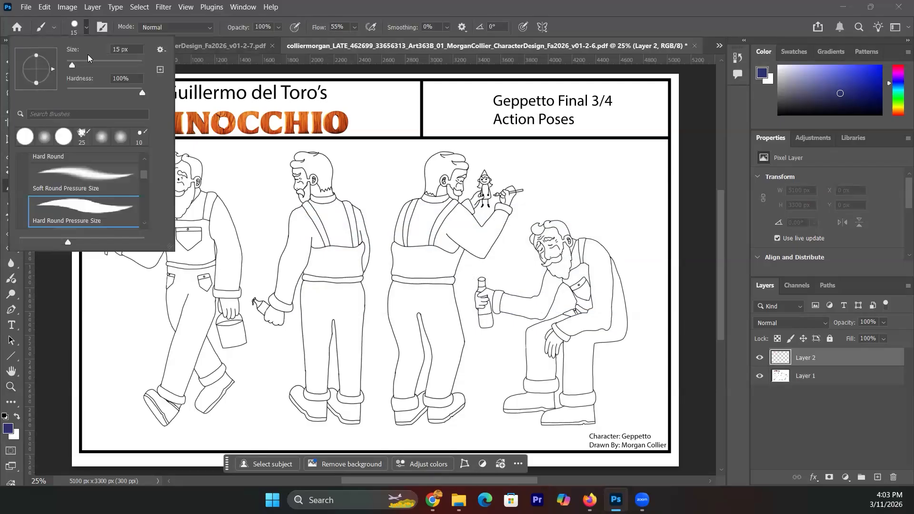
{"action": "left_click", "coordinate": [84, 64]}
- Paint the labels A, B, C and D beside the four Geppetto poses
{"action": "mouse_move", "coordinate": [214, 166]}
{"action": "left_mouse_down"}
{"action": "mouse_move", "coordinate": [212, 177]}
{"action": "mouse_move", "coordinate": [224, 179]}
{"action": "left_mouse_up"}
{"action": "left_click_drag", "start_coordinate": [213, 171], "coordinate": [222, 171]}
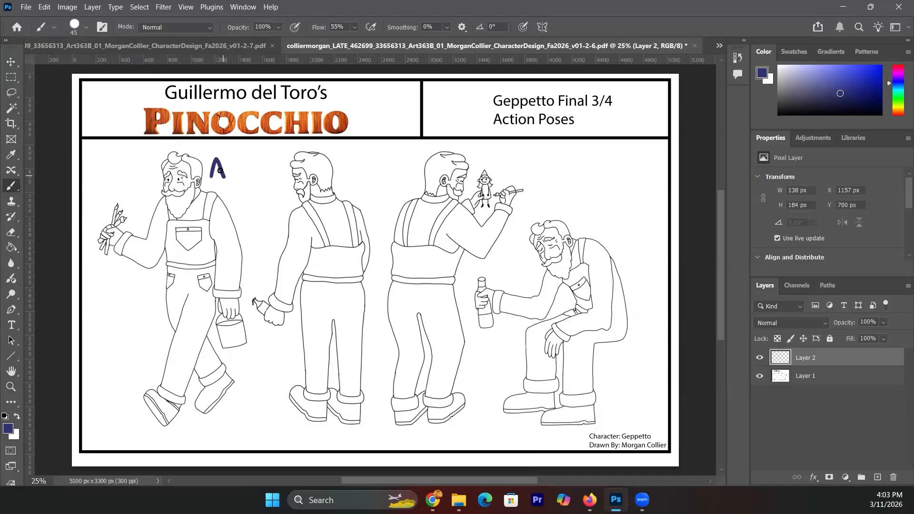
{"action": "mouse_move", "coordinate": [347, 177]}
{"action": "left_mouse_down"}
{"action": "mouse_move", "coordinate": [346, 164]}
{"action": "mouse_move", "coordinate": [346, 181]}
{"action": "left_mouse_up"}
{"action": "left_click_drag", "start_coordinate": [494, 149], "coordinate": [499, 163]}
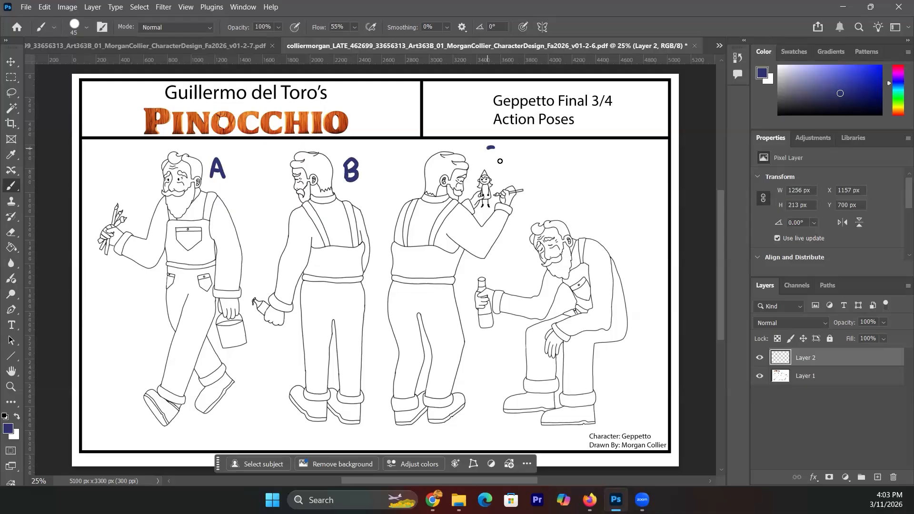
{"action": "left_click_drag", "start_coordinate": [565, 196], "coordinate": [570, 213]}
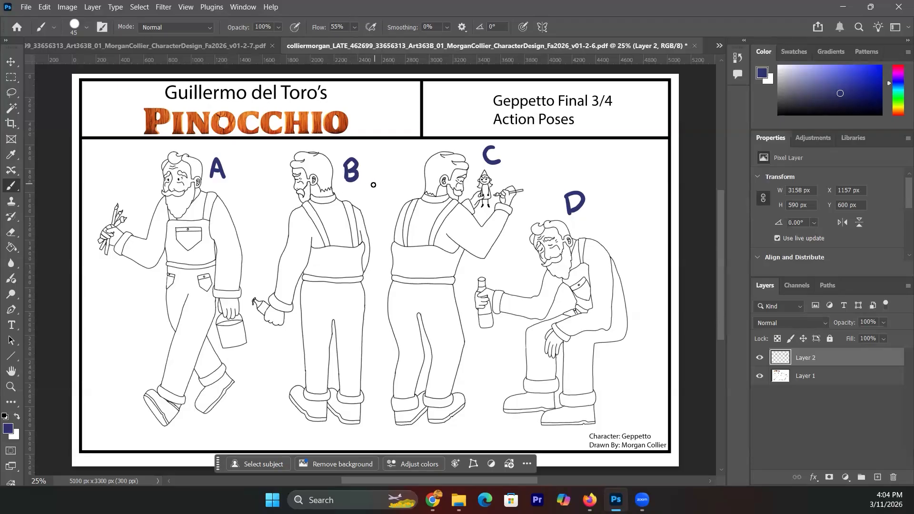
{"action": "left_click", "coordinate": [86, 28]}
- Shrink the brush to 14 px and start sketching a head beside pose B
{"action": "left_click", "coordinate": [73, 63]}
{"action": "left_click_drag", "start_coordinate": [74, 65], "coordinate": [75, 69]}
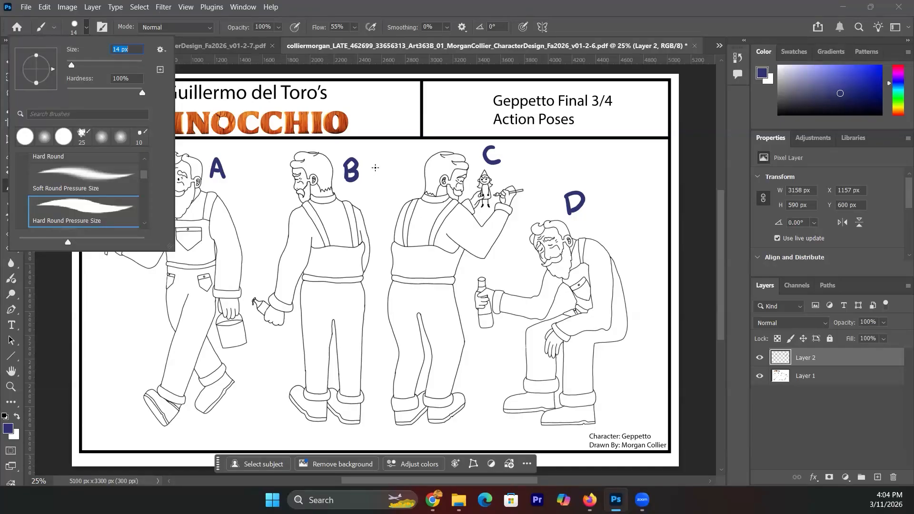
{"action": "left_click_drag", "start_coordinate": [377, 163], "coordinate": [372, 173]}
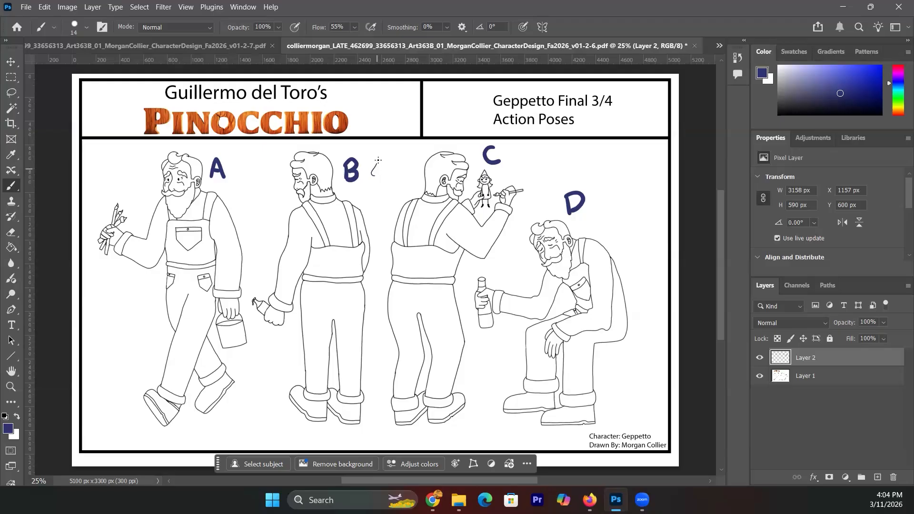
{"action": "left_click_drag", "start_coordinate": [376, 173], "coordinate": [377, 180]}
- Add the jaw, neck, back and shoulder lines to the head sketch, then begin near pose D's feet
{"action": "mouse_move", "coordinate": [381, 185]}
{"action": "left_mouse_down"}
{"action": "mouse_move", "coordinate": [396, 166]}
{"action": "mouse_move", "coordinate": [387, 163]}
{"action": "mouse_move", "coordinate": [388, 179]}
{"action": "mouse_move", "coordinate": [390, 164]}
{"action": "mouse_move", "coordinate": [386, 173]}
{"action": "mouse_move", "coordinate": [376, 156]}
{"action": "mouse_move", "coordinate": [385, 170]}
{"action": "mouse_move", "coordinate": [377, 155]}
{"action": "mouse_move", "coordinate": [386, 144]}
{"action": "mouse_move", "coordinate": [409, 162]}
{"action": "mouse_move", "coordinate": [404, 169]}
{"action": "mouse_move", "coordinate": [402, 150]}
{"action": "mouse_move", "coordinate": [405, 183]}
{"action": "left_mouse_up"}
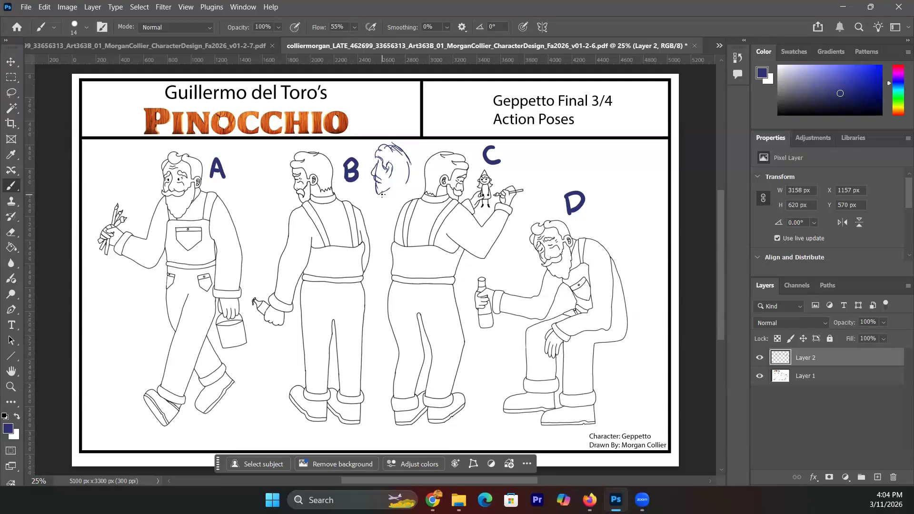
{"action": "left_click_drag", "start_coordinate": [384, 193], "coordinate": [391, 228]}
{"action": "left_click_drag", "start_coordinate": [405, 190], "coordinate": [410, 202]}
{"action": "mouse_move", "coordinate": [380, 192]}
{"action": "left_mouse_down"}
{"action": "mouse_move", "coordinate": [408, 182]}
{"action": "mouse_move", "coordinate": [391, 177]}
{"action": "mouse_move", "coordinate": [412, 178]}
{"action": "mouse_move", "coordinate": [406, 158]}
{"action": "mouse_move", "coordinate": [411, 180]}
{"action": "left_mouse_up"}
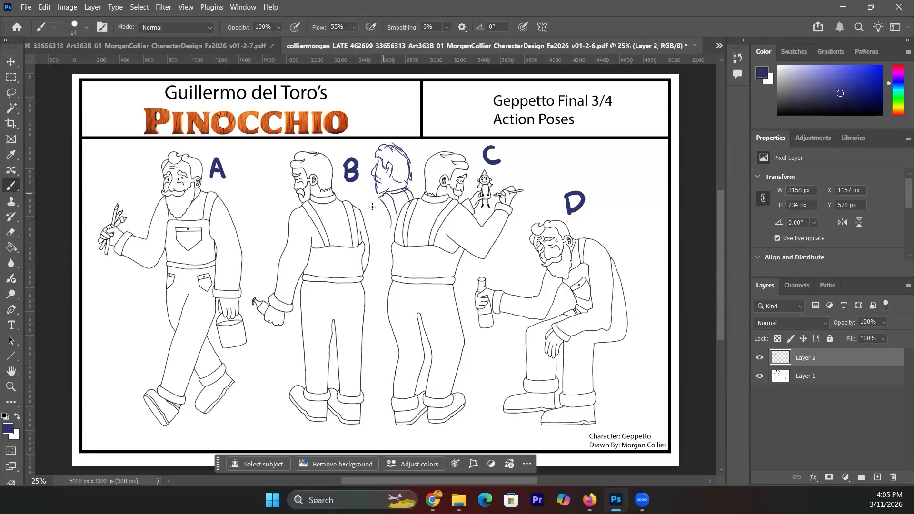
{"action": "left_click_drag", "start_coordinate": [373, 208], "coordinate": [371, 232]}
{"action": "mouse_move", "coordinate": [608, 402]}
{"action": "left_mouse_down"}
{"action": "mouse_move", "coordinate": [647, 404]}
{"action": "mouse_move", "coordinate": [638, 404]}
{"action": "mouse_move", "coordinate": [651, 381]}
{"action": "mouse_move", "coordinate": [664, 382]}
{"action": "mouse_move", "coordinate": [664, 400]}
{"action": "mouse_move", "coordinate": [620, 381]}
{"action": "mouse_move", "coordinate": [652, 387]}
{"action": "mouse_move", "coordinate": [664, 383]}
{"action": "mouse_move", "coordinate": [647, 377]}
{"action": "mouse_move", "coordinate": [667, 374]}
{"action": "mouse_move", "coordinate": [672, 383]}
{"action": "mouse_move", "coordinate": [642, 382]}
{"action": "mouse_move", "coordinate": [629, 399]}
{"action": "mouse_move", "coordinate": [610, 401]}
{"action": "mouse_move", "coordinate": [651, 392]}
{"action": "mouse_move", "coordinate": [641, 411]}
{"action": "mouse_move", "coordinate": [652, 392]}
{"action": "mouse_move", "coordinate": [662, 409]}
{"action": "mouse_move", "coordinate": [668, 399]}
{"action": "mouse_move", "coordinate": [642, 397]}
{"action": "left_mouse_up"}
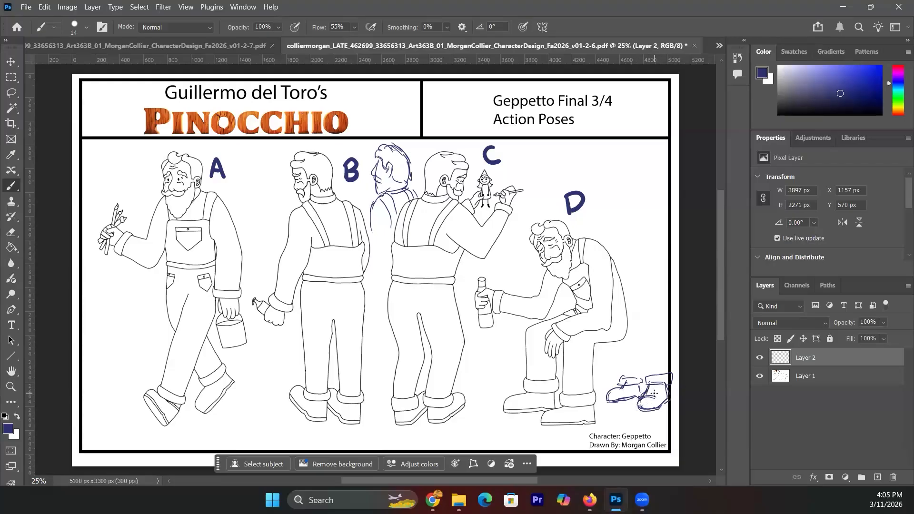
- Sketch a pair of boots under seated pose D with arrows showing how the feet turn
{"action": "mouse_move", "coordinate": [561, 430]}
{"action": "left_mouse_down"}
{"action": "mouse_move", "coordinate": [565, 444]}
{"action": "mouse_move", "coordinate": [526, 419]}
{"action": "mouse_move", "coordinate": [564, 438]}
{"action": "left_mouse_up"}
{"action": "mouse_move", "coordinate": [517, 433]}
{"action": "left_mouse_down"}
{"action": "mouse_move", "coordinate": [506, 418]}
{"action": "mouse_move", "coordinate": [488, 419]}
{"action": "mouse_move", "coordinate": [497, 415]}
{"action": "left_mouse_up"}
{"action": "mouse_move", "coordinate": [608, 376]}
{"action": "left_mouse_down"}
{"action": "mouse_move", "coordinate": [619, 350]}
{"action": "mouse_move", "coordinate": [662, 361]}
{"action": "left_mouse_up"}
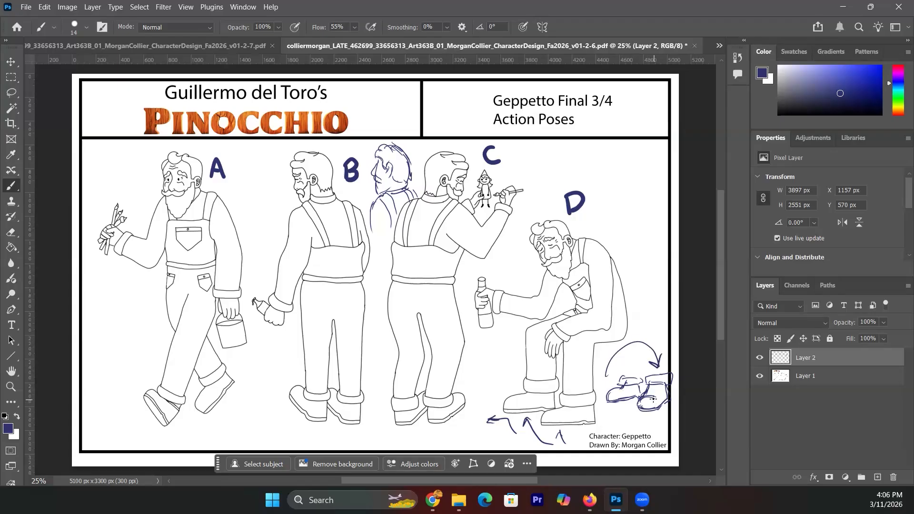
{"action": "left_click_drag", "start_coordinate": [659, 409], "coordinate": [638, 411]}
{"action": "mouse_move", "coordinate": [645, 334]}
{"action": "left_mouse_down"}
{"action": "mouse_move", "coordinate": [649, 374]}
{"action": "mouse_move", "coordinate": [647, 360]}
{"action": "left_mouse_up"}
{"action": "mouse_move", "coordinate": [647, 318]}
{"action": "left_mouse_down"}
{"action": "mouse_move", "coordinate": [641, 374]}
{"action": "mouse_move", "coordinate": [640, 343]}
{"action": "mouse_move", "coordinate": [639, 376]}
{"action": "left_mouse_up"}
{"action": "left_click_drag", "start_coordinate": [618, 333], "coordinate": [621, 376]}
{"action": "left_click_drag", "start_coordinate": [668, 340], "coordinate": [669, 324]}
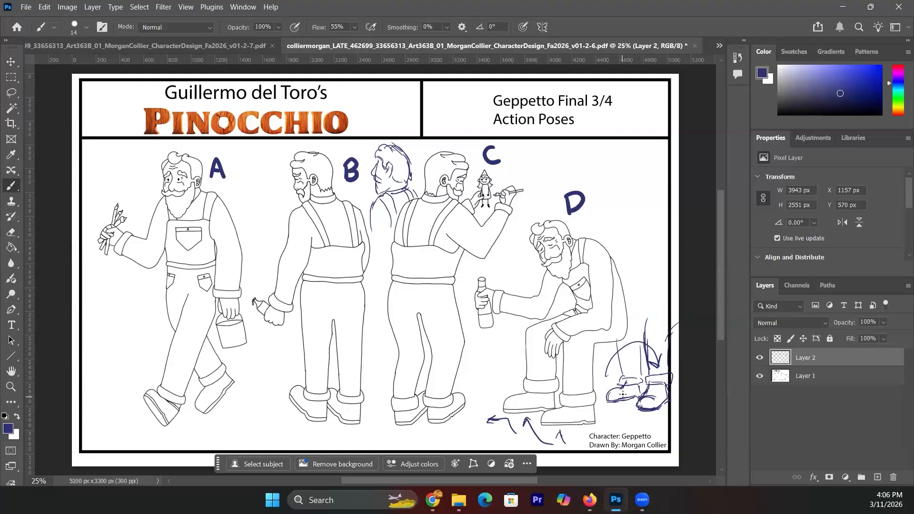
{"action": "left_click_drag", "start_coordinate": [603, 392], "coordinate": [601, 393]}
{"action": "mouse_move", "coordinate": [606, 386]}
{"action": "left_mouse_down"}
{"action": "mouse_move", "coordinate": [628, 428]}
{"action": "mouse_move", "coordinate": [640, 422]}
{"action": "mouse_move", "coordinate": [629, 422]}
{"action": "left_mouse_up"}
- Bring up combined-1.pdf, the Coraline 3/4 front and back sheet, from the document list
{"action": "left_click", "coordinate": [719, 46]}
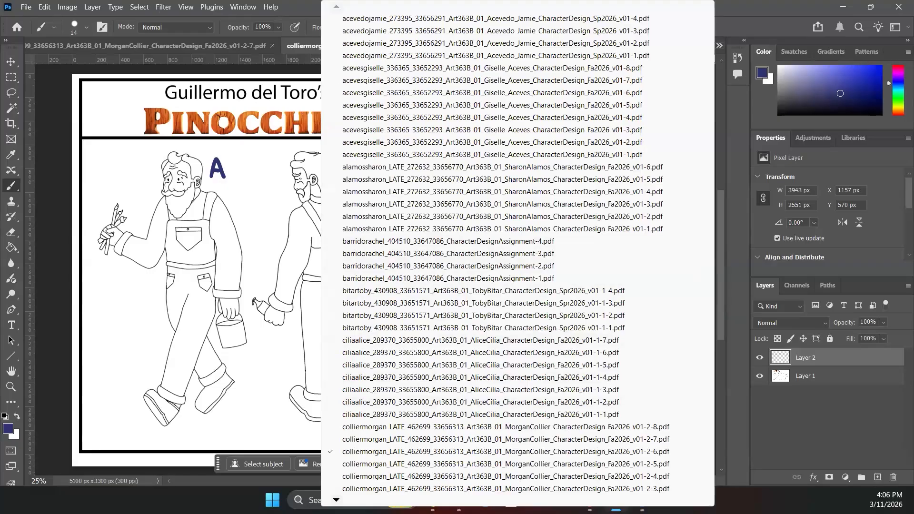
{"action": "mouse_move", "coordinate": [517, 500]}
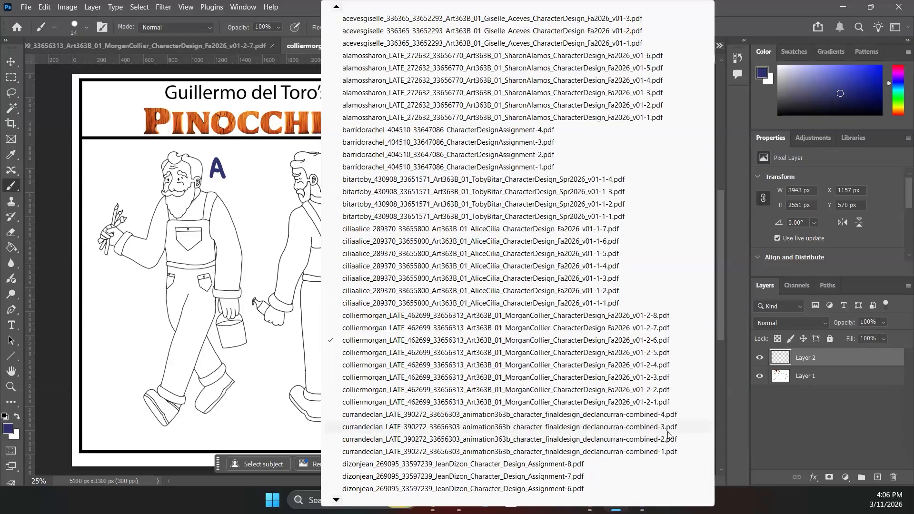
{"action": "left_click", "coordinate": [677, 455]}
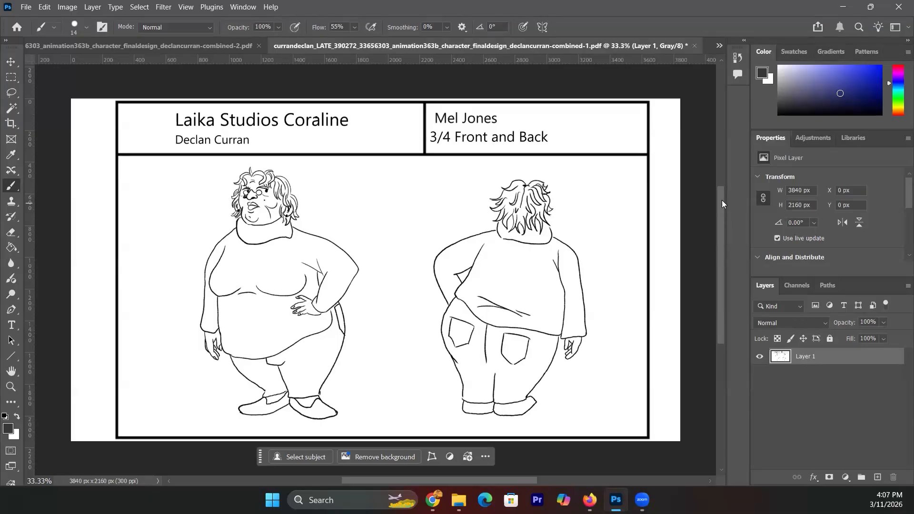
- Make combined-2.pdf, the Mel Jones orthographic turnaround sheet, the active document
{"action": "left_click", "coordinate": [718, 47]}
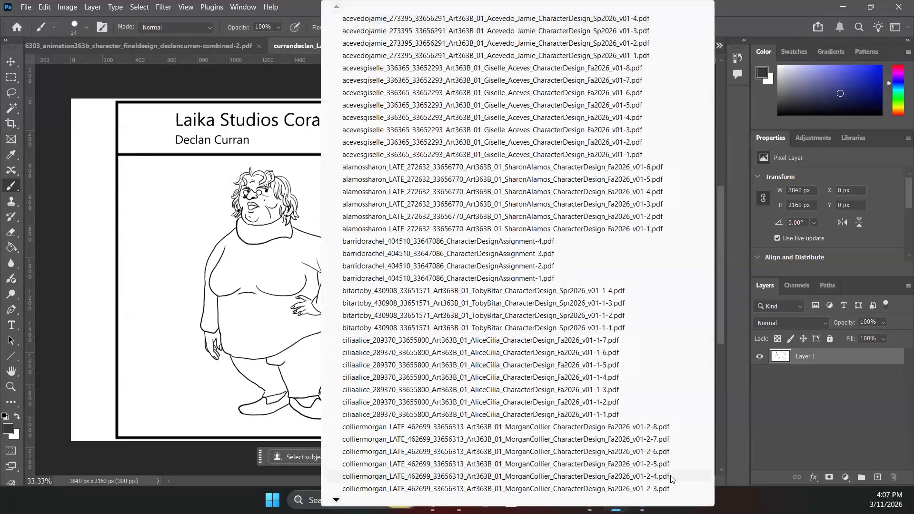
{"action": "left_click", "coordinate": [336, 500]}
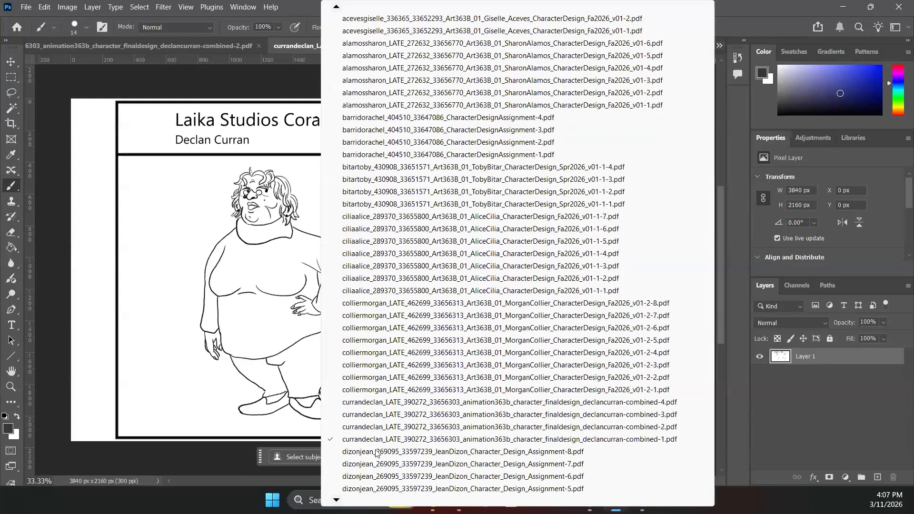
{"action": "left_click", "coordinate": [397, 427]}
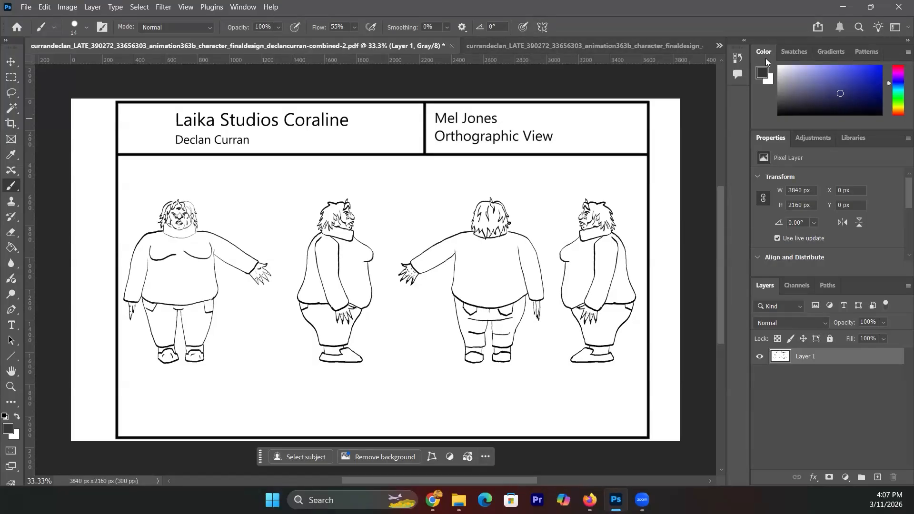
{"action": "left_click", "coordinate": [719, 48]}
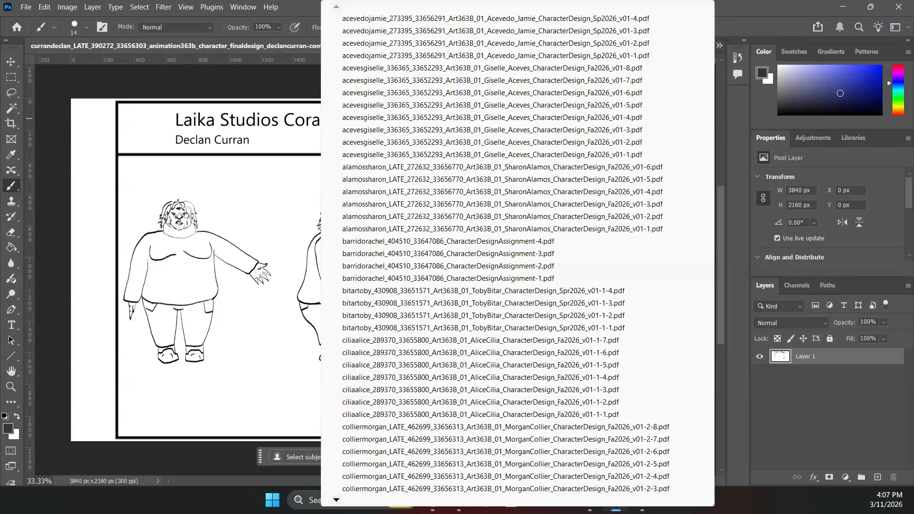
{"action": "scroll", "coordinate": [510, 252], "scroll_direction": "down", "scroll_amount": 7}
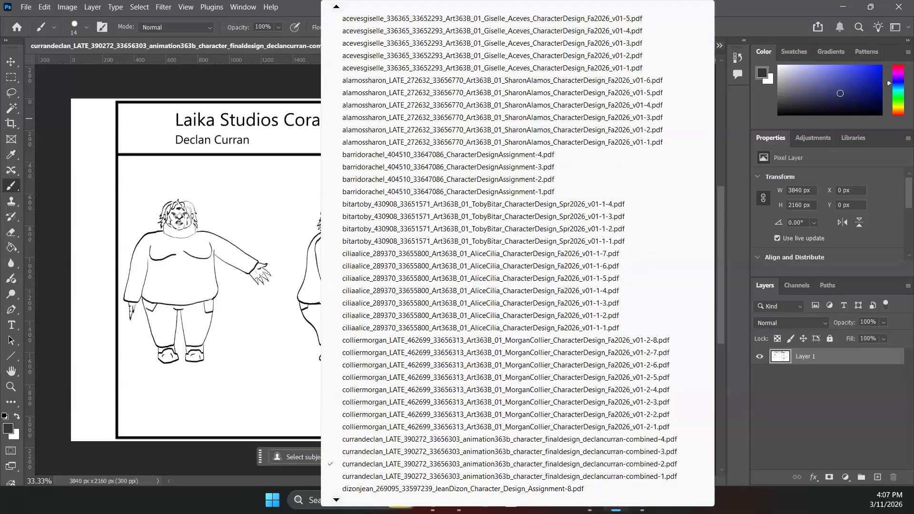
{"action": "left_click", "coordinate": [365, 451]}
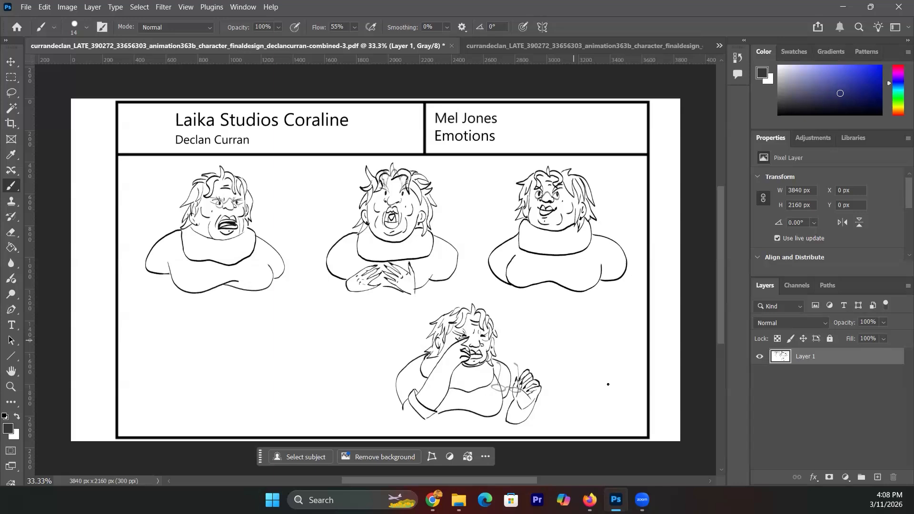
{"action": "mouse_move", "coordinate": [719, 239]}
{"action": "left_mouse_down"}
{"action": "mouse_move", "coordinate": [719, 217]}
{"action": "mouse_move", "coordinate": [719, 239]}
{"action": "left_mouse_up"}
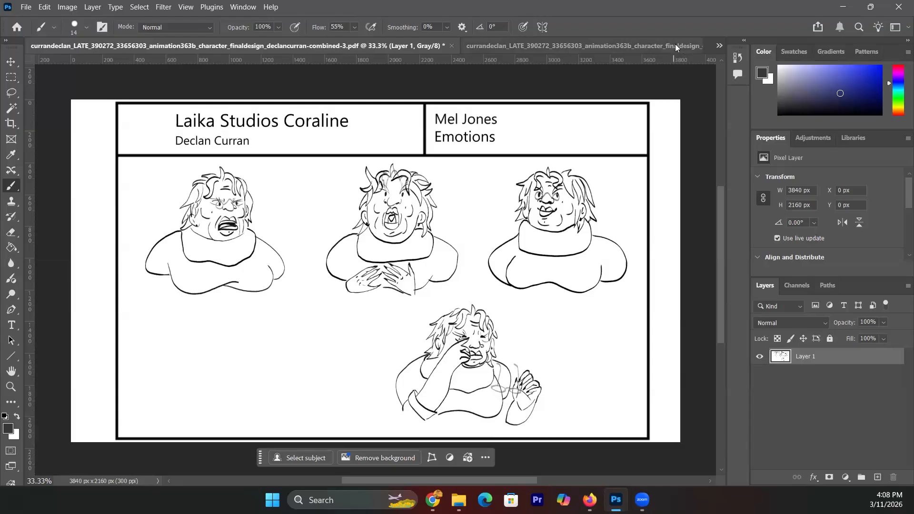
- Bring up combined-4.pdf, the Mel Jones action poses sheet, from the document list
{"action": "left_click", "coordinate": [719, 47]}
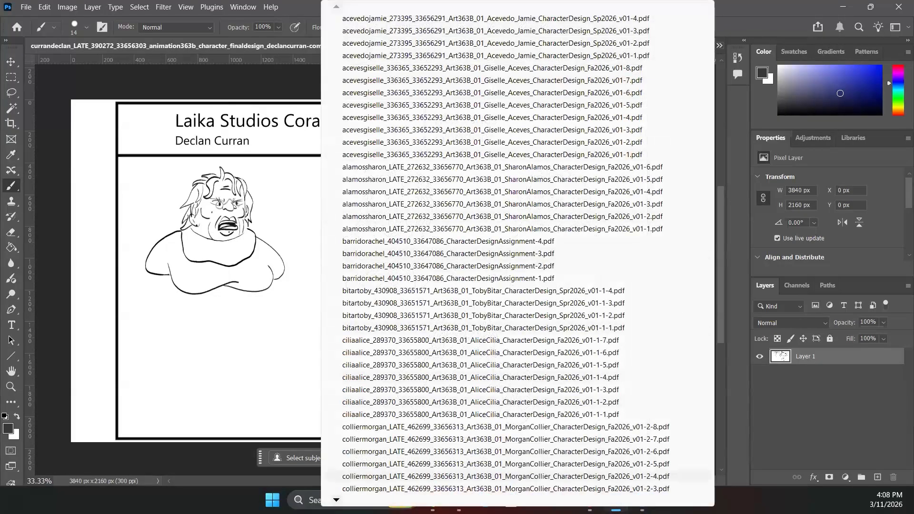
{"action": "mouse_move", "coordinate": [336, 500]}
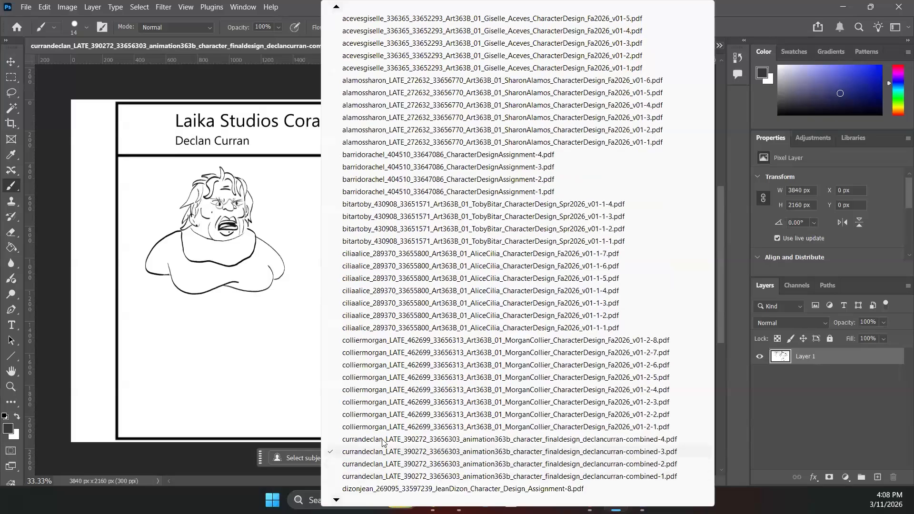
{"action": "left_click", "coordinate": [383, 438]}
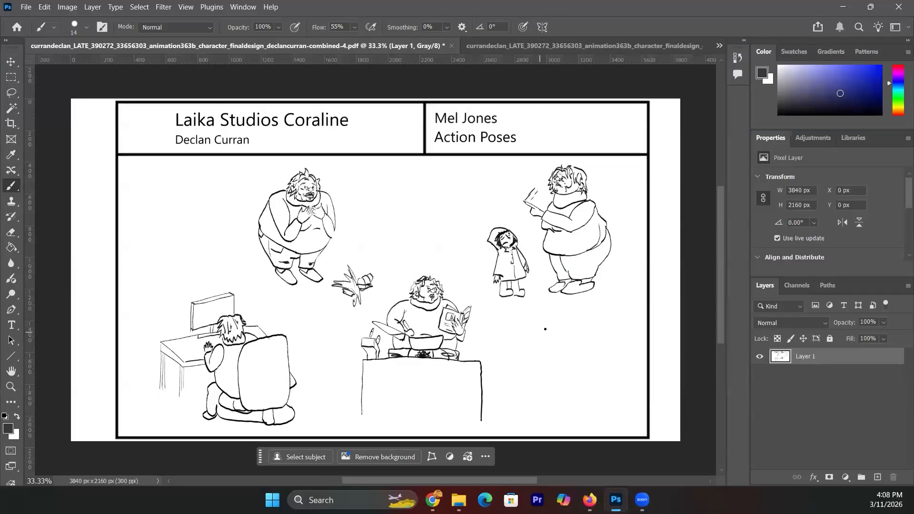
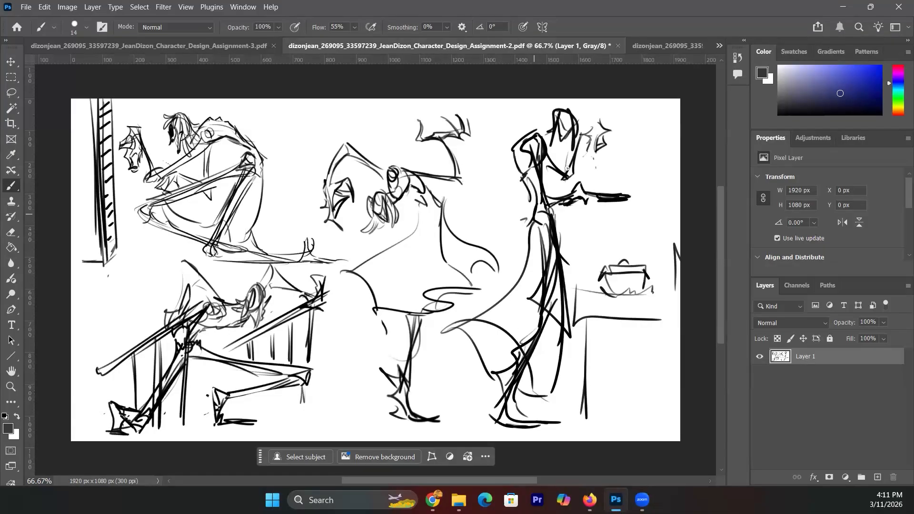
- Switch to Assignment-3.pdf, the student's expressions sheet
{"action": "left_click", "coordinate": [719, 46]}
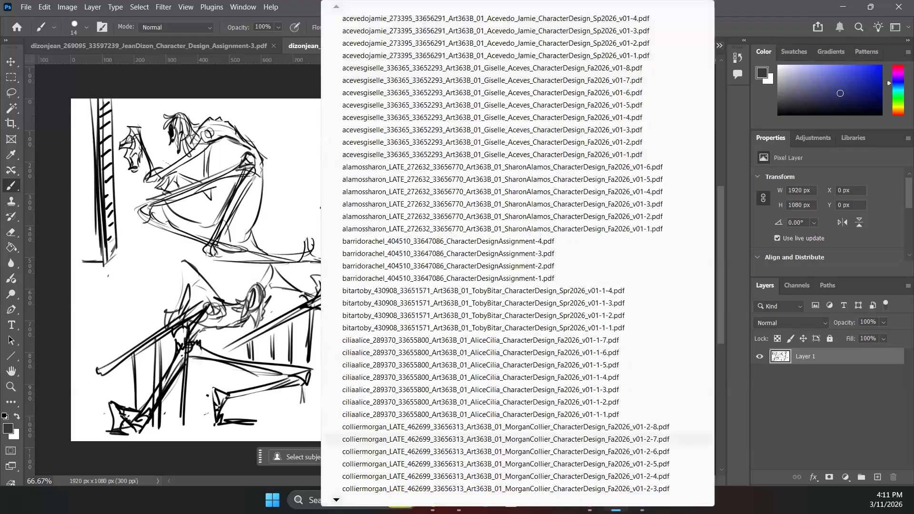
{"action": "mouse_move", "coordinate": [336, 500]}
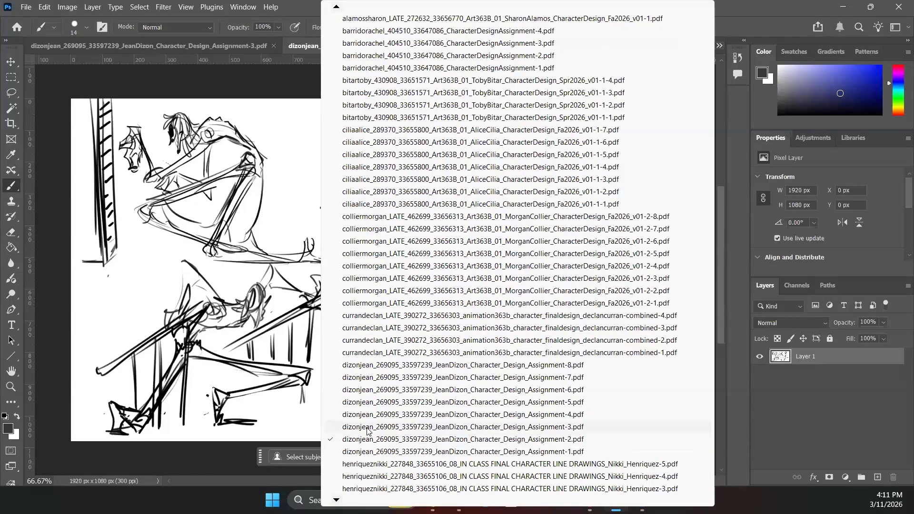
{"action": "left_click", "coordinate": [368, 427]}
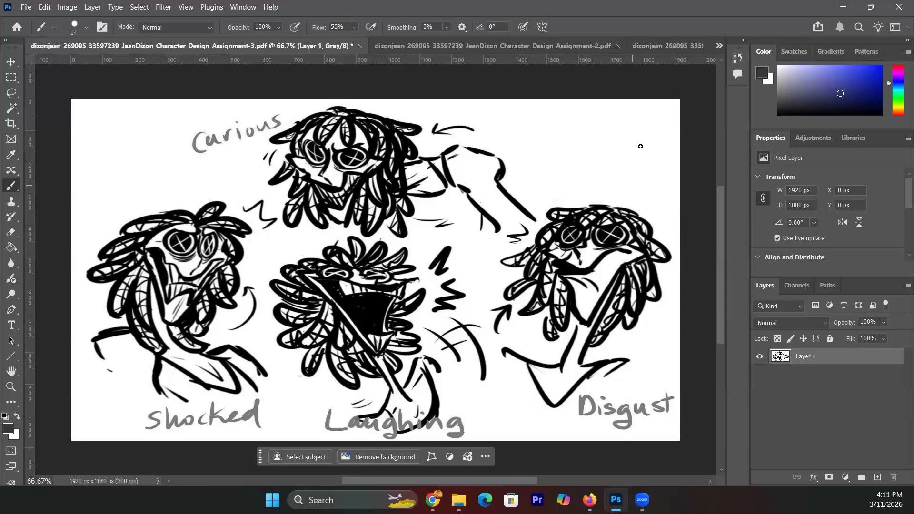
- Bring up Assignment-4.pdf, the four-view character turnaround
{"action": "left_click", "coordinate": [719, 45]}
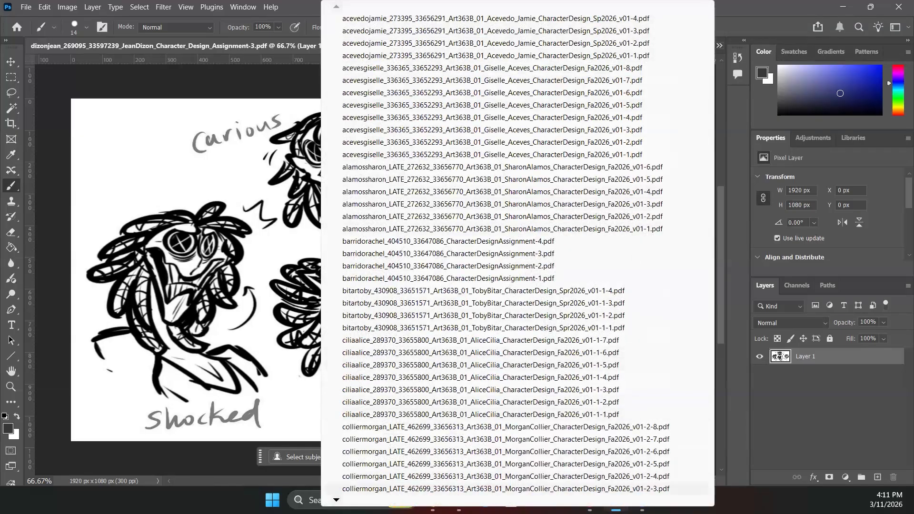
{"action": "mouse_move", "coordinate": [336, 500]}
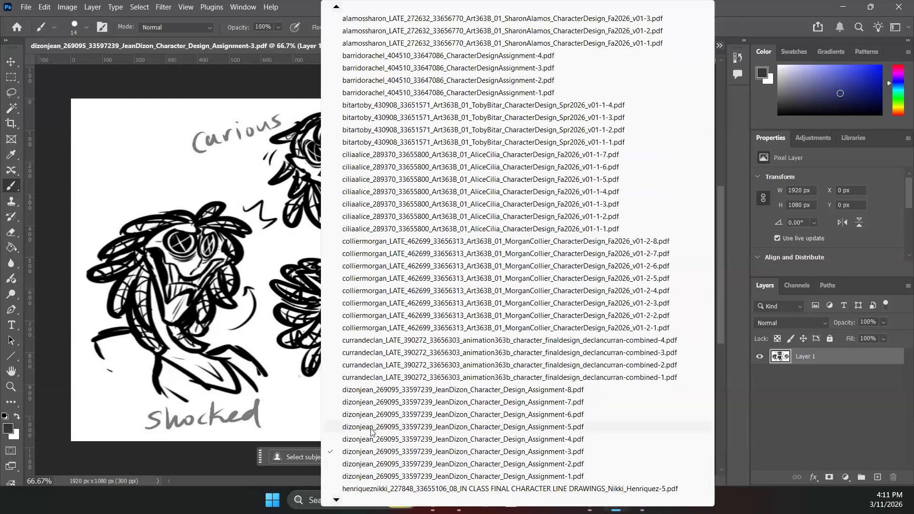
{"action": "left_click", "coordinate": [371, 440]}
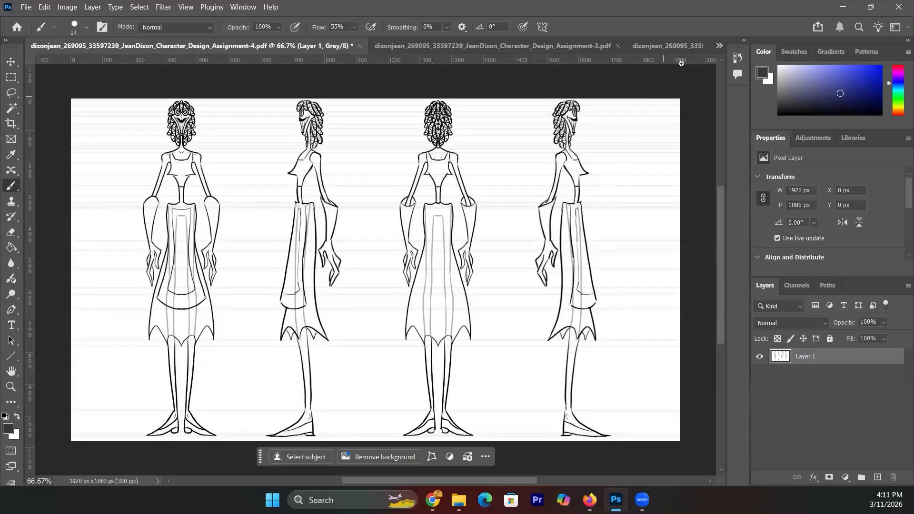
- Switch to Assignment-5.pdf, the character turnaround sheet
{"action": "left_click", "coordinate": [718, 45]}
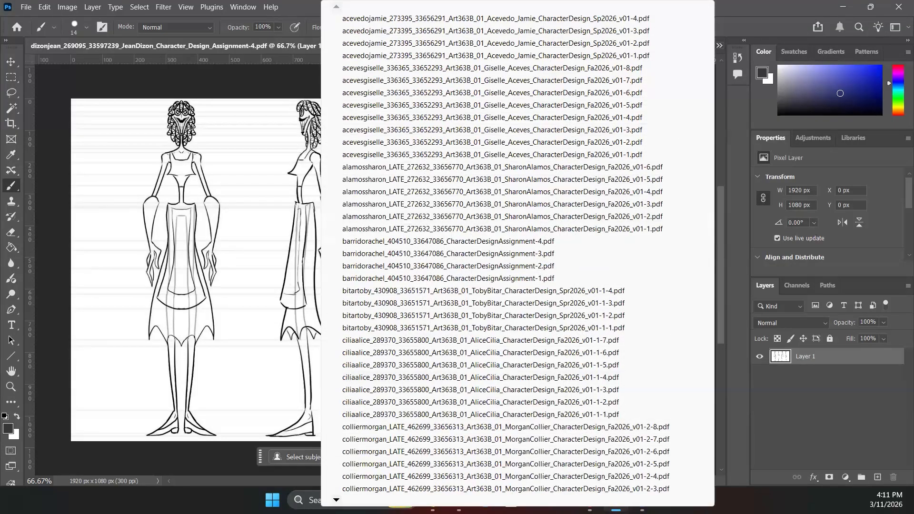
{"action": "mouse_move", "coordinate": [336, 500]}
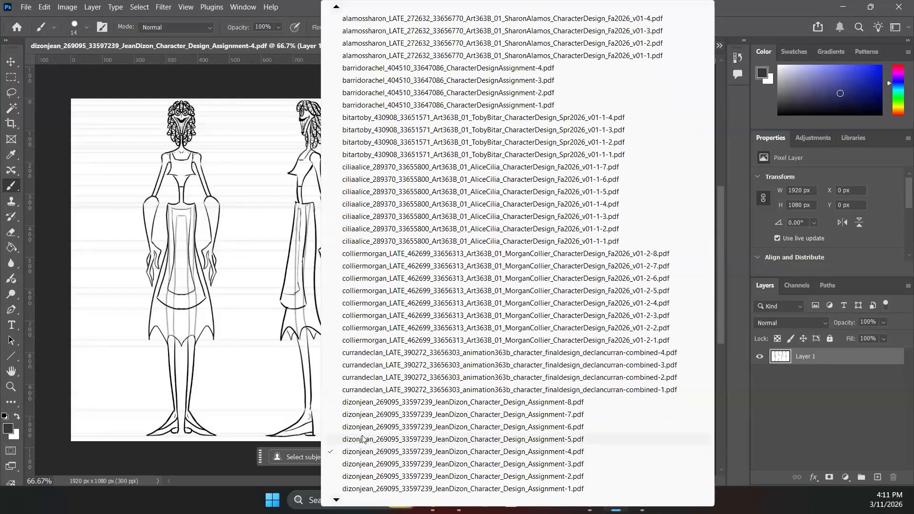
{"action": "left_click", "coordinate": [363, 439]}
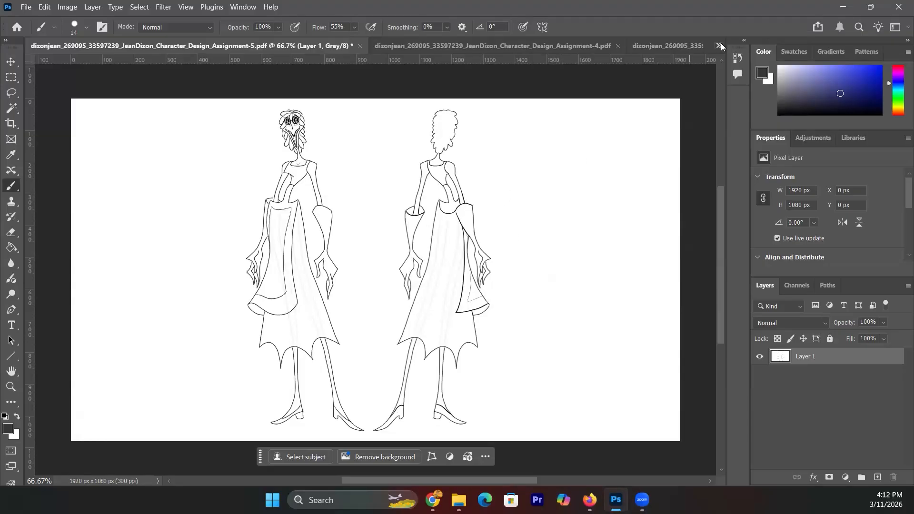
- Bring up Assignment-6.pdf with the gesture pose sketches from further down the document list
{"action": "left_click", "coordinate": [719, 46]}
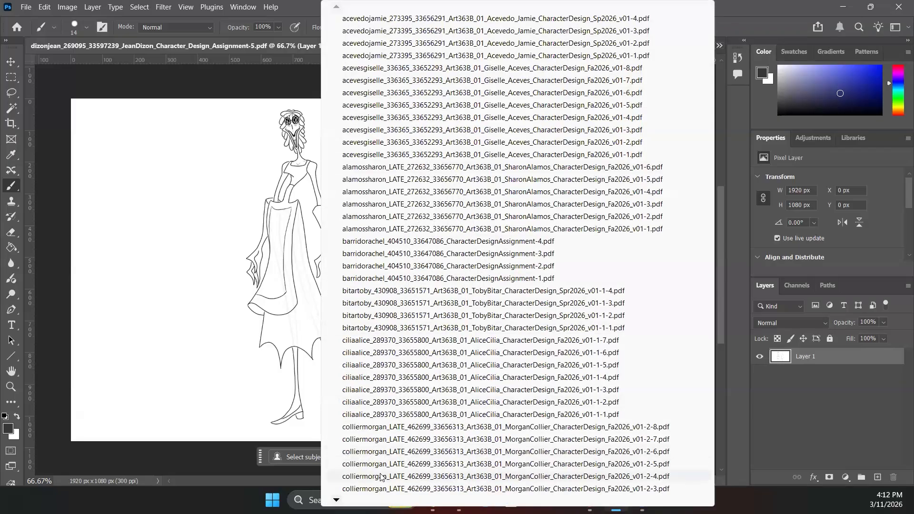
{"action": "scroll", "coordinate": [381, 477], "scroll_direction": "down", "scroll_amount": 2}
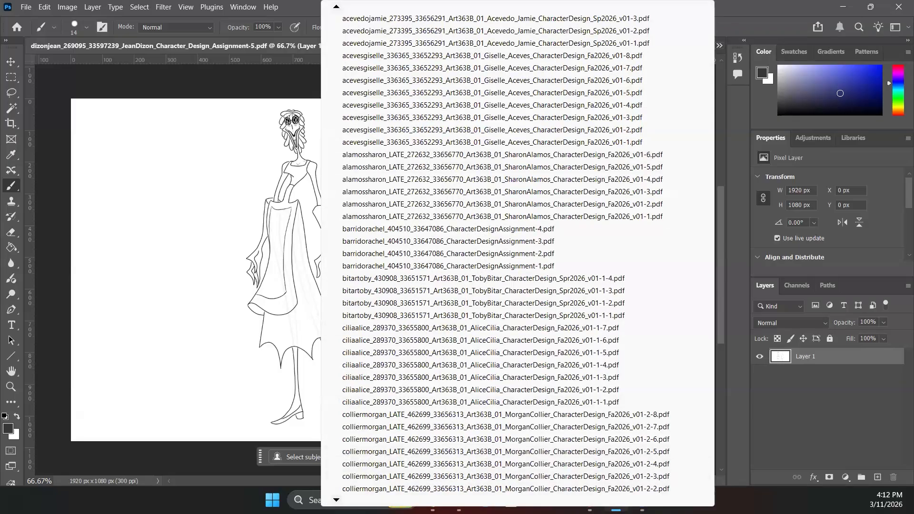
{"action": "scroll", "coordinate": [354, 440], "scroll_direction": "down", "scroll_amount": 4}
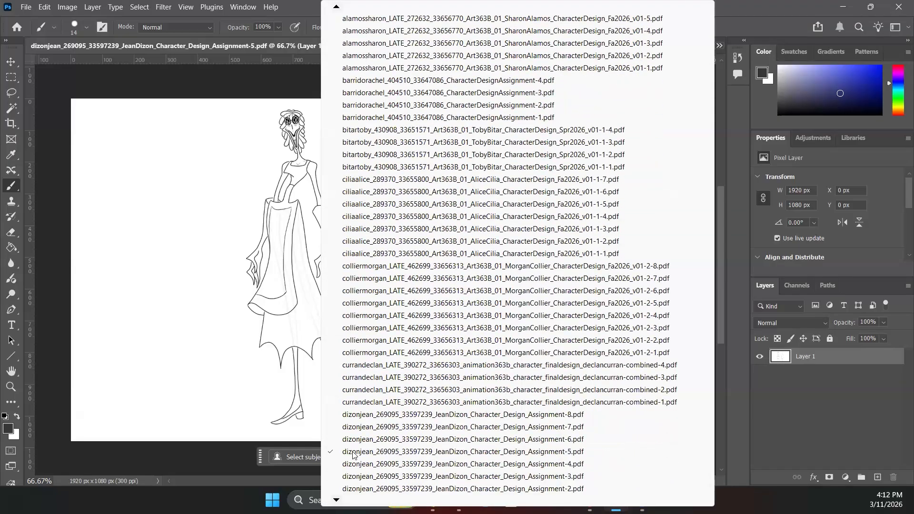
{"action": "left_click", "coordinate": [354, 439]}
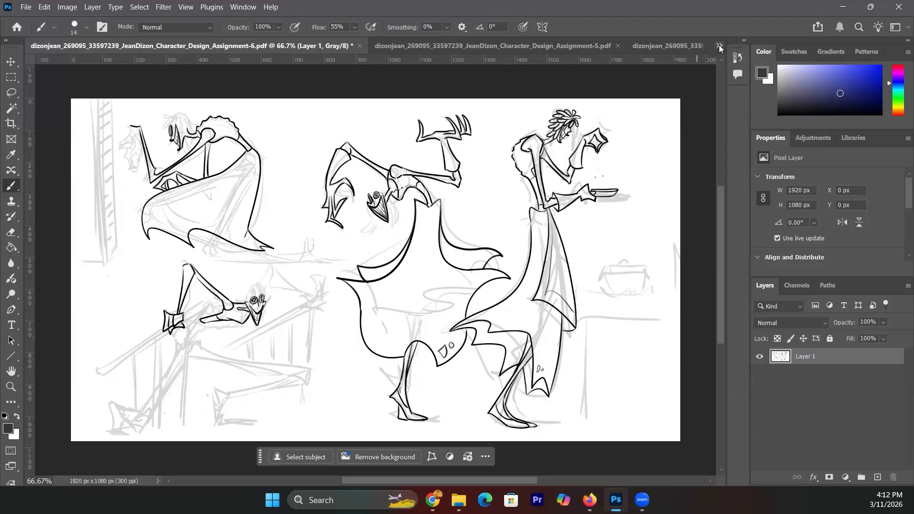
- Bring up the list of open documents to look for Assignment-7.pdf
{"action": "left_click", "coordinate": [719, 46]}
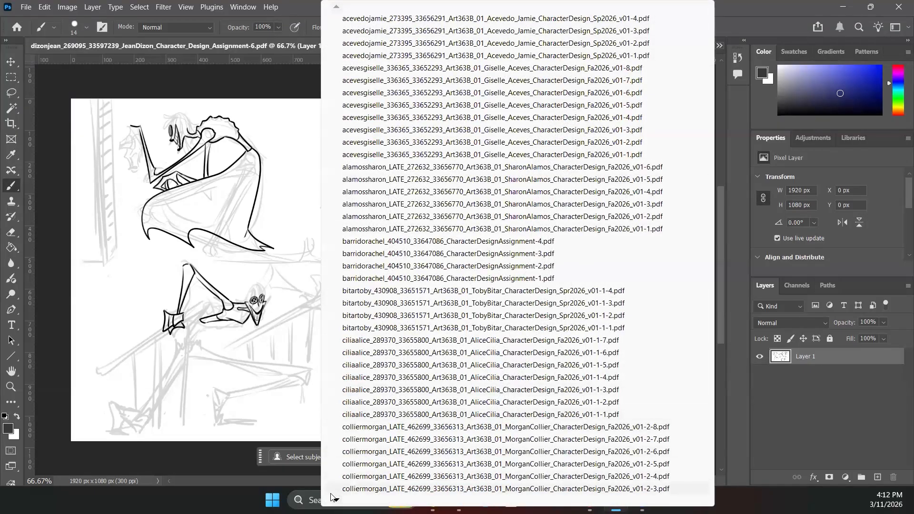
{"action": "mouse_move", "coordinate": [335, 499]}
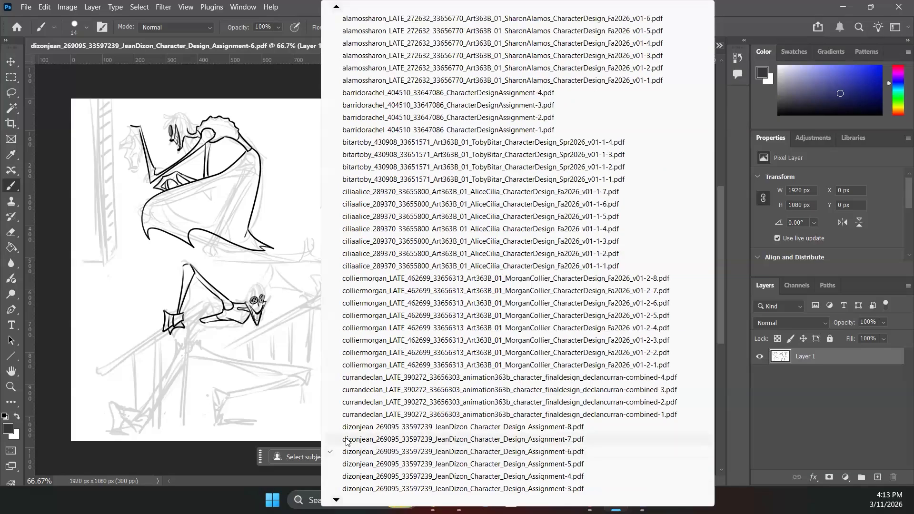
- Make the Assignment-7 expressions sheet active and start a new layer named Layer 2
{"action": "left_click", "coordinate": [346, 439]}
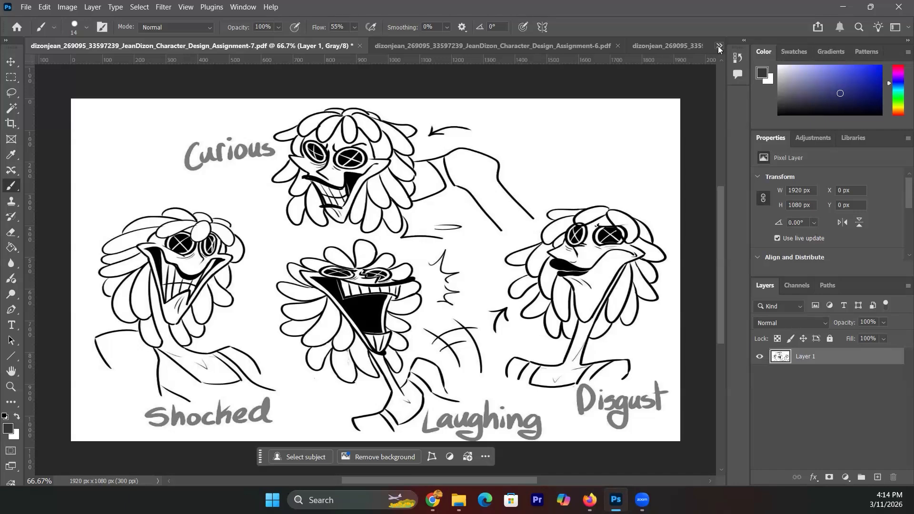
{"action": "left_click", "coordinate": [908, 286]}
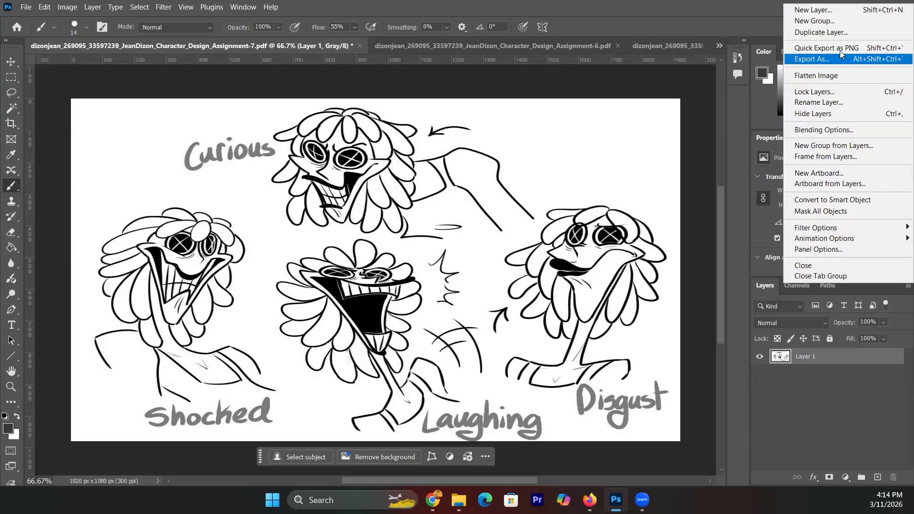
{"action": "left_click", "coordinate": [837, 10]}
- Create Layer 2 and sketch a grinning X-eyed flower-face correction at the top right
{"action": "left_click", "coordinate": [593, 241]}
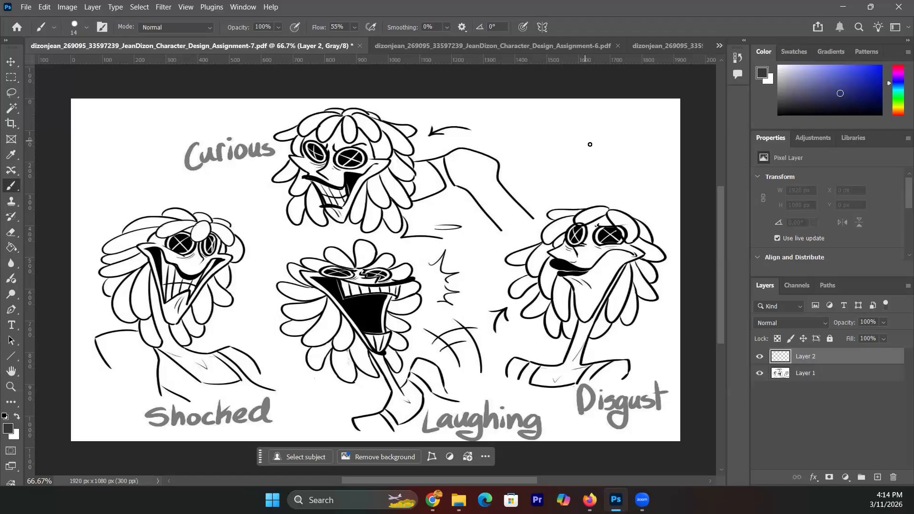
{"action": "mouse_move", "coordinate": [593, 147]}
{"action": "left_mouse_down"}
{"action": "mouse_move", "coordinate": [537, 145]}
{"action": "mouse_move", "coordinate": [567, 145]}
{"action": "mouse_move", "coordinate": [552, 157]}
{"action": "mouse_move", "coordinate": [568, 143]}
{"action": "mouse_move", "coordinate": [557, 145]}
{"action": "mouse_move", "coordinate": [545, 156]}
{"action": "mouse_move", "coordinate": [602, 144]}
{"action": "mouse_move", "coordinate": [585, 143]}
{"action": "mouse_move", "coordinate": [602, 148]}
{"action": "mouse_move", "coordinate": [589, 166]}
{"action": "left_mouse_up"}
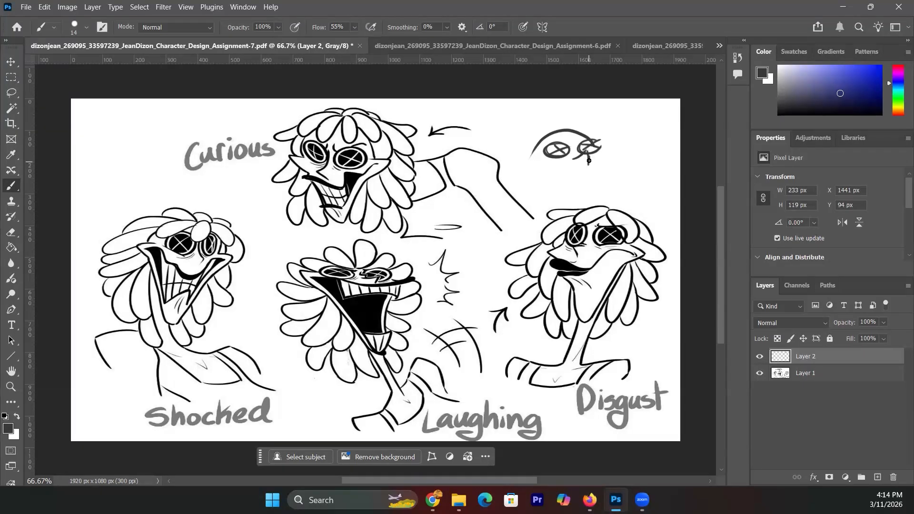
{"action": "mouse_move", "coordinate": [531, 170]}
{"action": "left_mouse_down"}
{"action": "mouse_move", "coordinate": [604, 165]}
{"action": "mouse_move", "coordinate": [609, 156]}
{"action": "left_mouse_up"}
{"action": "mouse_move", "coordinate": [553, 171]}
{"action": "left_mouse_down"}
{"action": "mouse_move", "coordinate": [588, 179]}
{"action": "mouse_move", "coordinate": [608, 167]}
{"action": "mouse_move", "coordinate": [568, 173]}
{"action": "mouse_move", "coordinate": [587, 179]}
{"action": "mouse_move", "coordinate": [603, 167]}
{"action": "mouse_move", "coordinate": [541, 173]}
{"action": "mouse_move", "coordinate": [522, 161]}
{"action": "mouse_move", "coordinate": [535, 190]}
{"action": "left_mouse_up"}
{"action": "left_click_drag", "start_coordinate": [528, 181], "coordinate": [541, 199]}
{"action": "mouse_move", "coordinate": [600, 143]}
{"action": "left_mouse_down"}
{"action": "mouse_move", "coordinate": [614, 158]}
{"action": "mouse_move", "coordinate": [607, 193]}
{"action": "mouse_move", "coordinate": [548, 187]}
{"action": "mouse_move", "coordinate": [593, 192]}
{"action": "left_mouse_up"}
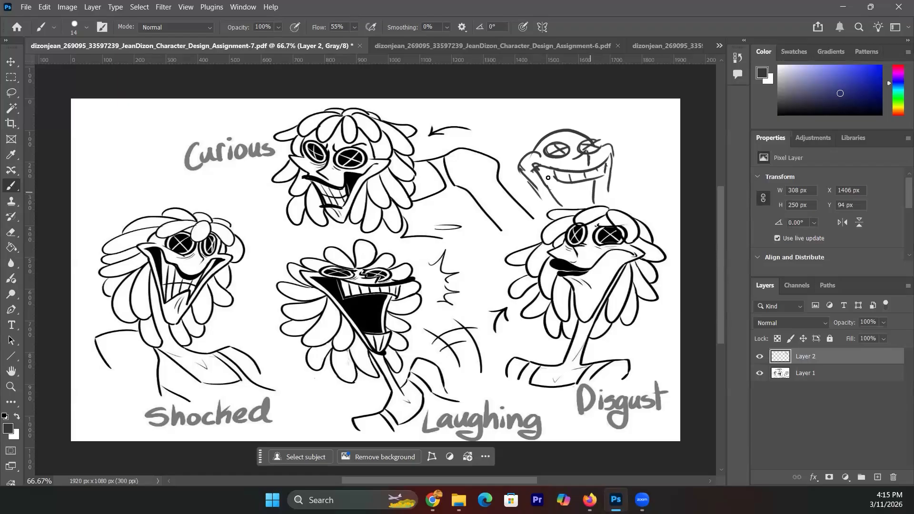
{"action": "mouse_move", "coordinate": [548, 172]}
{"action": "left_mouse_down"}
{"action": "mouse_move", "coordinate": [586, 199]}
{"action": "mouse_move", "coordinate": [575, 187]}
{"action": "left_mouse_up"}
{"action": "left_click_drag", "start_coordinate": [532, 164], "coordinate": [543, 167]}
{"action": "mouse_move", "coordinate": [523, 129]}
{"action": "left_mouse_down"}
{"action": "mouse_move", "coordinate": [562, 127]}
{"action": "mouse_move", "coordinate": [544, 137]}
{"action": "mouse_move", "coordinate": [592, 104]}
{"action": "left_mouse_up"}
{"action": "mouse_move", "coordinate": [595, 110]}
{"action": "left_mouse_down"}
{"action": "mouse_move", "coordinate": [581, 130]}
{"action": "mouse_move", "coordinate": [508, 151]}
{"action": "mouse_move", "coordinate": [530, 153]}
{"action": "left_mouse_up"}
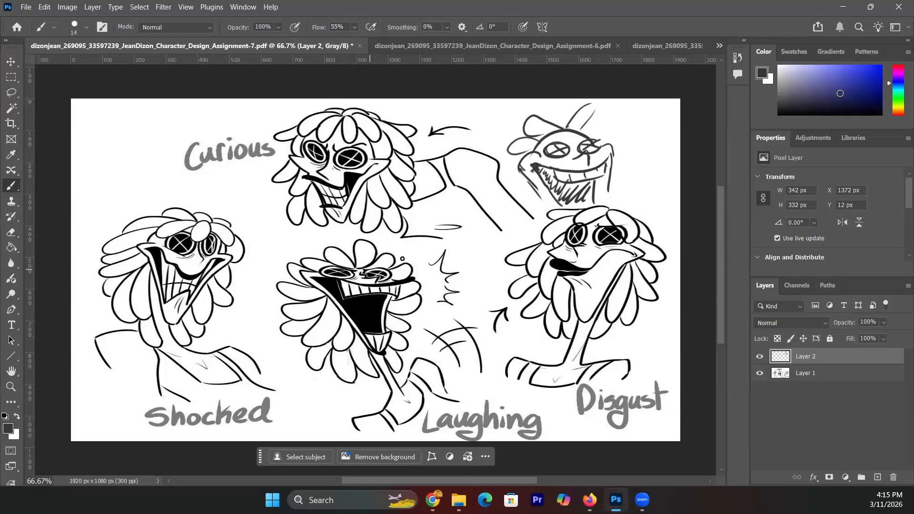
- Draw an arrow above the Laughing face and darken the doodle's nose and side strokes
{"action": "left_click_drag", "start_coordinate": [420, 246], "coordinate": [400, 260]}
{"action": "left_click_drag", "start_coordinate": [400, 260], "coordinate": [409, 258]}
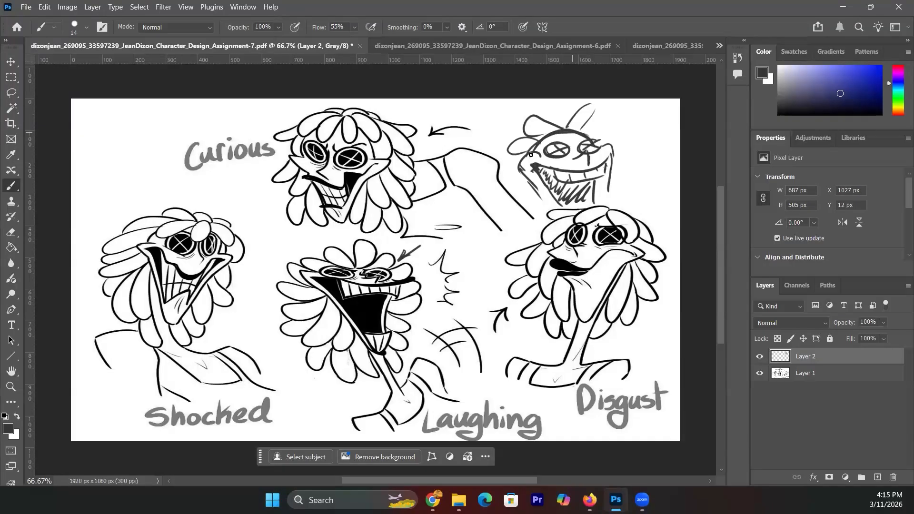
{"action": "mouse_move", "coordinate": [579, 154]}
{"action": "left_mouse_down"}
{"action": "mouse_move", "coordinate": [586, 148]}
{"action": "mouse_move", "coordinate": [587, 163]}
{"action": "mouse_move", "coordinate": [573, 149]}
{"action": "mouse_move", "coordinate": [591, 145]}
{"action": "mouse_move", "coordinate": [544, 157]}
{"action": "left_mouse_up"}
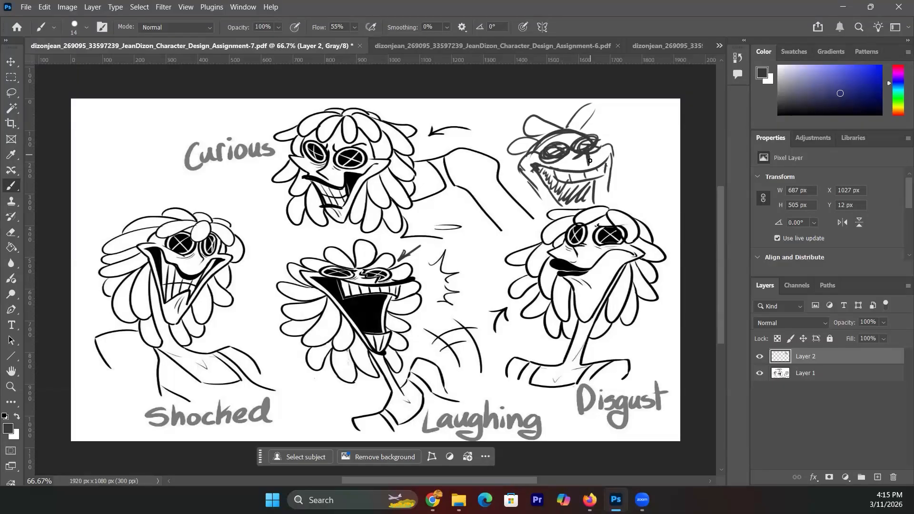
{"action": "mouse_move", "coordinate": [666, 119]}
{"action": "left_mouse_down"}
{"action": "mouse_move", "coordinate": [611, 134]}
{"action": "mouse_move", "coordinate": [656, 167]}
{"action": "left_mouse_up"}
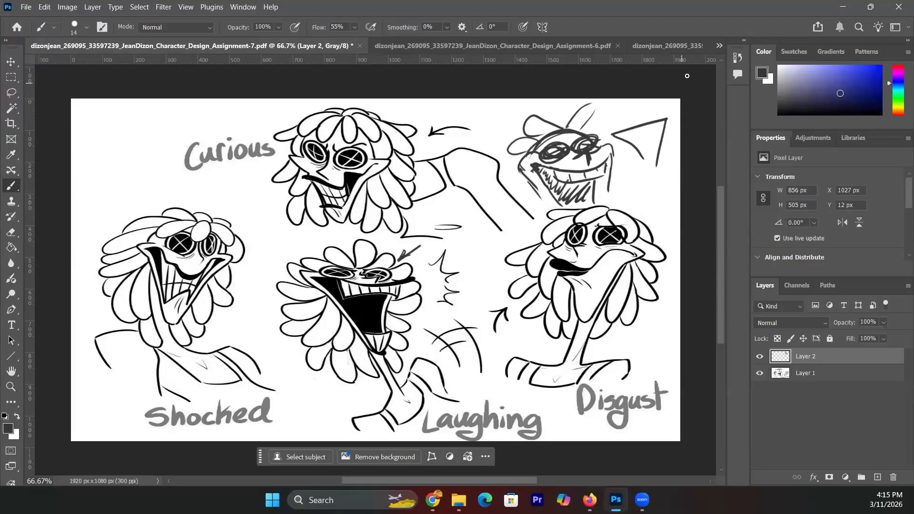
- Scroll through the open-documents list toward the next assignment
{"action": "left_click", "coordinate": [718, 46]}
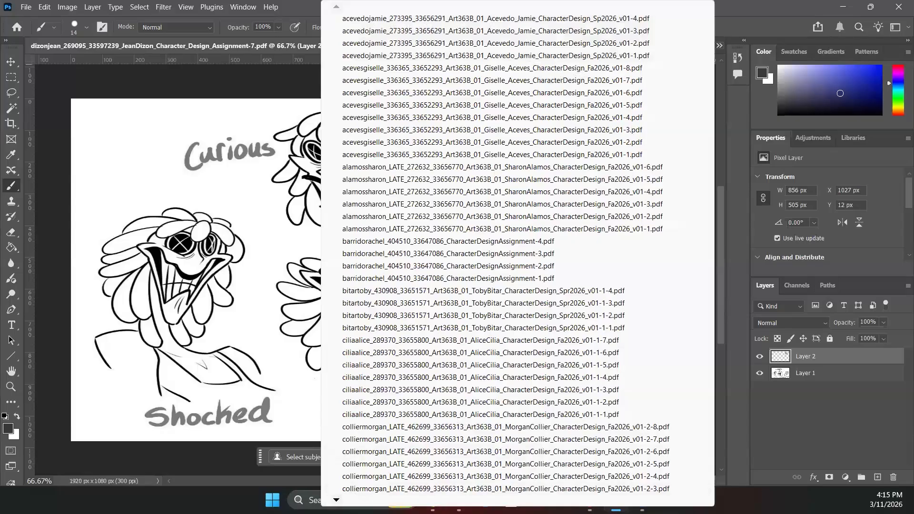
{"action": "left_click", "coordinate": [337, 499]}
{"action": "scroll", "coordinate": [337, 499], "scroll_direction": "down", "scroll_amount": 8}
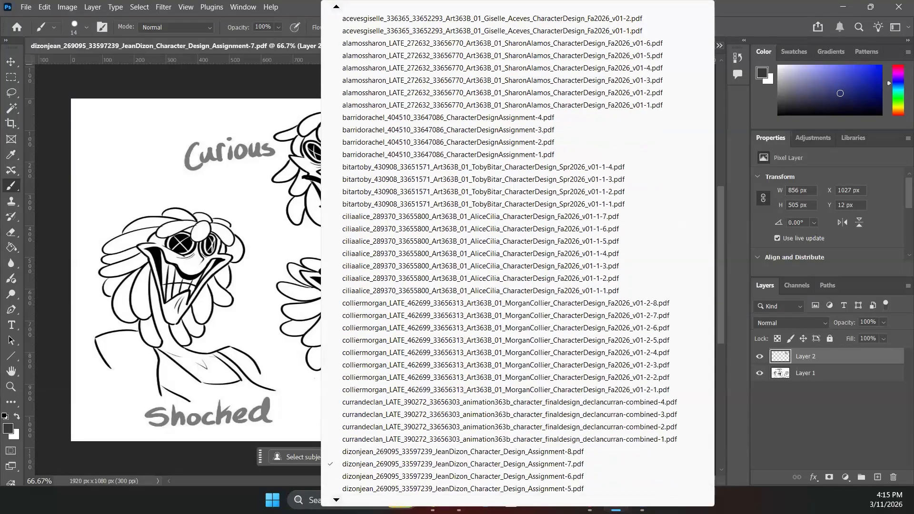
- Switch to Assignment-8.pdf, sketch a correction arrow by the third figure's feet, then undo it
{"action": "left_click", "coordinate": [366, 428]}
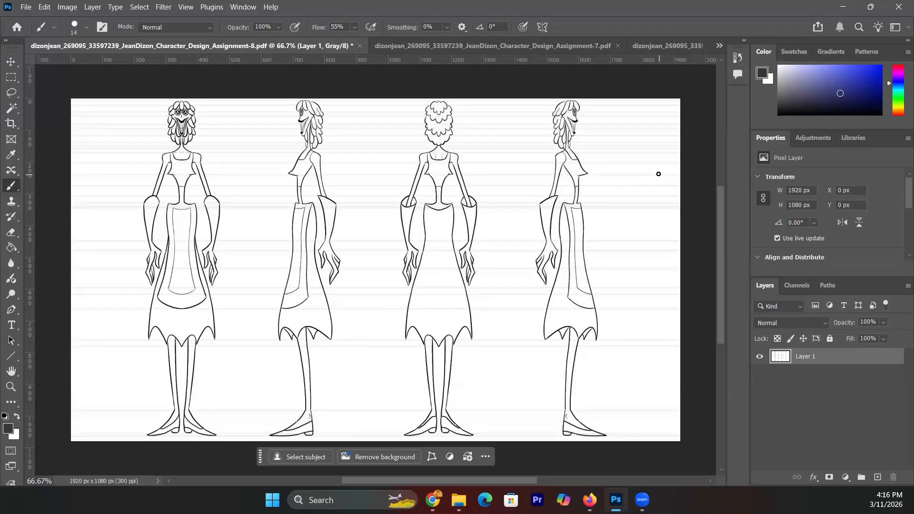
{"action": "mouse_move", "coordinate": [484, 380]}
{"action": "left_mouse_down"}
{"action": "mouse_move", "coordinate": [463, 410]}
{"action": "mouse_move", "coordinate": [471, 407]}
{"action": "left_mouse_up"}
{"action": "key", "text": "ctrl+z"}
{"action": "key", "text": "ctrl+z"}
- Switch to page 1 of the In-Class Final Character Line Drawings, then reopen the document list
{"action": "left_click", "coordinate": [718, 45]}
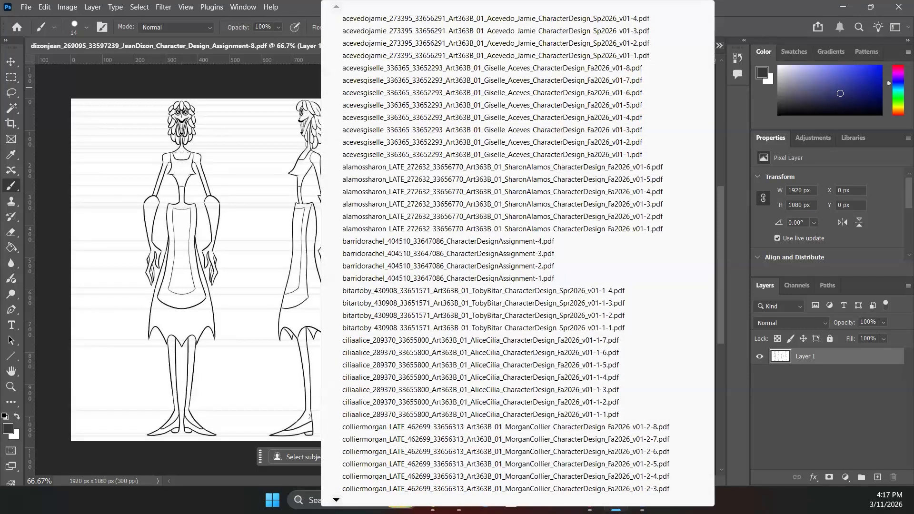
{"action": "scroll", "coordinate": [518, 253], "scroll_direction": "down", "scroll_amount": 1}
{"action": "scroll", "coordinate": [517, 253], "scroll_direction": "down", "scroll_amount": 11}
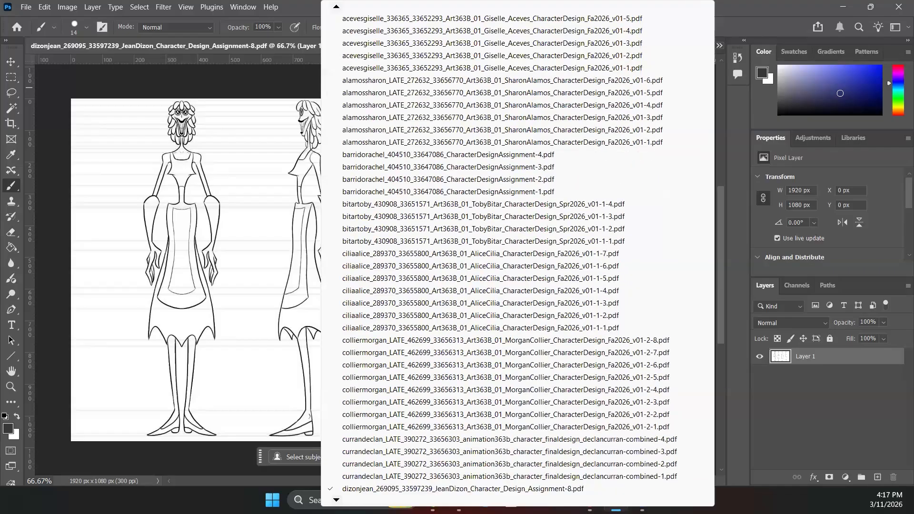
{"action": "scroll", "coordinate": [518, 253], "scroll_direction": "down", "scroll_amount": 8}
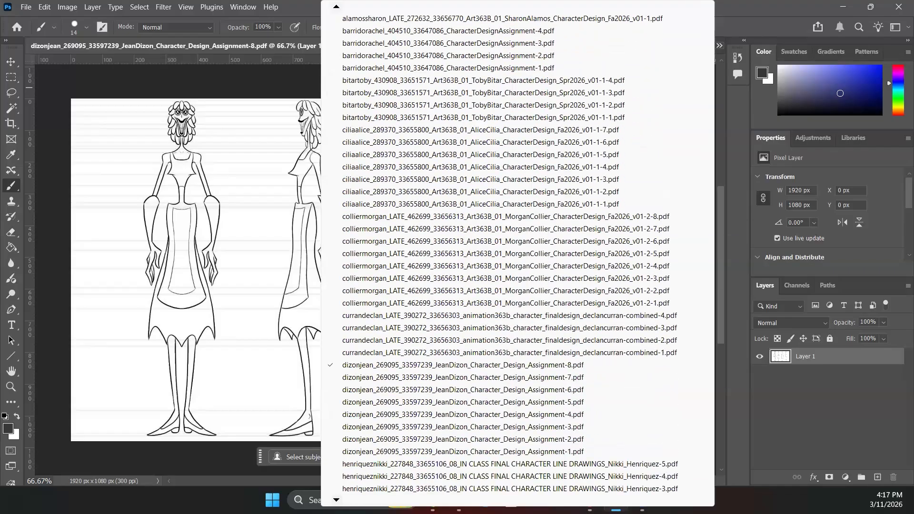
{"action": "scroll", "coordinate": [518, 253], "scroll_direction": "down", "scroll_amount": 2}
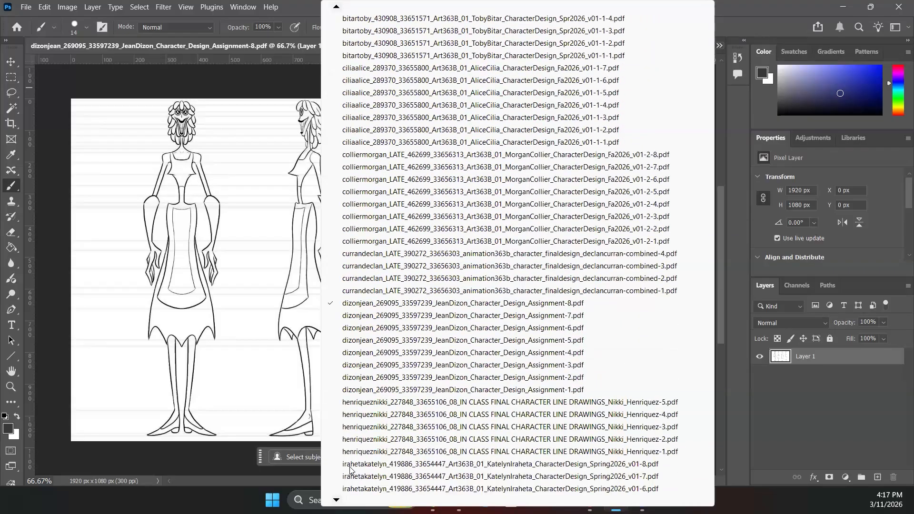
{"action": "left_click", "coordinate": [373, 452]}
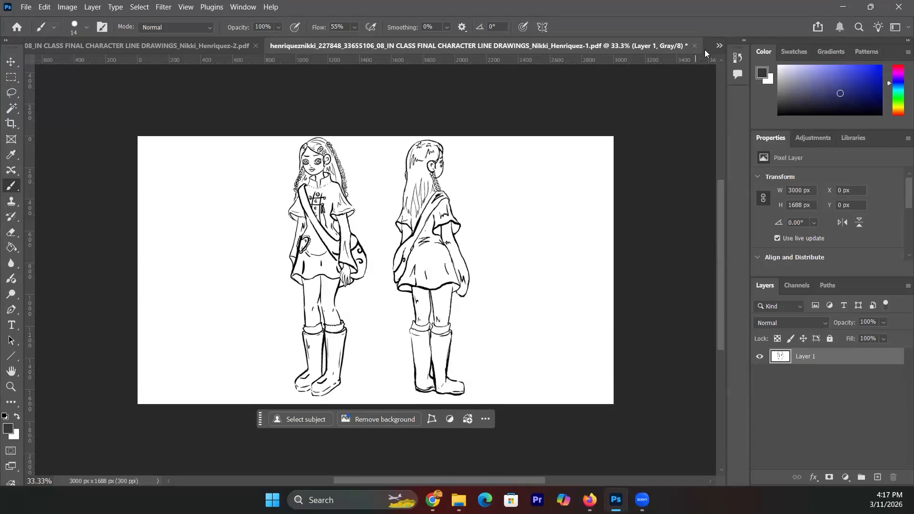
{"action": "left_click", "coordinate": [720, 46]}
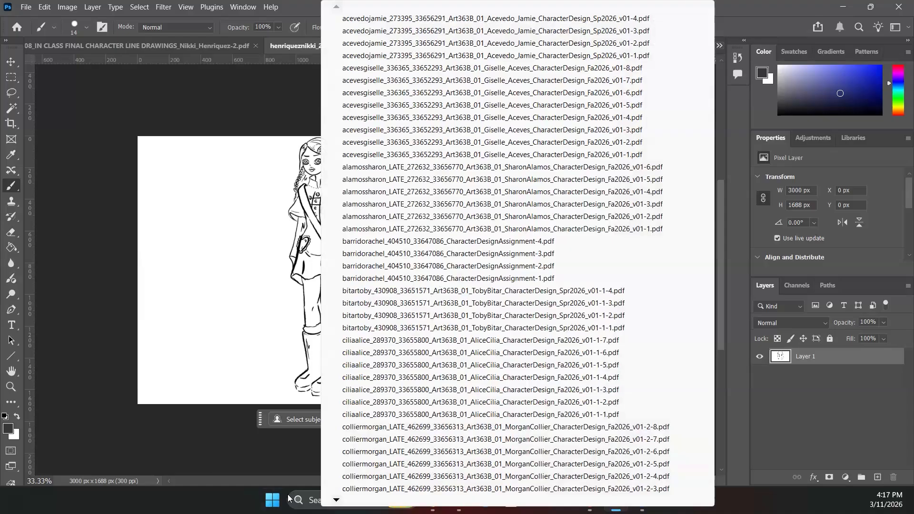
- Switch to page 2 of the line drawings, showing four pose sketches of the girl
{"action": "scroll", "coordinate": [476, 488], "scroll_direction": "down", "scroll_amount": 9}
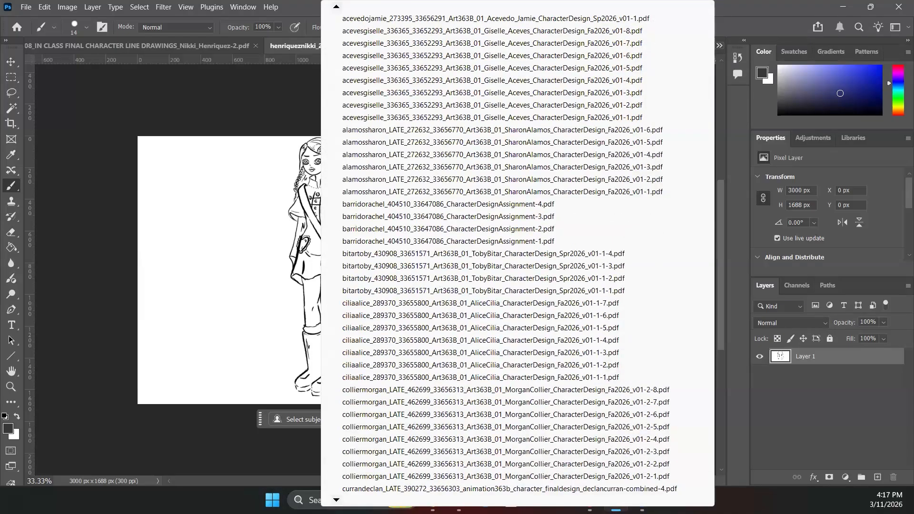
{"action": "scroll", "coordinate": [510, 259], "scroll_direction": "down", "scroll_amount": 12}
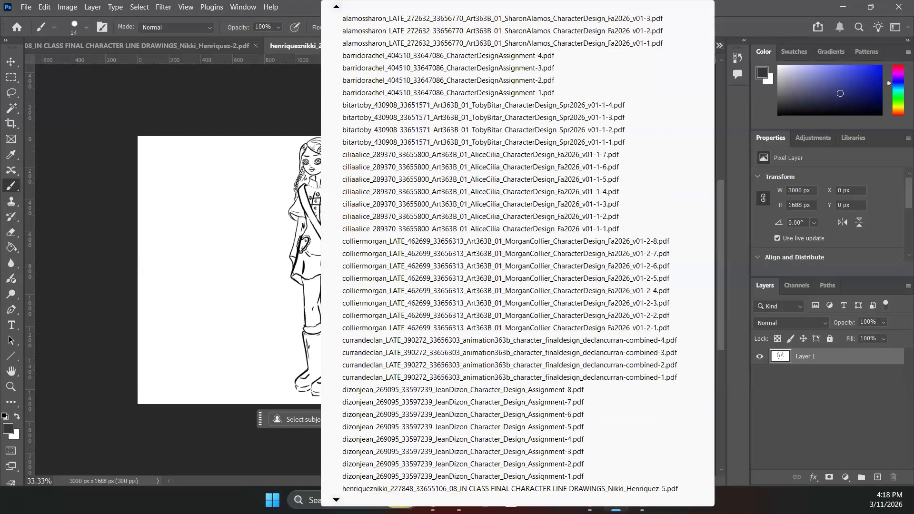
{"action": "scroll", "coordinate": [338, 497], "scroll_direction": "down", "scroll_amount": 1}
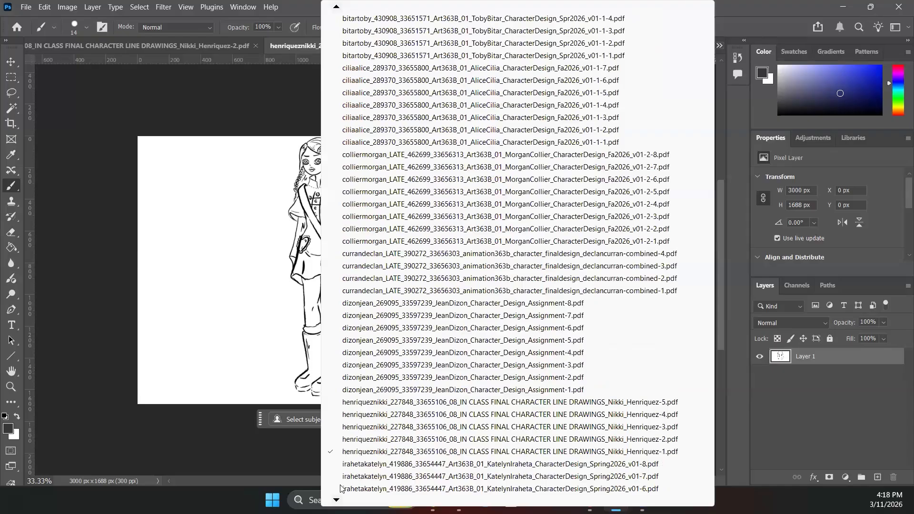
{"action": "left_click", "coordinate": [355, 440]}
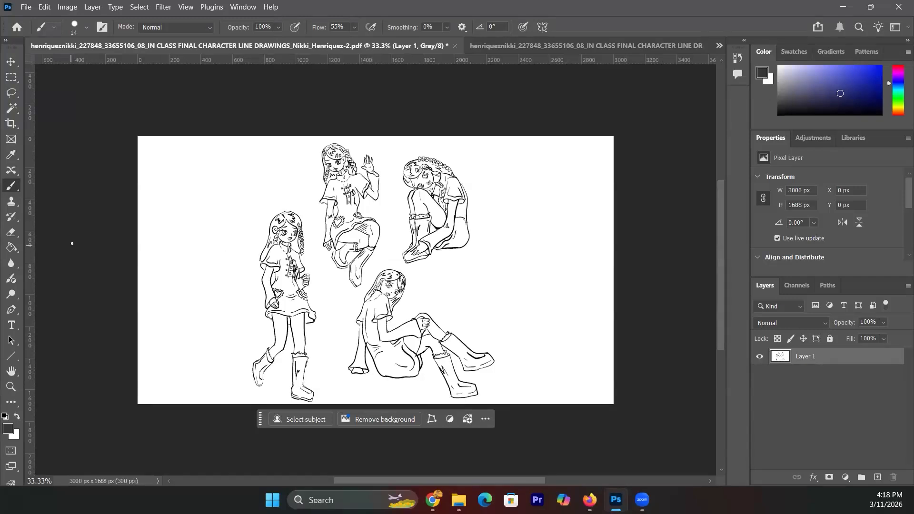
- Zoom to 50% on the four pose drawings, then reopen the document list
{"action": "left_click", "coordinate": [10, 386]}
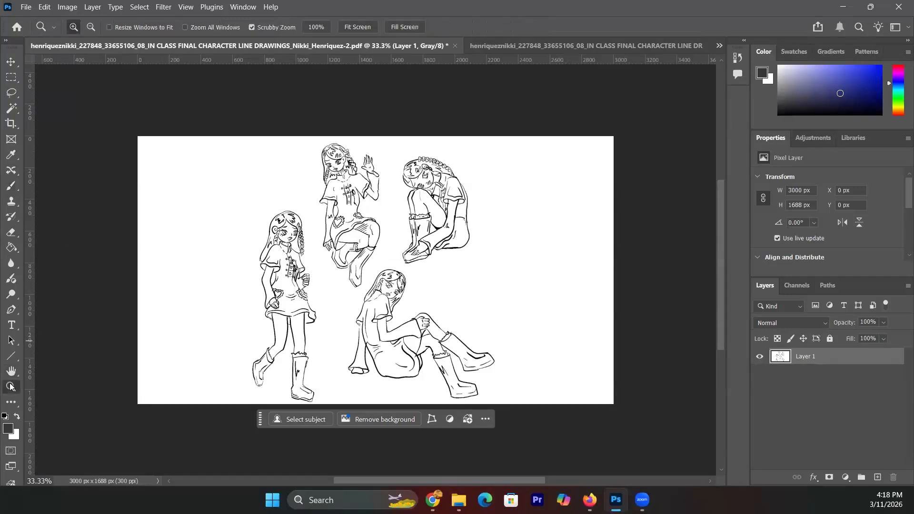
{"action": "left_click", "coordinate": [368, 284]}
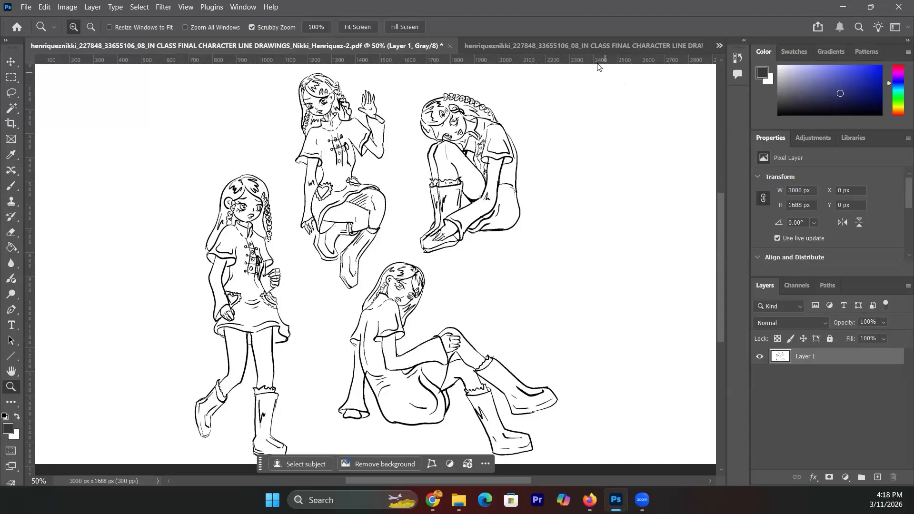
{"action": "left_click", "coordinate": [720, 44]}
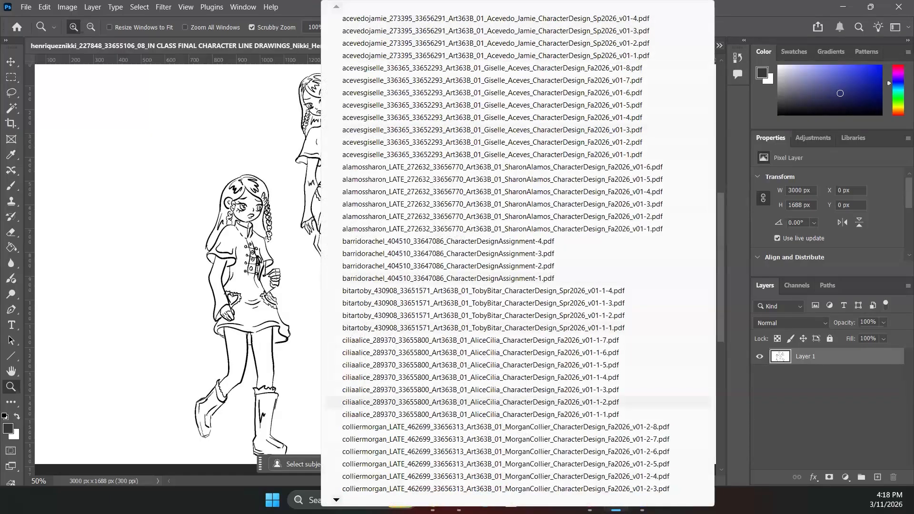
- Switch to page 3 of the line drawings, the Angry, Disgust, Sad and Shocked expression sheet
{"action": "mouse_move", "coordinate": [336, 500]}
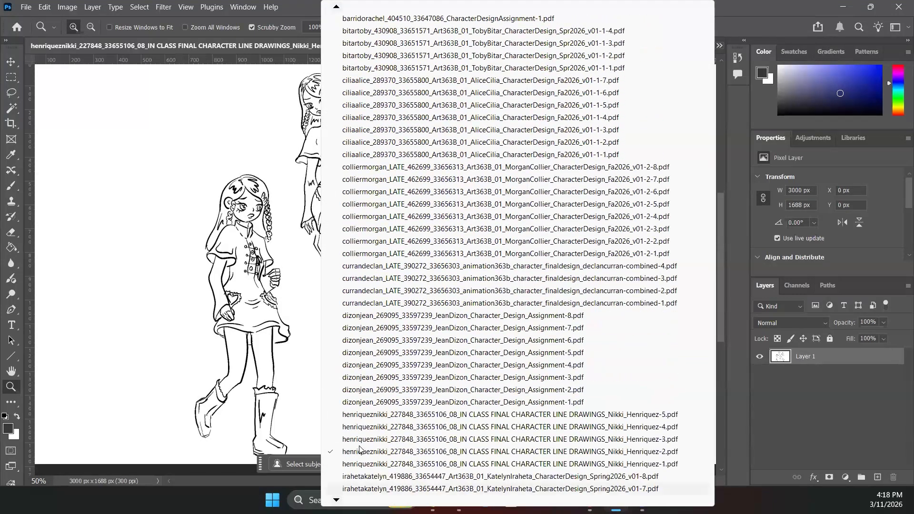
{"action": "left_click", "coordinate": [363, 439]}
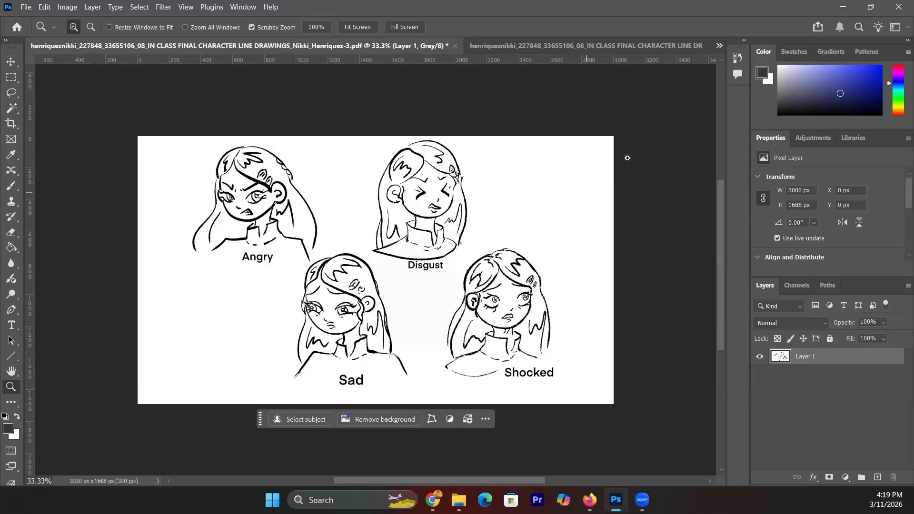
{"action": "left_click", "coordinate": [720, 46]}
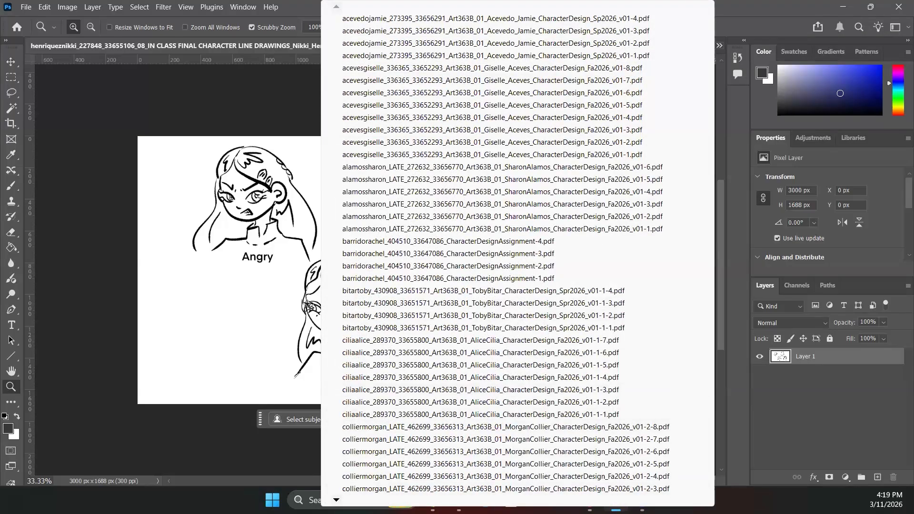
- Switch to page 4 of the line drawings, the girl's six-view turnaround
{"action": "mouse_move", "coordinate": [517, 500]}
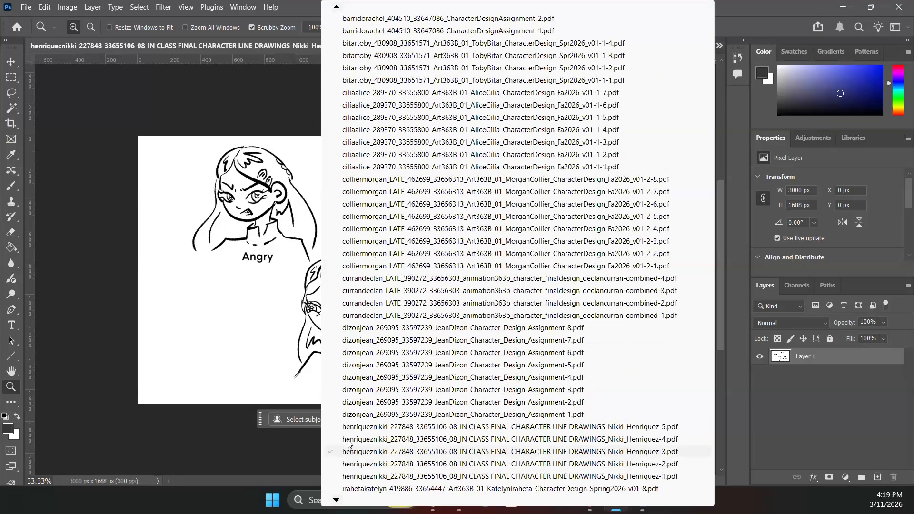
{"action": "left_click", "coordinate": [348, 439]}
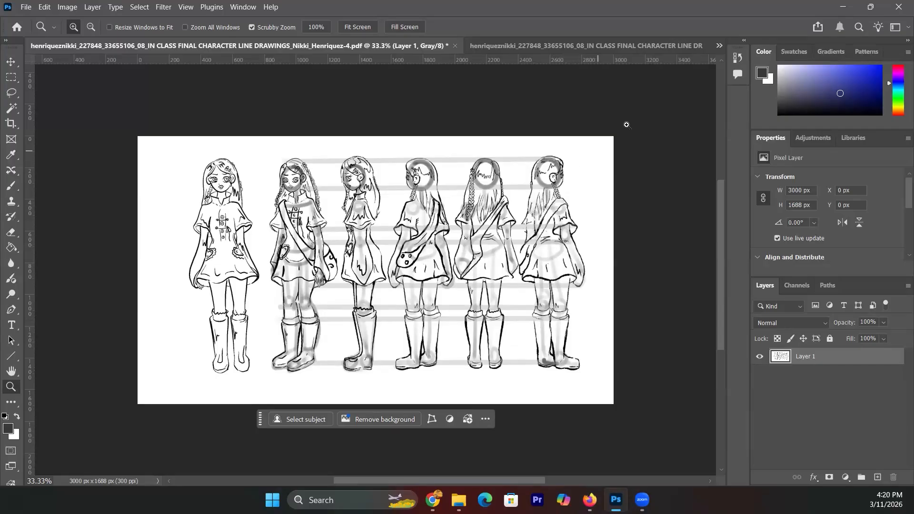
- Switch to the page-5 PDF showing the clean six-view turnaround of the girl in boots
{"action": "left_click", "coordinate": [719, 45]}
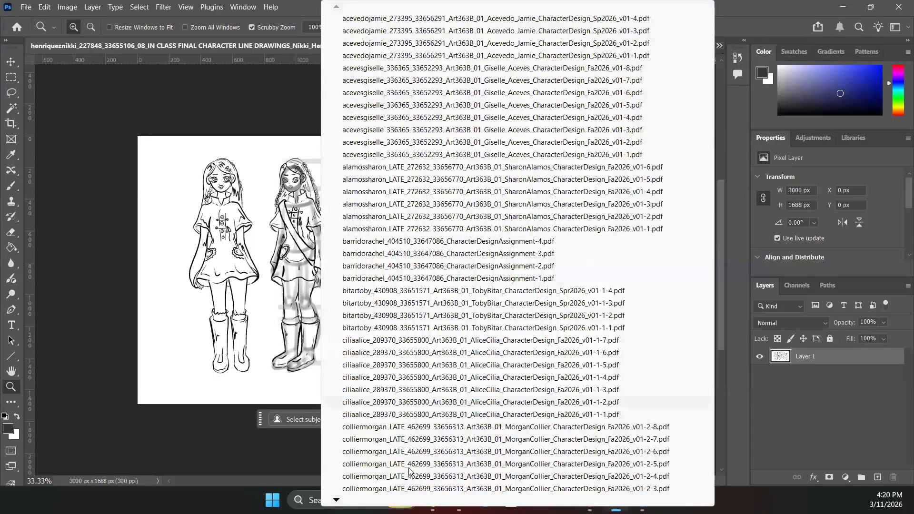
{"action": "scroll", "coordinate": [365, 485], "scroll_direction": "down", "scroll_amount": 3}
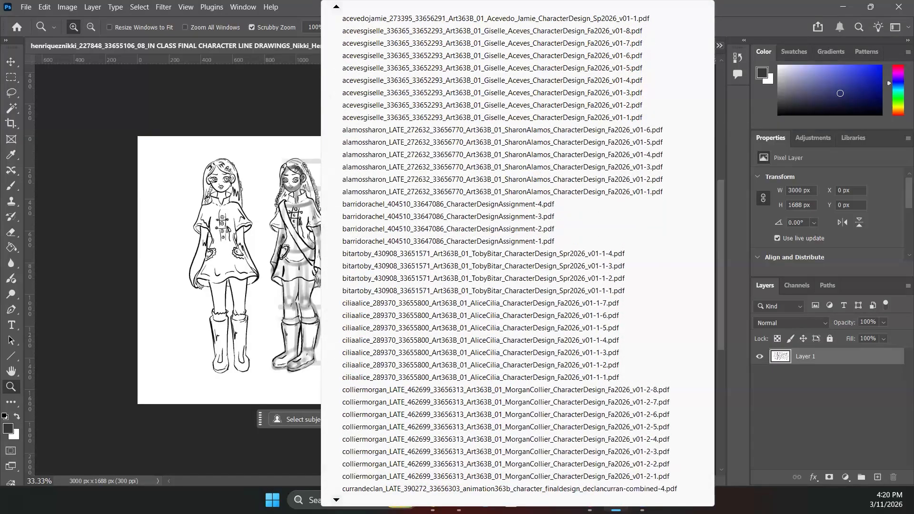
{"action": "scroll", "coordinate": [509, 279], "scroll_direction": "down", "scroll_amount": 4}
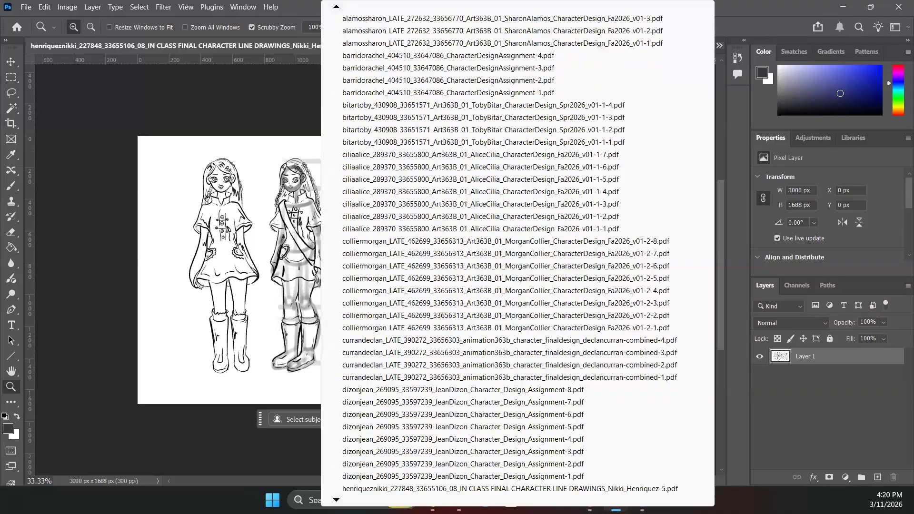
{"action": "scroll", "coordinate": [336, 495], "scroll_direction": "down", "scroll_amount": 4}
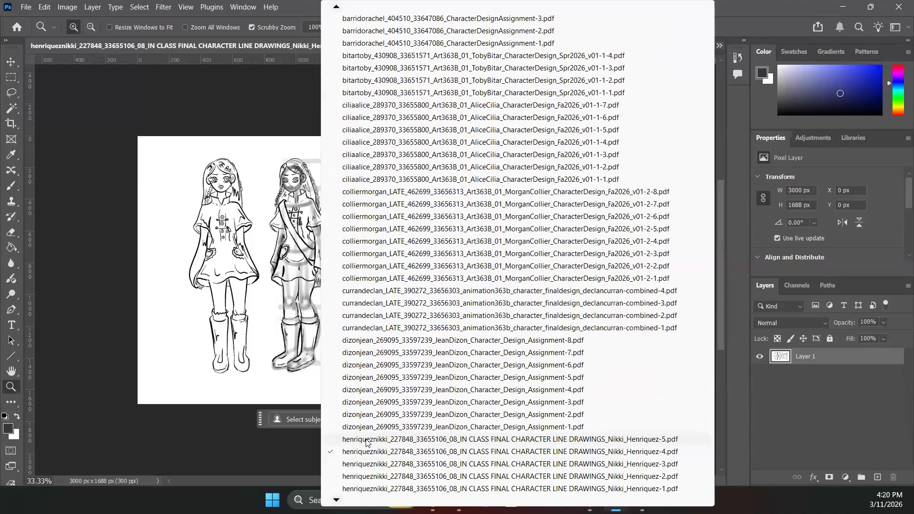
{"action": "left_click", "coordinate": [367, 439]}
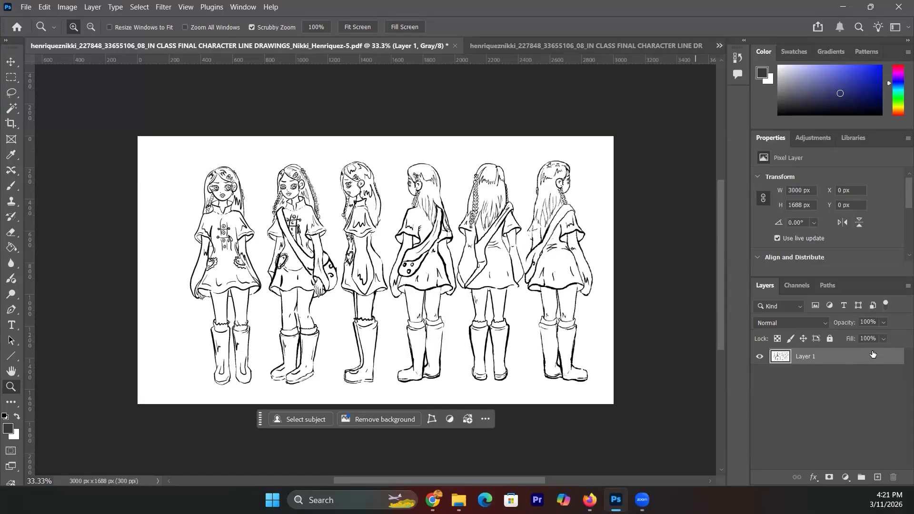
{"action": "left_click", "coordinate": [908, 286]}
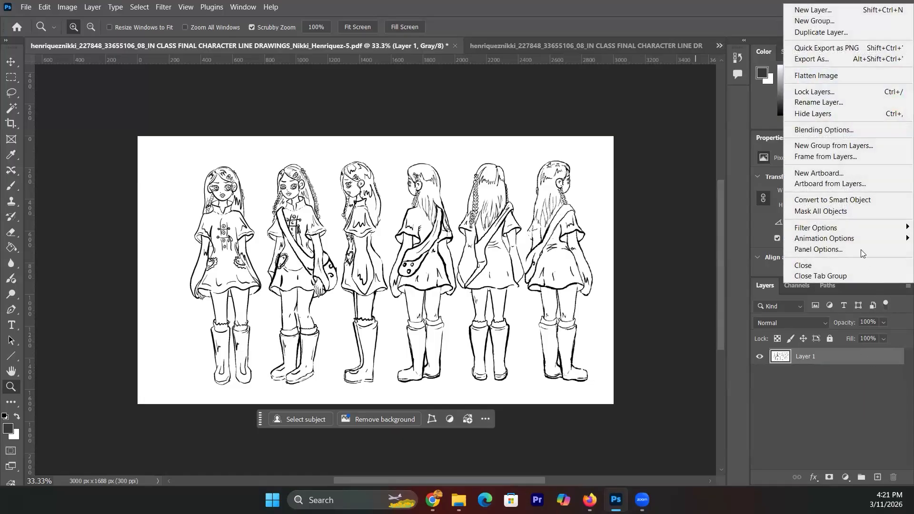
- Add Layer 2 above Layer 1 and leave one small trial brush mark near the fourth figure's bag
{"action": "left_click", "coordinate": [848, 10]}
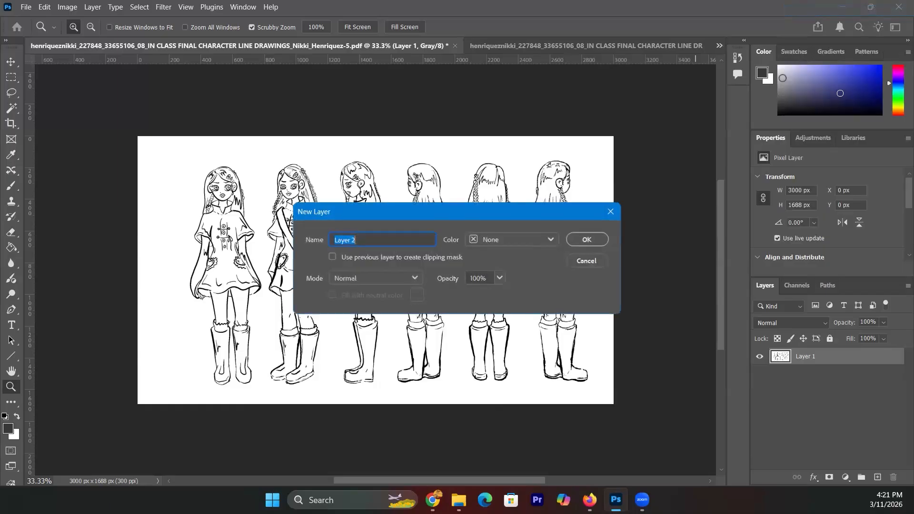
{"action": "left_click", "coordinate": [594, 240]}
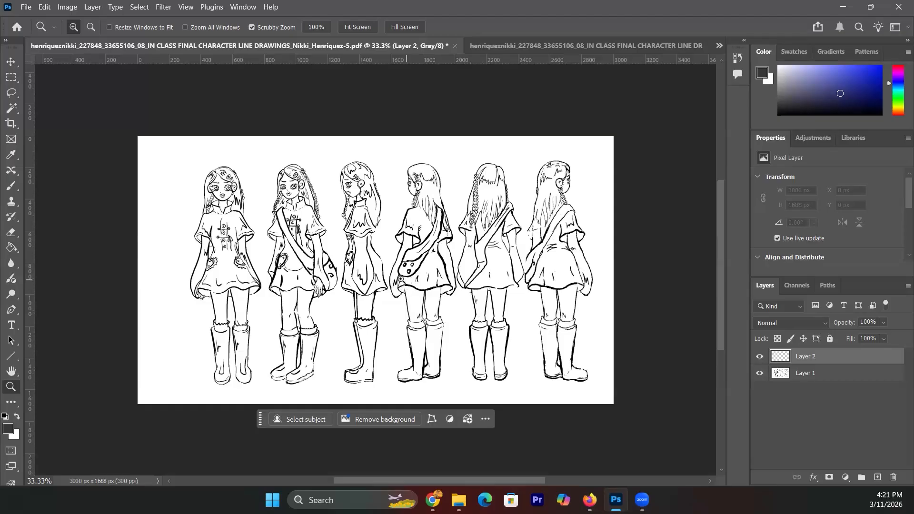
{"action": "left_click", "coordinate": [19, 211]}
{"action": "left_click", "coordinate": [21, 189]}
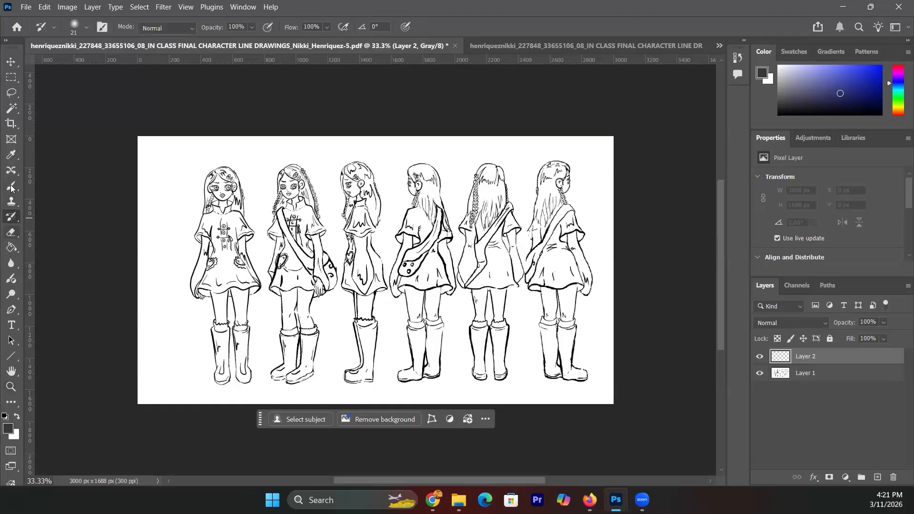
{"action": "mouse_move", "coordinate": [404, 279]}
{"action": "left_mouse_down"}
{"action": "mouse_move", "coordinate": [423, 276]}
{"action": "mouse_move", "coordinate": [388, 277]}
{"action": "mouse_move", "coordinate": [433, 275]}
{"action": "mouse_move", "coordinate": [382, 277]}
{"action": "left_mouse_up"}
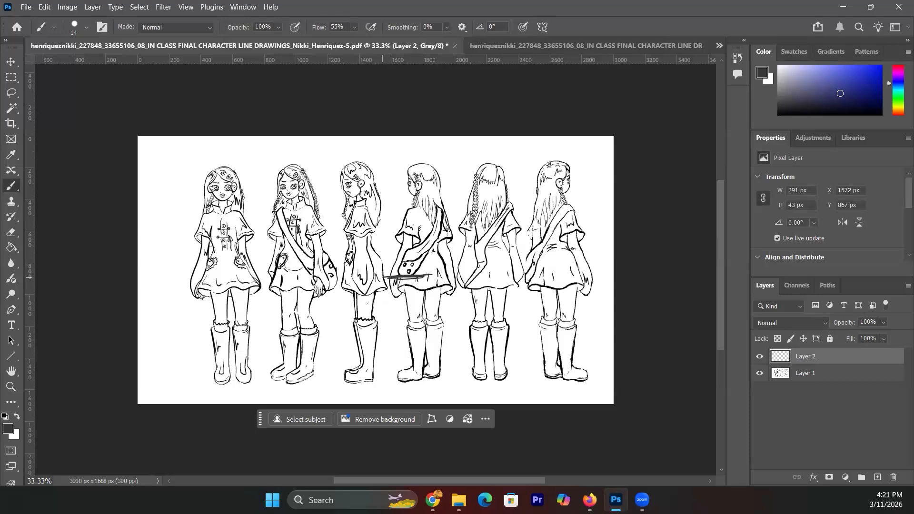
{"action": "mouse_move", "coordinate": [481, 287]}
{"action": "left_mouse_down"}
{"action": "mouse_move", "coordinate": [460, 288]}
{"action": "mouse_move", "coordinate": [483, 287]}
{"action": "left_mouse_up"}
{"action": "key", "text": "ctrl+z"}
{"action": "key", "text": "ctrl+z"}
{"action": "key", "text": "ctrl+z"}
{"action": "key", "text": "ctrl+z"}
{"action": "key", "text": "ctrl+z"}
{"action": "key", "text": "ctrl+z"}
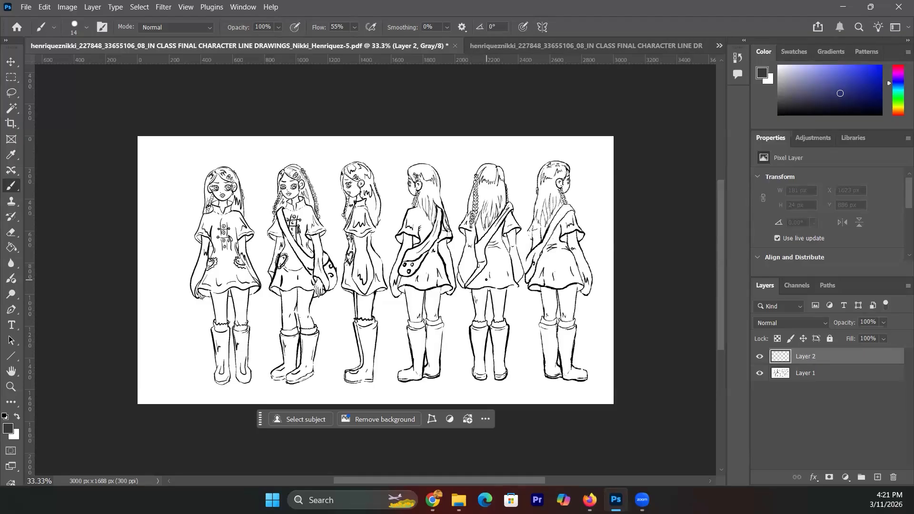
{"action": "mouse_move", "coordinate": [400, 272]}
{"action": "left_mouse_down"}
{"action": "mouse_move", "coordinate": [408, 285]}
{"action": "mouse_move", "coordinate": [430, 251]}
{"action": "left_mouse_up"}
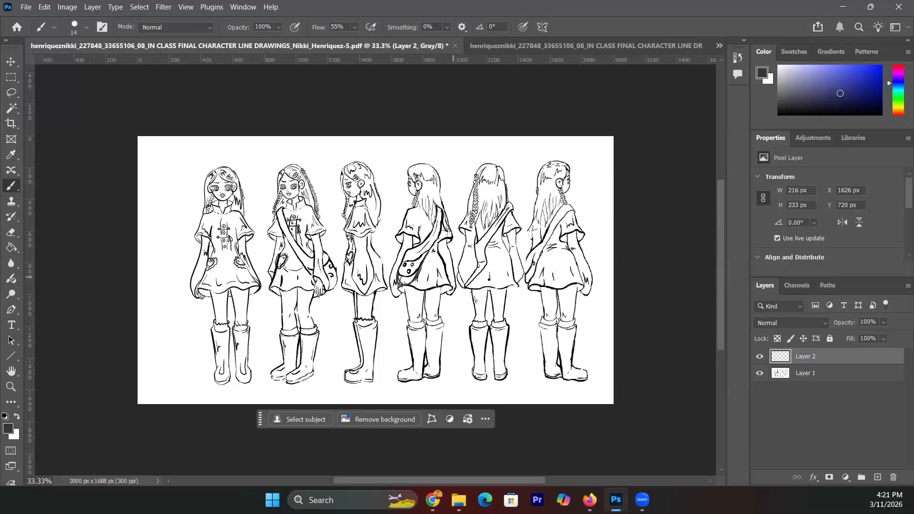
- Paint correction strokes on the last, first and third figures, then an arrowhead at the first figure's shoulder
{"action": "mouse_move", "coordinate": [526, 263]}
{"action": "left_mouse_down"}
{"action": "mouse_move", "coordinate": [522, 286]}
{"action": "mouse_move", "coordinate": [521, 276]}
{"action": "left_mouse_up"}
{"action": "left_click_drag", "start_coordinate": [534, 246], "coordinate": [521, 284]}
{"action": "left_click_drag", "start_coordinate": [255, 193], "coordinate": [248, 212]}
{"action": "left_click_drag", "start_coordinate": [385, 270], "coordinate": [376, 287]}
{"action": "left_click_drag", "start_coordinate": [370, 250], "coordinate": [382, 248]}
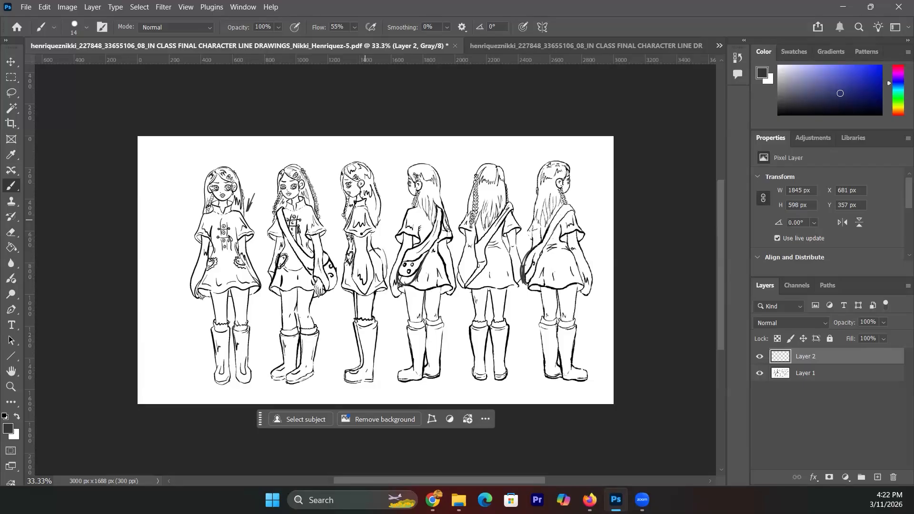
{"action": "mouse_move", "coordinate": [351, 240]}
{"action": "left_mouse_down"}
{"action": "mouse_move", "coordinate": [353, 252]}
{"action": "mouse_move", "coordinate": [372, 232]}
{"action": "left_mouse_up"}
{"action": "left_click_drag", "start_coordinate": [372, 212], "coordinate": [375, 237]}
{"action": "mouse_move", "coordinate": [252, 205]}
{"action": "left_mouse_down"}
{"action": "mouse_move", "coordinate": [255, 190]}
{"action": "mouse_move", "coordinate": [249, 211]}
{"action": "mouse_move", "coordinate": [258, 188]}
{"action": "mouse_move", "coordinate": [253, 203]}
{"action": "left_mouse_up"}
- Open the next student's v01-2 Coraline Rough 3/4 Action Poses sheet from the document overflow list
{"action": "left_click", "coordinate": [720, 46]}
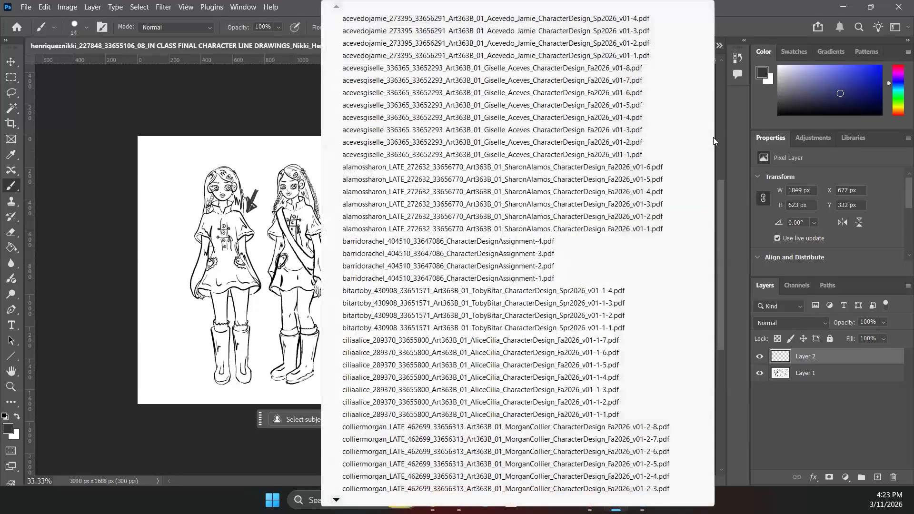
{"action": "mouse_move", "coordinate": [517, 500]}
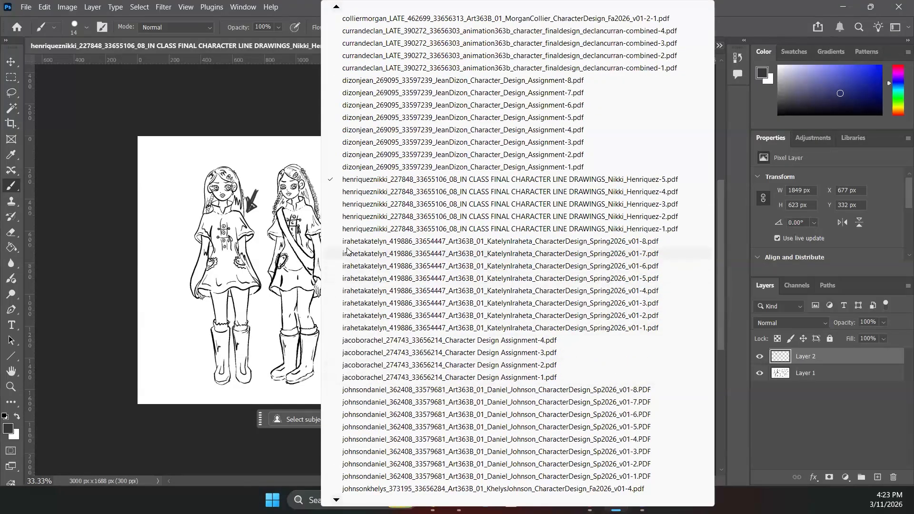
{"action": "left_click", "coordinate": [345, 316]}
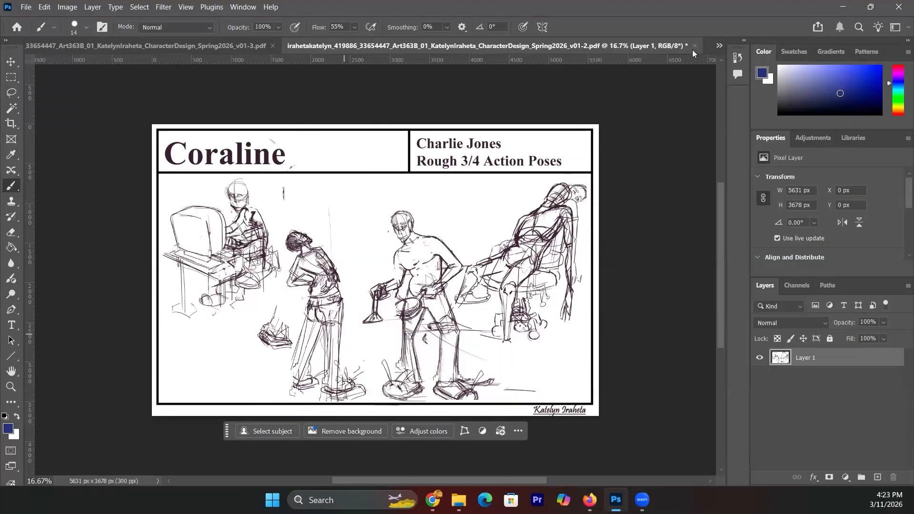
- View the v01-3 rough facial expressions sheet, then move on to the v01-4 orthographic drawing sheet
{"action": "left_click", "coordinate": [720, 47]}
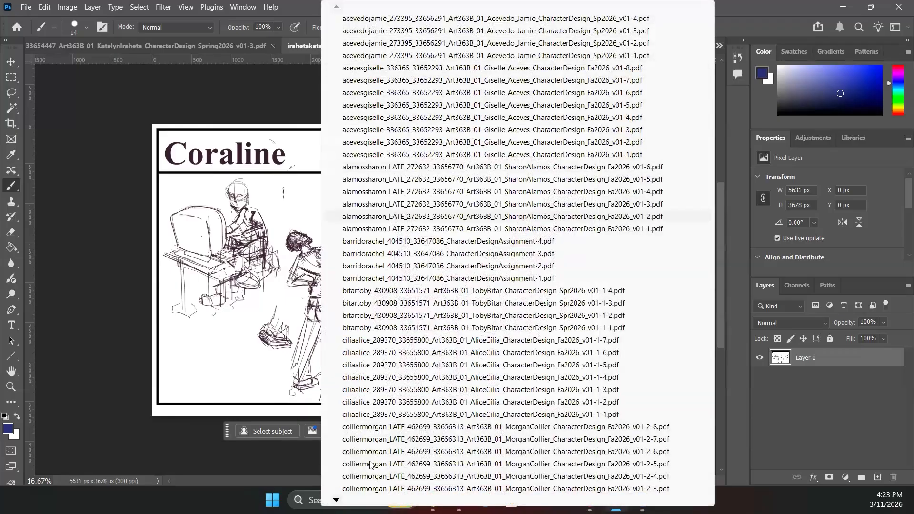
{"action": "mouse_move", "coordinate": [336, 500]}
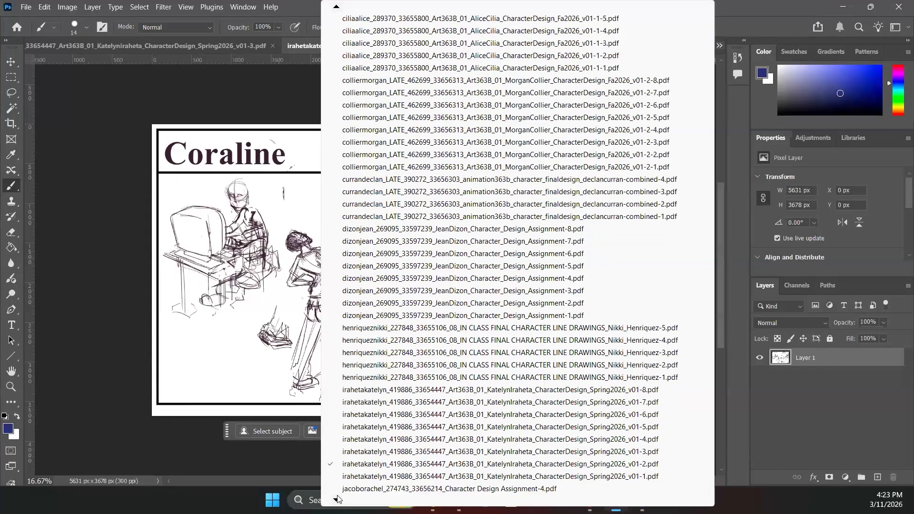
{"action": "left_click", "coordinate": [351, 431]}
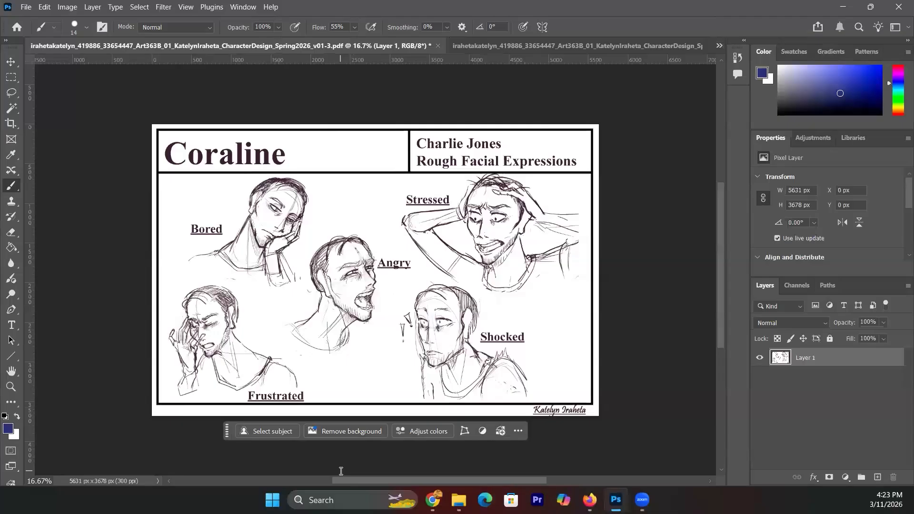
{"action": "left_click", "coordinate": [719, 44]}
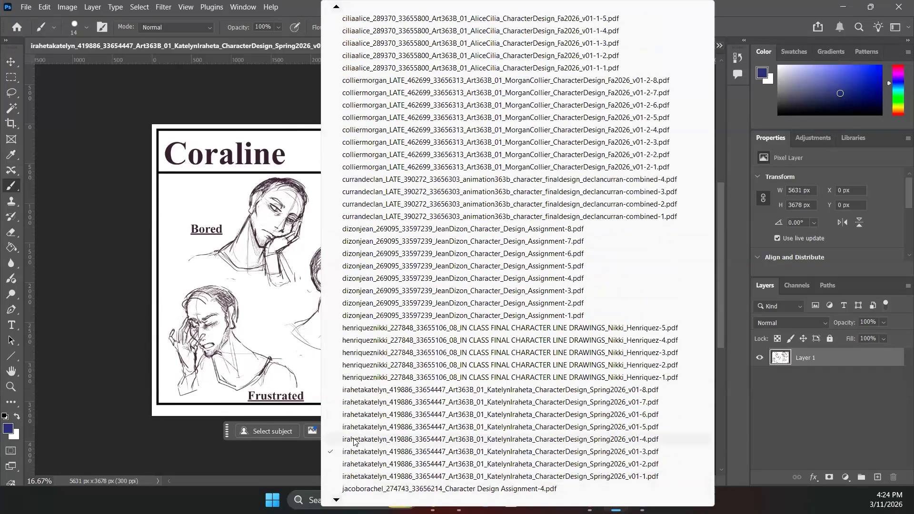
{"action": "left_click", "coordinate": [352, 441]}
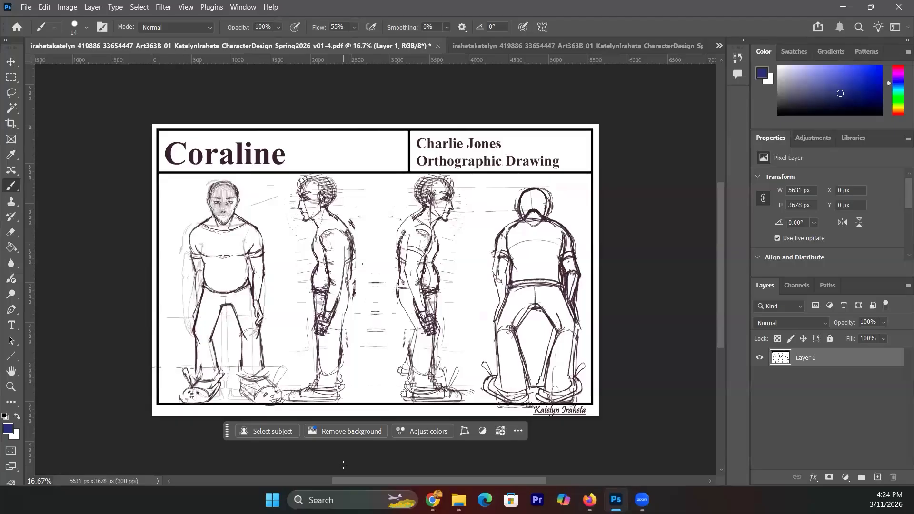
- Switch to the v01-5 Coraline 3/4 Front and Back sheet
{"action": "left_click", "coordinate": [718, 47]}
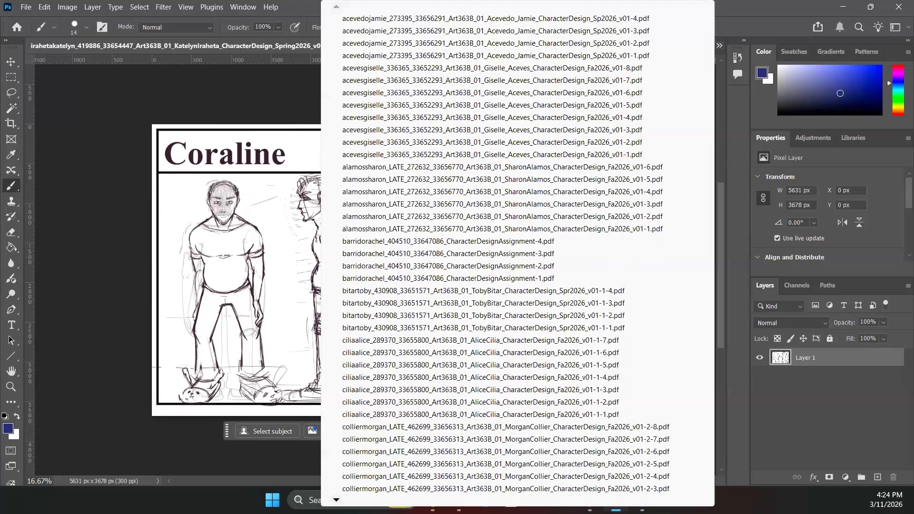
{"action": "mouse_move", "coordinate": [336, 500]}
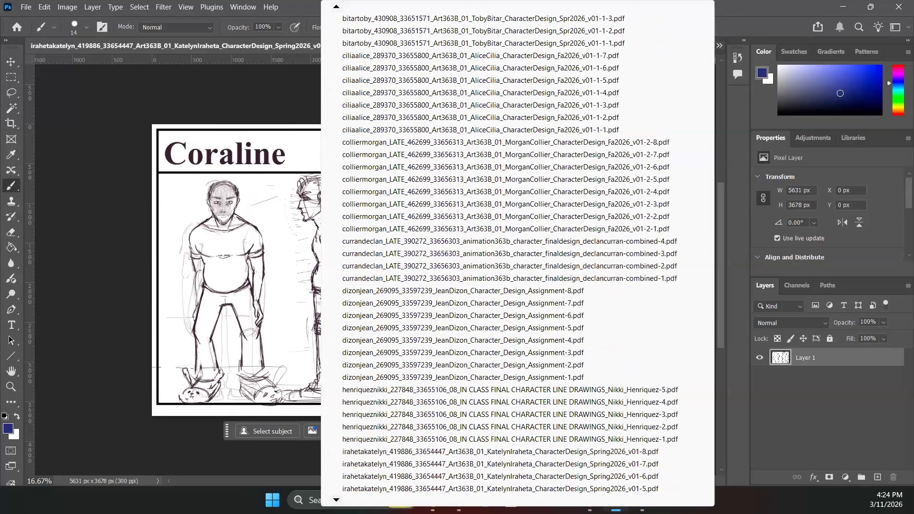
{"action": "left_click", "coordinate": [351, 450]}
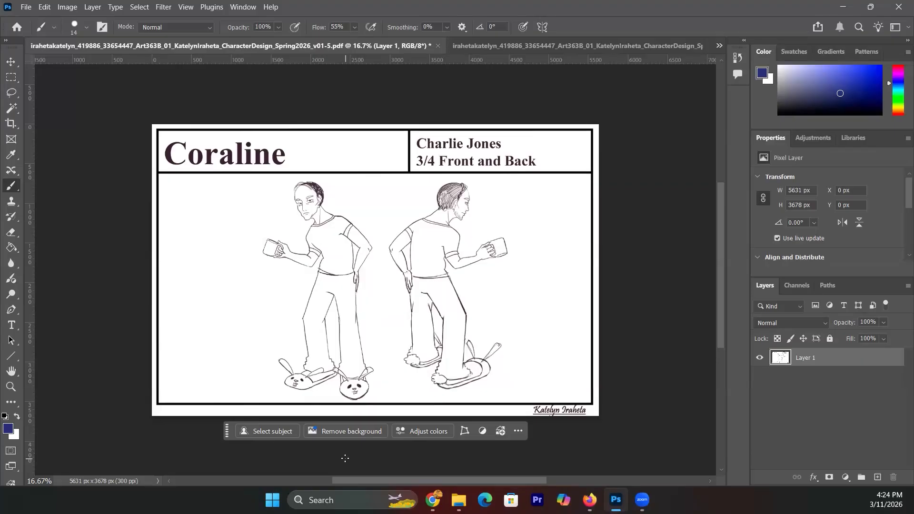
- Switch to the v01-6 Coraline 3/4 Action Poses sheet
{"action": "left_click", "coordinate": [719, 45]}
{"action": "mouse_move", "coordinate": [337, 500]}
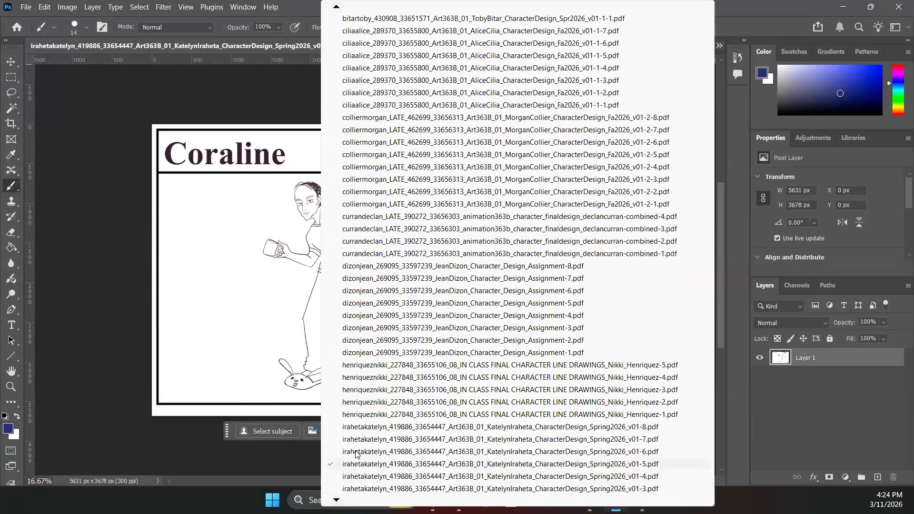
{"action": "left_click", "coordinate": [350, 462]}
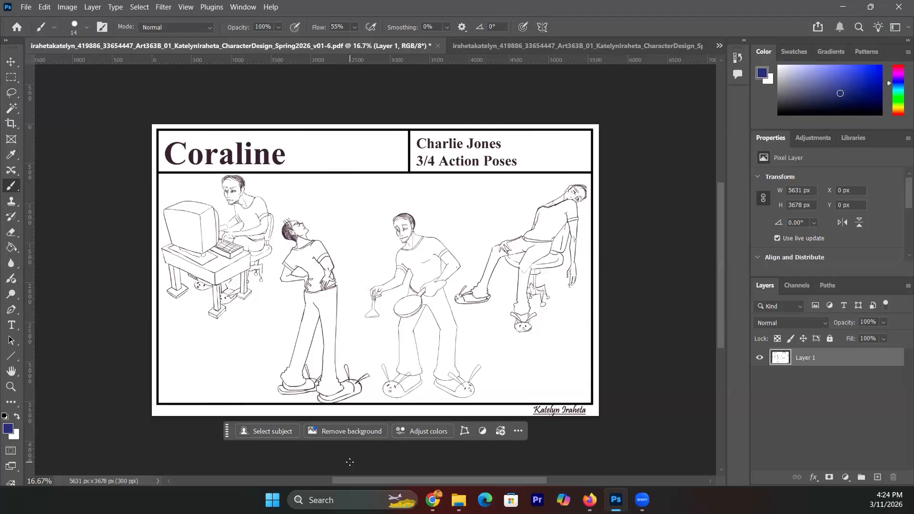
- Open the v01-7 Coraline facial expressions sheet with the Bored, Stressed, Angry, Frustrated and Shocked faces
{"action": "left_click", "coordinate": [720, 47]}
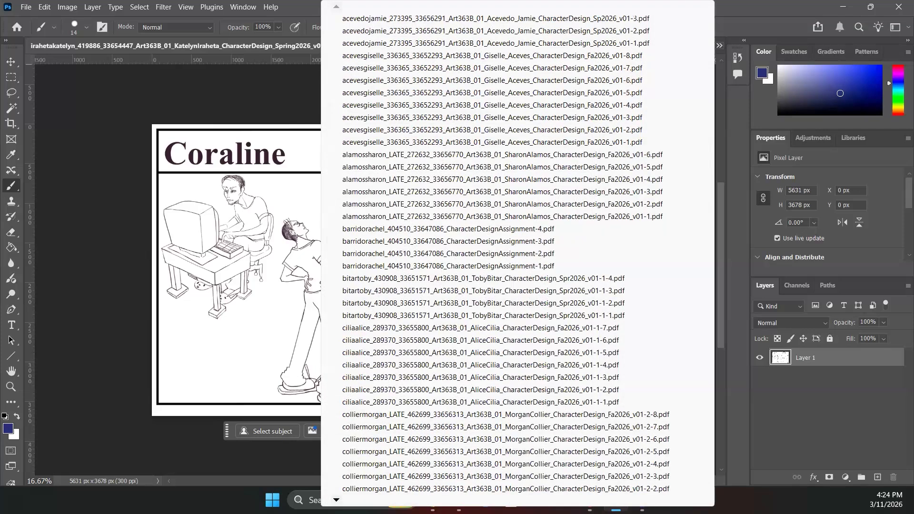
{"action": "mouse_move", "coordinate": [336, 500]}
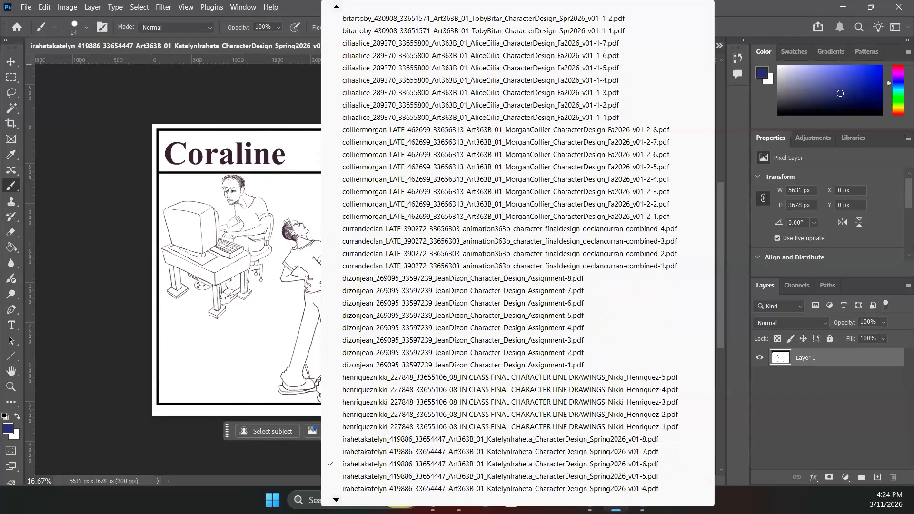
{"action": "left_click", "coordinate": [392, 405]}
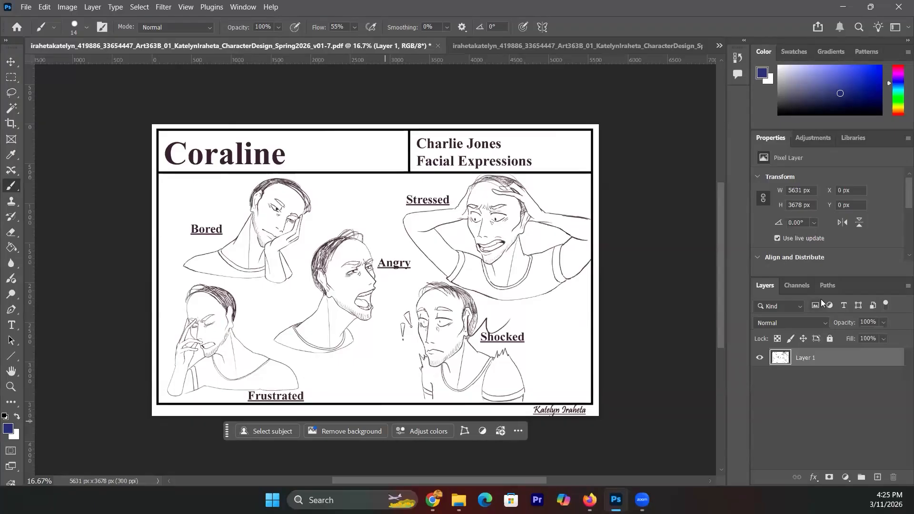
- Draw trial curved marks beside the Coraline and Facial Expressions titles, then undo them
{"action": "mouse_move", "coordinate": [313, 164]}
{"action": "left_mouse_down"}
{"action": "mouse_move", "coordinate": [309, 144]}
{"action": "mouse_move", "coordinate": [292, 140]}
{"action": "left_mouse_up"}
{"action": "left_click_drag", "start_coordinate": [543, 165], "coordinate": [530, 140]}
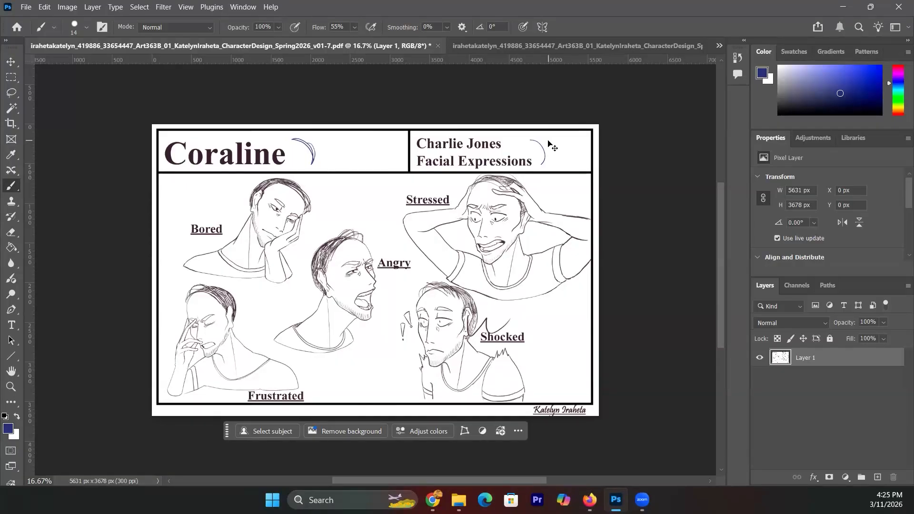
{"action": "key", "text": "ctrl+z"}
{"action": "key", "text": "ctrl+z"}
- Switch to the v01-8 Coraline orthographic drawing page
{"action": "left_click", "coordinate": [718, 48]}
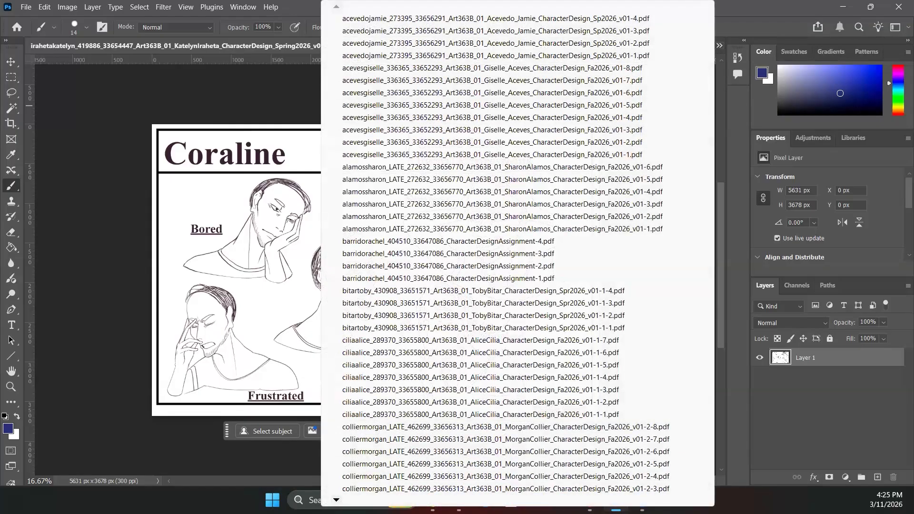
{"action": "scroll", "coordinate": [476, 488], "scroll_direction": "down", "scroll_amount": 4}
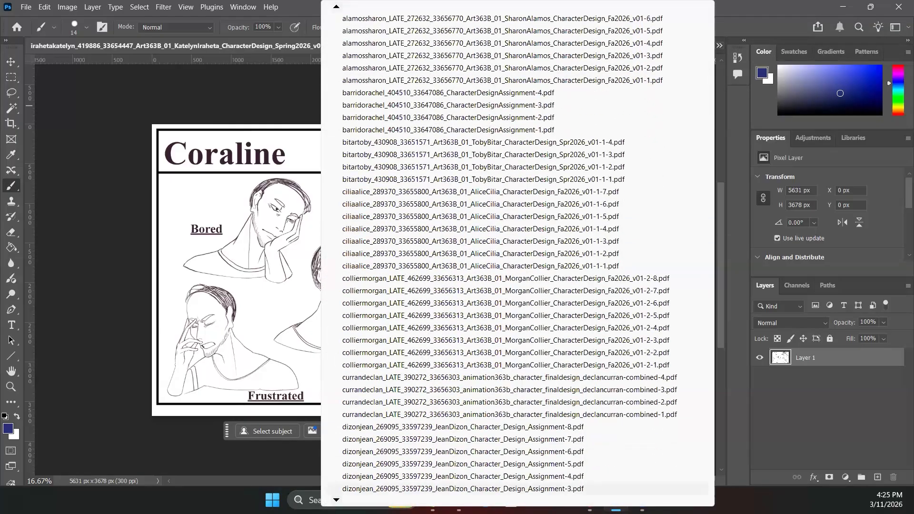
{"action": "scroll", "coordinate": [364, 437], "scroll_direction": "down", "scroll_amount": 4}
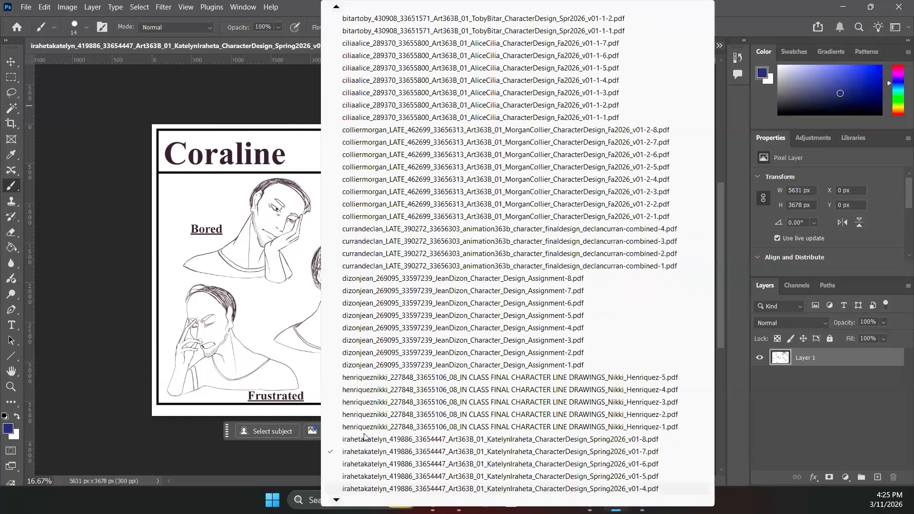
{"action": "left_click", "coordinate": [364, 439]}
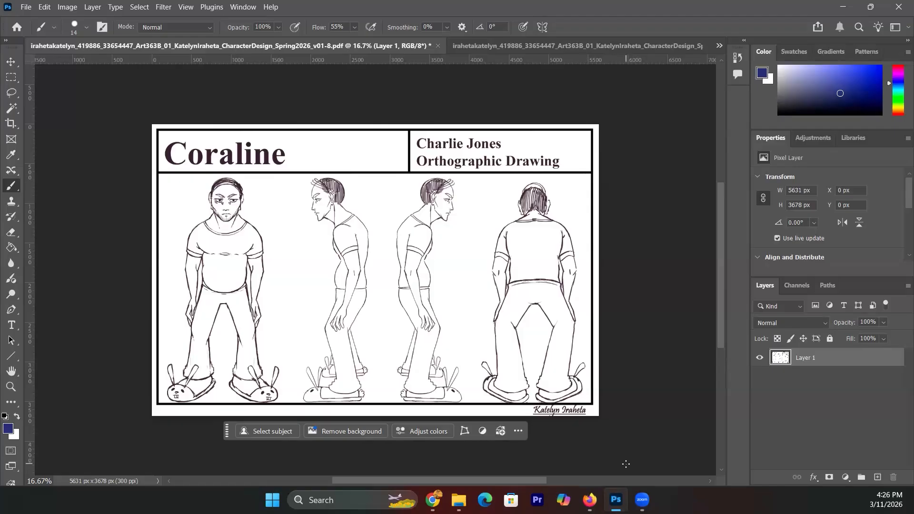
{"action": "left_click", "coordinate": [906, 286]}
{"action": "left_click", "coordinate": [817, 186]}
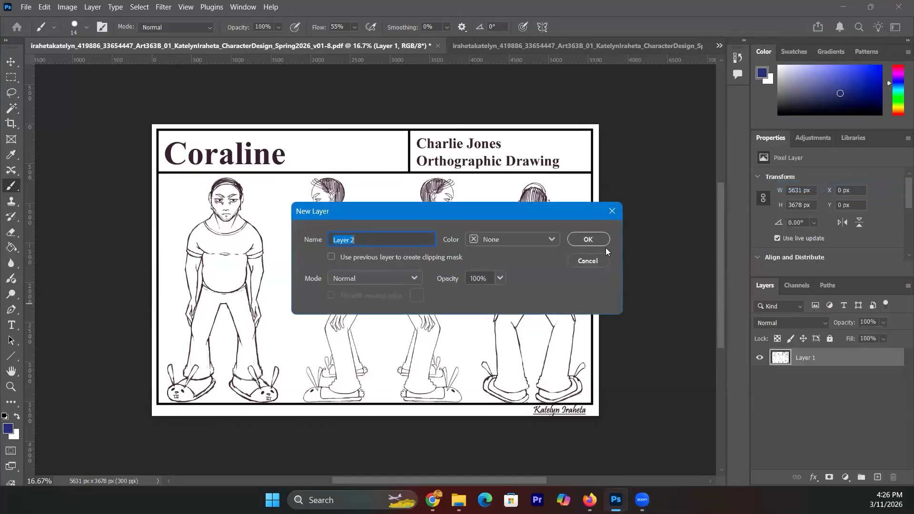
{"action": "left_click", "coordinate": [588, 240]}
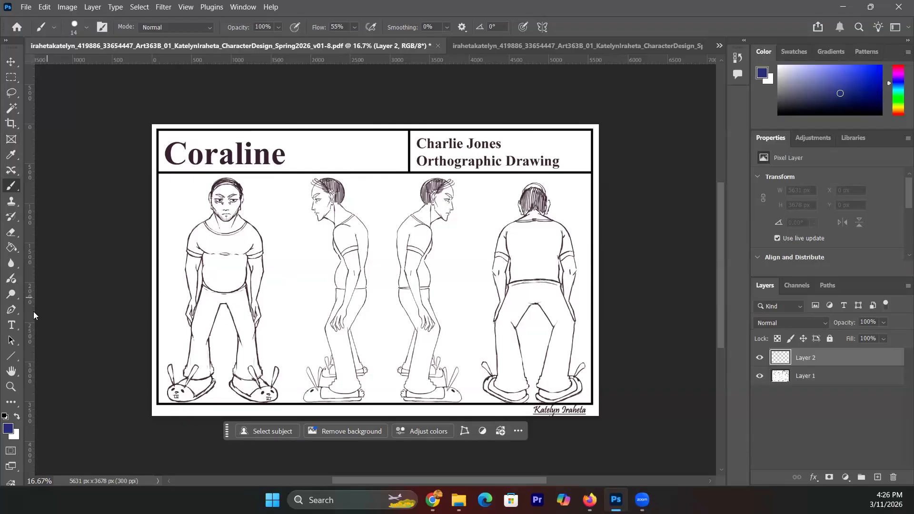
{"action": "left_click", "coordinate": [10, 357]}
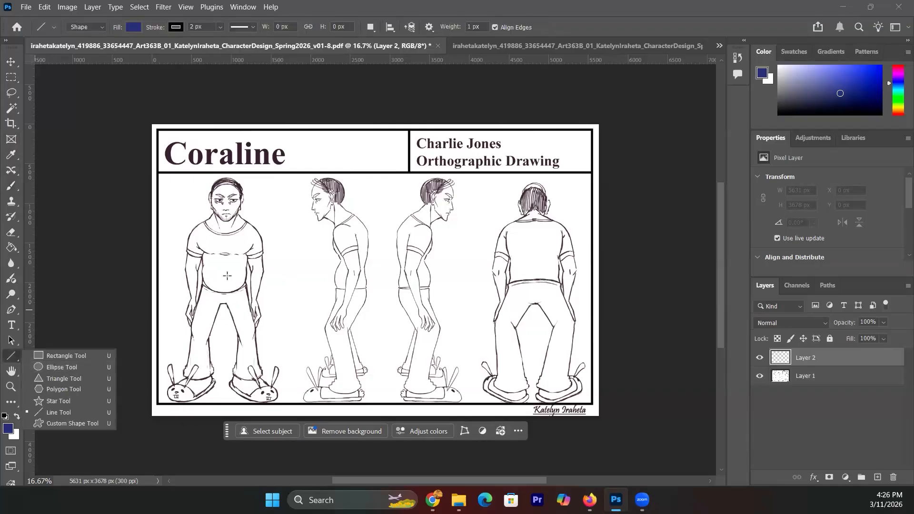
{"action": "left_click_drag", "start_coordinate": [204, 183], "coordinate": [556, 180]}
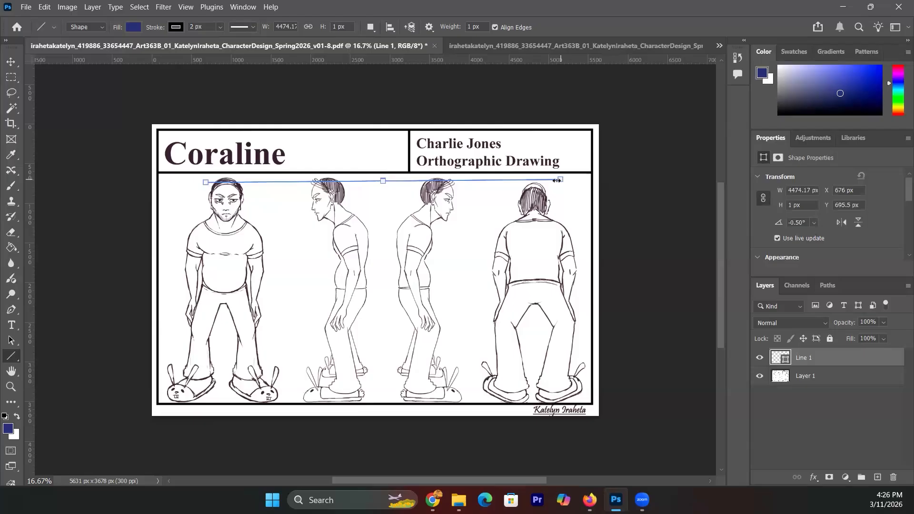
{"action": "left_click_drag", "start_coordinate": [557, 181], "coordinate": [560, 180]}
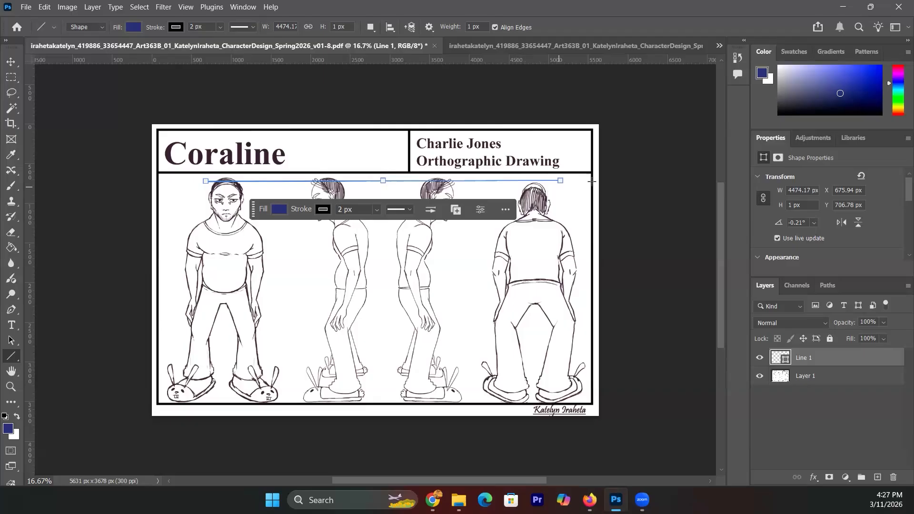
{"action": "key", "text": "ctrl+z"}
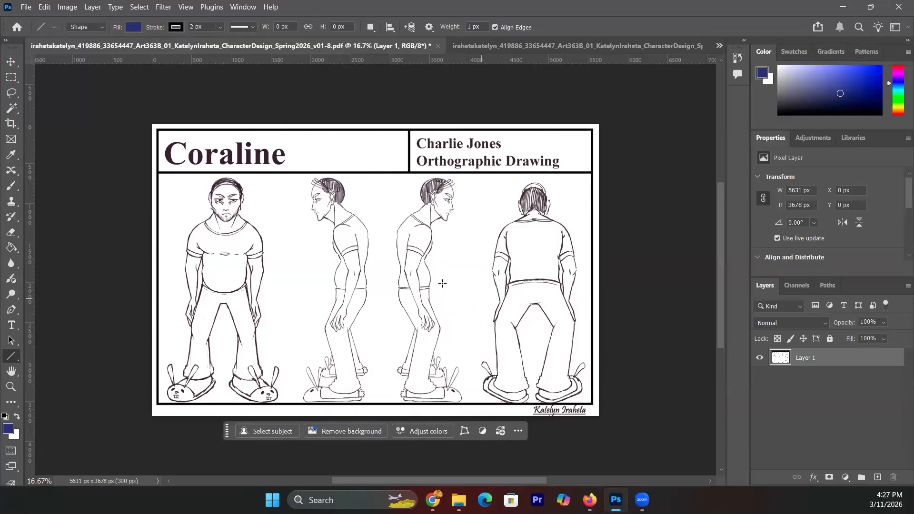
- Sketch a blue head and neck outline beside the front view, plus arrows toward the front figure and back-view head
{"action": "left_click", "coordinate": [18, 187]}
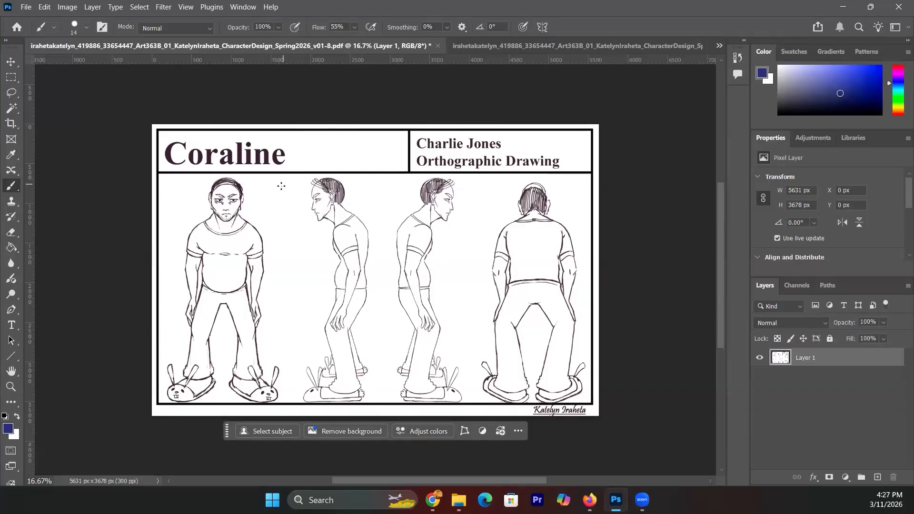
{"action": "mouse_move", "coordinate": [285, 185]}
{"action": "left_mouse_down"}
{"action": "mouse_move", "coordinate": [270, 196]}
{"action": "mouse_move", "coordinate": [275, 216]}
{"action": "mouse_move", "coordinate": [287, 219]}
{"action": "mouse_move", "coordinate": [297, 204]}
{"action": "mouse_move", "coordinate": [297, 185]}
{"action": "mouse_move", "coordinate": [280, 177]}
{"action": "mouse_move", "coordinate": [275, 218]}
{"action": "left_mouse_up"}
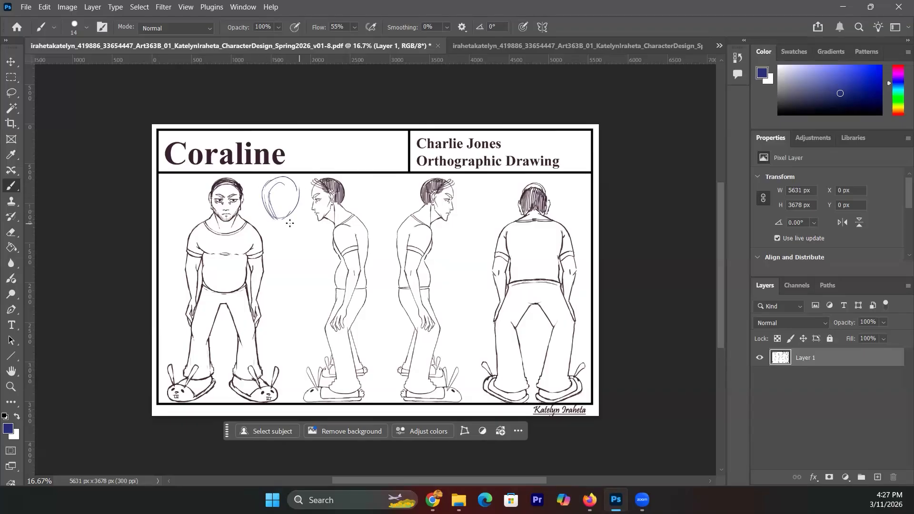
{"action": "mouse_move", "coordinate": [294, 209]}
{"action": "left_mouse_down"}
{"action": "mouse_move", "coordinate": [279, 224]}
{"action": "mouse_move", "coordinate": [267, 210]}
{"action": "mouse_move", "coordinate": [249, 228]}
{"action": "left_mouse_up"}
{"action": "left_click_drag", "start_coordinate": [299, 210], "coordinate": [315, 245]}
{"action": "left_click_drag", "start_coordinate": [285, 248], "coordinate": [266, 244]}
{"action": "mouse_move", "coordinate": [266, 244]}
{"action": "left_mouse_down"}
{"action": "mouse_move", "coordinate": [276, 251]}
{"action": "mouse_move", "coordinate": [269, 244]}
{"action": "left_mouse_up"}
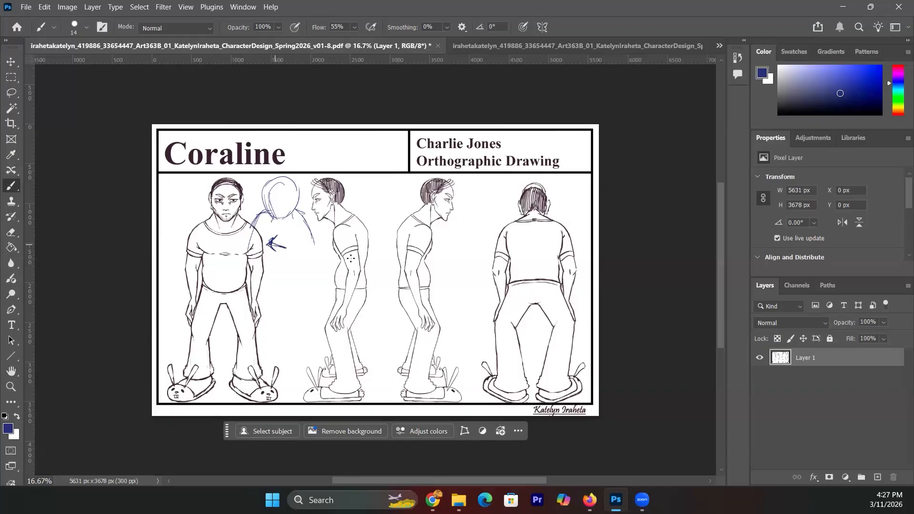
{"action": "left_click_drag", "start_coordinate": [487, 237], "coordinate": [466, 247]}
{"action": "mouse_move", "coordinate": [482, 232]}
{"action": "left_mouse_down"}
{"action": "mouse_move", "coordinate": [490, 236]}
{"action": "mouse_move", "coordinate": [484, 243]}
{"action": "mouse_move", "coordinate": [482, 234]}
{"action": "left_mouse_up"}
- Sketch a second blue oval head below the first, with shoulder curves and guide lines
{"action": "mouse_move", "coordinate": [288, 275]}
{"action": "left_mouse_down"}
{"action": "mouse_move", "coordinate": [282, 294]}
{"action": "mouse_move", "coordinate": [310, 289]}
{"action": "left_mouse_up"}
{"action": "left_click_drag", "start_coordinate": [288, 279], "coordinate": [267, 300]}
{"action": "left_click_drag", "start_coordinate": [307, 276], "coordinate": [332, 301]}
{"action": "mouse_move", "coordinate": [291, 274]}
{"action": "left_mouse_down"}
{"action": "mouse_move", "coordinate": [308, 291]}
{"action": "mouse_move", "coordinate": [288, 276]}
{"action": "mouse_move", "coordinate": [296, 272]}
{"action": "mouse_move", "coordinate": [280, 268]}
{"action": "mouse_move", "coordinate": [301, 277]}
{"action": "mouse_move", "coordinate": [311, 253]}
{"action": "mouse_move", "coordinate": [283, 266]}
{"action": "mouse_move", "coordinate": [291, 238]}
{"action": "left_mouse_up"}
{"action": "left_click_drag", "start_coordinate": [294, 238], "coordinate": [280, 245]}
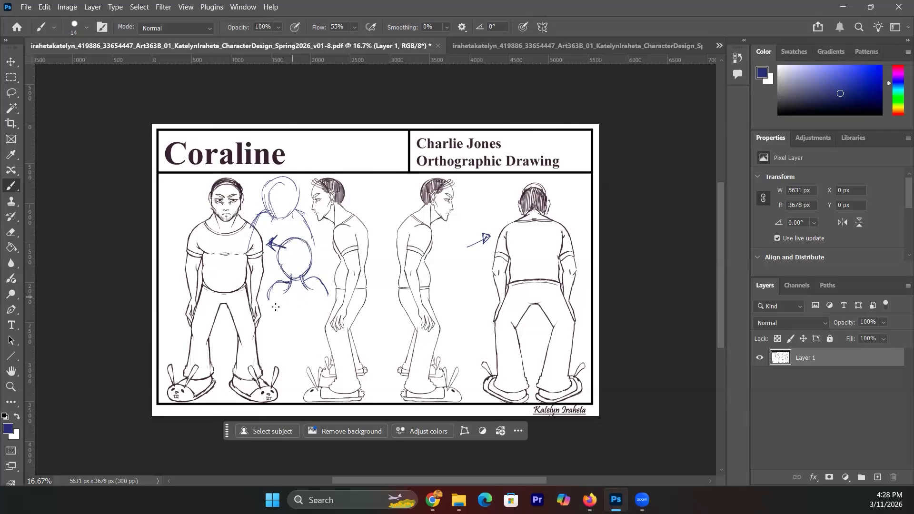
{"action": "left_click_drag", "start_coordinate": [269, 296], "coordinate": [264, 320]}
{"action": "left_click_drag", "start_coordinate": [316, 298], "coordinate": [322, 318]}
- Remove the blue head sketches and arrows with the Eraser and undo, leaving one arc by the front head
{"action": "left_click", "coordinate": [11, 232]}
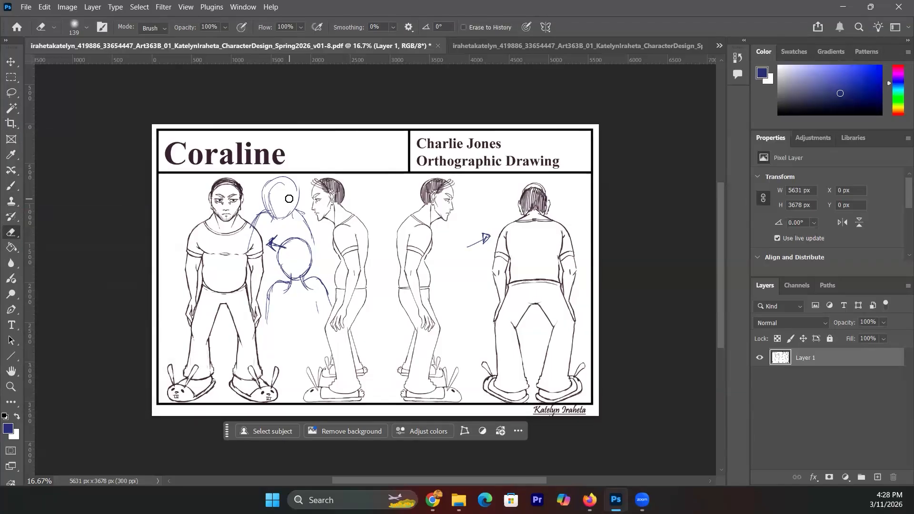
{"action": "mouse_move", "coordinate": [274, 185]}
{"action": "left_mouse_down"}
{"action": "mouse_move", "coordinate": [259, 215]}
{"action": "mouse_move", "coordinate": [285, 194]}
{"action": "mouse_move", "coordinate": [302, 217]}
{"action": "left_mouse_up"}
{"action": "key", "text": "ctrl+z"}
{"action": "left_click_drag", "start_coordinate": [329, 291], "coordinate": [331, 307]}
{"action": "left_click_drag", "start_coordinate": [267, 295], "coordinate": [268, 324]}
{"action": "mouse_move", "coordinate": [309, 241]}
{"action": "left_mouse_down"}
{"action": "mouse_move", "coordinate": [279, 264]}
{"action": "mouse_move", "coordinate": [309, 276]}
{"action": "left_mouse_up"}
{"action": "key", "text": "ctrl+z"}
{"action": "key", "text": "ctrl+z"}
{"action": "key", "text": "ctrl+z"}
{"action": "key", "text": "ctrl+z"}
{"action": "key", "text": "ctrl+z"}
{"action": "key", "text": "ctrl+z"}
{"action": "key", "text": "ctrl+z"}
{"action": "key", "text": "ctrl+z"}
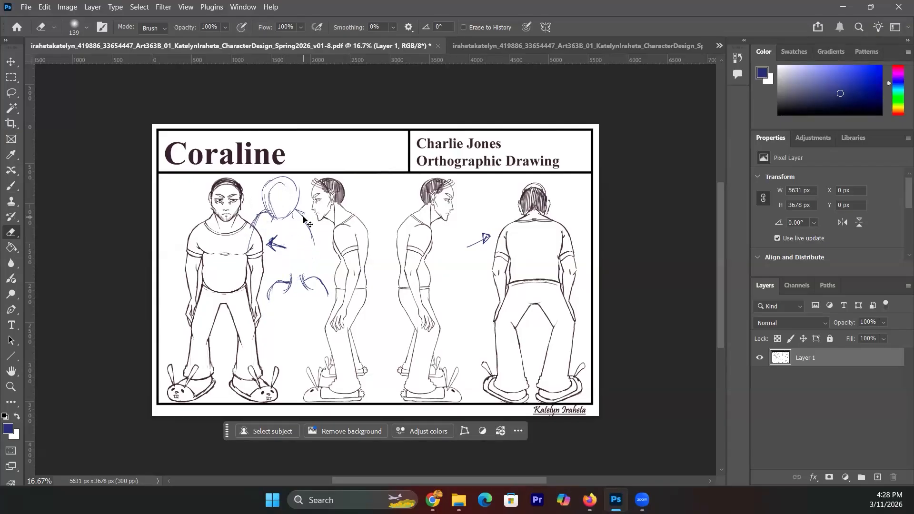
{"action": "key", "text": "ctrl+z"}
{"action": "key", "text": "ctrl+z"}
{"action": "key", "text": "ctrl+z"}
{"action": "key", "text": "ctrl+z"}
{"action": "key", "text": "ctrl+z"}
{"action": "key", "text": "ctrl+z"}
{"action": "key", "text": "ctrl+z"}
{"action": "key", "text": "ctrl+z"}
{"action": "key", "text": "ctrl+z"}
{"action": "key", "text": "ctrl+z"}
{"action": "key", "text": "ctrl+z"}
{"action": "key", "text": "ctrl+z"}
{"action": "key", "text": "ctrl+z"}
{"action": "key", "text": "ctrl+z"}
{"action": "key", "text": "ctrl+z"}
{"action": "key", "text": "ctrl+z"}
{"action": "key", "text": "ctrl+z"}
{"action": "key", "text": "ctrl+z"}
{"action": "key", "text": "ctrl+z"}
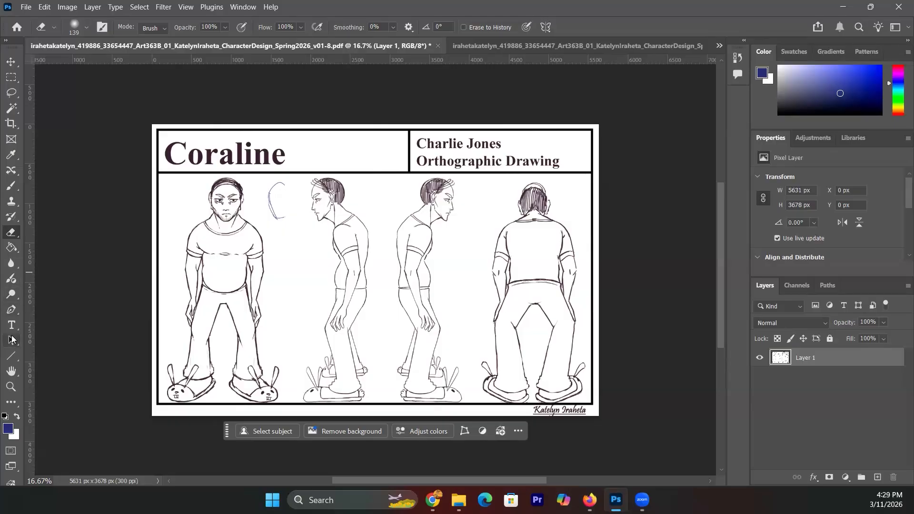
{"action": "left_click", "coordinate": [18, 192]}
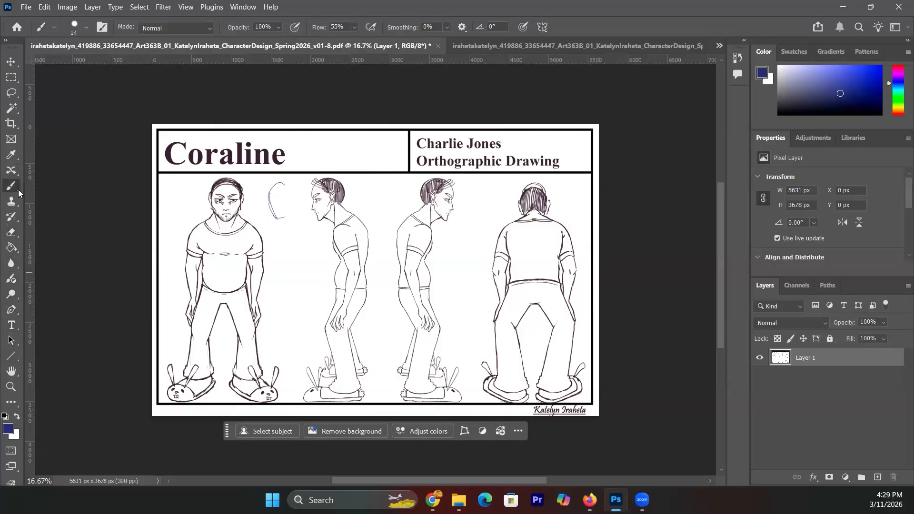
- Add Layer 2 and brush a blue arrow toward the back-view head, plus an arc over the upper head
{"action": "left_click", "coordinate": [907, 286]}
{"action": "left_click", "coordinate": [831, 186]}
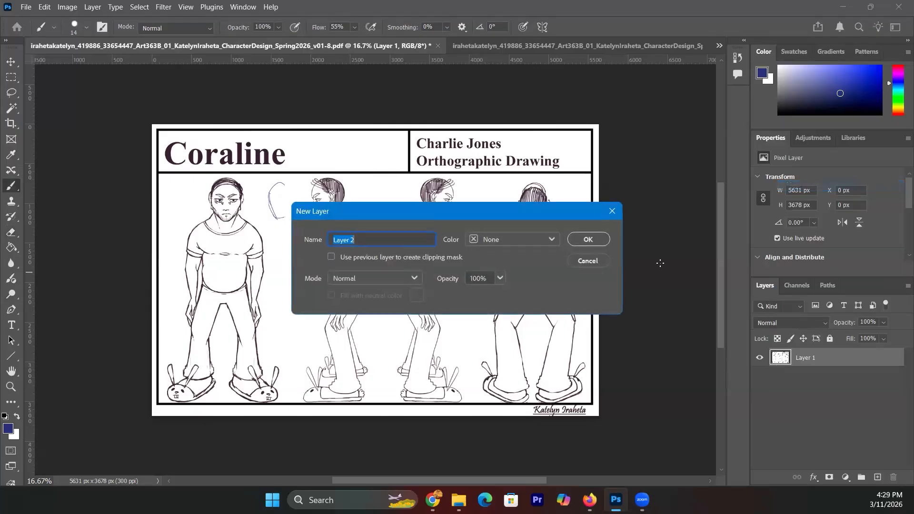
{"action": "left_click", "coordinate": [590, 239]}
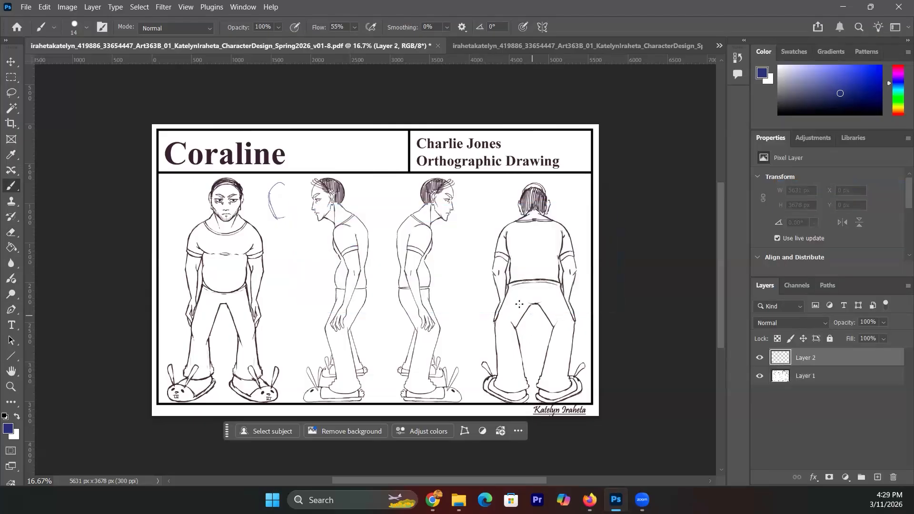
{"action": "left_click_drag", "start_coordinate": [488, 211], "coordinate": [500, 216]}
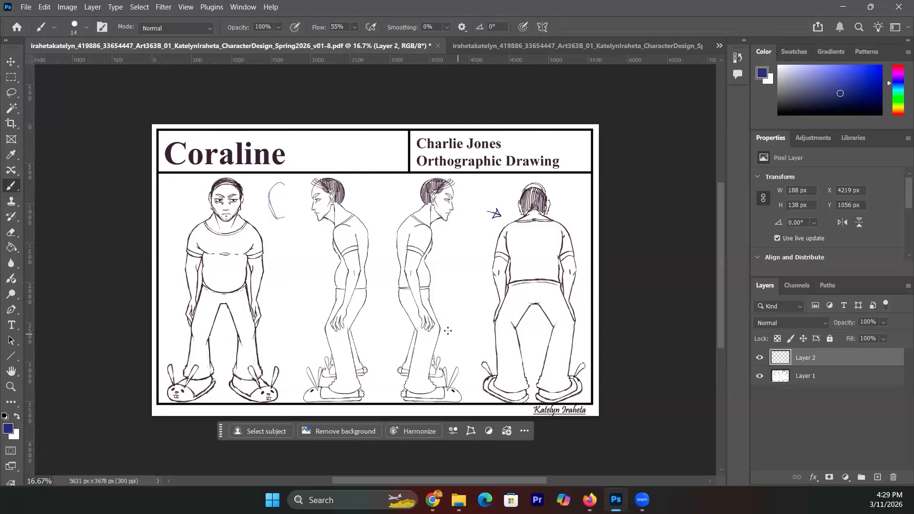
{"action": "mouse_move", "coordinate": [288, 182]}
{"action": "left_mouse_down"}
{"action": "mouse_move", "coordinate": [272, 210]}
{"action": "mouse_move", "coordinate": [271, 201]}
{"action": "mouse_move", "coordinate": [286, 216]}
{"action": "left_mouse_up"}
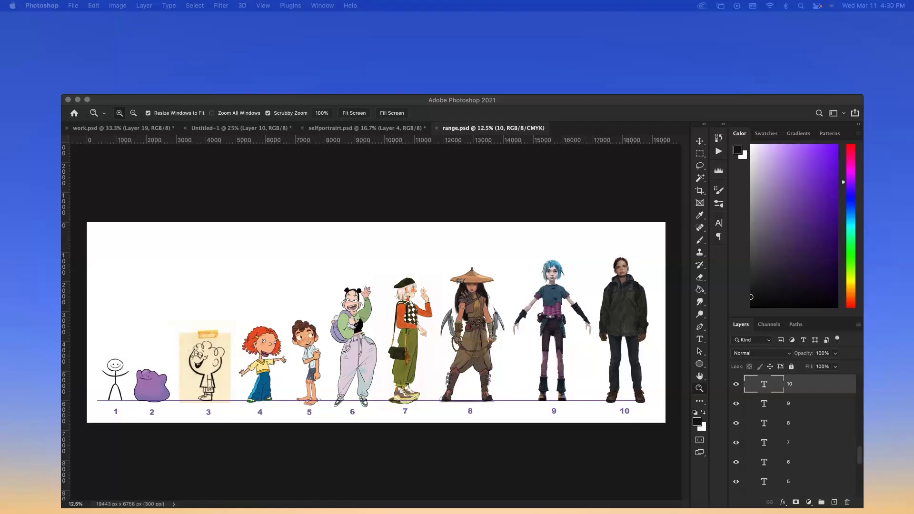
- Show the selfportrairt.jpg pencil sketch preview over the range.psd lineup in Photoshop
{"action": "left_click", "coordinate": [437, 272]}
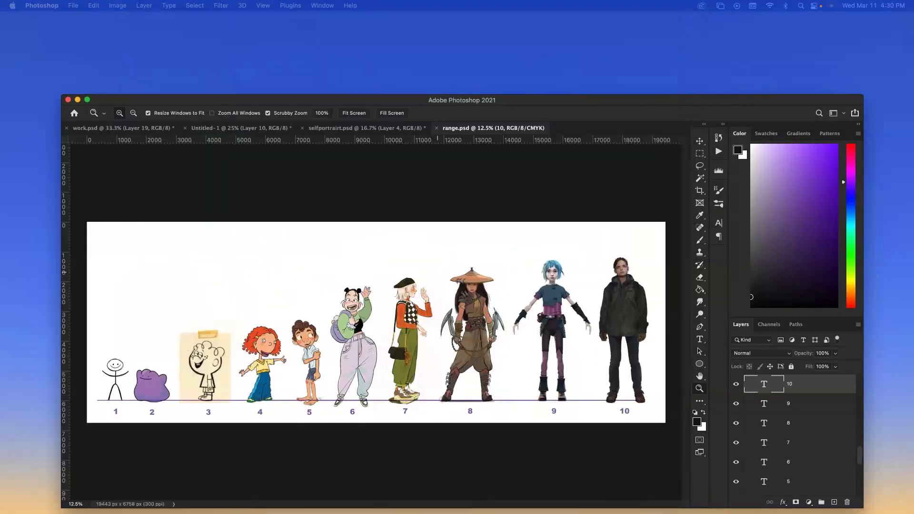
{"action": "key", "text": "super+t"}
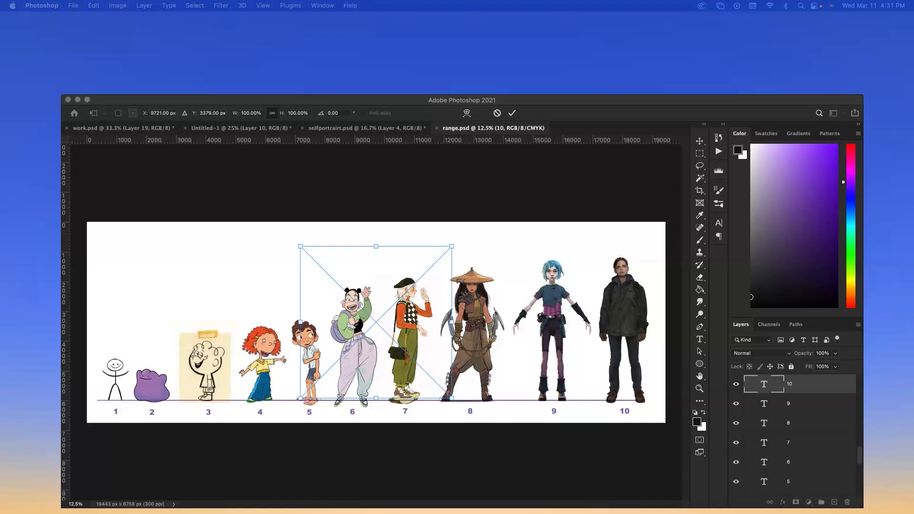
{"action": "left_click_drag", "start_coordinate": [457, 0], "coordinate": [507, 105]}
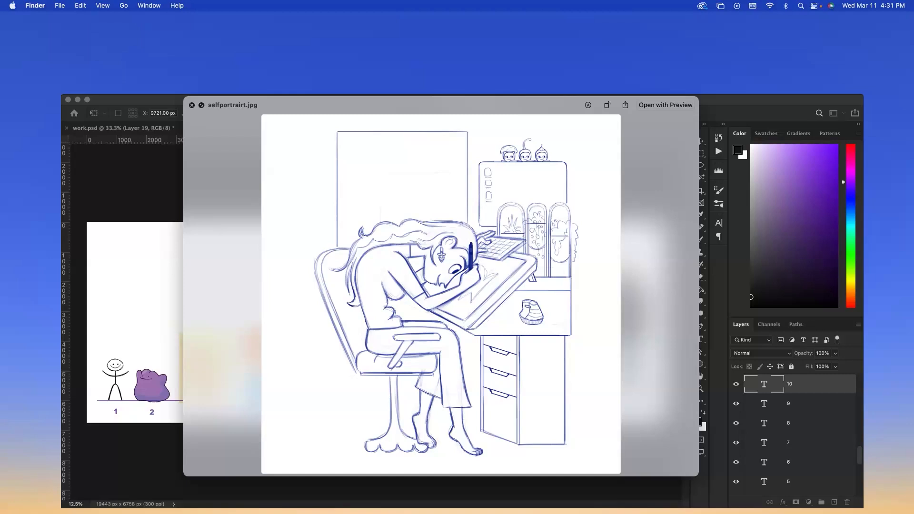
- Close the self-portrait preview and cancel placing it into the lineup
{"action": "left_click", "coordinate": [193, 105]}
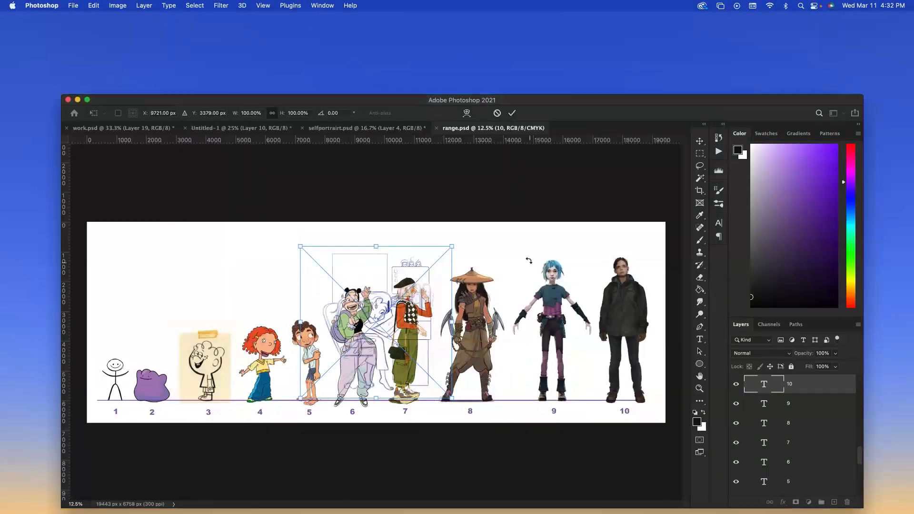
{"action": "key", "text": "Escape"}
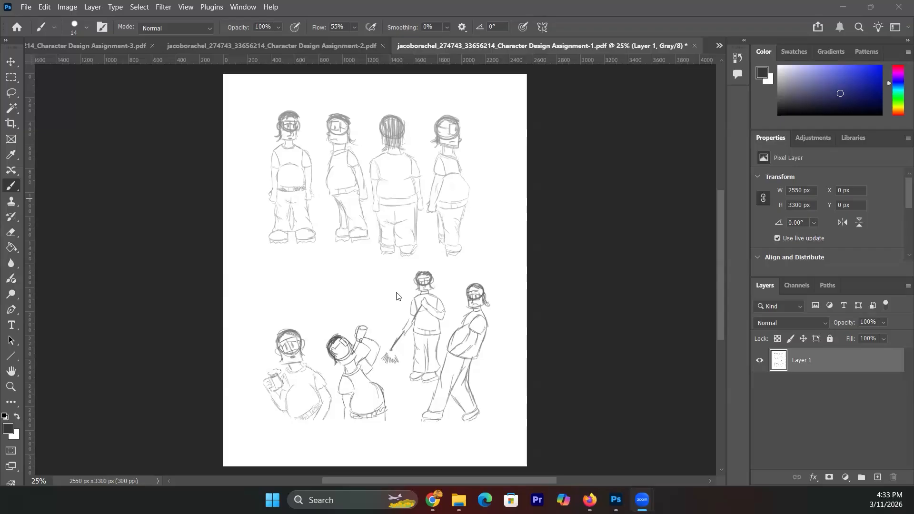
- Switch to Character Design Assignment-2.pdf from the overflow list of open documents
{"action": "left_click", "coordinate": [719, 45]}
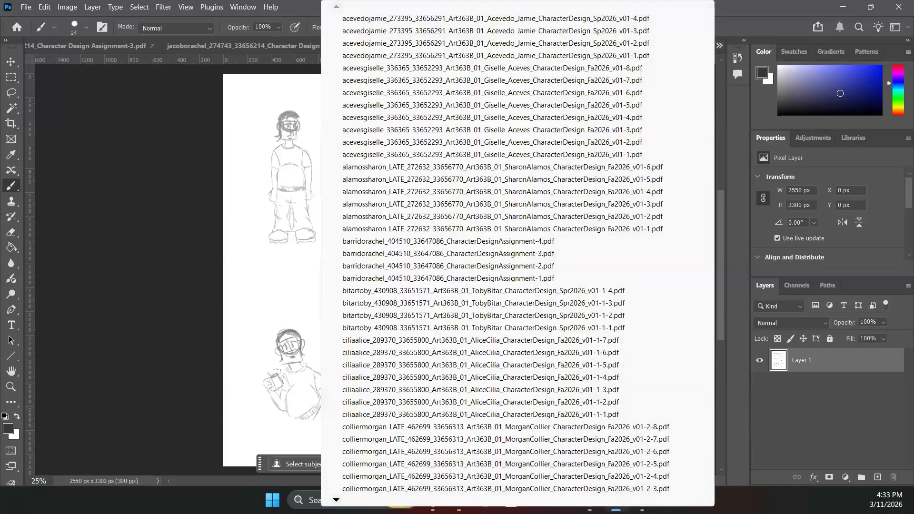
{"action": "scroll", "coordinate": [509, 278], "scroll_direction": "down", "scroll_amount": 3}
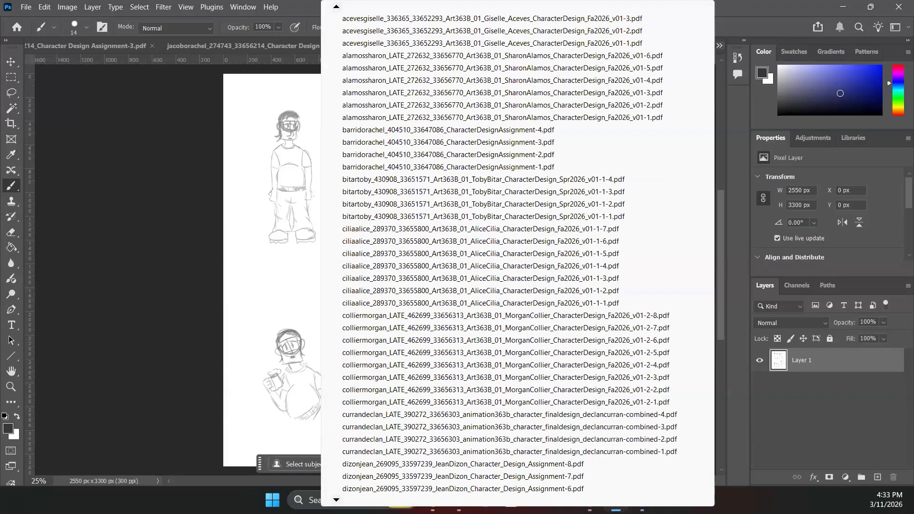
{"action": "scroll", "coordinate": [509, 278], "scroll_direction": "down", "scroll_amount": 4}
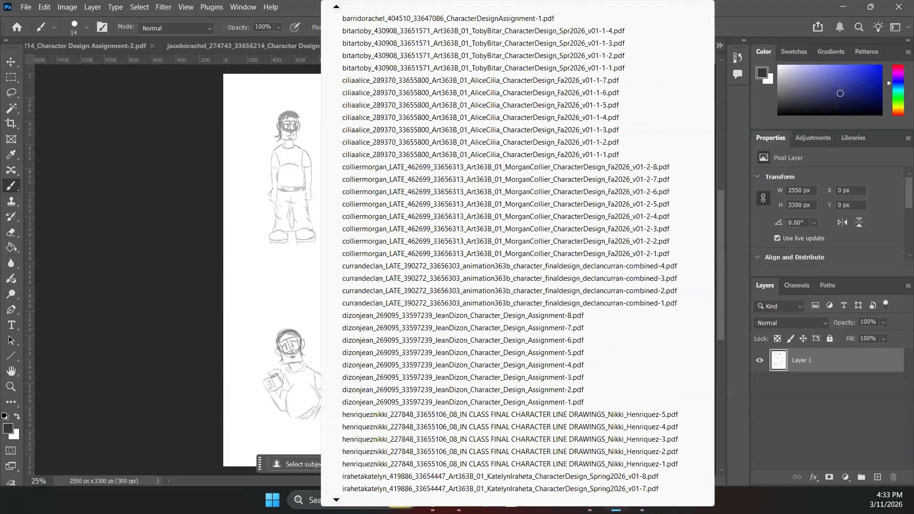
{"action": "scroll", "coordinate": [510, 279], "scroll_direction": "down", "scroll_amount": 4}
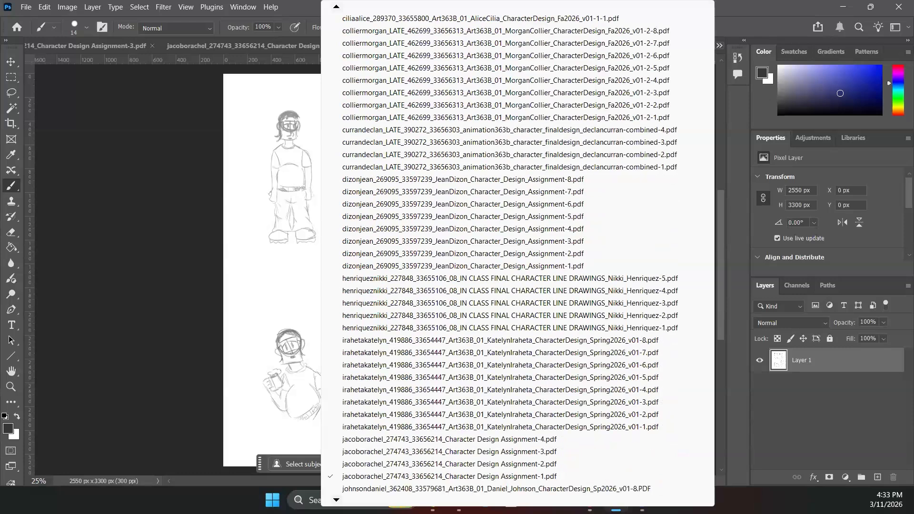
{"action": "scroll", "coordinate": [509, 278], "scroll_direction": "down", "scroll_amount": 1}
{"action": "scroll", "coordinate": [351, 443], "scroll_direction": "down", "scroll_amount": 1}
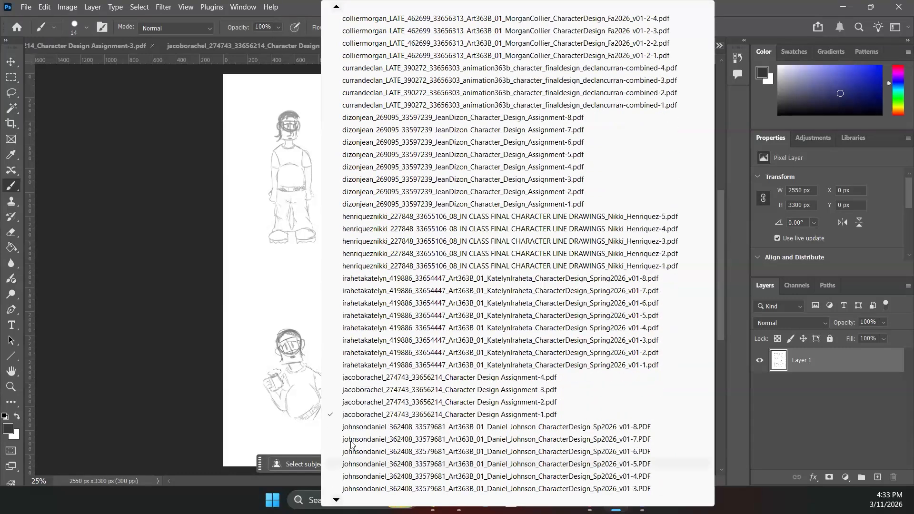
{"action": "left_click", "coordinate": [384, 402]}
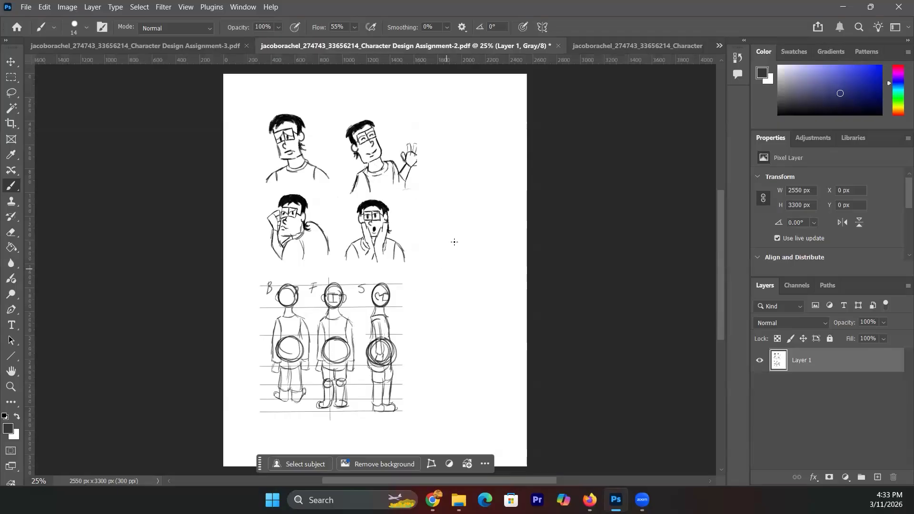
- Switch to Character Design Assignment-3.pdf from the open-documents list
{"action": "left_click", "coordinate": [719, 46]}
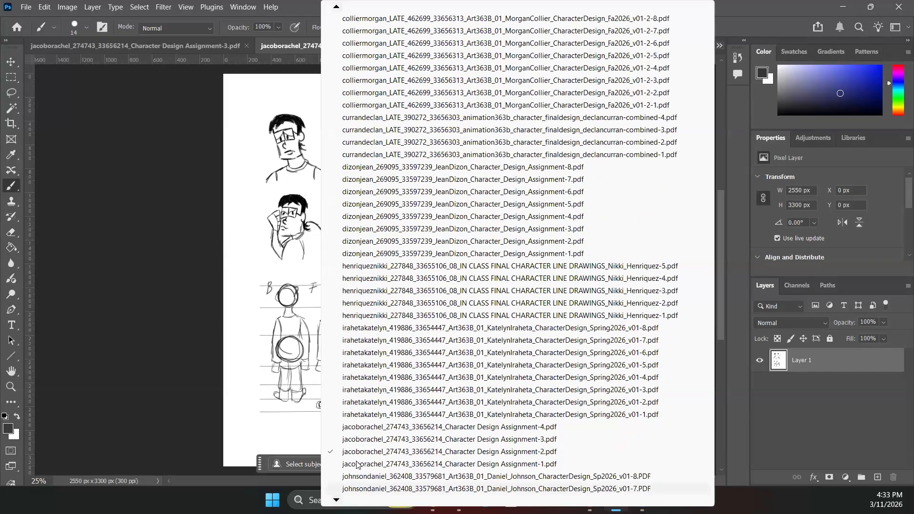
{"action": "left_click", "coordinate": [358, 440]}
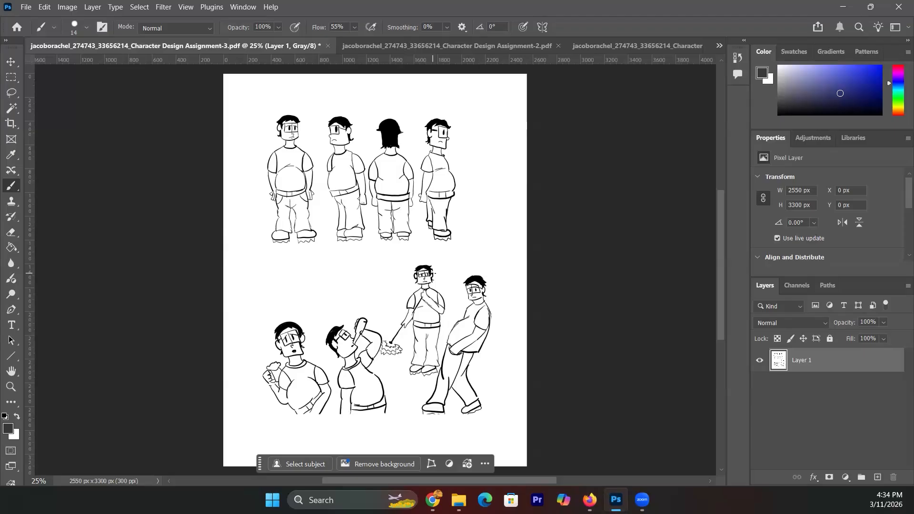
- Add Layer 2 and sketch a slanted eye shape with pupils beside the turnaround
{"action": "left_click", "coordinate": [907, 285]}
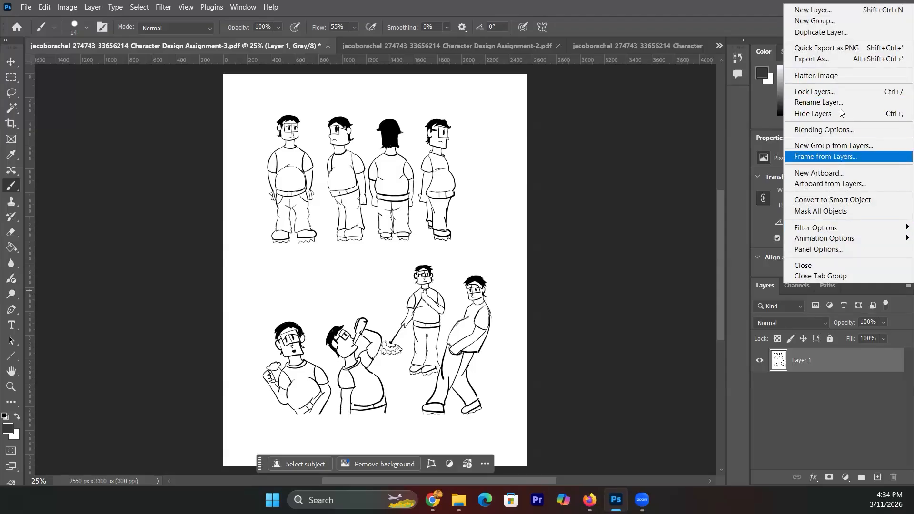
{"action": "left_click", "coordinate": [843, 11]}
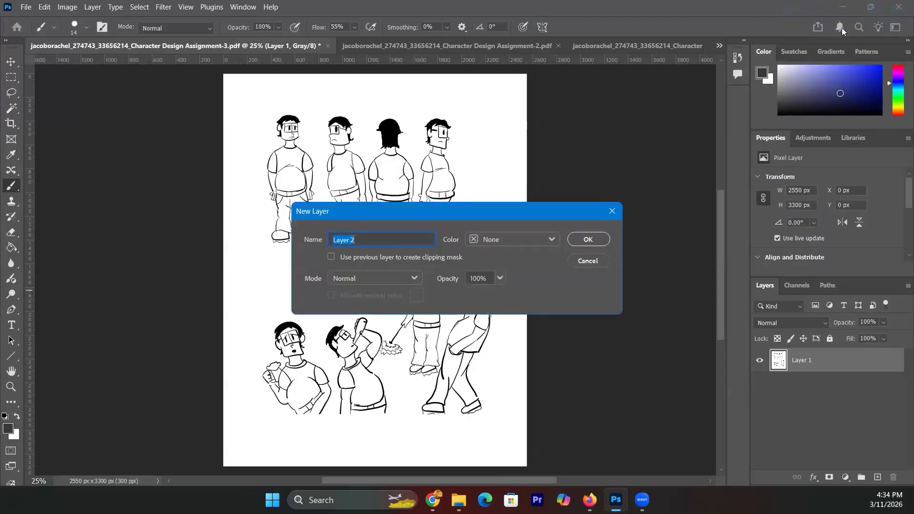
{"action": "left_click", "coordinate": [595, 242]}
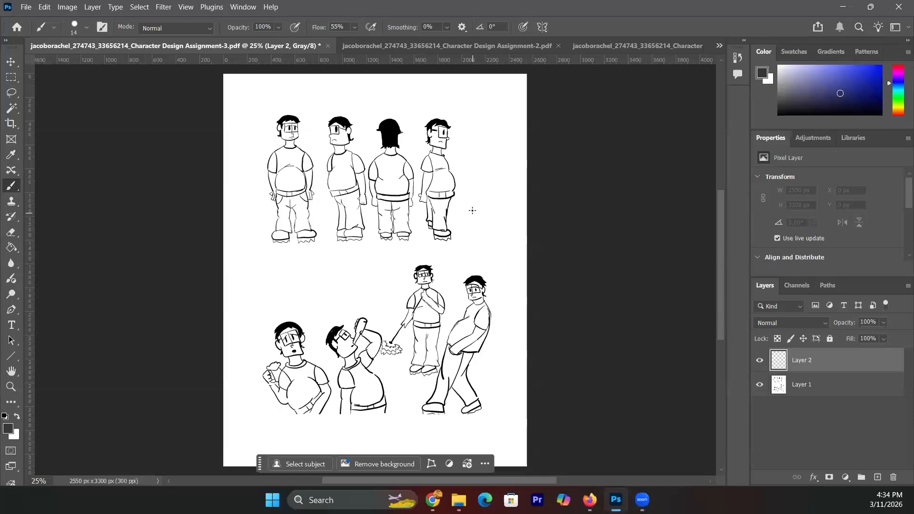
{"action": "mouse_move", "coordinate": [474, 206]}
{"action": "left_mouse_down"}
{"action": "mouse_move", "coordinate": [474, 222]}
{"action": "mouse_move", "coordinate": [501, 218]}
{"action": "mouse_move", "coordinate": [488, 200]}
{"action": "mouse_move", "coordinate": [503, 206]}
{"action": "mouse_move", "coordinate": [503, 218]}
{"action": "left_mouse_up"}
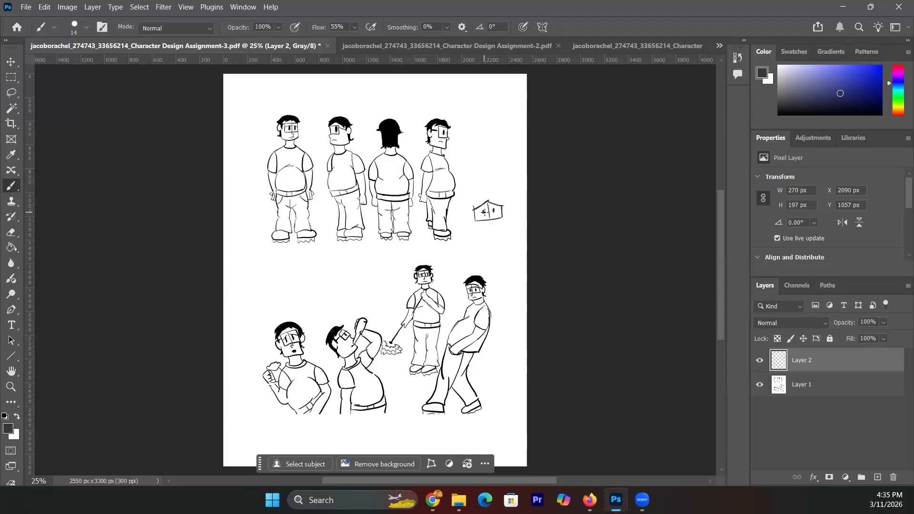
{"action": "mouse_move", "coordinate": [480, 164]}
{"action": "left_mouse_down"}
{"action": "mouse_move", "coordinate": [497, 175]}
{"action": "mouse_move", "coordinate": [479, 182]}
{"action": "mouse_move", "coordinate": [507, 161]}
{"action": "mouse_move", "coordinate": [511, 178]}
{"action": "left_mouse_up"}
{"action": "left_click", "coordinate": [500, 173]}
{"action": "left_click", "coordinate": [490, 174]}
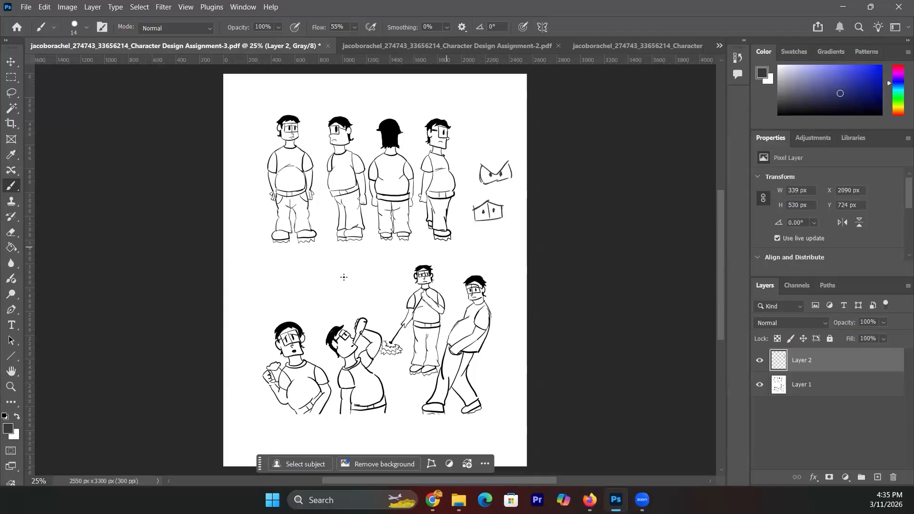
- Sketch a loose gesture figure with body, legs, head and arms left of the lower poses
{"action": "mouse_move", "coordinate": [274, 269]}
{"action": "left_mouse_down"}
{"action": "mouse_move", "coordinate": [282, 301]}
{"action": "mouse_move", "coordinate": [272, 271]}
{"action": "mouse_move", "coordinate": [292, 292]}
{"action": "mouse_move", "coordinate": [288, 268]}
{"action": "left_mouse_up"}
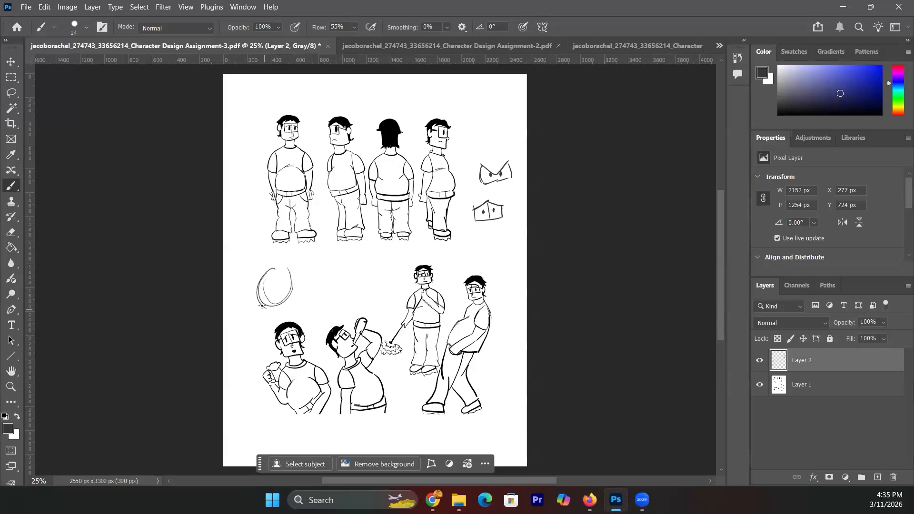
{"action": "mouse_move", "coordinate": [262, 302]}
{"action": "left_mouse_down"}
{"action": "mouse_move", "coordinate": [258, 352]}
{"action": "mouse_move", "coordinate": [269, 319]}
{"action": "mouse_move", "coordinate": [293, 295]}
{"action": "left_mouse_up"}
{"action": "mouse_move", "coordinate": [257, 352]}
{"action": "left_mouse_down"}
{"action": "mouse_move", "coordinate": [246, 353]}
{"action": "mouse_move", "coordinate": [262, 348]}
{"action": "left_mouse_up"}
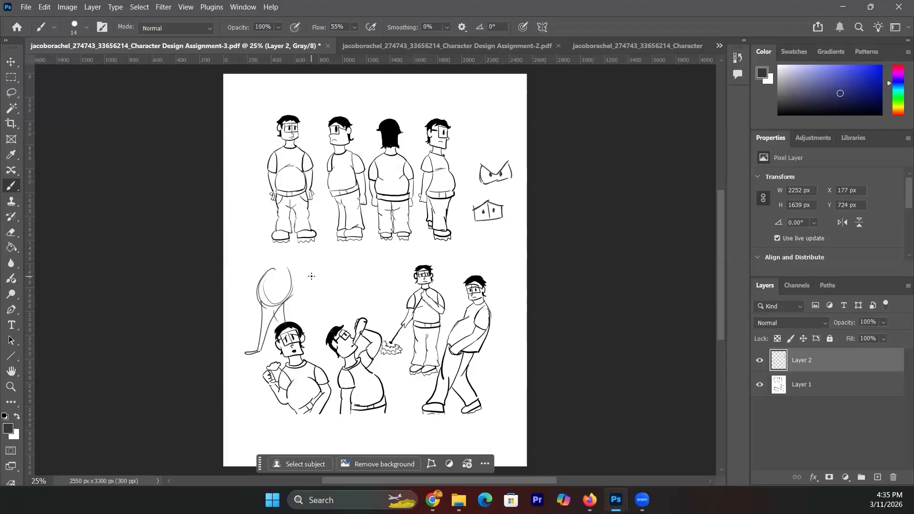
{"action": "mouse_move", "coordinate": [263, 276]}
{"action": "left_mouse_down"}
{"action": "mouse_move", "coordinate": [278, 240]}
{"action": "mouse_move", "coordinate": [277, 267]}
{"action": "mouse_move", "coordinate": [290, 276]}
{"action": "mouse_move", "coordinate": [290, 241]}
{"action": "mouse_move", "coordinate": [290, 278]}
{"action": "left_mouse_up"}
{"action": "left_click_drag", "start_coordinate": [291, 246], "coordinate": [292, 277]}
{"action": "mouse_move", "coordinate": [283, 217]}
{"action": "left_mouse_down"}
{"action": "mouse_move", "coordinate": [290, 237]}
{"action": "mouse_move", "coordinate": [278, 249]}
{"action": "mouse_move", "coordinate": [267, 239]}
{"action": "mouse_move", "coordinate": [278, 235]}
{"action": "mouse_move", "coordinate": [267, 226]}
{"action": "mouse_move", "coordinate": [287, 234]}
{"action": "mouse_move", "coordinate": [277, 234]}
{"action": "mouse_move", "coordinate": [292, 298]}
{"action": "left_mouse_up"}
{"action": "mouse_move", "coordinate": [287, 254]}
{"action": "left_mouse_down"}
{"action": "mouse_move", "coordinate": [295, 308]}
{"action": "mouse_move", "coordinate": [298, 296]}
{"action": "left_mouse_up"}
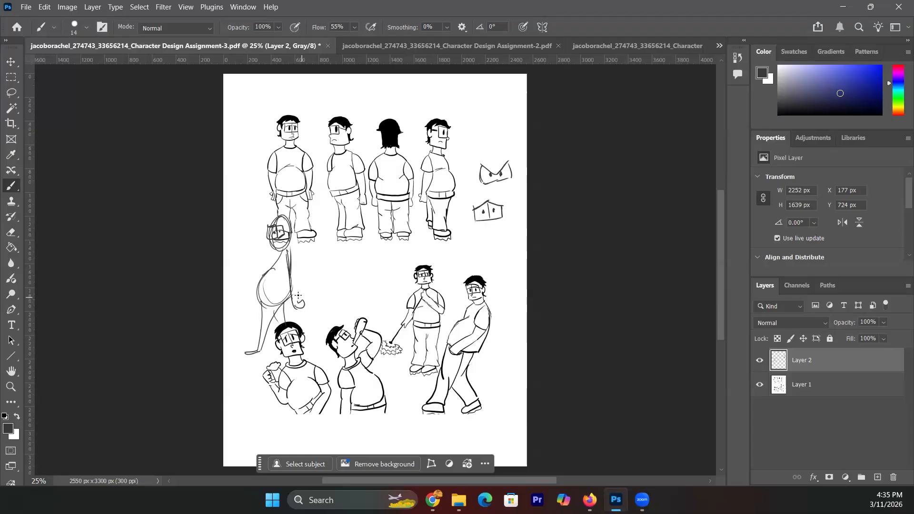
{"action": "left_click_drag", "start_coordinate": [291, 248], "coordinate": [294, 296]}
{"action": "mouse_move", "coordinate": [259, 259]}
{"action": "left_mouse_down"}
{"action": "mouse_move", "coordinate": [269, 271]}
{"action": "mouse_move", "coordinate": [267, 258]}
{"action": "mouse_move", "coordinate": [254, 271]}
{"action": "mouse_move", "coordinate": [254, 261]}
{"action": "mouse_move", "coordinate": [246, 265]}
{"action": "mouse_move", "coordinate": [248, 251]}
{"action": "mouse_move", "coordinate": [281, 252]}
{"action": "mouse_move", "coordinate": [264, 270]}
{"action": "left_mouse_up"}
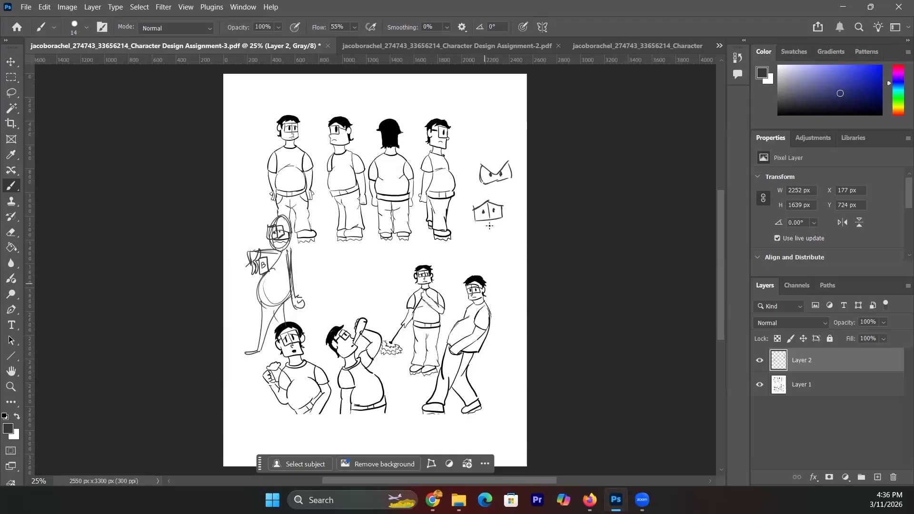
- Draw boxy angry-eye studies with brows, a frown and two pointing arrows at top right
{"action": "mouse_move", "coordinate": [480, 238]}
{"action": "left_mouse_down"}
{"action": "mouse_move", "coordinate": [493, 253]}
{"action": "mouse_move", "coordinate": [501, 234]}
{"action": "mouse_move", "coordinate": [494, 245]}
{"action": "mouse_move", "coordinate": [505, 246]}
{"action": "left_mouse_up"}
{"action": "mouse_move", "coordinate": [492, 235]}
{"action": "left_mouse_down"}
{"action": "mouse_move", "coordinate": [493, 251]}
{"action": "mouse_move", "coordinate": [466, 239]}
{"action": "mouse_move", "coordinate": [469, 248]}
{"action": "mouse_move", "coordinate": [493, 227]}
{"action": "left_mouse_up"}
{"action": "left_click_drag", "start_coordinate": [470, 228], "coordinate": [494, 221]}
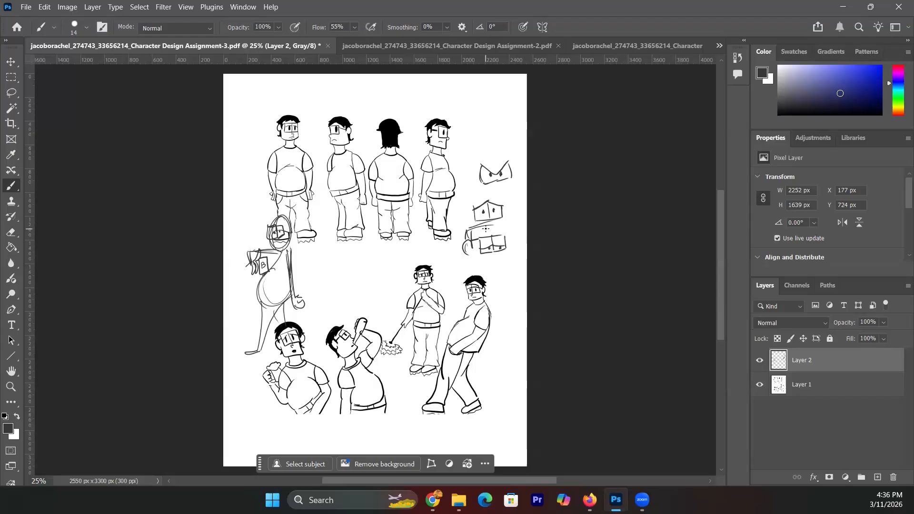
{"action": "left_click_drag", "start_coordinate": [506, 131], "coordinate": [500, 160]}
{"action": "mouse_move", "coordinate": [498, 148]}
{"action": "left_mouse_down"}
{"action": "mouse_move", "coordinate": [504, 201]}
{"action": "mouse_move", "coordinate": [513, 200]}
{"action": "left_mouse_up"}
{"action": "mouse_move", "coordinate": [471, 101]}
{"action": "left_mouse_down"}
{"action": "mouse_move", "coordinate": [472, 114]}
{"action": "mouse_move", "coordinate": [486, 99]}
{"action": "mouse_move", "coordinate": [472, 100]}
{"action": "mouse_move", "coordinate": [505, 113]}
{"action": "mouse_move", "coordinate": [496, 112]}
{"action": "left_mouse_up"}
{"action": "left_click", "coordinate": [480, 109]}
{"action": "left_click", "coordinate": [494, 102]}
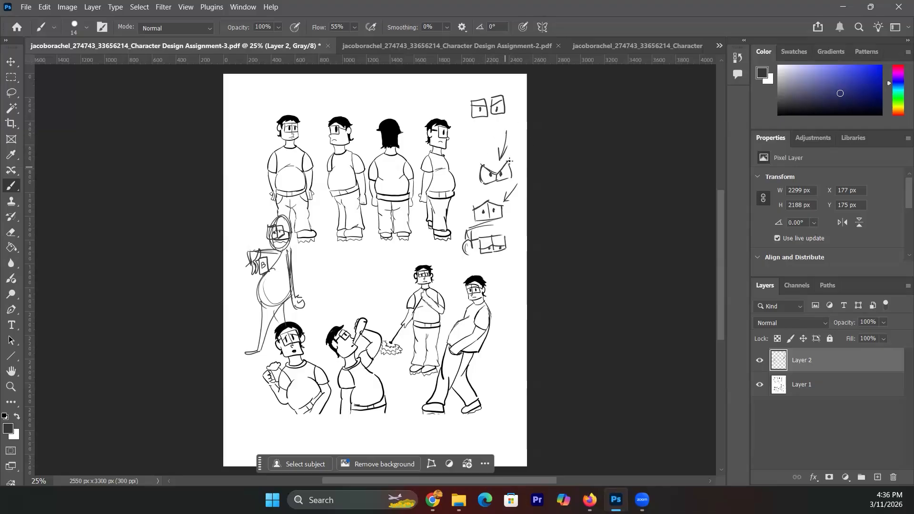
{"action": "left_click_drag", "start_coordinate": [494, 184], "coordinate": [501, 183]}
- Sketch a gesture figure with body, legs, mouth and hair beside the lower-right pose
{"action": "mouse_move", "coordinate": [492, 364]}
{"action": "left_mouse_down"}
{"action": "mouse_move", "coordinate": [512, 386]}
{"action": "mouse_move", "coordinate": [519, 337]}
{"action": "mouse_move", "coordinate": [460, 428]}
{"action": "left_mouse_up"}
{"action": "left_click_drag", "start_coordinate": [498, 396], "coordinate": [461, 432]}
{"action": "mouse_move", "coordinate": [466, 419]}
{"action": "left_mouse_down"}
{"action": "mouse_move", "coordinate": [500, 398]}
{"action": "mouse_move", "coordinate": [491, 370]}
{"action": "mouse_move", "coordinate": [507, 357]}
{"action": "mouse_move", "coordinate": [509, 386]}
{"action": "mouse_move", "coordinate": [486, 373]}
{"action": "mouse_move", "coordinate": [498, 360]}
{"action": "mouse_move", "coordinate": [503, 393]}
{"action": "mouse_move", "coordinate": [492, 419]}
{"action": "mouse_move", "coordinate": [507, 445]}
{"action": "left_mouse_up"}
{"action": "mouse_move", "coordinate": [501, 390]}
{"action": "left_mouse_down"}
{"action": "mouse_move", "coordinate": [507, 442]}
{"action": "mouse_move", "coordinate": [449, 441]}
{"action": "mouse_move", "coordinate": [464, 437]}
{"action": "mouse_move", "coordinate": [464, 419]}
{"action": "mouse_move", "coordinate": [460, 438]}
{"action": "left_mouse_up"}
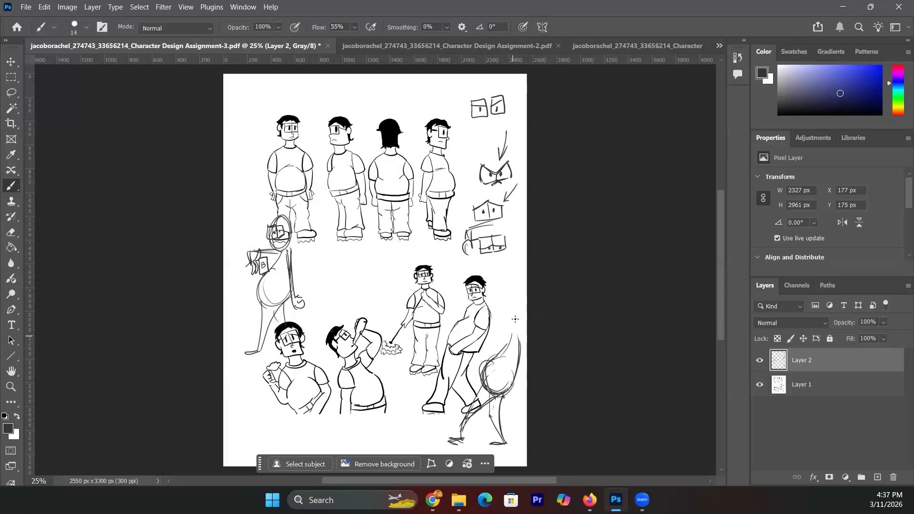
{"action": "mouse_move", "coordinate": [505, 303]}
{"action": "left_mouse_down"}
{"action": "mouse_move", "coordinate": [518, 332]}
{"action": "mouse_move", "coordinate": [515, 298]}
{"action": "mouse_move", "coordinate": [500, 316]}
{"action": "mouse_move", "coordinate": [507, 309]}
{"action": "mouse_move", "coordinate": [499, 303]}
{"action": "mouse_move", "coordinate": [517, 312]}
{"action": "left_mouse_up"}
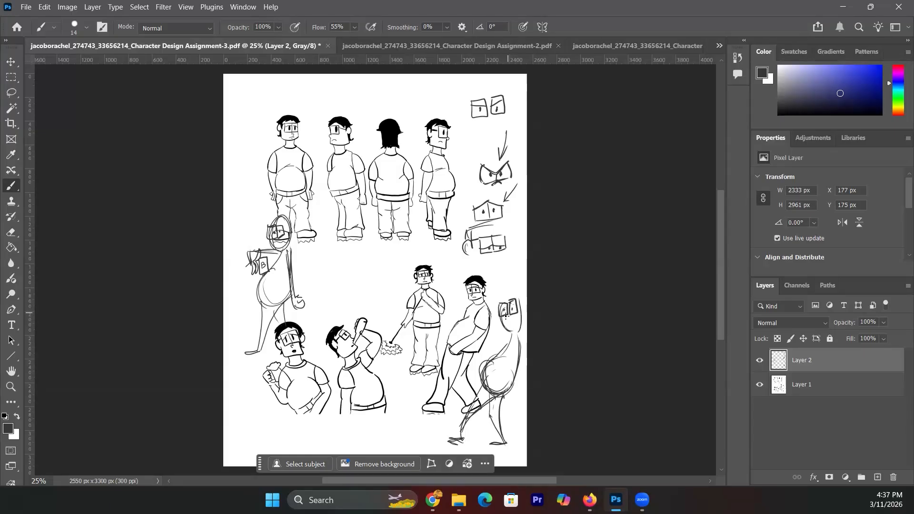
{"action": "left_click_drag", "start_coordinate": [503, 322], "coordinate": [514, 323]}
{"action": "mouse_move", "coordinate": [512, 285]}
{"action": "left_mouse_down"}
{"action": "mouse_move", "coordinate": [523, 303]}
{"action": "mouse_move", "coordinate": [506, 297]}
{"action": "mouse_move", "coordinate": [524, 306]}
{"action": "mouse_move", "coordinate": [511, 335]}
{"action": "mouse_move", "coordinate": [516, 373]}
{"action": "mouse_move", "coordinate": [513, 363]}
{"action": "mouse_move", "coordinate": [500, 376]}
{"action": "mouse_move", "coordinate": [506, 387]}
{"action": "mouse_move", "coordinate": [524, 356]}
{"action": "left_mouse_up"}
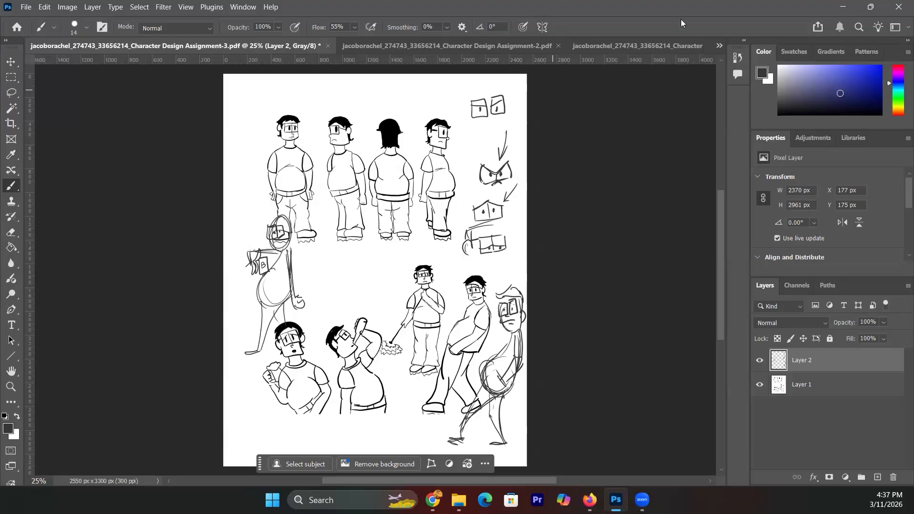
- Switch to the v01-1.PDF Pinocchio sheet with Geppetto's rough 3/4 views
{"action": "left_click", "coordinate": [720, 44]}
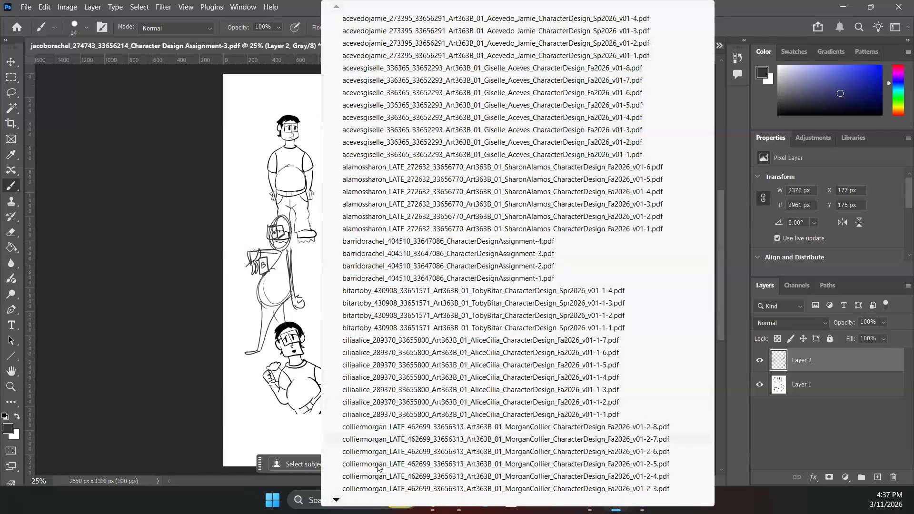
{"action": "mouse_move", "coordinate": [337, 496]}
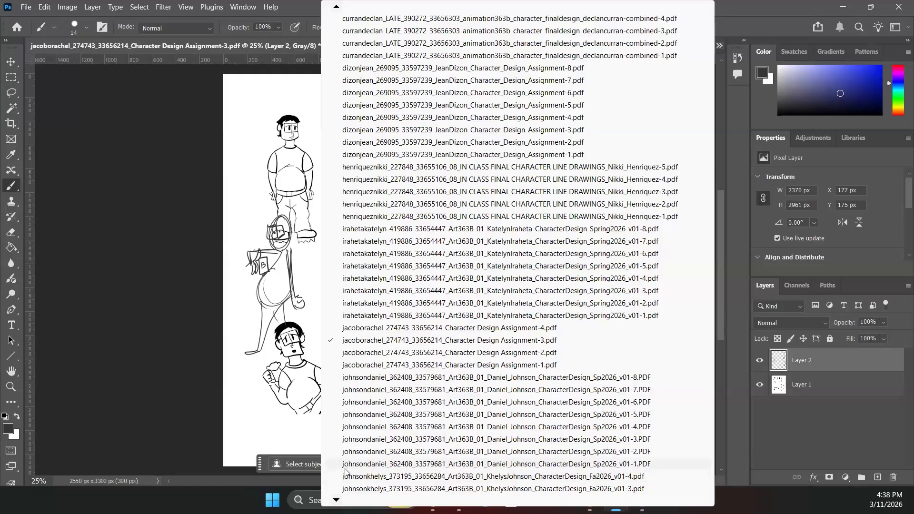
{"action": "left_click", "coordinate": [344, 468]}
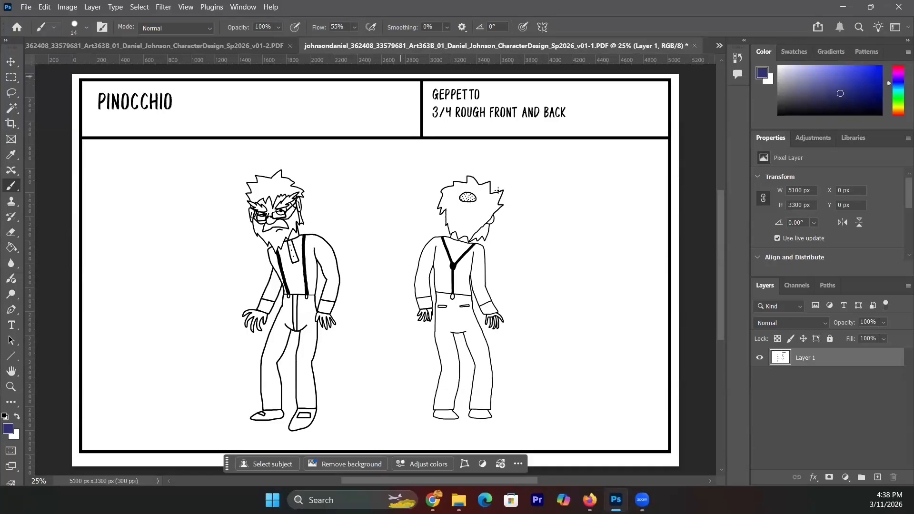
- Step through the v01-2 rough action poses and v01-3 rough facial expressions pages
{"action": "left_click", "coordinate": [719, 47]}
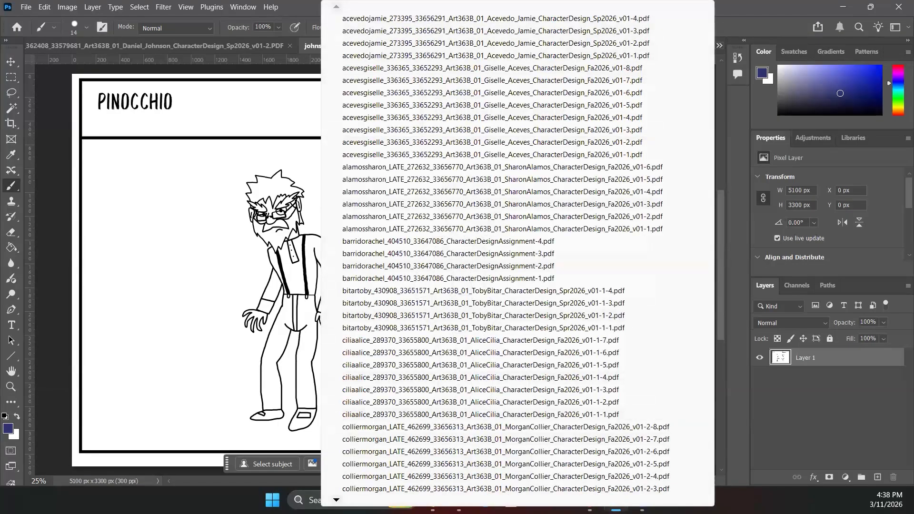
{"action": "scroll", "coordinate": [518, 257], "scroll_direction": "down", "scroll_amount": 14}
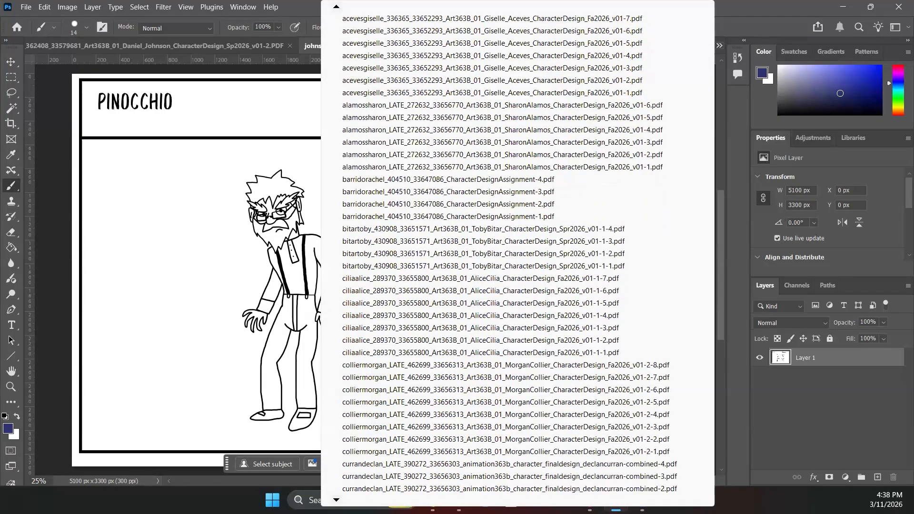
{"action": "scroll", "coordinate": [509, 257], "scroll_direction": "down", "scroll_amount": 19}
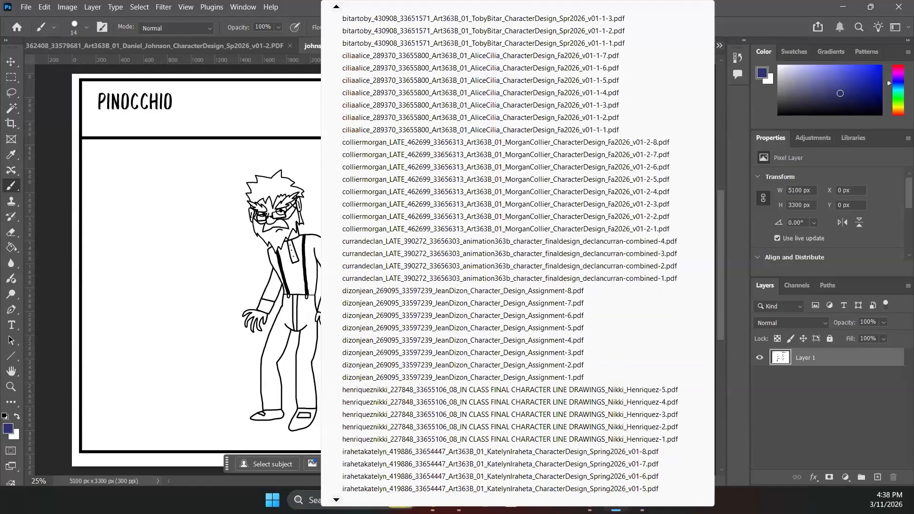
{"action": "scroll", "coordinate": [356, 427], "scroll_direction": "down", "scroll_amount": 10}
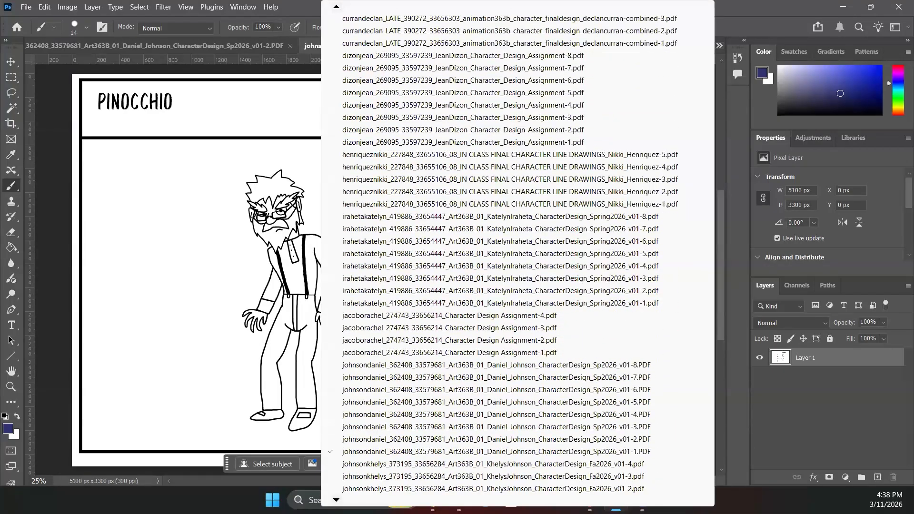
{"action": "left_click", "coordinate": [357, 427]}
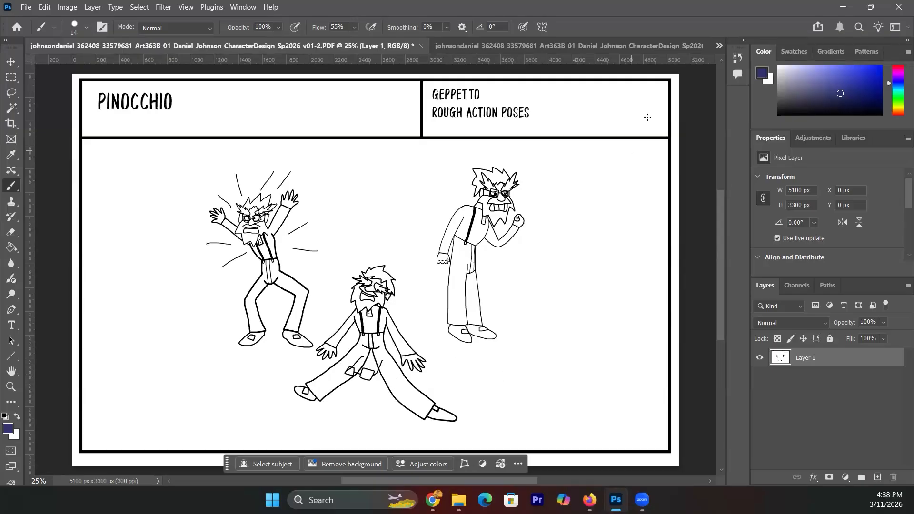
{"action": "left_click", "coordinate": [719, 48]}
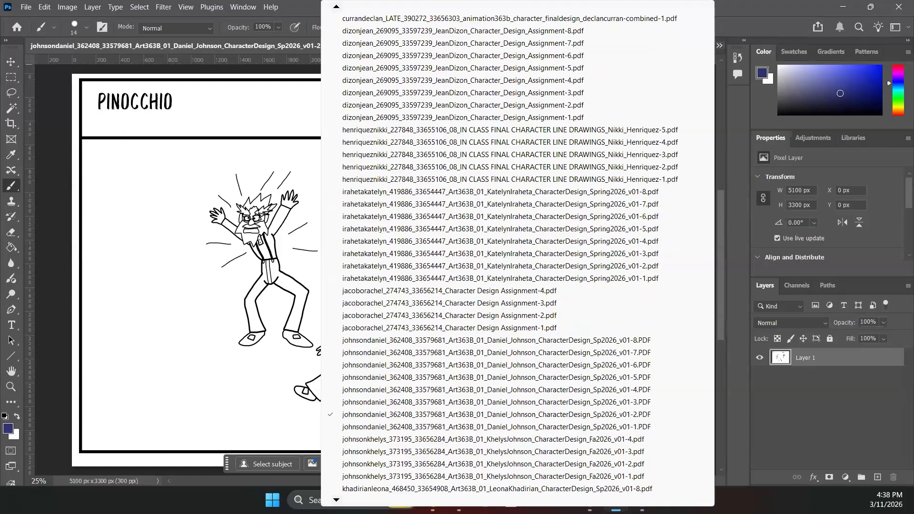
{"action": "left_click", "coordinate": [342, 402]}
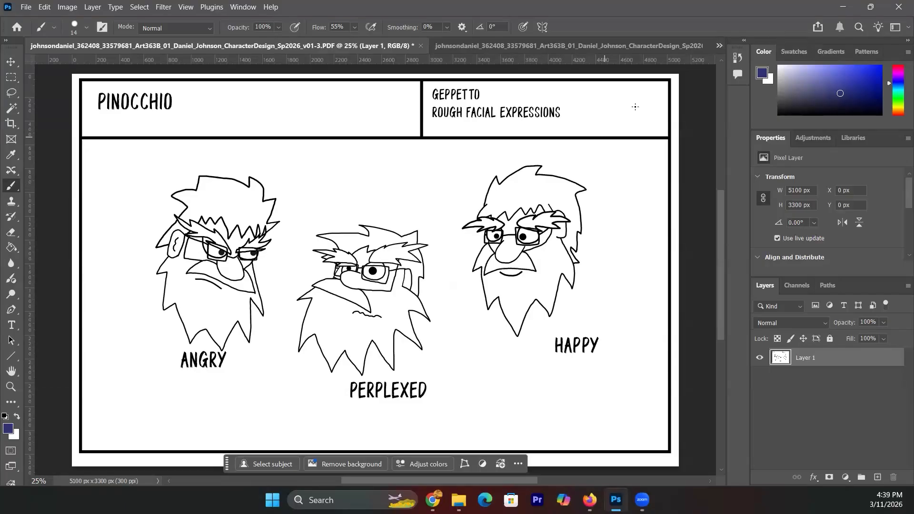
- Move on to the v01-4 rough turnaround page, then the v01-5 3/4 final front and back page
{"action": "left_click", "coordinate": [720, 46]}
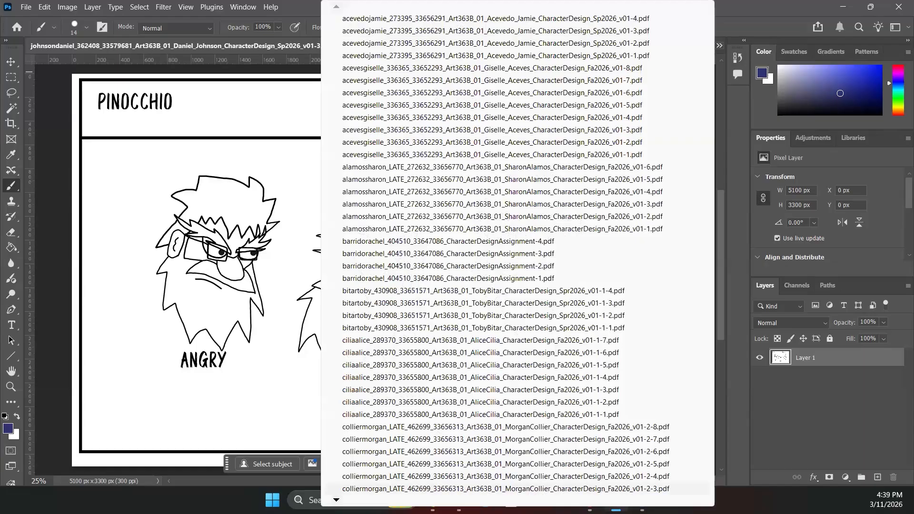
{"action": "scroll", "coordinate": [509, 257], "scroll_direction": "down", "scroll_amount": 5}
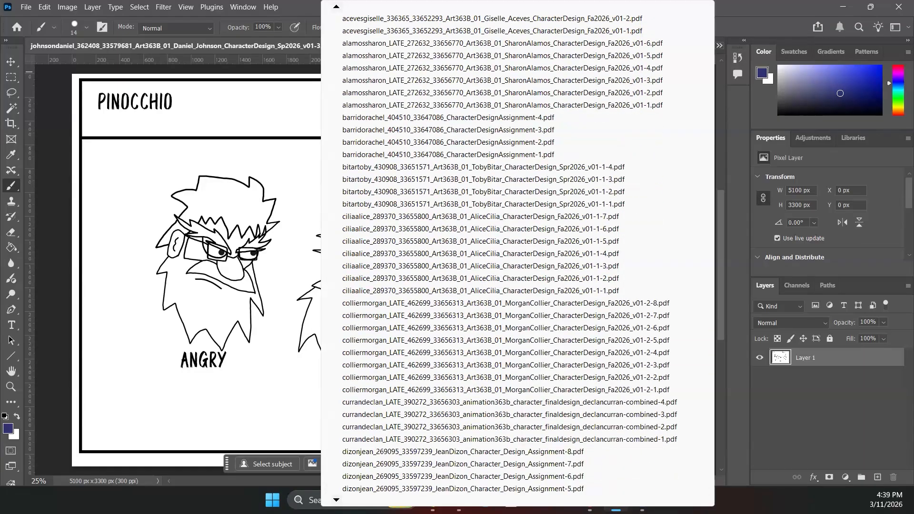
{"action": "scroll", "coordinate": [509, 257], "scroll_direction": "down", "scroll_amount": 6}
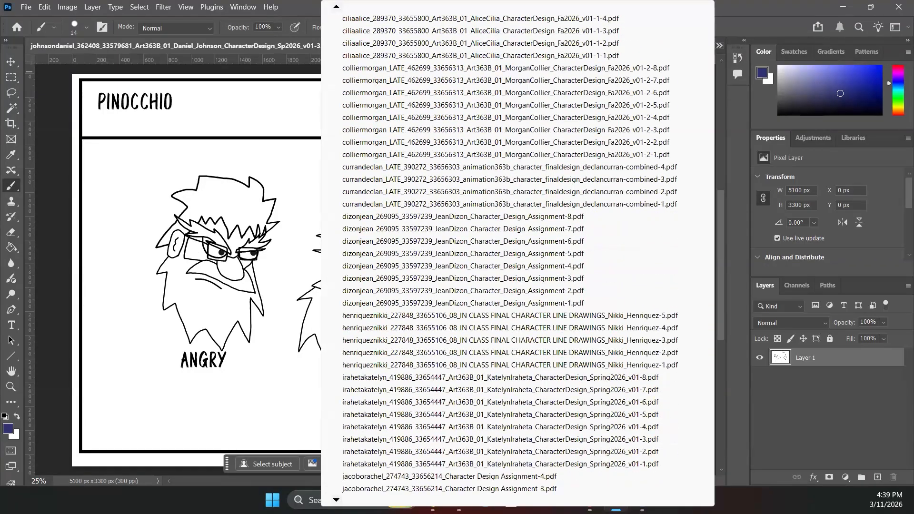
{"action": "scroll", "coordinate": [509, 257], "scroll_direction": "down", "scroll_amount": 3}
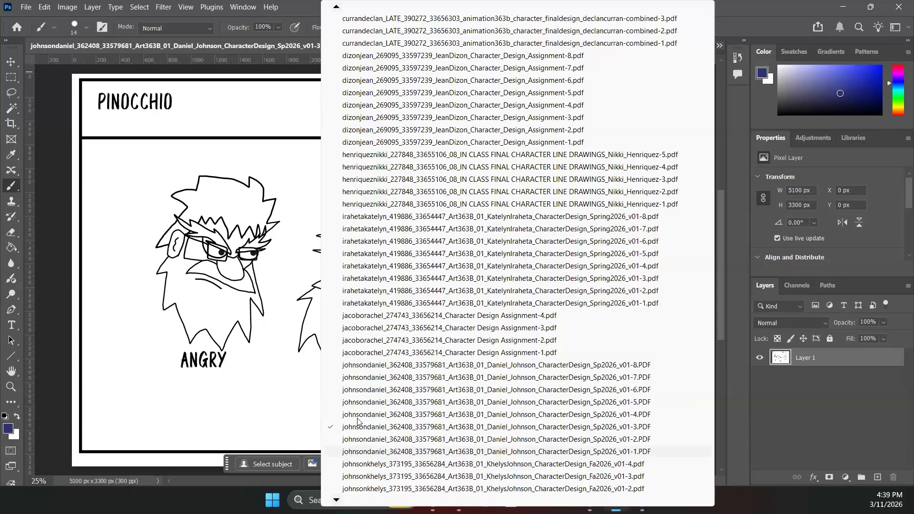
{"action": "left_click", "coordinate": [360, 414]}
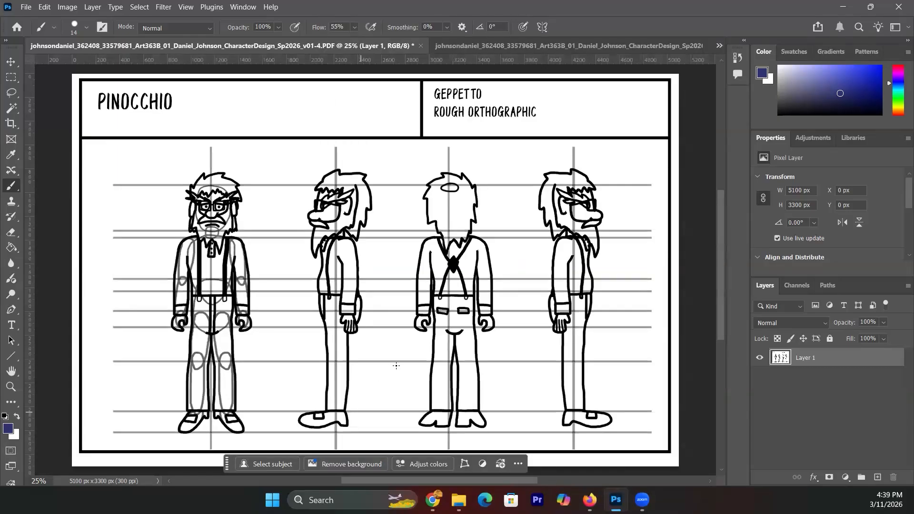
{"action": "left_click", "coordinate": [719, 47]}
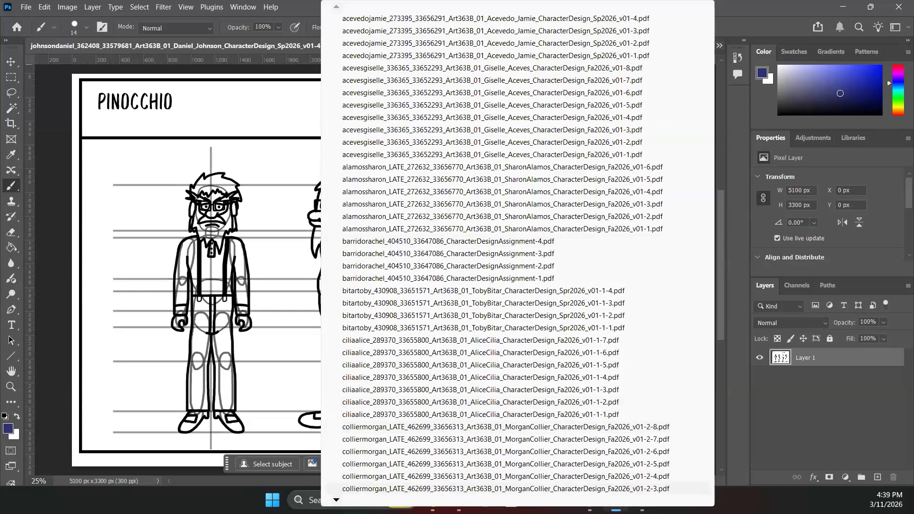
{"action": "mouse_move", "coordinate": [518, 500]}
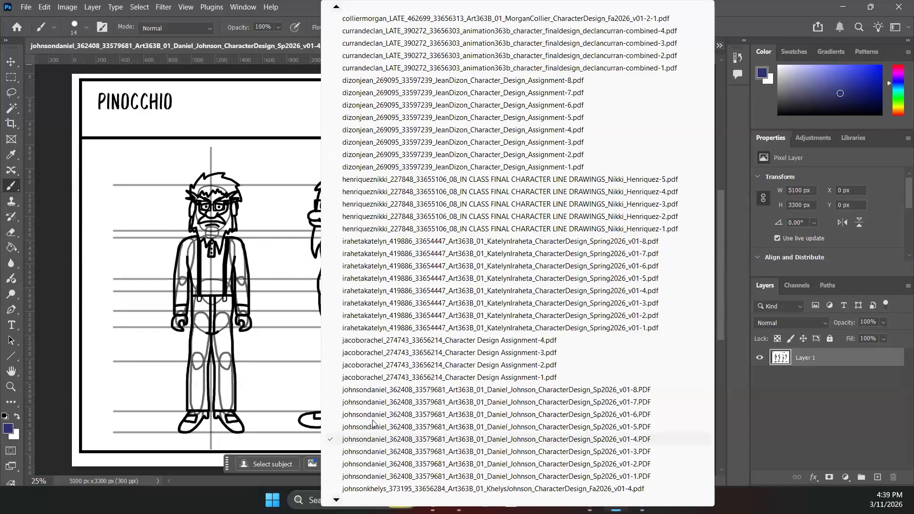
{"action": "left_click", "coordinate": [370, 427]}
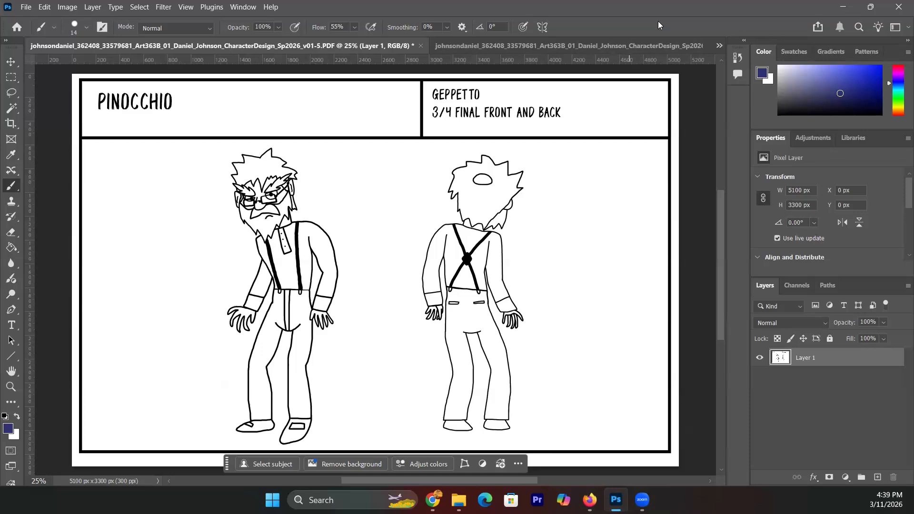
- Switch to the v01-6 final action poses page and letter 'AHH!' above the middle figure
{"action": "left_click", "coordinate": [720, 46]}
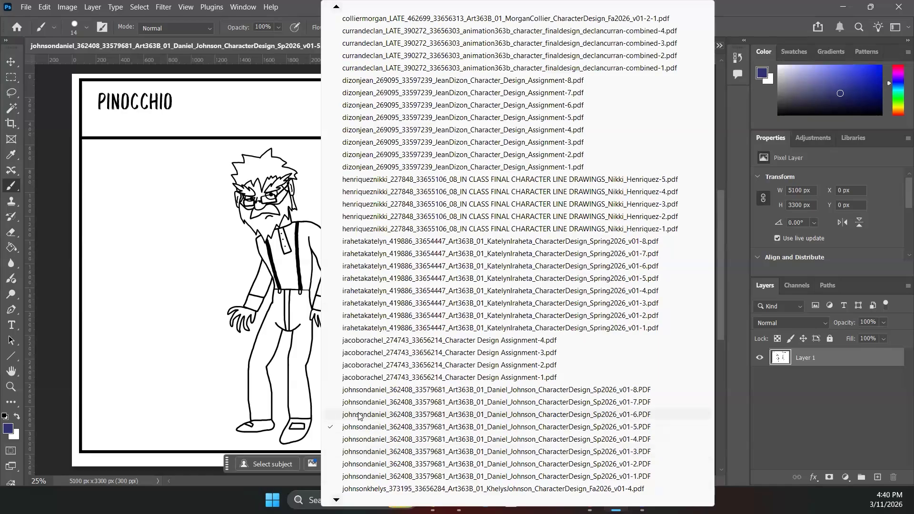
{"action": "left_click", "coordinate": [359, 416]}
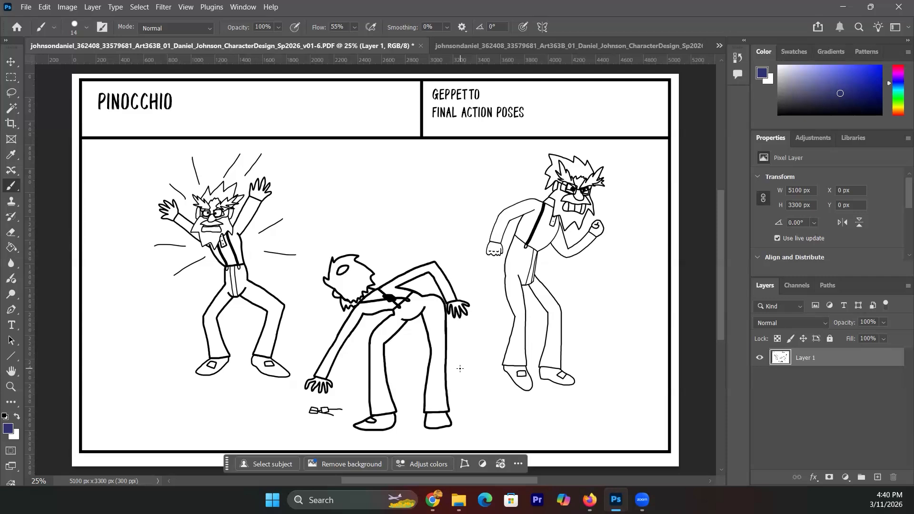
{"action": "left_click_drag", "start_coordinate": [358, 241], "coordinate": [364, 229]}
{"action": "left_click_drag", "start_coordinate": [367, 215], "coordinate": [379, 212]}
{"action": "left_click_drag", "start_coordinate": [379, 193], "coordinate": [381, 219]}
{"action": "left_click_drag", "start_coordinate": [383, 210], "coordinate": [392, 212]}
{"action": "left_click_drag", "start_coordinate": [389, 154], "coordinate": [399, 182]}
{"action": "left_click", "coordinate": [404, 205]}
- Undo the 'AHH!' lettering, leaving the action poses page unannotated
{"action": "key", "text": "ctrl+z"}
{"action": "key", "text": "ctrl+z"}
{"action": "key", "text": "ctrl+z"}
{"action": "key", "text": "ctrl+z"}
{"action": "key", "text": "ctrl+z"}
{"action": "key", "text": "ctrl+z"}
{"action": "key", "text": "ctrl+z"}
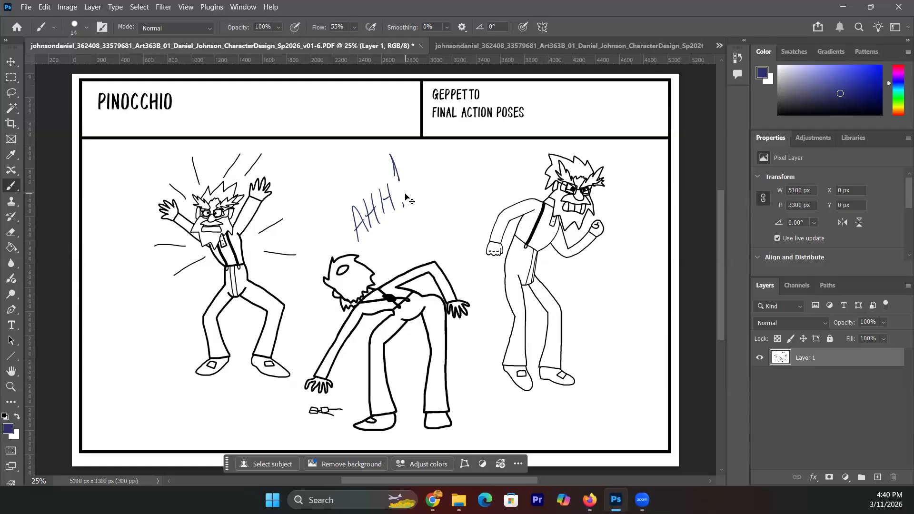
{"action": "key", "text": "ctrl+z"}
{"action": "key", "text": "ctrl+z"}
{"action": "key", "text": "ctrl+z"}
{"action": "key", "text": "ctrl+z"}
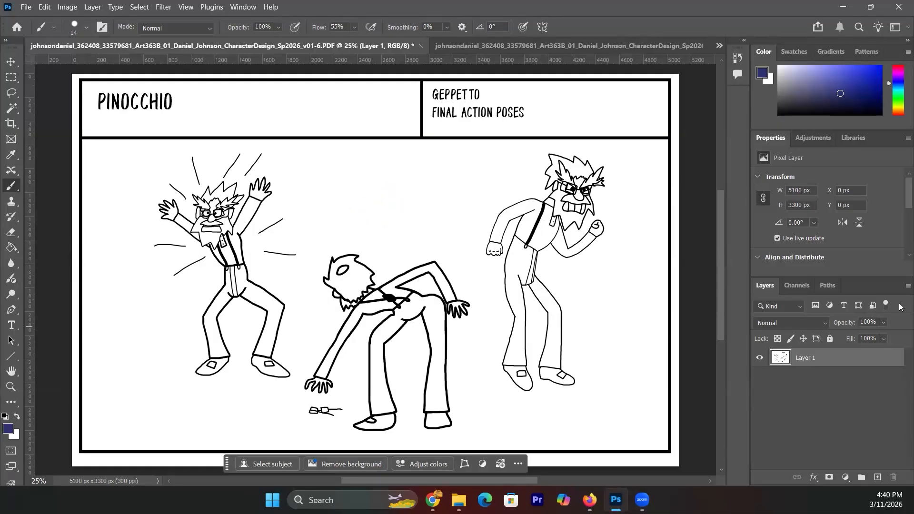
{"action": "left_click", "coordinate": [908, 286]}
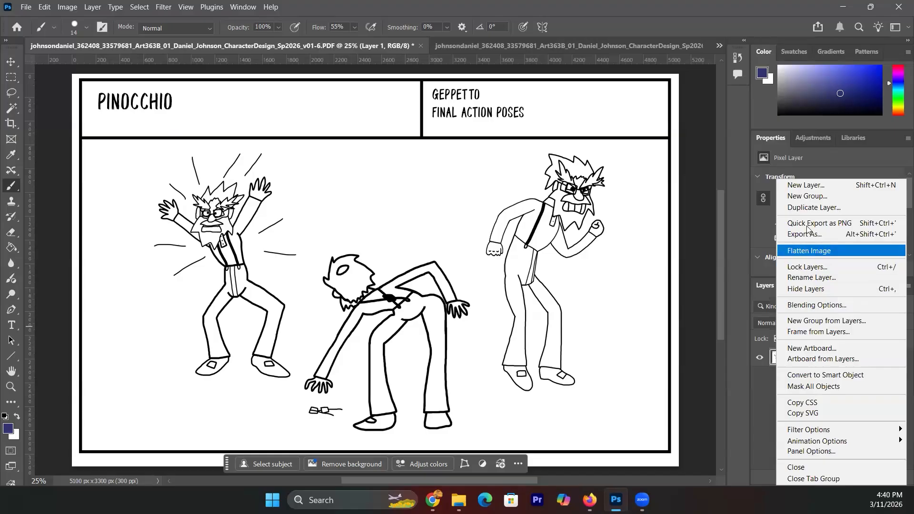
- Add Layer 2 and rough in a bent-over pose's back arc, body and legs
{"action": "left_click", "coordinate": [805, 185]}
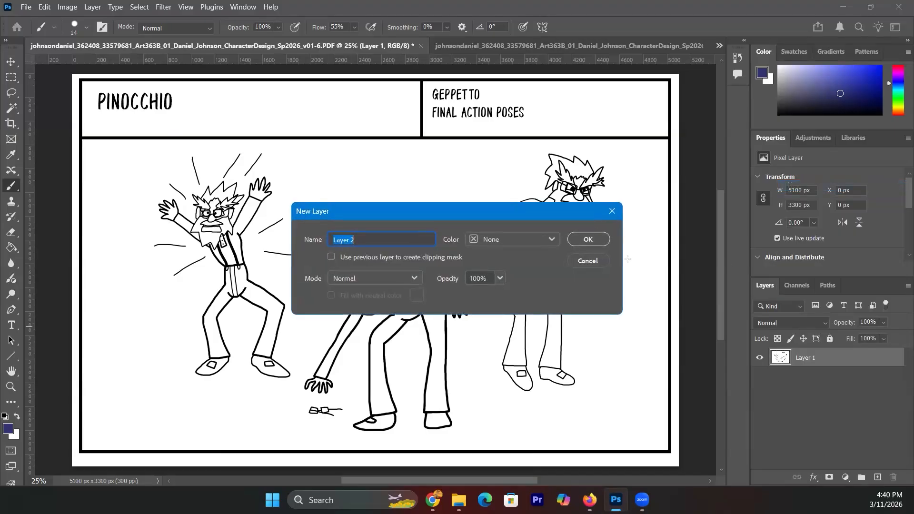
{"action": "left_click", "coordinate": [590, 239]}
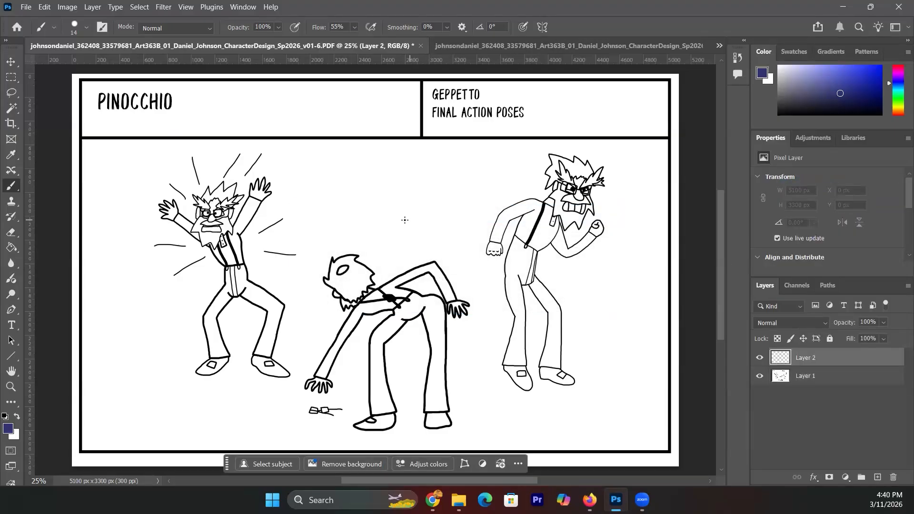
{"action": "mouse_move", "coordinate": [411, 197]}
{"action": "left_mouse_down"}
{"action": "mouse_move", "coordinate": [395, 230]}
{"action": "mouse_move", "coordinate": [440, 203]}
{"action": "mouse_move", "coordinate": [459, 216]}
{"action": "mouse_move", "coordinate": [441, 225]}
{"action": "left_mouse_up"}
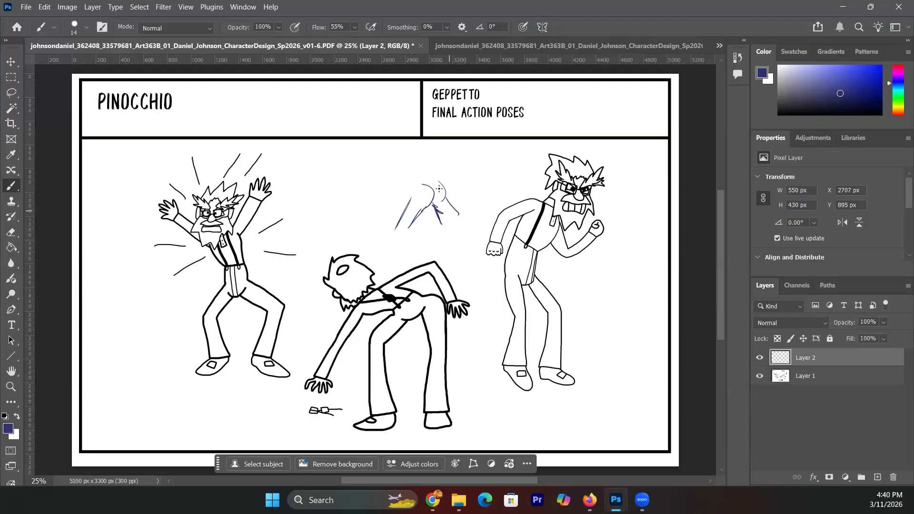
{"action": "mouse_move", "coordinate": [411, 196]}
{"action": "left_mouse_down"}
{"action": "mouse_move", "coordinate": [445, 187]}
{"action": "mouse_move", "coordinate": [431, 207]}
{"action": "mouse_move", "coordinate": [429, 193]}
{"action": "mouse_move", "coordinate": [429, 209]}
{"action": "mouse_move", "coordinate": [440, 190]}
{"action": "mouse_move", "coordinate": [435, 228]}
{"action": "mouse_move", "coordinate": [431, 206]}
{"action": "mouse_move", "coordinate": [437, 232]}
{"action": "left_mouse_up"}
{"action": "left_click_drag", "start_coordinate": [445, 189], "coordinate": [445, 263]}
{"action": "left_click_drag", "start_coordinate": [449, 229], "coordinate": [459, 261]}
{"action": "left_click_drag", "start_coordinate": [409, 234], "coordinate": [412, 258]}
{"action": "mouse_move", "coordinate": [407, 224]}
{"action": "left_mouse_down"}
{"action": "mouse_move", "coordinate": [411, 260]}
{"action": "mouse_move", "coordinate": [401, 260]}
{"action": "left_mouse_up"}
- Add the head, neck, a hand and fanning hair to the first pose sketch
{"action": "left_click_drag", "start_coordinate": [433, 178], "coordinate": [373, 177]}
{"action": "mouse_move", "coordinate": [437, 171]}
{"action": "left_mouse_down"}
{"action": "mouse_move", "coordinate": [379, 174]}
{"action": "mouse_move", "coordinate": [374, 202]}
{"action": "left_mouse_up"}
{"action": "mouse_move", "coordinate": [363, 163]}
{"action": "left_mouse_down"}
{"action": "mouse_move", "coordinate": [376, 185]}
{"action": "mouse_move", "coordinate": [378, 173]}
{"action": "mouse_move", "coordinate": [372, 199]}
{"action": "mouse_move", "coordinate": [381, 206]}
{"action": "mouse_move", "coordinate": [378, 188]}
{"action": "mouse_move", "coordinate": [364, 240]}
{"action": "left_mouse_up"}
{"action": "left_click_drag", "start_coordinate": [380, 190], "coordinate": [367, 254]}
{"action": "mouse_move", "coordinate": [357, 245]}
{"action": "left_mouse_down"}
{"action": "mouse_move", "coordinate": [351, 252]}
{"action": "mouse_move", "coordinate": [361, 254]}
{"action": "left_mouse_up"}
{"action": "left_click_drag", "start_coordinate": [372, 245], "coordinate": [367, 259]}
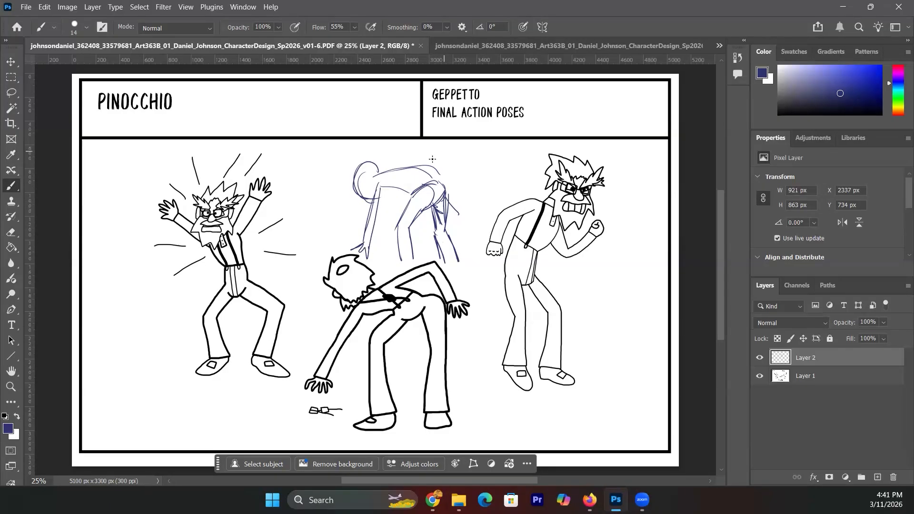
{"action": "left_click_drag", "start_coordinate": [381, 173], "coordinate": [408, 142]}
{"action": "mouse_move", "coordinate": [412, 143]}
{"action": "left_mouse_down"}
{"action": "mouse_move", "coordinate": [393, 174]}
{"action": "mouse_move", "coordinate": [416, 146]}
{"action": "mouse_move", "coordinate": [425, 170]}
{"action": "mouse_move", "coordinate": [414, 142]}
{"action": "mouse_move", "coordinate": [434, 172]}
{"action": "mouse_move", "coordinate": [441, 154]}
{"action": "mouse_move", "coordinate": [438, 178]}
{"action": "mouse_move", "coordinate": [401, 193]}
{"action": "mouse_move", "coordinate": [413, 196]}
{"action": "mouse_move", "coordinate": [376, 180]}
{"action": "mouse_move", "coordinate": [380, 196]}
{"action": "mouse_move", "coordinate": [418, 175]}
{"action": "mouse_move", "coordinate": [367, 186]}
{"action": "mouse_move", "coordinate": [370, 204]}
{"action": "left_mouse_up"}
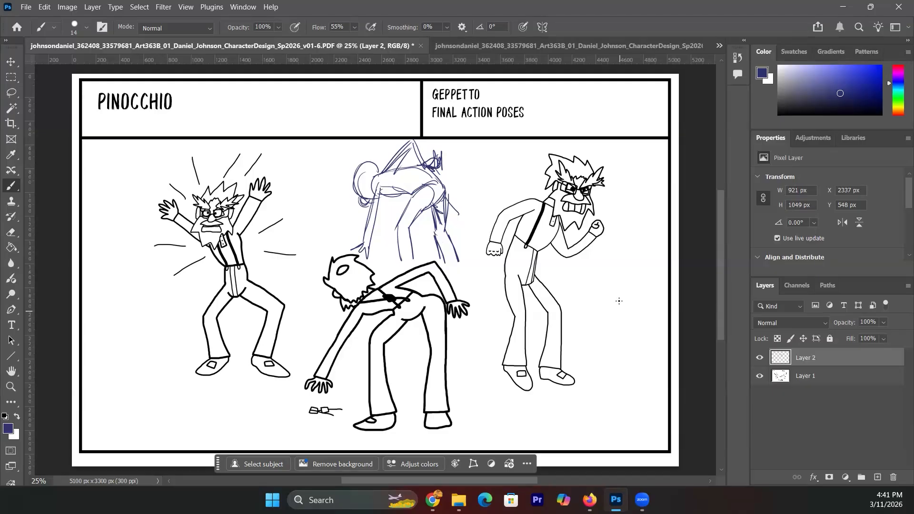
- Sketch a second alternative pose right of the right figure, with arms, legs, face and hair
{"action": "mouse_move", "coordinate": [587, 301]}
{"action": "left_mouse_down"}
{"action": "mouse_move", "coordinate": [627, 246]}
{"action": "mouse_move", "coordinate": [649, 264]}
{"action": "mouse_move", "coordinate": [605, 296]}
{"action": "left_mouse_up"}
{"action": "mouse_move", "coordinate": [640, 249]}
{"action": "left_mouse_down"}
{"action": "mouse_move", "coordinate": [645, 213]}
{"action": "mouse_move", "coordinate": [663, 234]}
{"action": "mouse_move", "coordinate": [651, 262]}
{"action": "mouse_move", "coordinate": [647, 220]}
{"action": "mouse_move", "coordinate": [678, 240]}
{"action": "mouse_move", "coordinate": [664, 268]}
{"action": "mouse_move", "coordinate": [638, 272]}
{"action": "mouse_move", "coordinate": [655, 284]}
{"action": "left_mouse_up"}
{"action": "mouse_move", "coordinate": [639, 271]}
{"action": "left_mouse_down"}
{"action": "mouse_move", "coordinate": [665, 260]}
{"action": "mouse_move", "coordinate": [633, 268]}
{"action": "mouse_move", "coordinate": [619, 259]}
{"action": "mouse_move", "coordinate": [630, 247]}
{"action": "mouse_move", "coordinate": [609, 248]}
{"action": "mouse_move", "coordinate": [593, 255]}
{"action": "mouse_move", "coordinate": [581, 297]}
{"action": "mouse_move", "coordinate": [579, 280]}
{"action": "mouse_move", "coordinate": [590, 281]}
{"action": "mouse_move", "coordinate": [605, 252]}
{"action": "left_mouse_up"}
{"action": "mouse_move", "coordinate": [582, 268]}
{"action": "left_mouse_down"}
{"action": "mouse_move", "coordinate": [634, 245]}
{"action": "mouse_move", "coordinate": [610, 299]}
{"action": "mouse_move", "coordinate": [635, 333]}
{"action": "mouse_move", "coordinate": [626, 329]}
{"action": "mouse_move", "coordinate": [620, 371]}
{"action": "mouse_move", "coordinate": [646, 367]}
{"action": "mouse_move", "coordinate": [640, 371]}
{"action": "left_mouse_up"}
{"action": "mouse_move", "coordinate": [631, 340]}
{"action": "left_mouse_down"}
{"action": "mouse_move", "coordinate": [628, 367]}
{"action": "mouse_move", "coordinate": [602, 369]}
{"action": "left_mouse_up"}
{"action": "mouse_move", "coordinate": [598, 314]}
{"action": "left_mouse_down"}
{"action": "mouse_move", "coordinate": [575, 364]}
{"action": "mouse_move", "coordinate": [584, 359]}
{"action": "left_mouse_up"}
{"action": "mouse_move", "coordinate": [600, 292]}
{"action": "left_mouse_down"}
{"action": "mouse_move", "coordinate": [593, 323]}
{"action": "mouse_move", "coordinate": [607, 289]}
{"action": "mouse_move", "coordinate": [634, 314]}
{"action": "mouse_move", "coordinate": [632, 342]}
{"action": "left_mouse_up"}
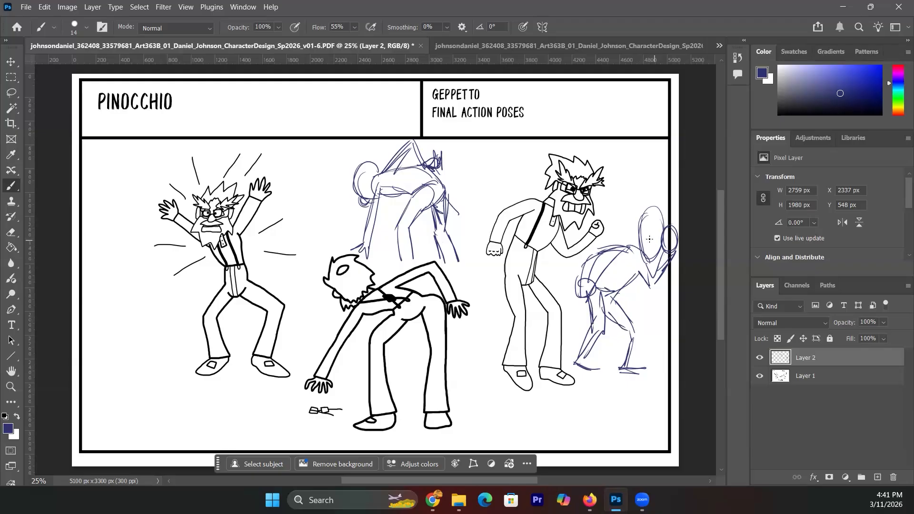
{"action": "left_click_drag", "start_coordinate": [647, 238], "coordinate": [662, 237]}
{"action": "mouse_move", "coordinate": [644, 203]}
{"action": "left_mouse_down"}
{"action": "mouse_move", "coordinate": [646, 223]}
{"action": "mouse_move", "coordinate": [670, 203]}
{"action": "mouse_move", "coordinate": [655, 219]}
{"action": "mouse_move", "coordinate": [668, 209]}
{"action": "mouse_move", "coordinate": [664, 234]}
{"action": "mouse_move", "coordinate": [660, 208]}
{"action": "mouse_move", "coordinate": [642, 191]}
{"action": "mouse_move", "coordinate": [623, 198]}
{"action": "mouse_move", "coordinate": [626, 245]}
{"action": "mouse_move", "coordinate": [646, 230]}
{"action": "left_mouse_up"}
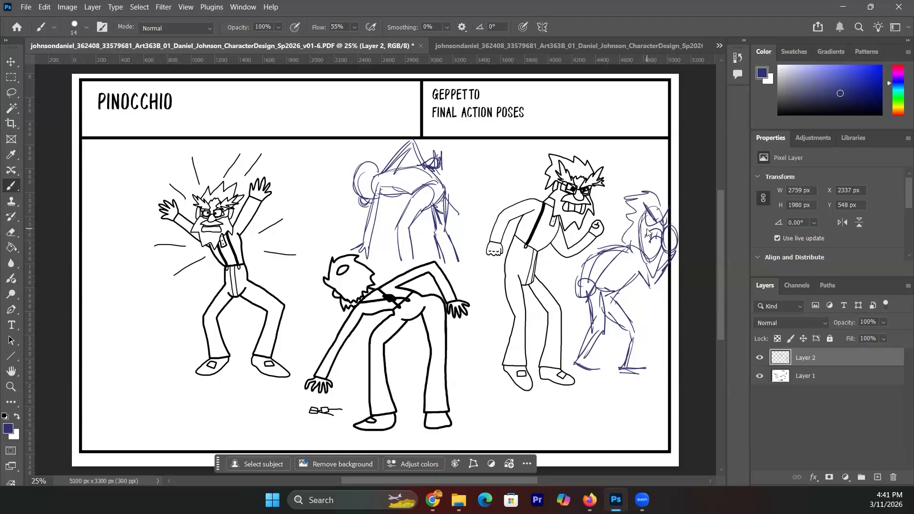
- Bring up v01-7.PDF, Geppetto's angry, happy, depressed, perplexed and terrified heads
{"action": "left_click", "coordinate": [720, 45]}
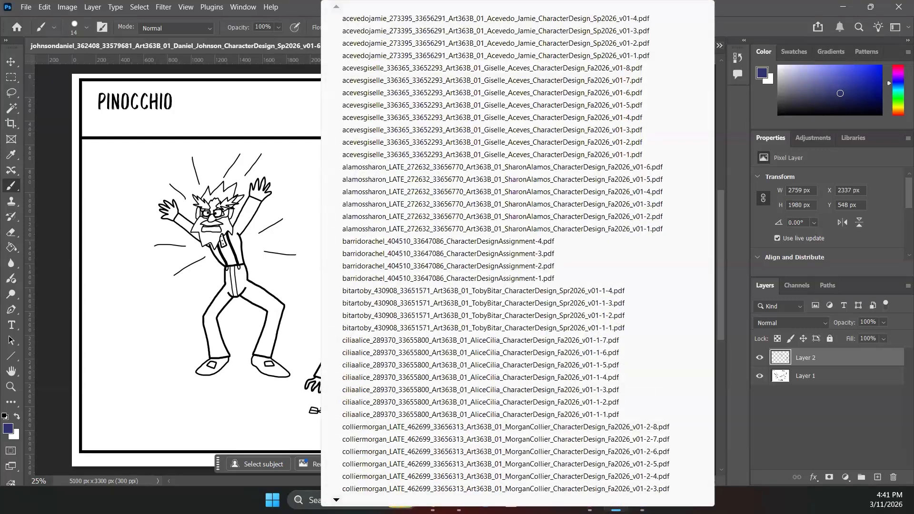
{"action": "scroll", "coordinate": [517, 255], "scroll_direction": "down", "scroll_amount": 4}
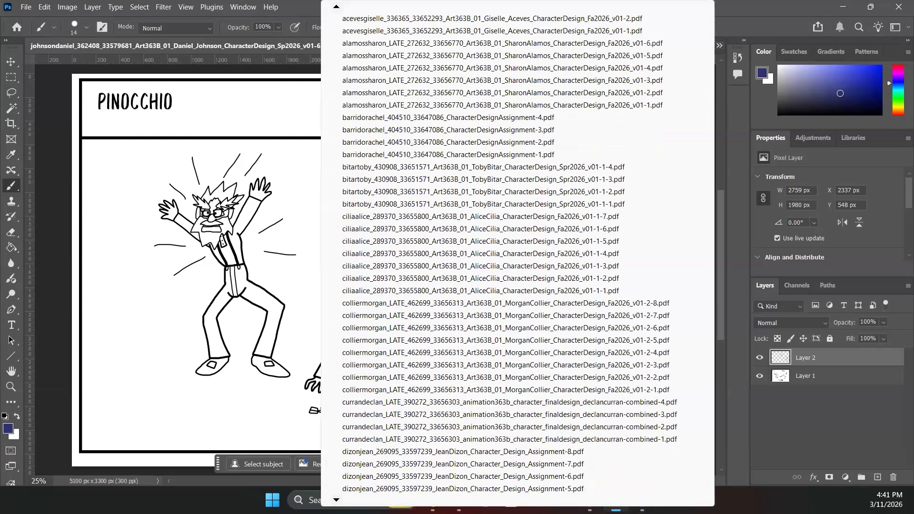
{"action": "scroll", "coordinate": [510, 255], "scroll_direction": "down", "scroll_amount": 4}
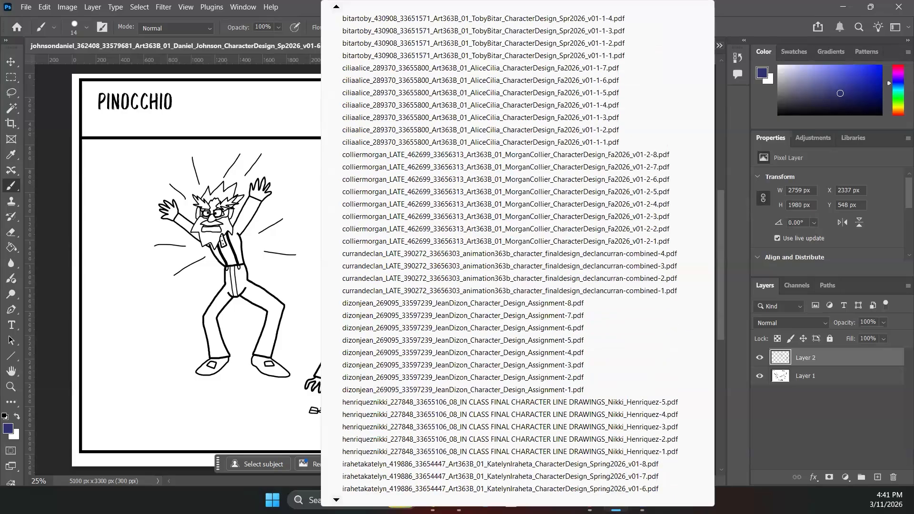
{"action": "scroll", "coordinate": [518, 254], "scroll_direction": "down", "scroll_amount": 4}
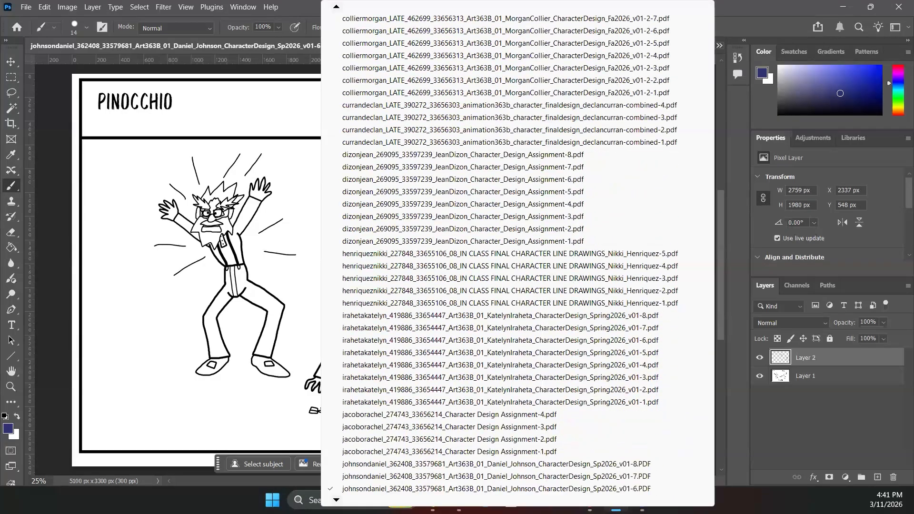
{"action": "scroll", "coordinate": [353, 440], "scroll_direction": "down", "scroll_amount": 2}
{"action": "left_click", "coordinate": [353, 440]}
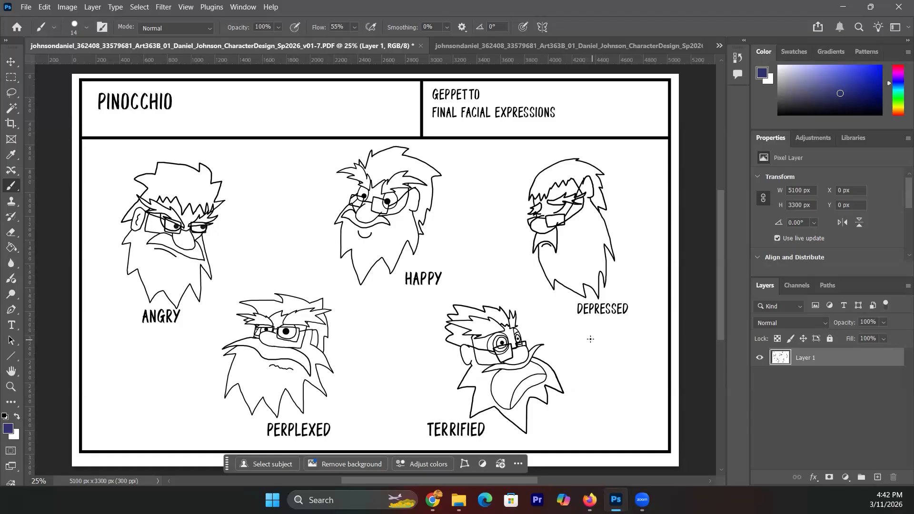
- Redraw the depressed face in blue below its label, with boxy glasses and a jagged beard
{"action": "mouse_move", "coordinate": [592, 338]}
{"action": "left_mouse_down"}
{"action": "mouse_move", "coordinate": [567, 338]}
{"action": "mouse_move", "coordinate": [571, 364]}
{"action": "mouse_move", "coordinate": [587, 343]}
{"action": "mouse_move", "coordinate": [585, 357]}
{"action": "mouse_move", "coordinate": [593, 342]}
{"action": "mouse_move", "coordinate": [587, 355]}
{"action": "mouse_move", "coordinate": [608, 349]}
{"action": "mouse_move", "coordinate": [602, 333]}
{"action": "mouse_move", "coordinate": [610, 325]}
{"action": "left_mouse_up"}
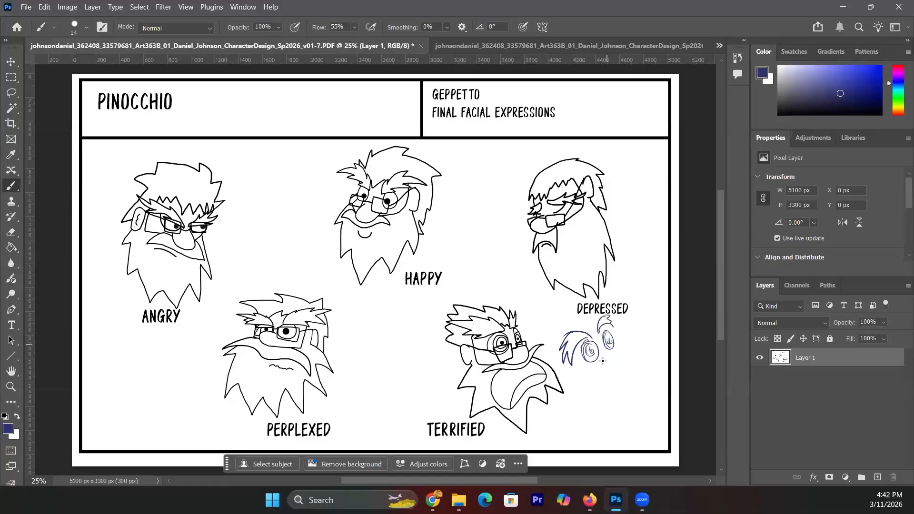
{"action": "mouse_move", "coordinate": [596, 356]}
{"action": "left_mouse_down"}
{"action": "mouse_move", "coordinate": [611, 367]}
{"action": "mouse_move", "coordinate": [612, 352]}
{"action": "mouse_move", "coordinate": [620, 370]}
{"action": "mouse_move", "coordinate": [605, 369]}
{"action": "mouse_move", "coordinate": [624, 363]}
{"action": "mouse_move", "coordinate": [612, 352]}
{"action": "mouse_move", "coordinate": [625, 368]}
{"action": "mouse_move", "coordinate": [614, 348]}
{"action": "mouse_move", "coordinate": [627, 337]}
{"action": "mouse_move", "coordinate": [616, 354]}
{"action": "mouse_move", "coordinate": [627, 356]}
{"action": "mouse_move", "coordinate": [630, 334]}
{"action": "mouse_move", "coordinate": [595, 366]}
{"action": "mouse_move", "coordinate": [567, 358]}
{"action": "mouse_move", "coordinate": [605, 375]}
{"action": "mouse_move", "coordinate": [578, 383]}
{"action": "mouse_move", "coordinate": [622, 365]}
{"action": "left_mouse_up"}
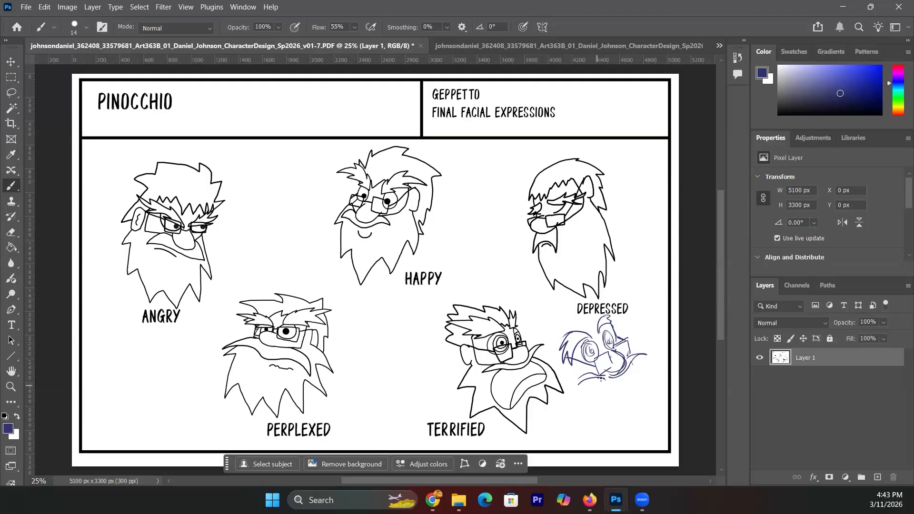
{"action": "mouse_move", "coordinate": [587, 379]}
{"action": "left_mouse_down"}
{"action": "mouse_move", "coordinate": [612, 416]}
{"action": "mouse_move", "coordinate": [608, 425]}
{"action": "mouse_move", "coordinate": [642, 399]}
{"action": "mouse_move", "coordinate": [645, 385]}
{"action": "mouse_move", "coordinate": [632, 367]}
{"action": "left_mouse_up"}
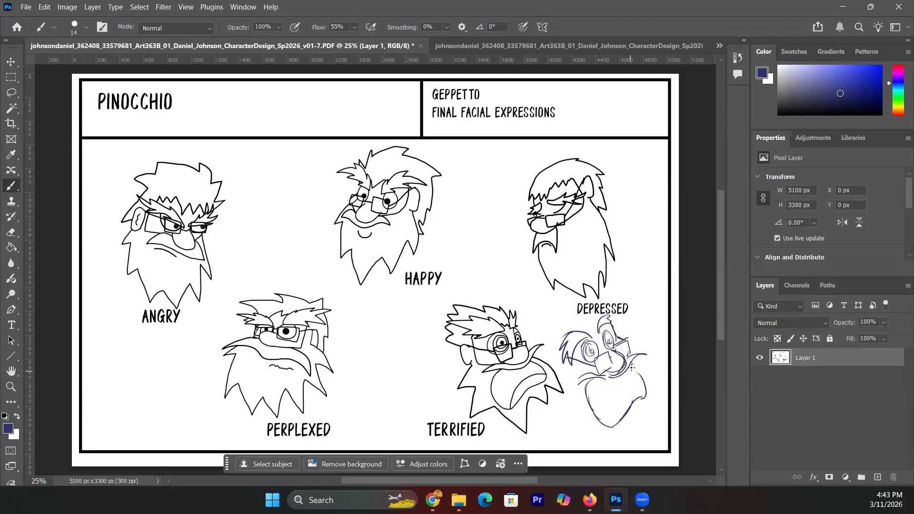
{"action": "mouse_move", "coordinate": [609, 411]}
{"action": "left_mouse_down"}
{"action": "mouse_move", "coordinate": [601, 415]}
{"action": "mouse_move", "coordinate": [627, 396]}
{"action": "mouse_move", "coordinate": [593, 387]}
{"action": "left_mouse_up"}
{"action": "mouse_move", "coordinate": [645, 404]}
{"action": "left_mouse_down"}
{"action": "mouse_move", "coordinate": [633, 438]}
{"action": "mouse_move", "coordinate": [638, 428]}
{"action": "left_mouse_up"}
{"action": "mouse_move", "coordinate": [640, 427]}
{"action": "left_mouse_down"}
{"action": "mouse_move", "coordinate": [651, 431]}
{"action": "mouse_move", "coordinate": [666, 393]}
{"action": "left_mouse_up"}
{"action": "mouse_move", "coordinate": [575, 385]}
{"action": "left_mouse_down"}
{"action": "mouse_move", "coordinate": [583, 429]}
{"action": "mouse_move", "coordinate": [601, 450]}
{"action": "mouse_move", "coordinate": [613, 432]}
{"action": "left_mouse_up"}
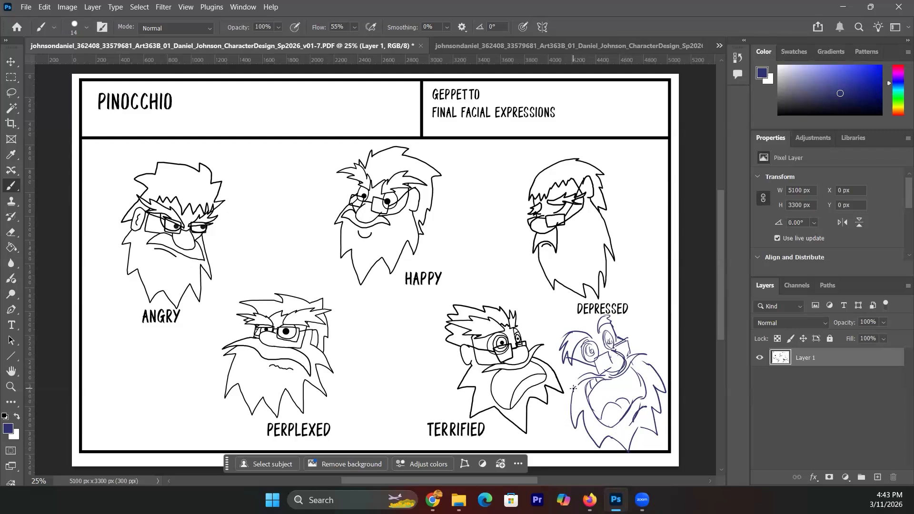
{"action": "mouse_move", "coordinate": [569, 352]}
{"action": "left_mouse_down"}
{"action": "mouse_move", "coordinate": [564, 376]}
{"action": "mouse_move", "coordinate": [572, 374]}
{"action": "left_mouse_up"}
- Sketch a second bearded face with nose, furrowed brow and hair, plus stress lines above the lower sketch
{"action": "mouse_move", "coordinate": [638, 154]}
{"action": "left_mouse_down"}
{"action": "mouse_move", "coordinate": [619, 198]}
{"action": "mouse_move", "coordinate": [609, 200]}
{"action": "mouse_move", "coordinate": [655, 178]}
{"action": "mouse_move", "coordinate": [622, 200]}
{"action": "mouse_move", "coordinate": [625, 223]}
{"action": "mouse_move", "coordinate": [638, 210]}
{"action": "mouse_move", "coordinate": [625, 225]}
{"action": "mouse_move", "coordinate": [612, 205]}
{"action": "mouse_move", "coordinate": [616, 219]}
{"action": "mouse_move", "coordinate": [630, 212]}
{"action": "mouse_move", "coordinate": [645, 221]}
{"action": "mouse_move", "coordinate": [650, 206]}
{"action": "mouse_move", "coordinate": [648, 221]}
{"action": "mouse_move", "coordinate": [665, 169]}
{"action": "left_mouse_up"}
{"action": "mouse_move", "coordinate": [618, 223]}
{"action": "left_mouse_down"}
{"action": "mouse_move", "coordinate": [621, 250]}
{"action": "mouse_move", "coordinate": [641, 243]}
{"action": "mouse_move", "coordinate": [626, 243]}
{"action": "mouse_move", "coordinate": [651, 253]}
{"action": "mouse_move", "coordinate": [623, 255]}
{"action": "left_mouse_up"}
{"action": "mouse_move", "coordinate": [617, 221]}
{"action": "left_mouse_down"}
{"action": "mouse_move", "coordinate": [622, 275]}
{"action": "mouse_move", "coordinate": [643, 295]}
{"action": "mouse_move", "coordinate": [655, 294]}
{"action": "mouse_move", "coordinate": [667, 266]}
{"action": "left_mouse_up"}
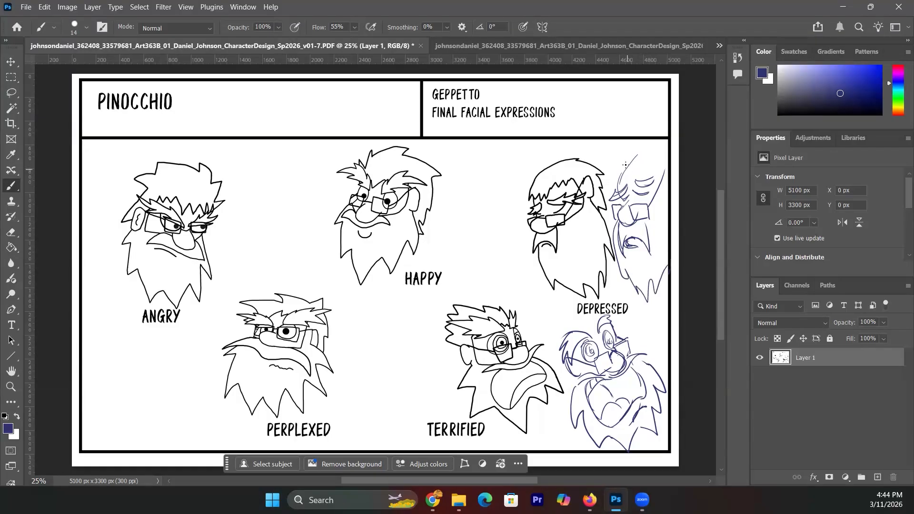
{"action": "mouse_move", "coordinate": [618, 184]}
{"action": "left_mouse_down"}
{"action": "mouse_move", "coordinate": [623, 164]}
{"action": "mouse_move", "coordinate": [655, 170]}
{"action": "left_mouse_up"}
{"action": "mouse_move", "coordinate": [619, 167]}
{"action": "left_mouse_down"}
{"action": "mouse_move", "coordinate": [626, 151]}
{"action": "mouse_move", "coordinate": [617, 162]}
{"action": "mouse_move", "coordinate": [665, 142]}
{"action": "left_mouse_up"}
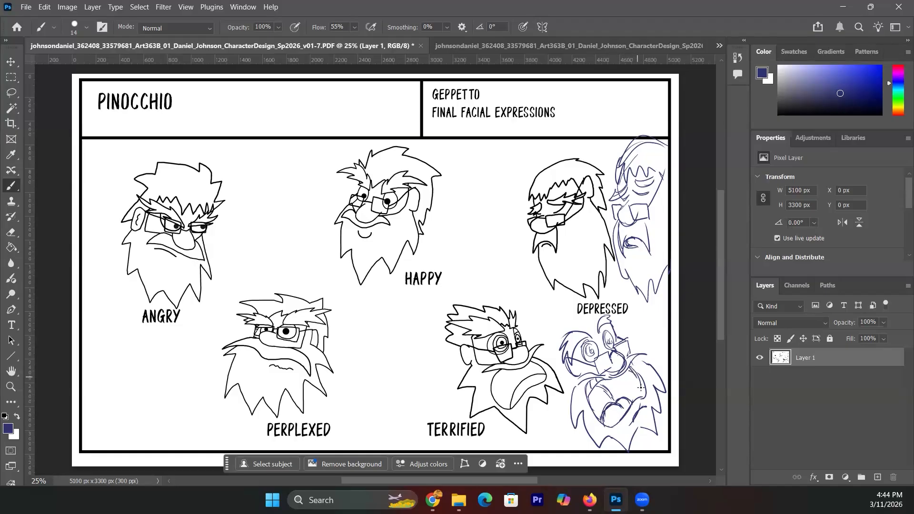
{"action": "mouse_move", "coordinate": [622, 329]}
{"action": "left_mouse_down"}
{"action": "mouse_move", "coordinate": [629, 318]}
{"action": "mouse_move", "coordinate": [639, 325]}
{"action": "left_mouse_up"}
{"action": "left_click_drag", "start_coordinate": [639, 336], "coordinate": [645, 333]}
- Switch to the next student's v01-1 Coraline 'Other Mother - Rough 3/4 Front & Back' sheet
{"action": "left_click", "coordinate": [719, 47]}
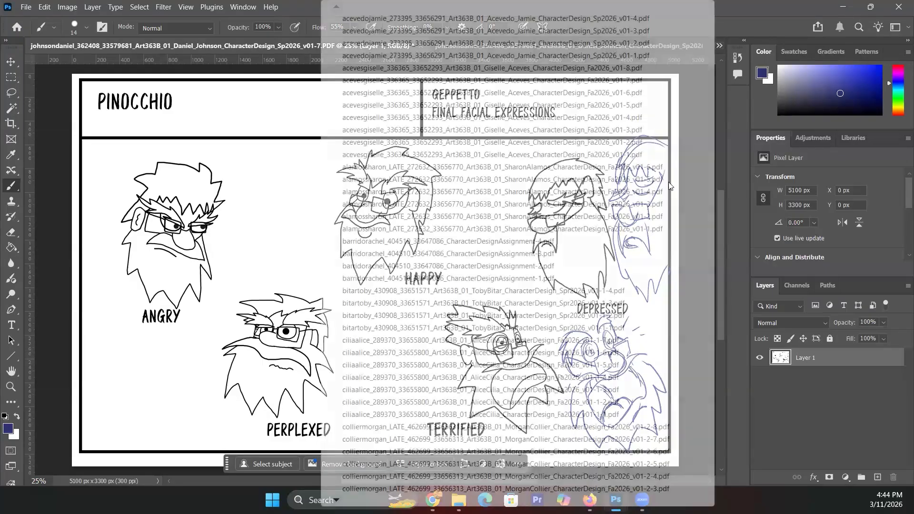
{"action": "scroll", "coordinate": [505, 252], "scroll_direction": "down", "scroll_amount": 10}
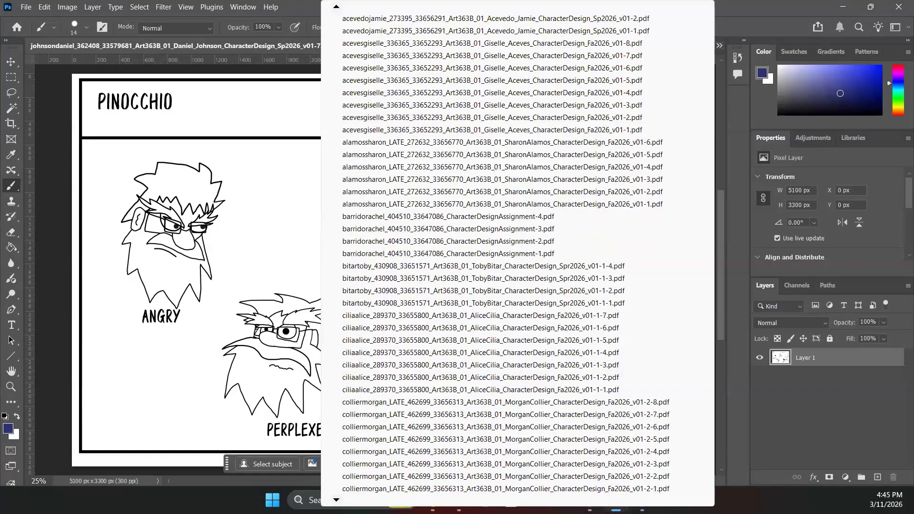
{"action": "scroll", "coordinate": [504, 286], "scroll_direction": "down", "scroll_amount": 6}
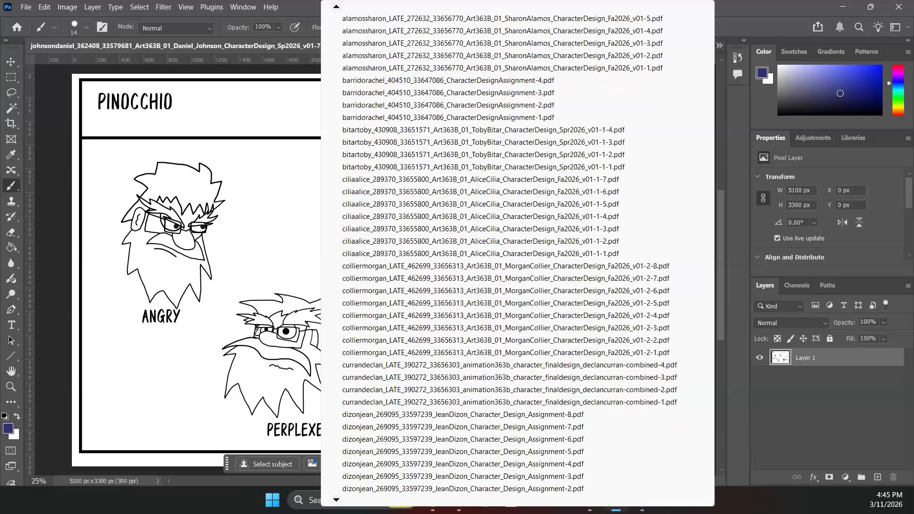
{"action": "scroll", "coordinate": [504, 252], "scroll_direction": "down", "scroll_amount": 6}
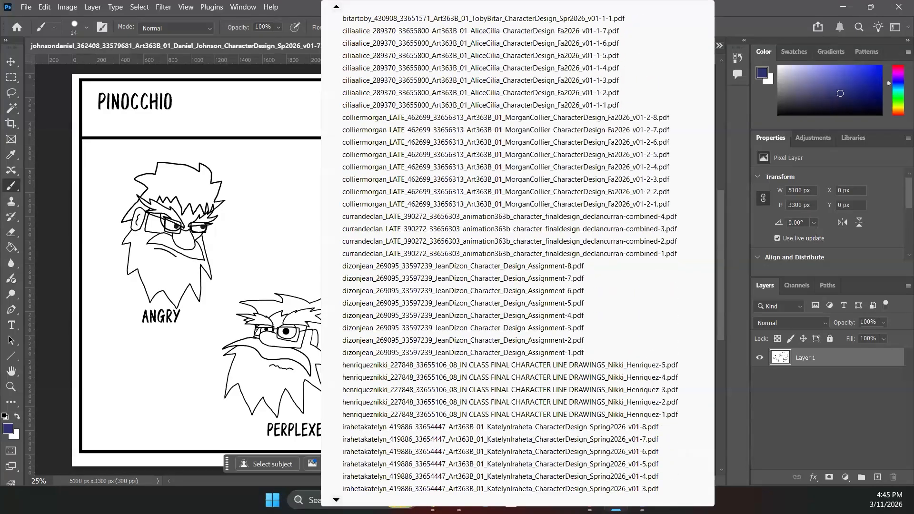
{"action": "scroll", "coordinate": [505, 252], "scroll_direction": "down", "scroll_amount": 4}
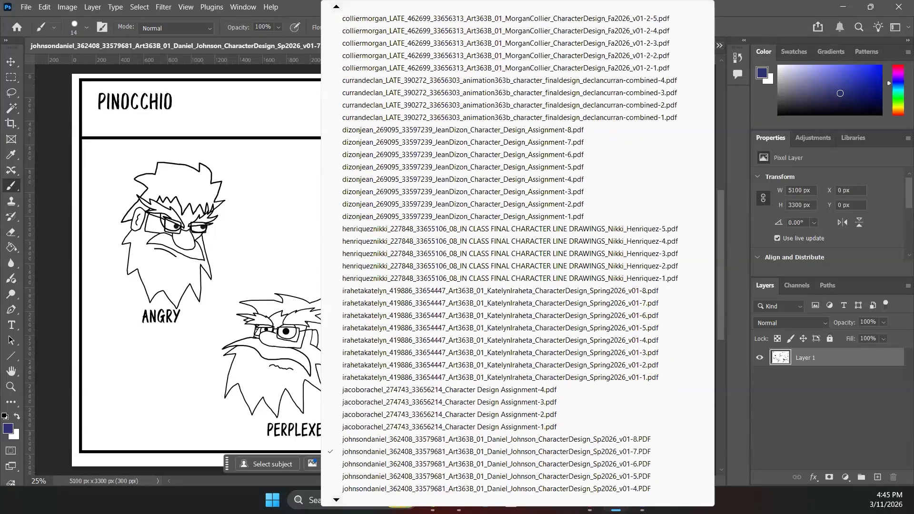
{"action": "scroll", "coordinate": [504, 253], "scroll_direction": "down", "scroll_amount": 3}
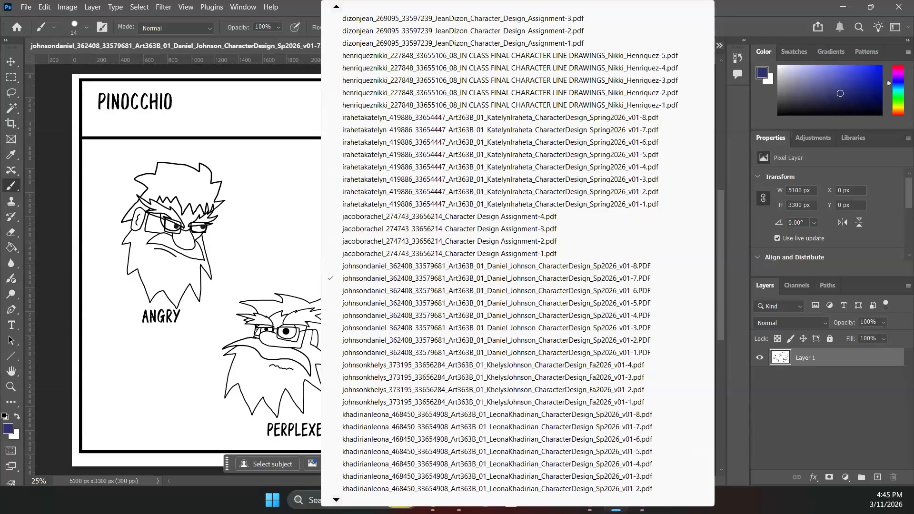
{"action": "scroll", "coordinate": [504, 252], "scroll_direction": "down", "scroll_amount": 2}
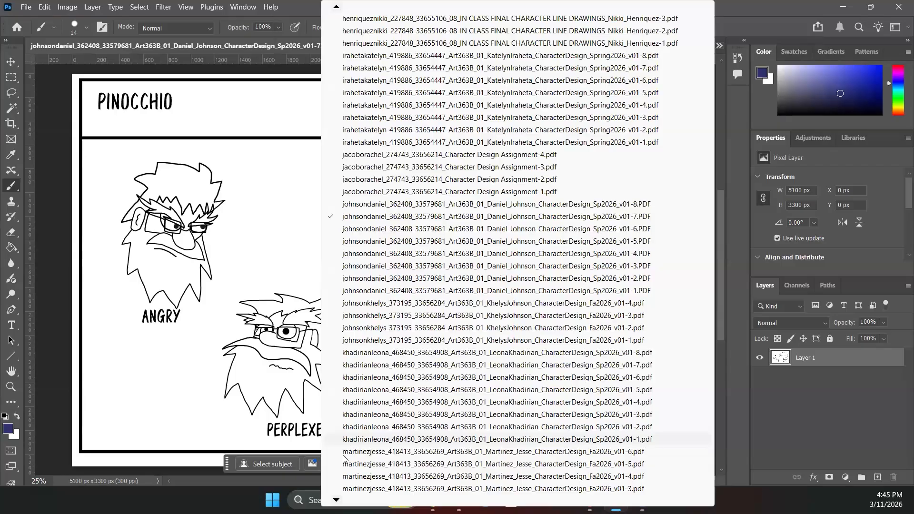
{"action": "left_click", "coordinate": [344, 453]}
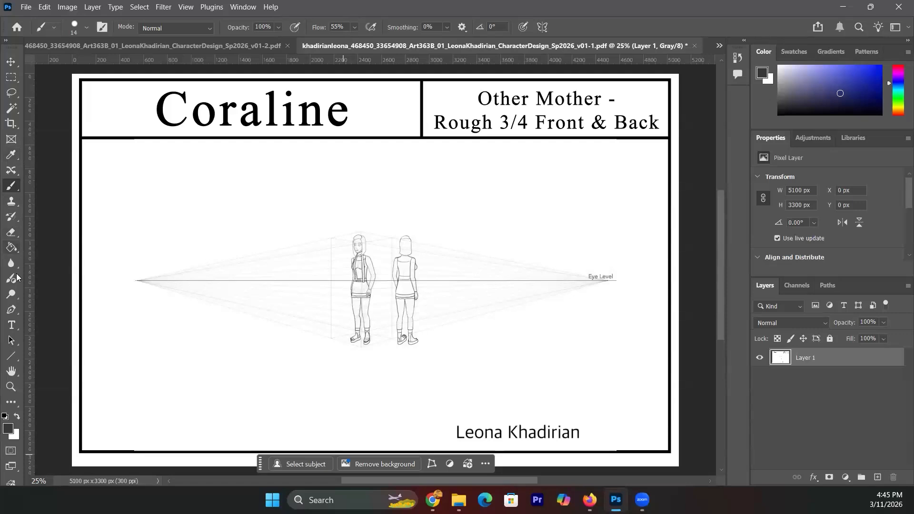
- Zoom to 50% on the Other Mother front and back figures
{"action": "left_click", "coordinate": [11, 387]}
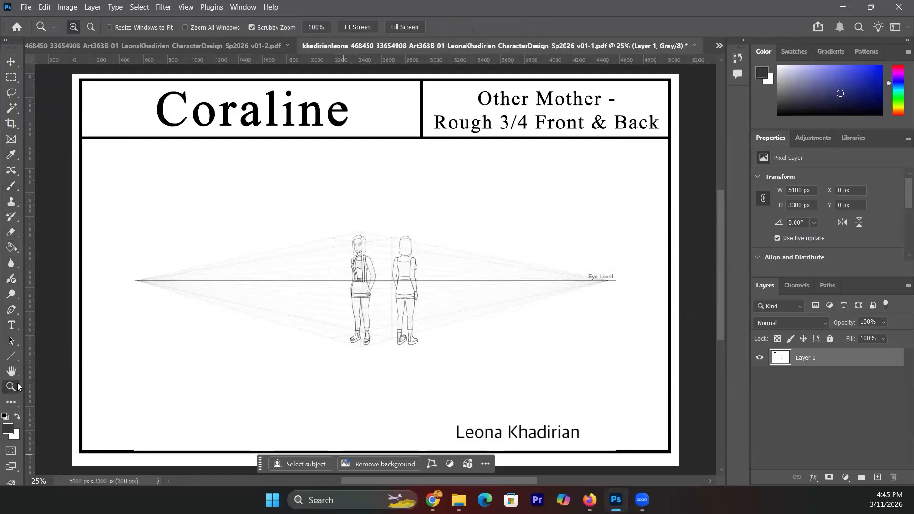
{"action": "left_click", "coordinate": [407, 287]}
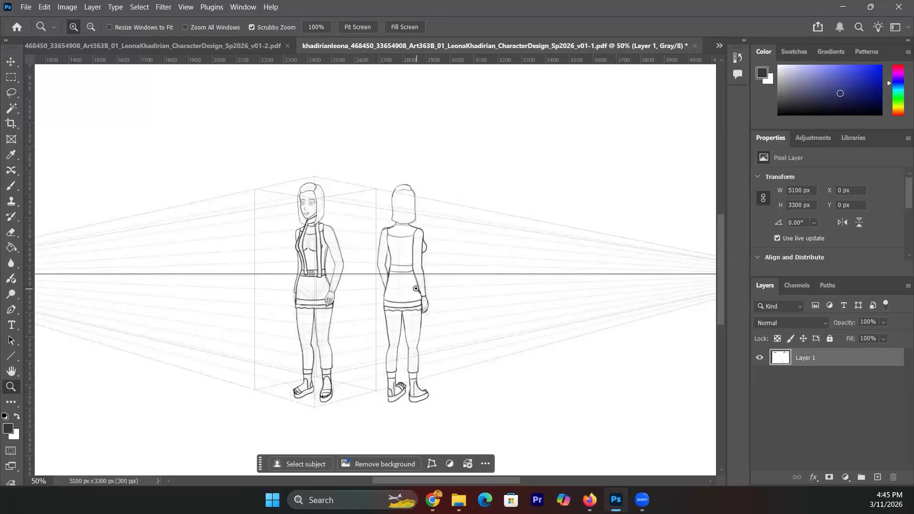
{"action": "left_click", "coordinate": [719, 46]}
{"action": "mouse_move", "coordinate": [337, 500]}
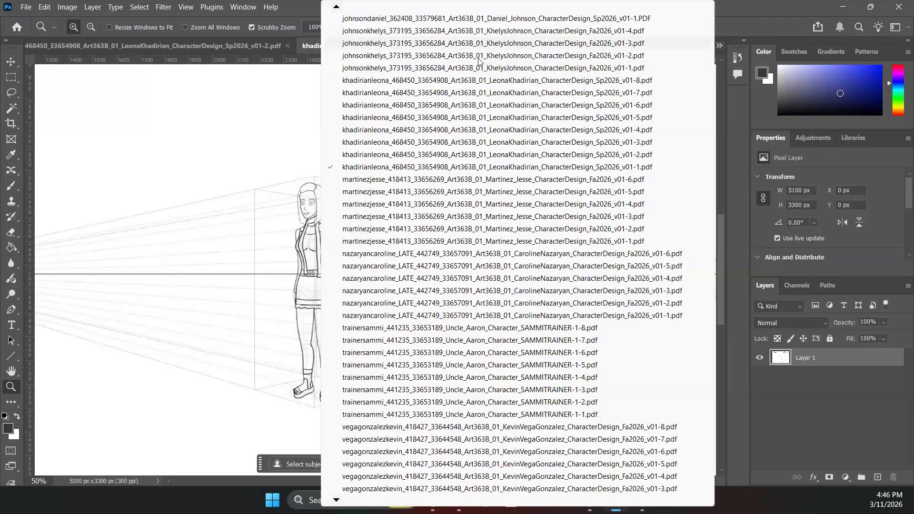
- Review the Kingpin v01-1 action poses sheet with the flask and club poses
{"action": "left_click", "coordinate": [429, 68]}
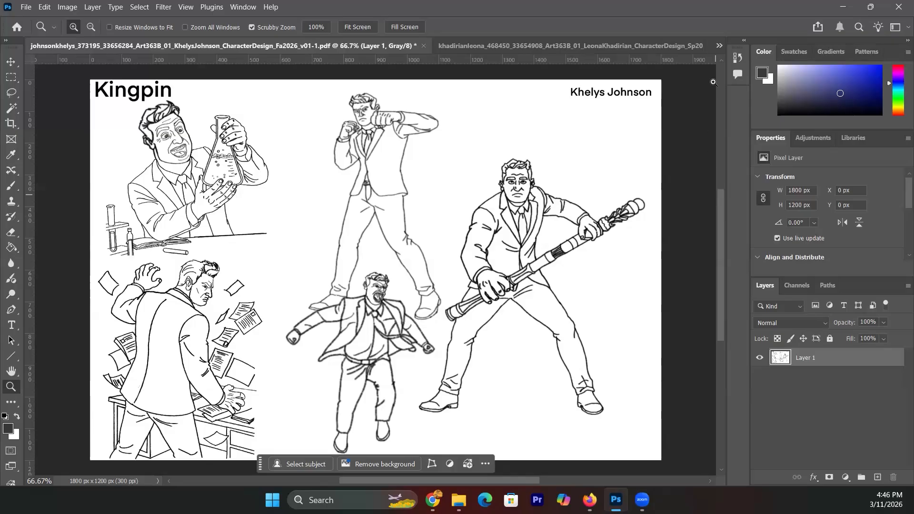
{"action": "left_click", "coordinate": [720, 45]}
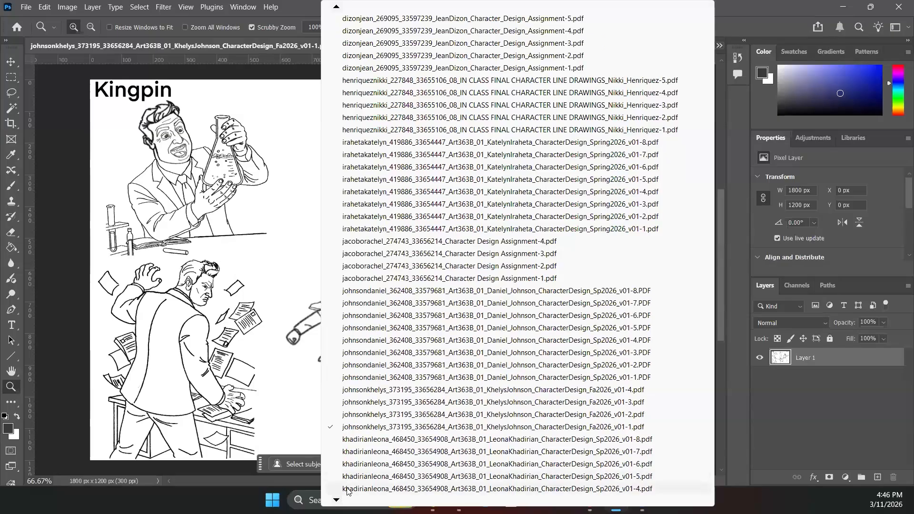
- Review the Kingpin v01-2 turnaround sheet with front, side and back views
{"action": "left_click", "coordinate": [375, 419]}
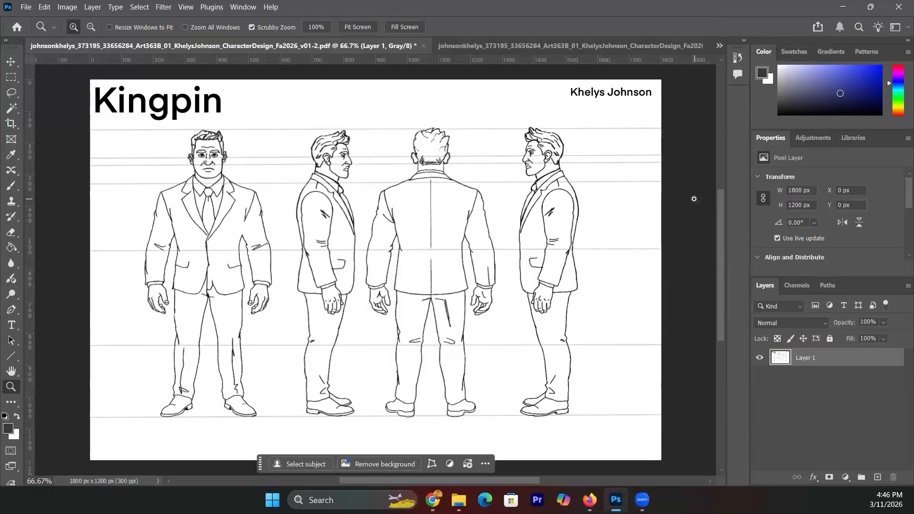
{"action": "left_click", "coordinate": [719, 47]}
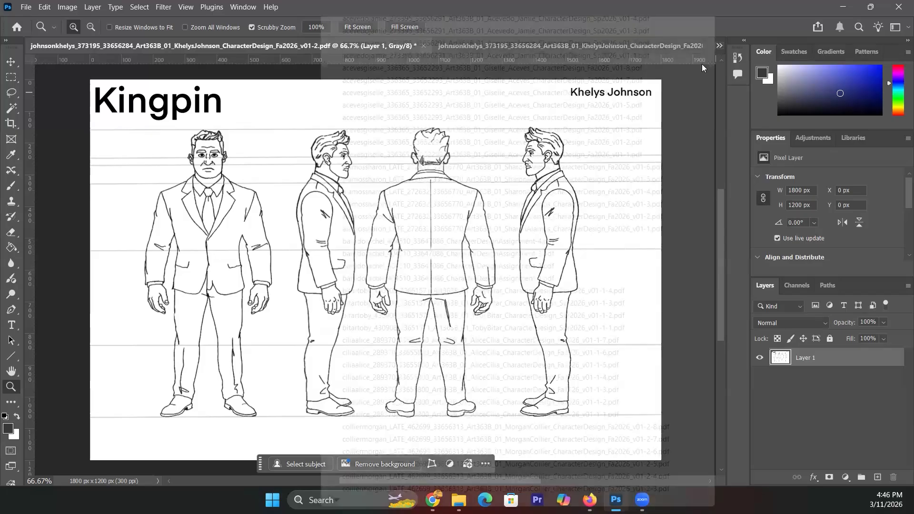
{"action": "mouse_move", "coordinate": [572, 500]}
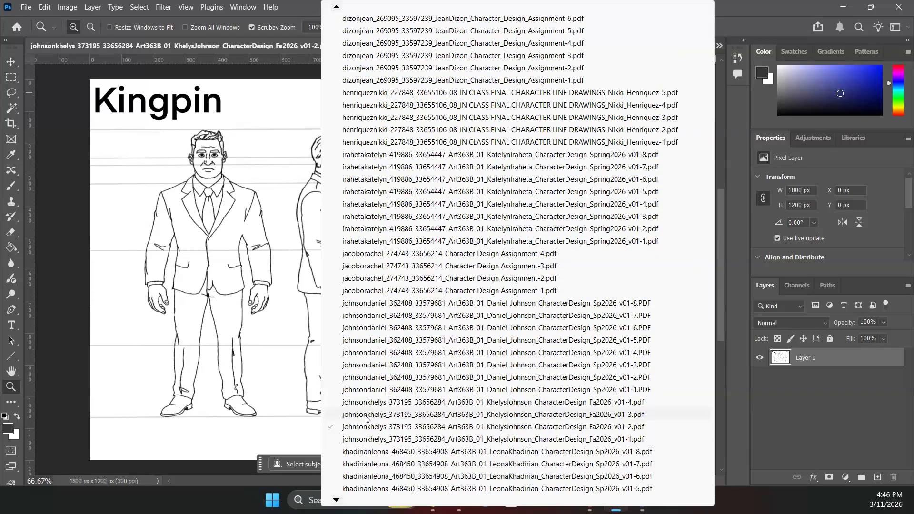
{"action": "left_click", "coordinate": [365, 416]}
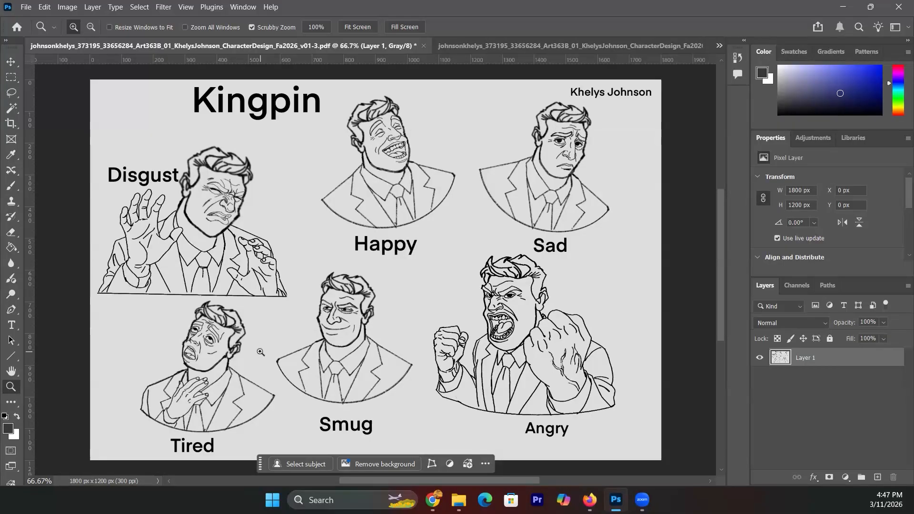
{"action": "left_click", "coordinate": [13, 190]}
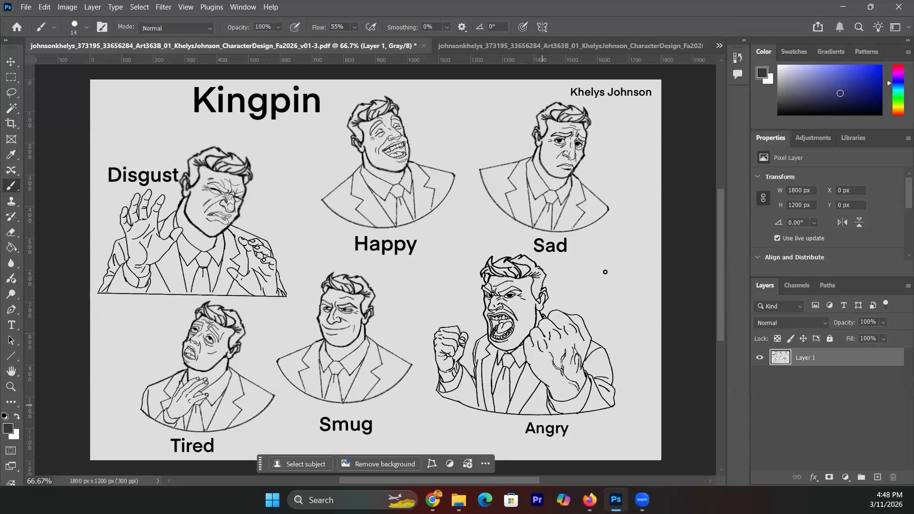
- Add a new layer, Layer 2, to the Kingpin expressions page
{"action": "left_click", "coordinate": [907, 285]}
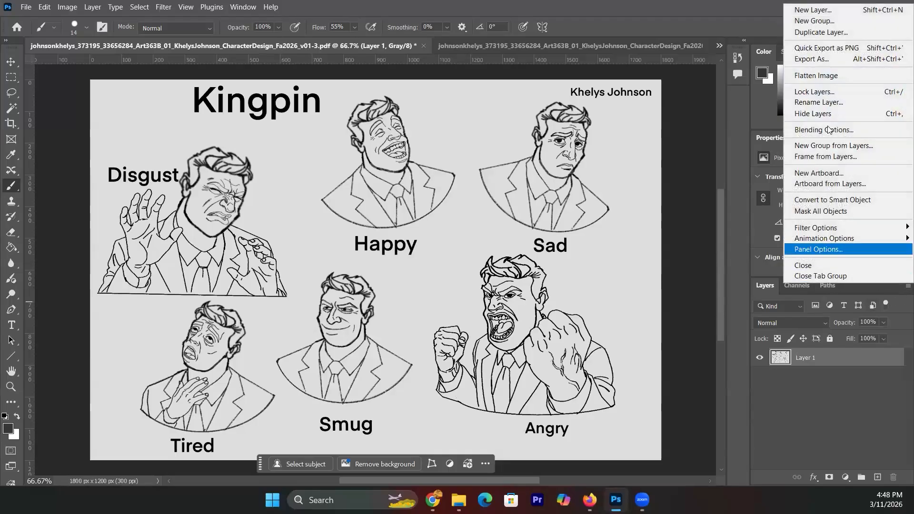
{"action": "left_click", "coordinate": [811, 10]}
{"action": "left_click", "coordinate": [588, 239]}
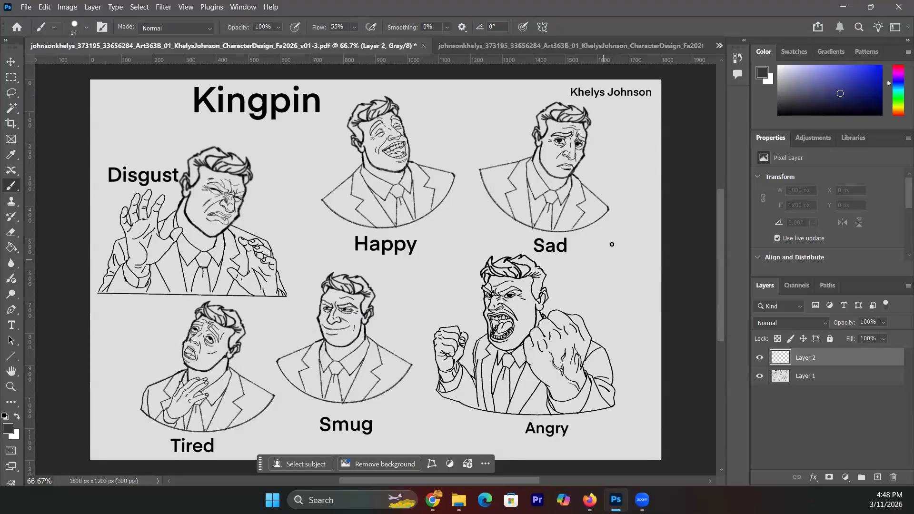
- Sketch the shouting head's outline, eyebrows and hair strands beside the Angry face
{"action": "mouse_move", "coordinate": [613, 236]}
{"action": "left_mouse_down"}
{"action": "mouse_move", "coordinate": [597, 253]}
{"action": "mouse_move", "coordinate": [594, 294]}
{"action": "left_mouse_up"}
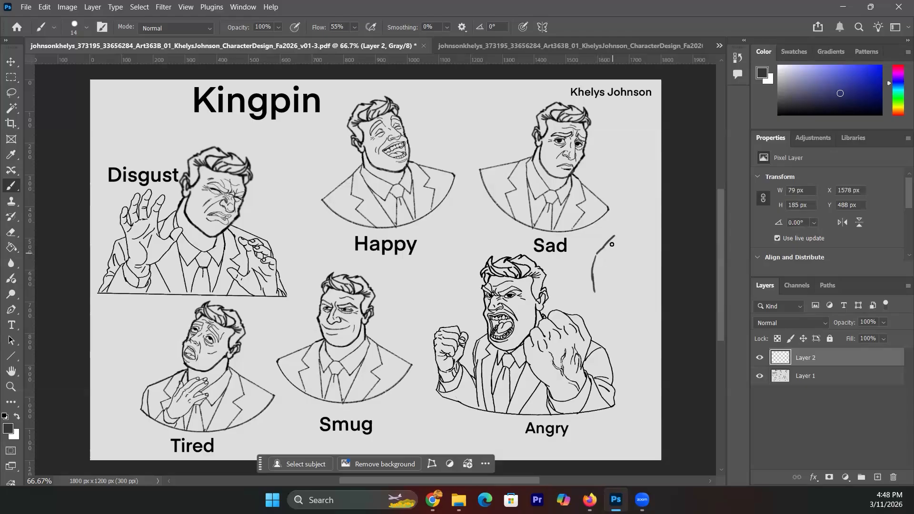
{"action": "mouse_move", "coordinate": [607, 245]}
{"action": "left_mouse_down"}
{"action": "mouse_move", "coordinate": [637, 255]}
{"action": "mouse_move", "coordinate": [627, 247]}
{"action": "mouse_move", "coordinate": [605, 253]}
{"action": "left_mouse_up"}
{"action": "mouse_move", "coordinate": [598, 267]}
{"action": "left_mouse_down"}
{"action": "mouse_move", "coordinate": [615, 272]}
{"action": "mouse_move", "coordinate": [617, 283]}
{"action": "mouse_move", "coordinate": [600, 280]}
{"action": "mouse_move", "coordinate": [617, 291]}
{"action": "mouse_move", "coordinate": [606, 275]}
{"action": "mouse_move", "coordinate": [611, 284]}
{"action": "mouse_move", "coordinate": [615, 276]}
{"action": "left_mouse_up"}
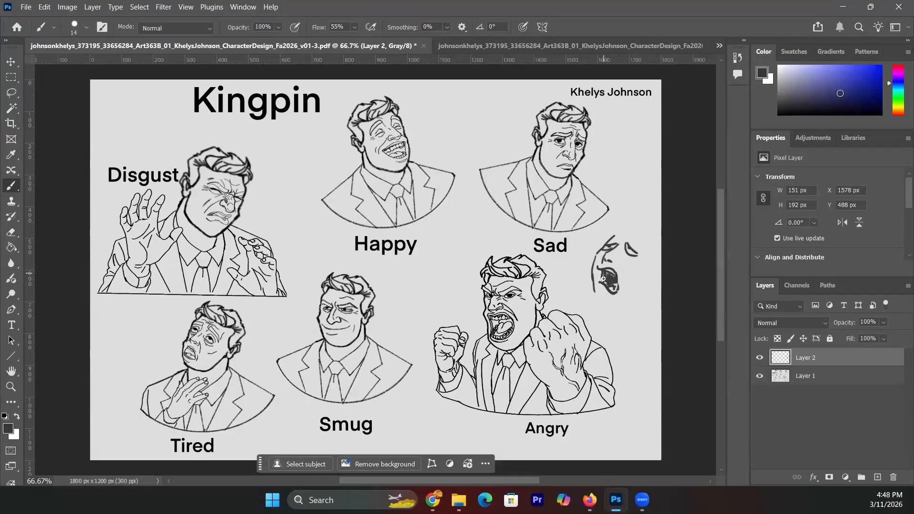
{"action": "left_click_drag", "start_coordinate": [606, 242], "coordinate": [640, 245]}
{"action": "mouse_move", "coordinate": [628, 235]}
{"action": "left_mouse_down"}
{"action": "mouse_move", "coordinate": [638, 245]}
{"action": "mouse_move", "coordinate": [617, 220]}
{"action": "mouse_move", "coordinate": [634, 207]}
{"action": "mouse_move", "coordinate": [652, 231]}
{"action": "left_mouse_up"}
{"action": "left_click_drag", "start_coordinate": [653, 241], "coordinate": [657, 229]}
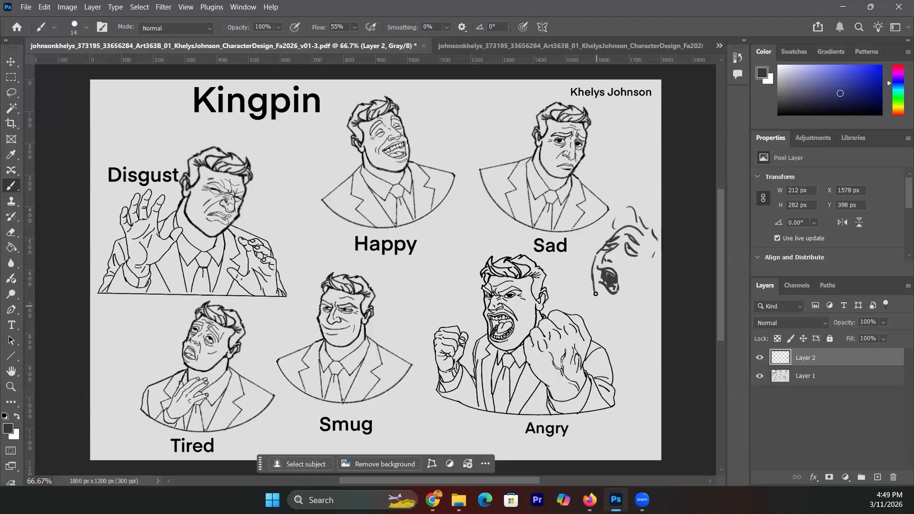
- Hatch the jaw and cheek and draw the neck lines down from the head
{"action": "left_click_drag", "start_coordinate": [582, 297], "coordinate": [584, 305]}
{"action": "mouse_move", "coordinate": [591, 258]}
{"action": "left_mouse_down"}
{"action": "mouse_move", "coordinate": [574, 289]}
{"action": "mouse_move", "coordinate": [588, 281]}
{"action": "mouse_move", "coordinate": [594, 313]}
{"action": "mouse_move", "coordinate": [650, 289]}
{"action": "mouse_move", "coordinate": [639, 295]}
{"action": "mouse_move", "coordinate": [644, 271]}
{"action": "mouse_move", "coordinate": [659, 275]}
{"action": "left_mouse_up"}
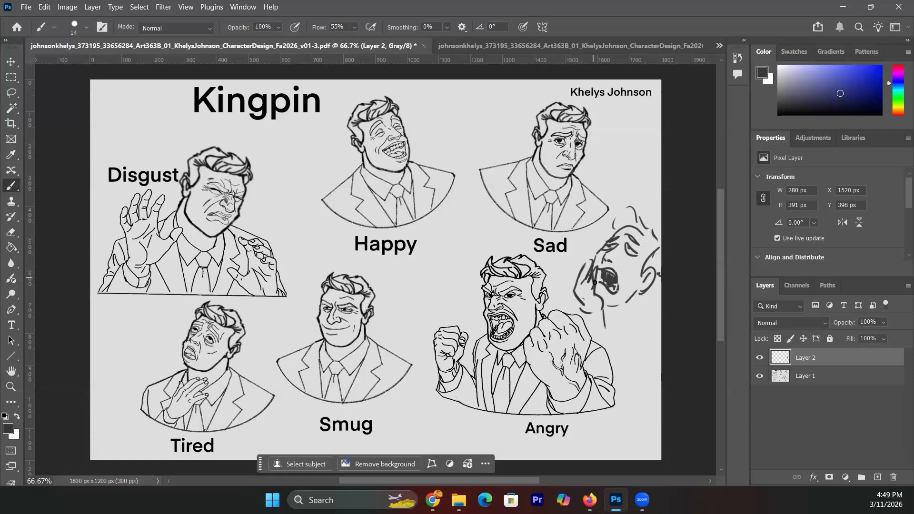
{"action": "left_click_drag", "start_coordinate": [605, 308], "coordinate": [588, 312]}
{"action": "mouse_move", "coordinate": [616, 312]}
{"action": "left_mouse_down"}
{"action": "mouse_move", "coordinate": [617, 336]}
{"action": "mouse_move", "coordinate": [619, 300]}
{"action": "left_mouse_up"}
{"action": "left_click_drag", "start_coordinate": [619, 354], "coordinate": [620, 398]}
{"action": "left_click_drag", "start_coordinate": [622, 434], "coordinate": [623, 456]}
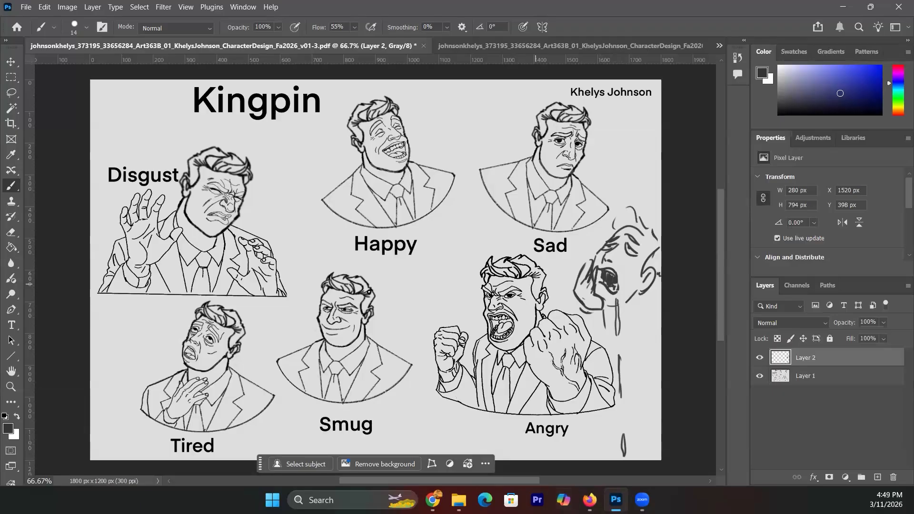
{"action": "left_click", "coordinate": [719, 46]}
- Scroll the open-documents list and bring up the v01-4 Kingpin front-and-back turnaround page
{"action": "scroll", "coordinate": [510, 254], "scroll_direction": "down", "scroll_amount": 3}
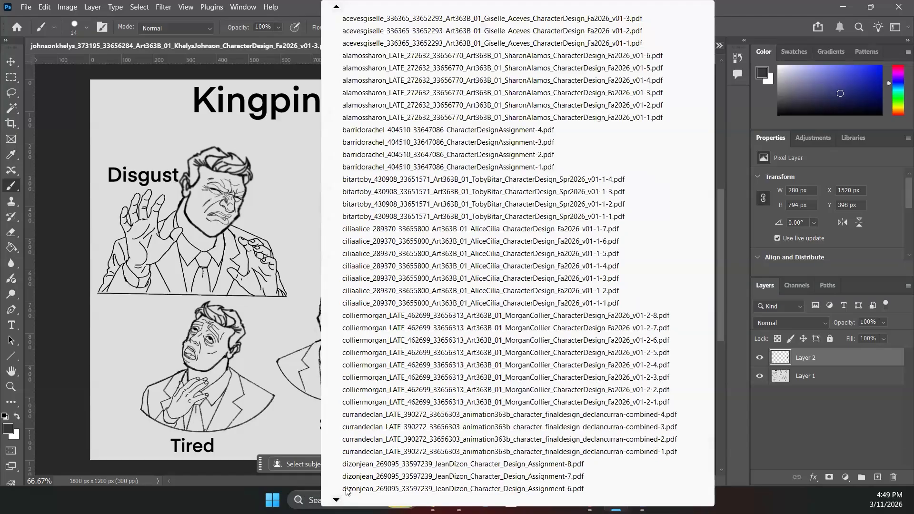
{"action": "scroll", "coordinate": [510, 255], "scroll_direction": "down", "scroll_amount": 1}
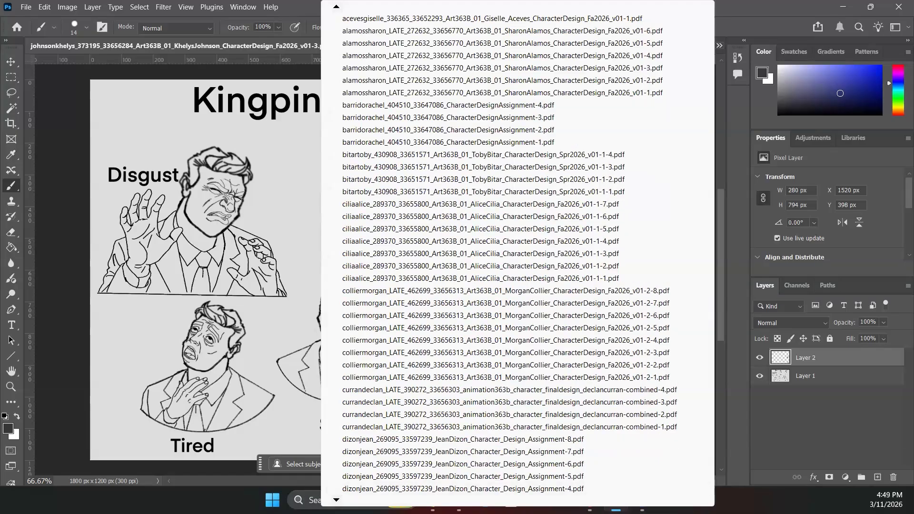
{"action": "scroll", "coordinate": [510, 254], "scroll_direction": "down", "scroll_amount": 4}
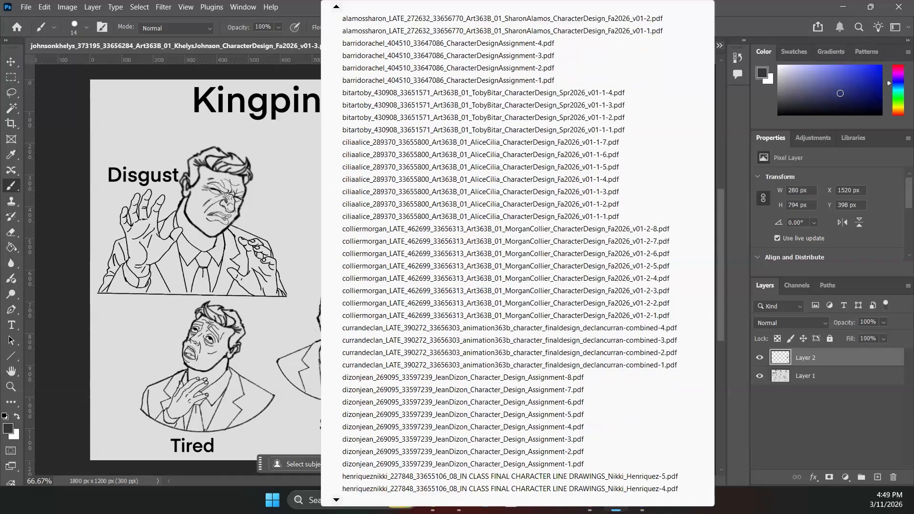
{"action": "scroll", "coordinate": [510, 254], "scroll_direction": "down", "scroll_amount": 4}
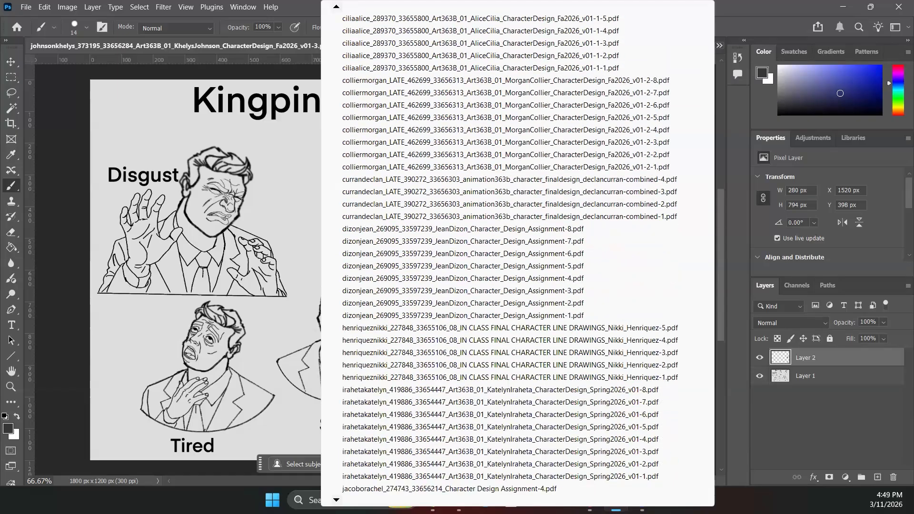
{"action": "scroll", "coordinate": [510, 254], "scroll_direction": "down", "scroll_amount": 4}
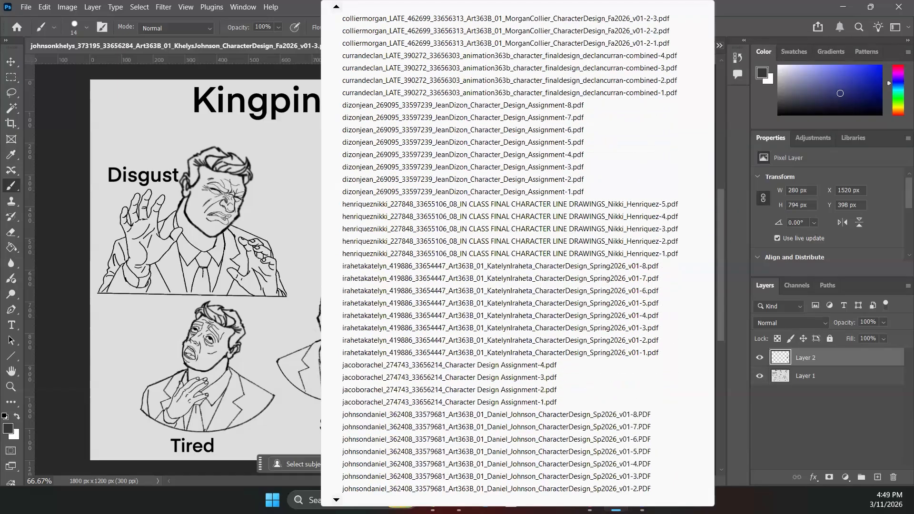
{"action": "scroll", "coordinate": [363, 435], "scroll_direction": "down", "scroll_amount": 1}
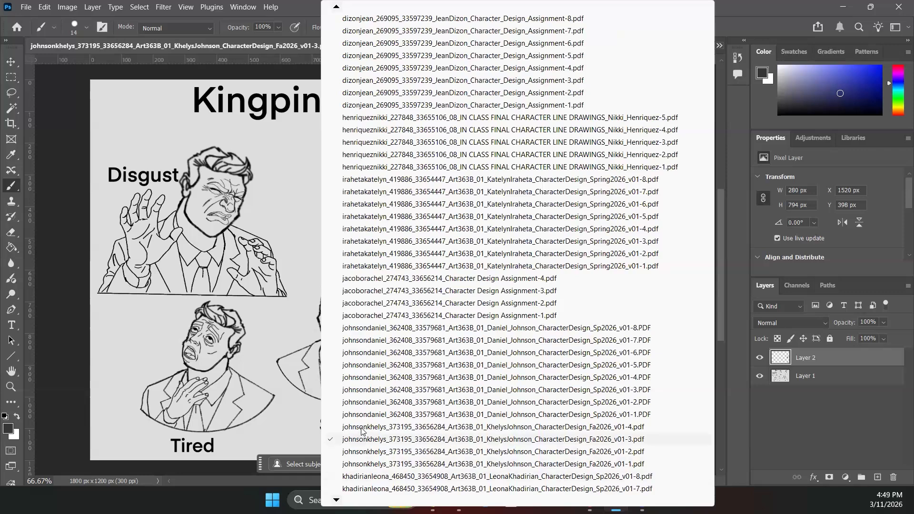
{"action": "left_click", "coordinate": [362, 427]}
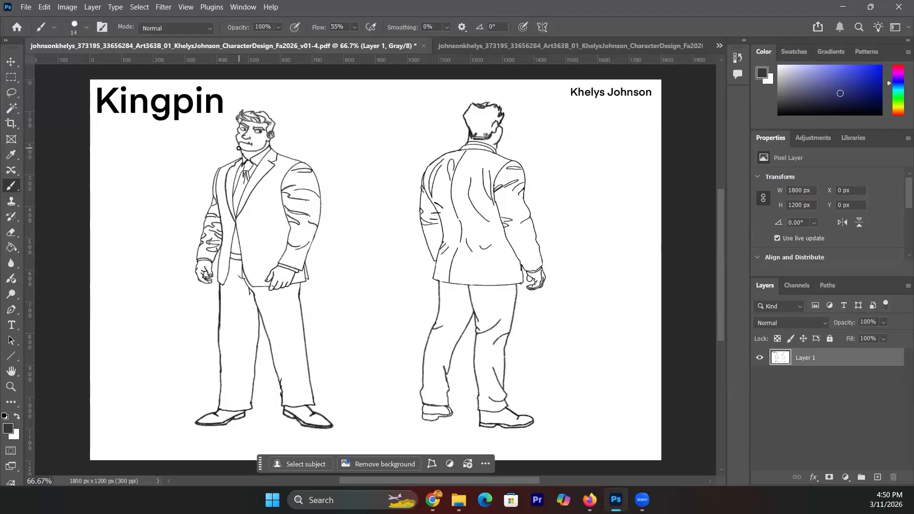
- Sketch the scowling face's mouth, eyes and jaw between the front and back figures
{"action": "mouse_move", "coordinate": [370, 142]}
{"action": "left_mouse_down"}
{"action": "mouse_move", "coordinate": [352, 139]}
{"action": "mouse_move", "coordinate": [351, 156]}
{"action": "mouse_move", "coordinate": [355, 136]}
{"action": "mouse_move", "coordinate": [347, 153]}
{"action": "mouse_move", "coordinate": [363, 172]}
{"action": "mouse_move", "coordinate": [358, 137]}
{"action": "mouse_move", "coordinate": [372, 135]}
{"action": "mouse_move", "coordinate": [381, 153]}
{"action": "mouse_move", "coordinate": [385, 130]}
{"action": "mouse_move", "coordinate": [356, 126]}
{"action": "left_mouse_up"}
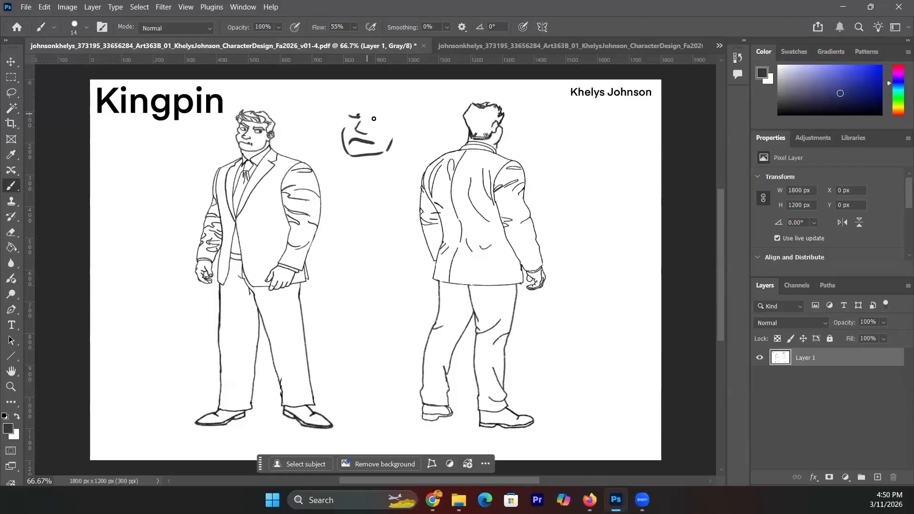
{"action": "mouse_move", "coordinate": [349, 113]}
{"action": "left_mouse_down"}
{"action": "mouse_move", "coordinate": [384, 112]}
{"action": "mouse_move", "coordinate": [379, 121]}
{"action": "mouse_move", "coordinate": [356, 106]}
{"action": "left_mouse_up"}
{"action": "key", "text": "ctrl+z"}
{"action": "left_click_drag", "start_coordinate": [382, 153], "coordinate": [402, 130]}
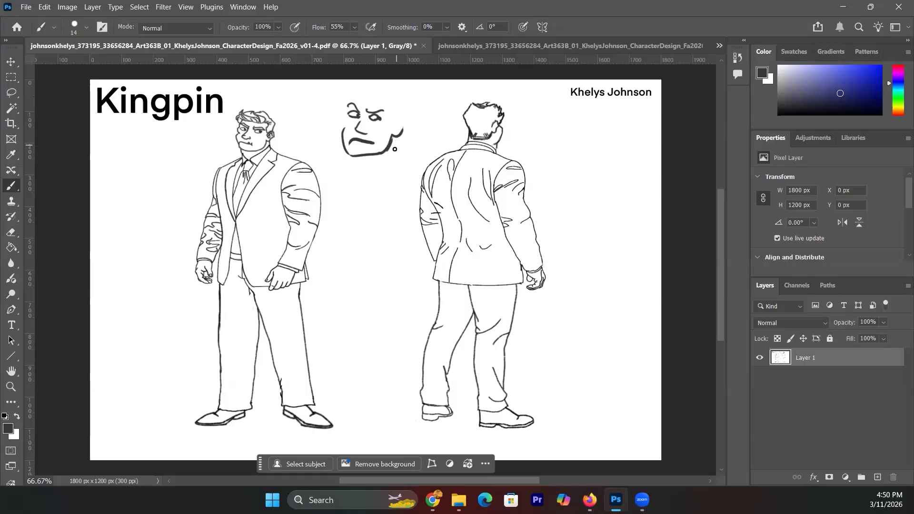
{"action": "mouse_move", "coordinate": [398, 135]}
{"action": "left_mouse_down"}
{"action": "mouse_move", "coordinate": [405, 155]}
{"action": "mouse_move", "coordinate": [359, 164]}
{"action": "mouse_move", "coordinate": [381, 168]}
{"action": "mouse_move", "coordinate": [403, 152]}
{"action": "left_mouse_up"}
- With black paint, add the lower lip, an ear, and the head outline with hairline
{"action": "key", "text": "x"}
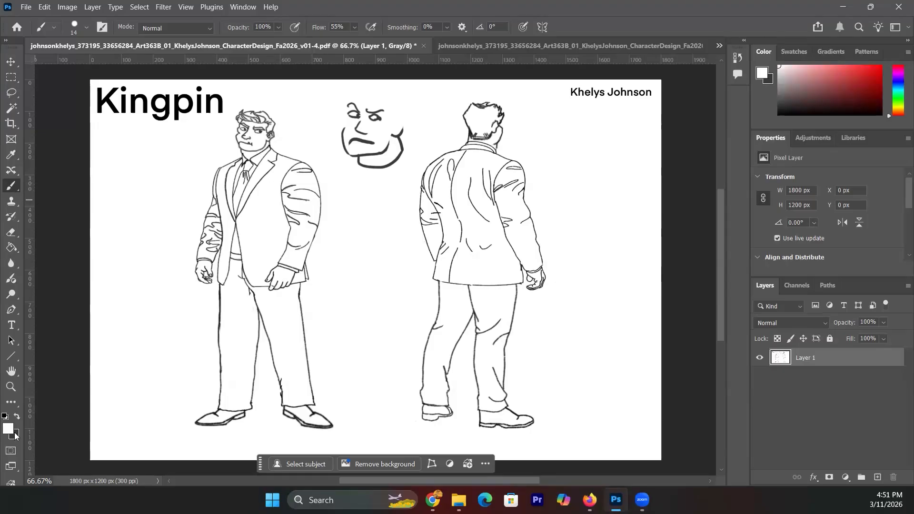
{"action": "left_click", "coordinate": [17, 417]}
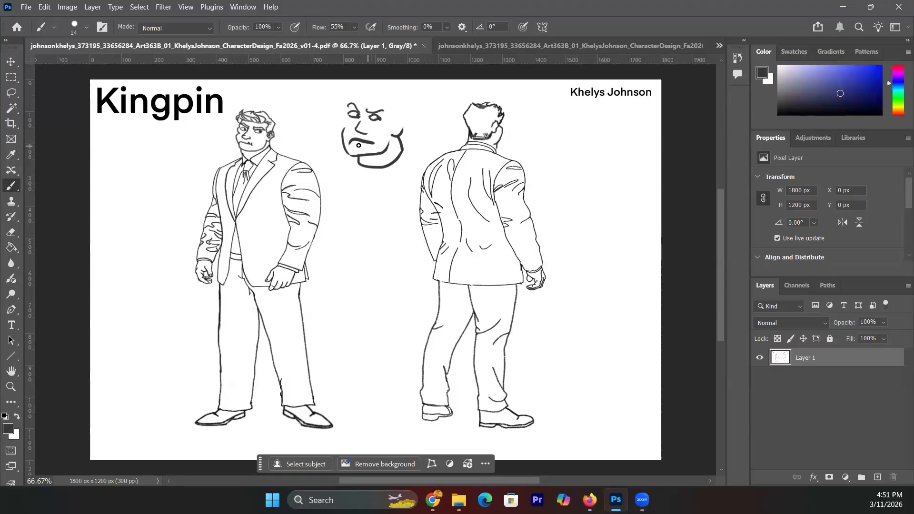
{"action": "mouse_move", "coordinate": [355, 147]}
{"action": "left_mouse_down"}
{"action": "mouse_move", "coordinate": [383, 135]}
{"action": "mouse_move", "coordinate": [354, 118]}
{"action": "mouse_move", "coordinate": [343, 126]}
{"action": "mouse_move", "coordinate": [351, 98]}
{"action": "left_mouse_up"}
{"action": "mouse_move", "coordinate": [398, 126]}
{"action": "left_mouse_down"}
{"action": "mouse_move", "coordinate": [399, 135]}
{"action": "mouse_move", "coordinate": [379, 95]}
{"action": "mouse_move", "coordinate": [362, 91]}
{"action": "left_mouse_up"}
{"action": "left_click_drag", "start_coordinate": [344, 87], "coordinate": [396, 99]}
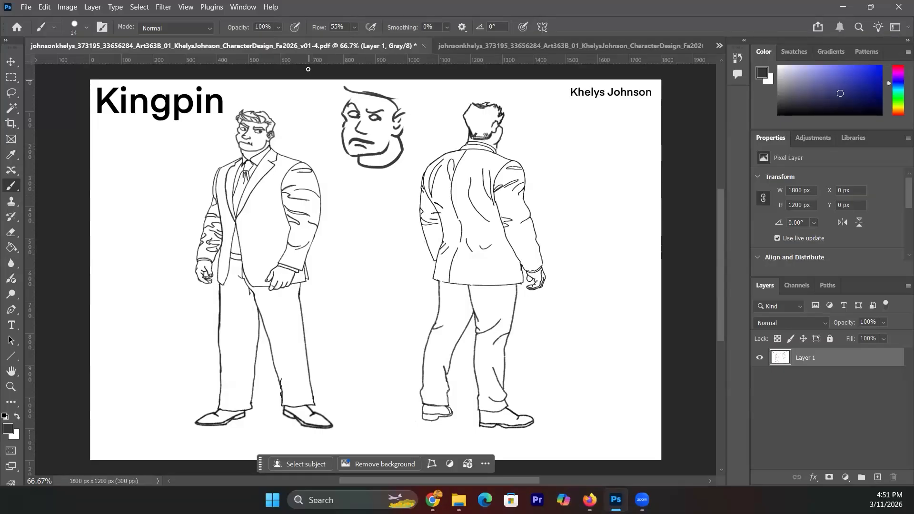
- List the open documents and scroll down through the students' PDF pages
{"action": "left_click", "coordinate": [720, 47]}
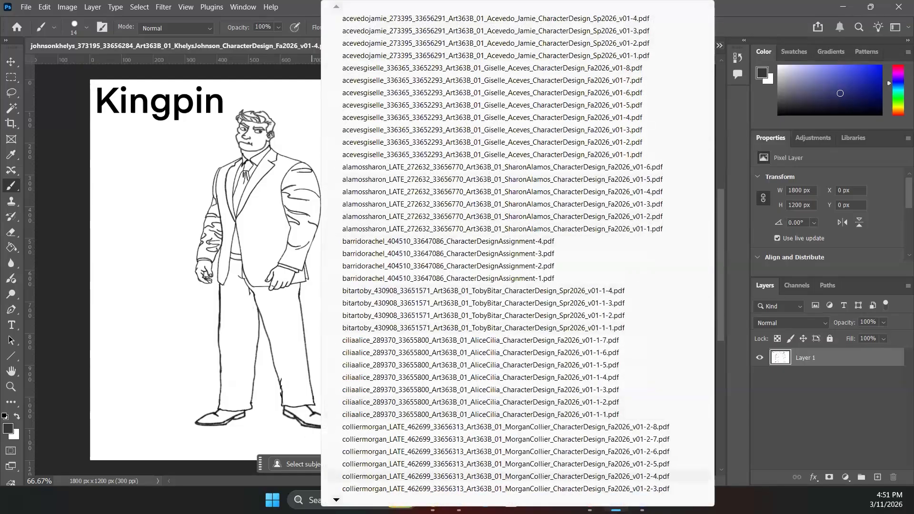
{"action": "scroll", "coordinate": [505, 257], "scroll_direction": "down", "scroll_amount": 4}
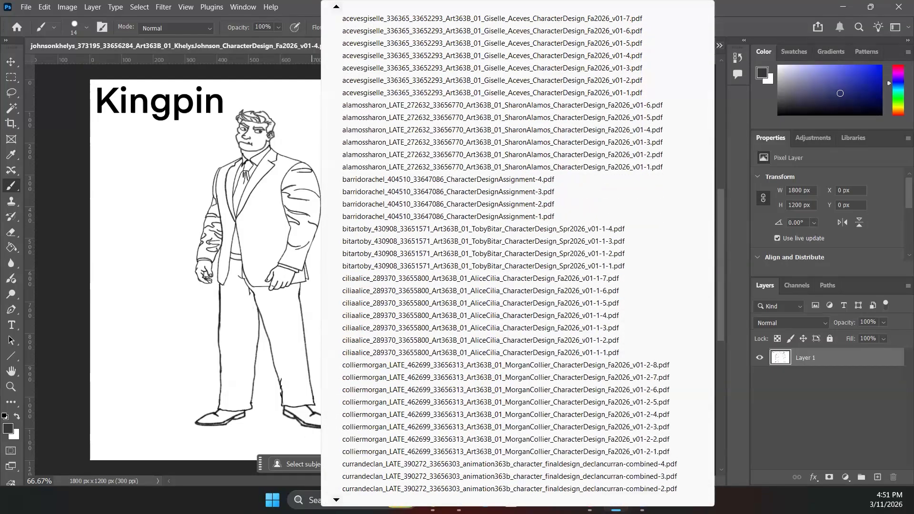
{"action": "scroll", "coordinate": [505, 257], "scroll_direction": "down", "scroll_amount": 6}
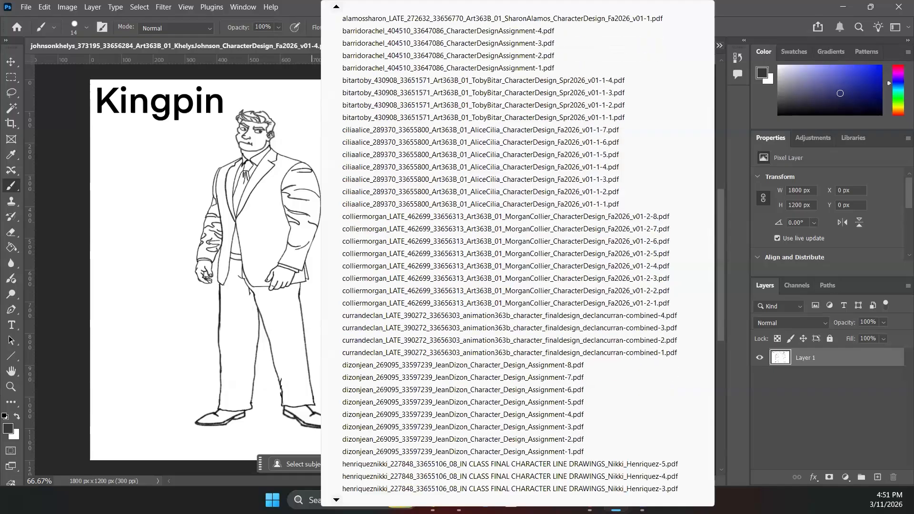
{"action": "scroll", "coordinate": [505, 257], "scroll_direction": "down", "scroll_amount": 4}
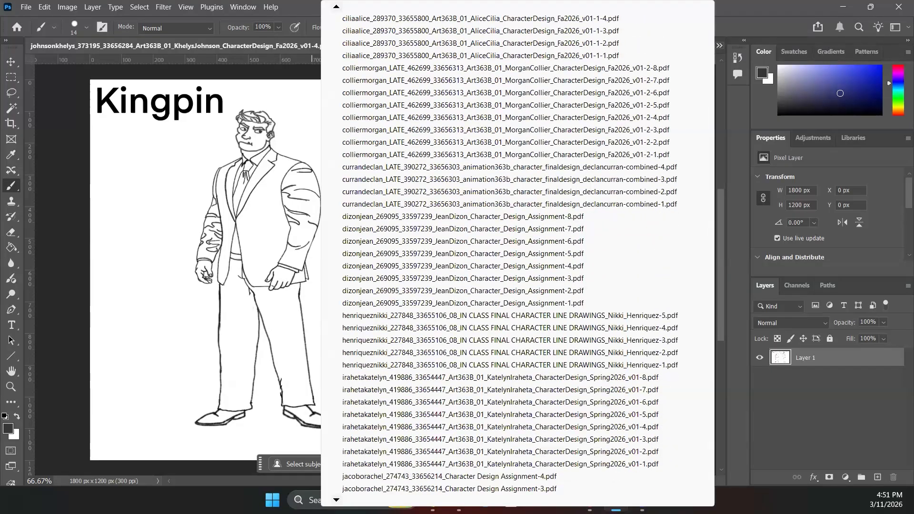
{"action": "scroll", "coordinate": [504, 257], "scroll_direction": "down", "scroll_amount": 4}
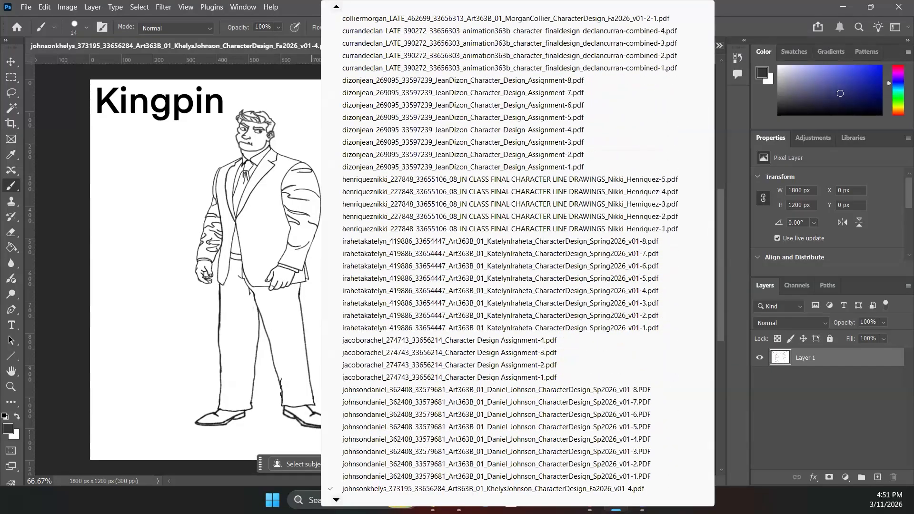
{"action": "scroll", "coordinate": [505, 257], "scroll_direction": "down", "scroll_amount": 4}
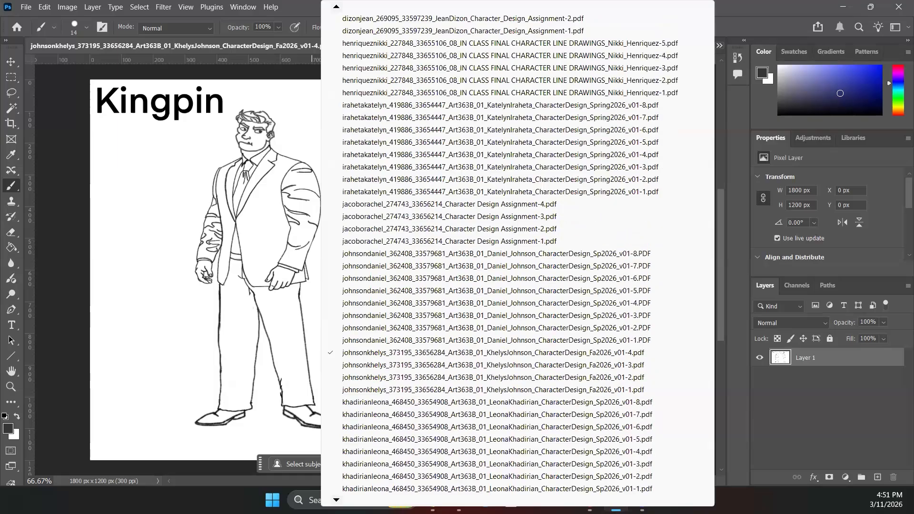
{"action": "scroll", "coordinate": [505, 257], "scroll_direction": "down", "scroll_amount": 4}
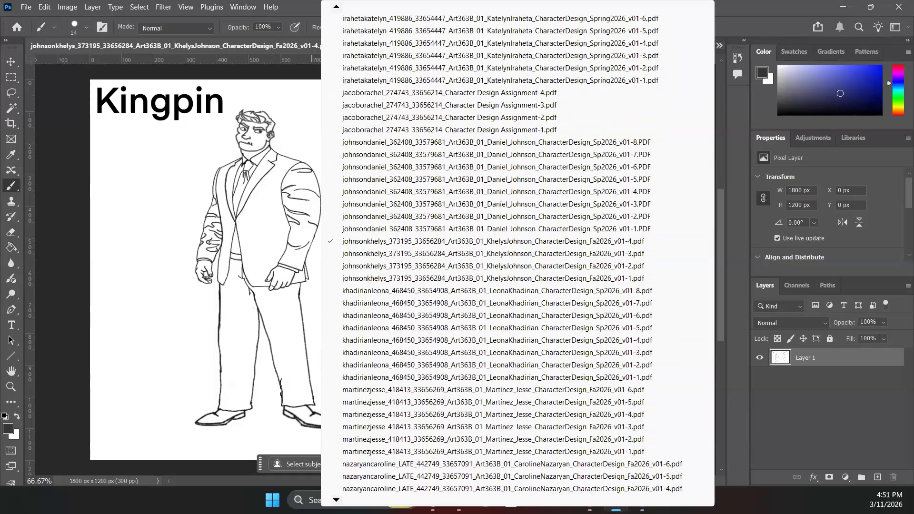
{"action": "scroll", "coordinate": [505, 258], "scroll_direction": "down", "scroll_amount": 4}
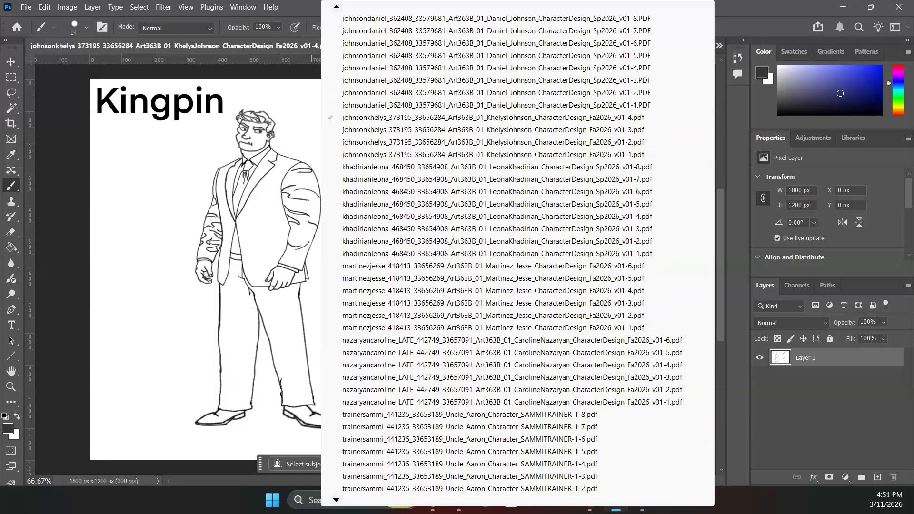
{"action": "scroll", "coordinate": [505, 257], "scroll_direction": "down", "scroll_amount": 4}
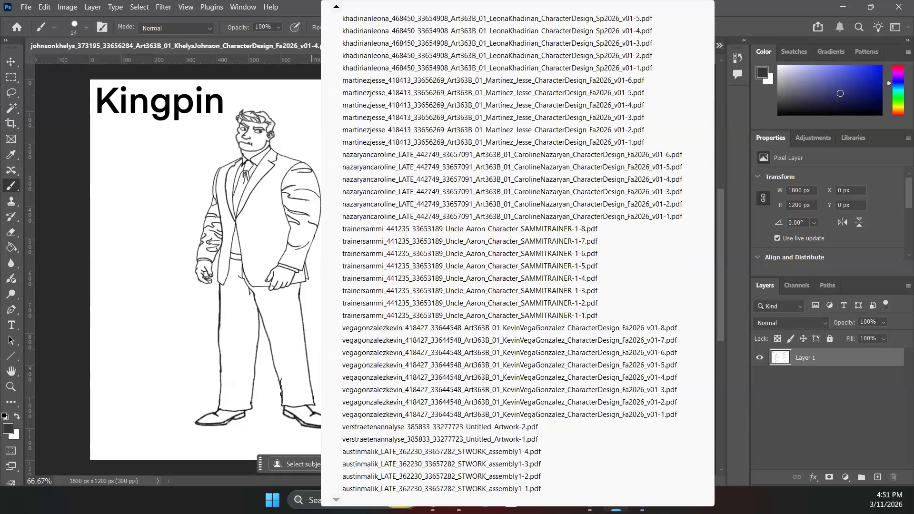
- Review assembly1-1.pdf's THREE QUARTERS VIEW page, then bring up the assembly1-2.pdf ACTIONS sheet
{"action": "left_click", "coordinate": [364, 489]}
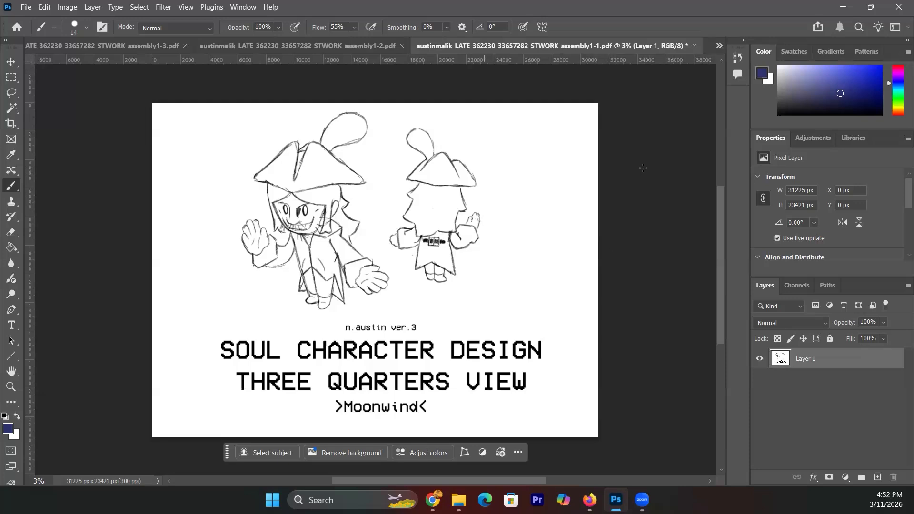
{"action": "left_click", "coordinate": [719, 45]}
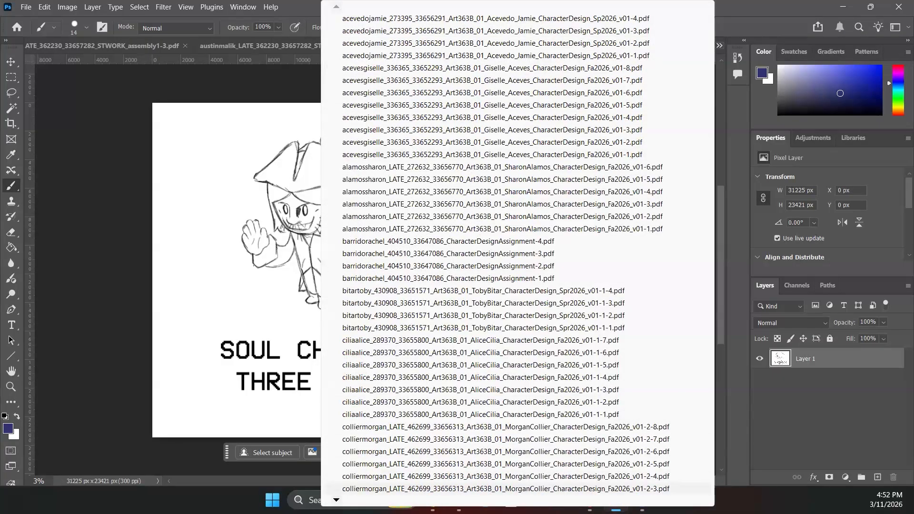
{"action": "mouse_move", "coordinate": [518, 500]}
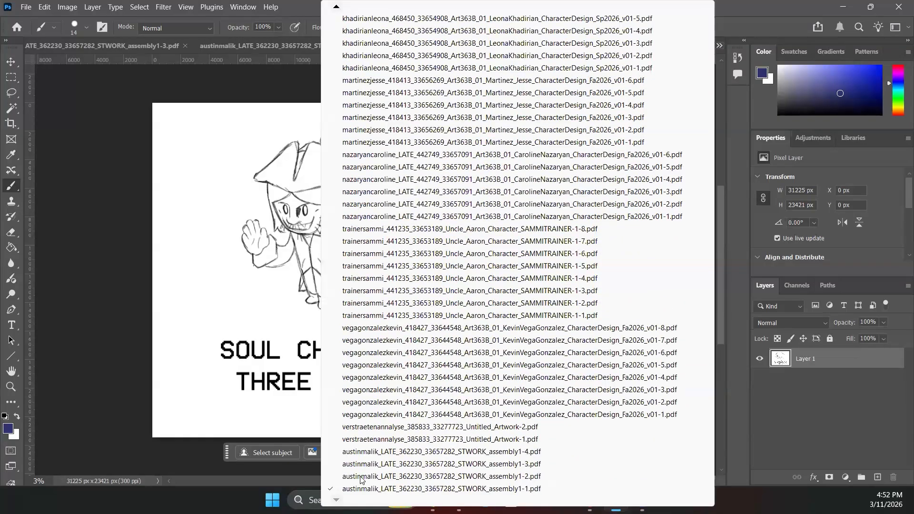
{"action": "left_click", "coordinate": [365, 476]}
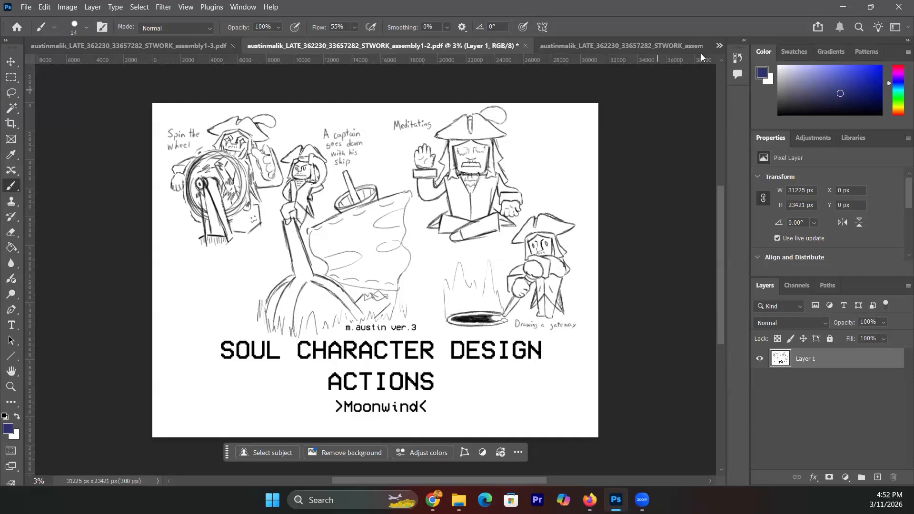
{"action": "left_click", "coordinate": [718, 46]}
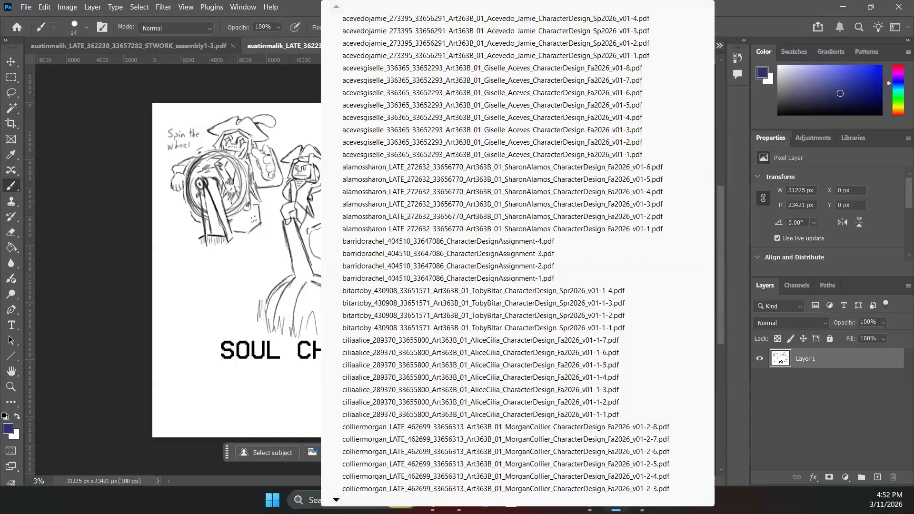
{"action": "mouse_move", "coordinate": [336, 500]}
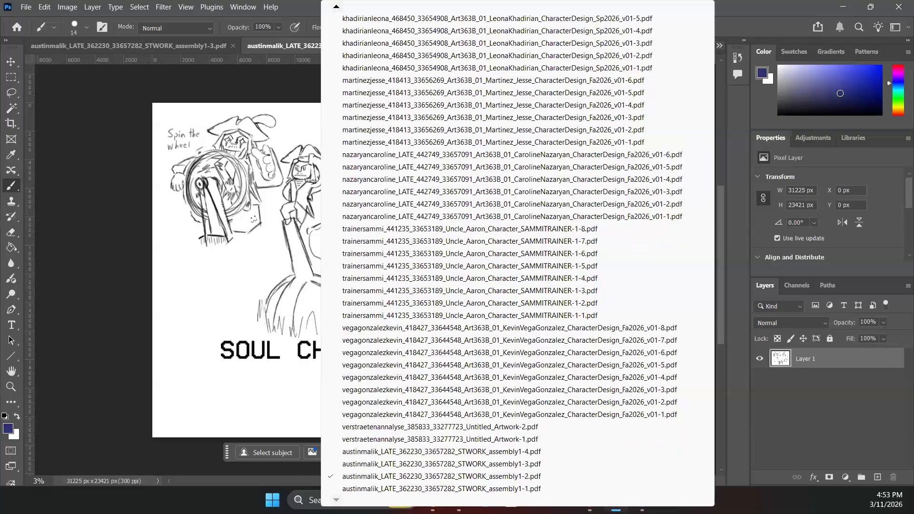
- Review the EXPRESSIONS sheet (assembly1-3.pdf), then the ORTHOGRAPHIC VIEW sheet (assembly1-4.pdf)
{"action": "left_click", "coordinate": [374, 464]}
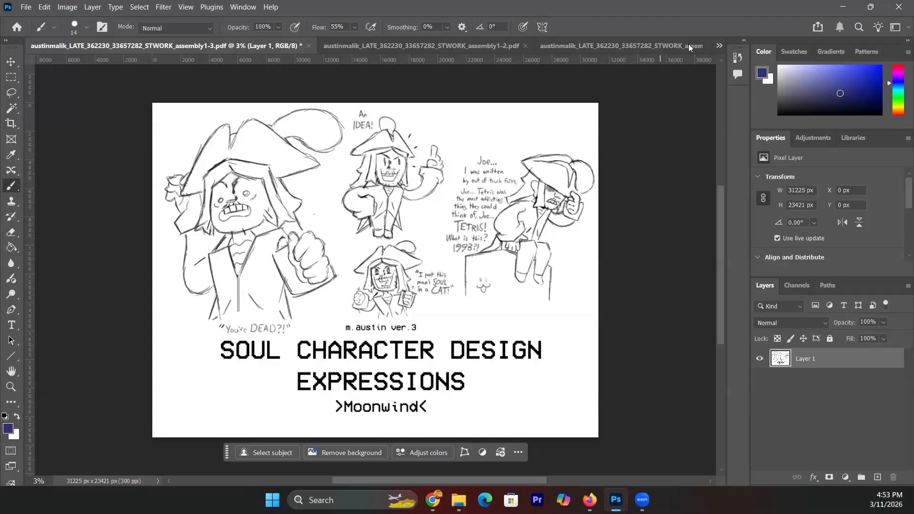
{"action": "left_click", "coordinate": [719, 45]}
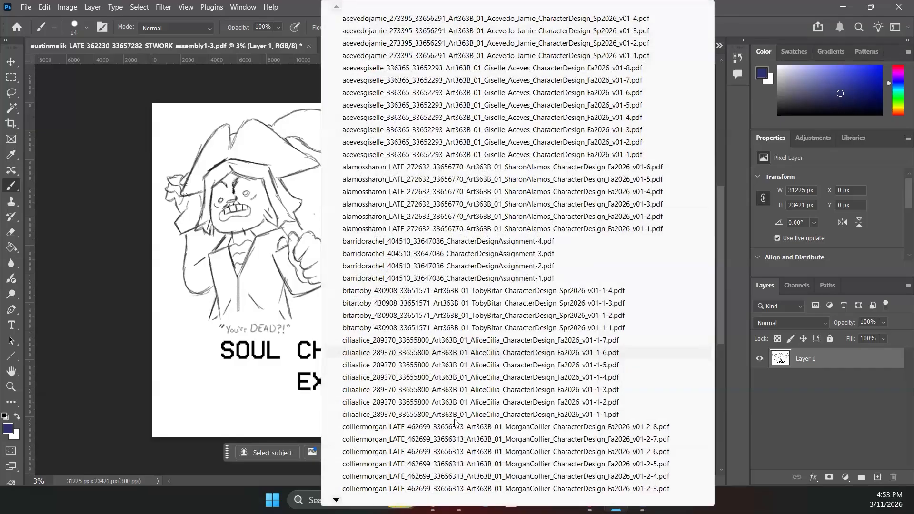
{"action": "mouse_move", "coordinate": [518, 500]}
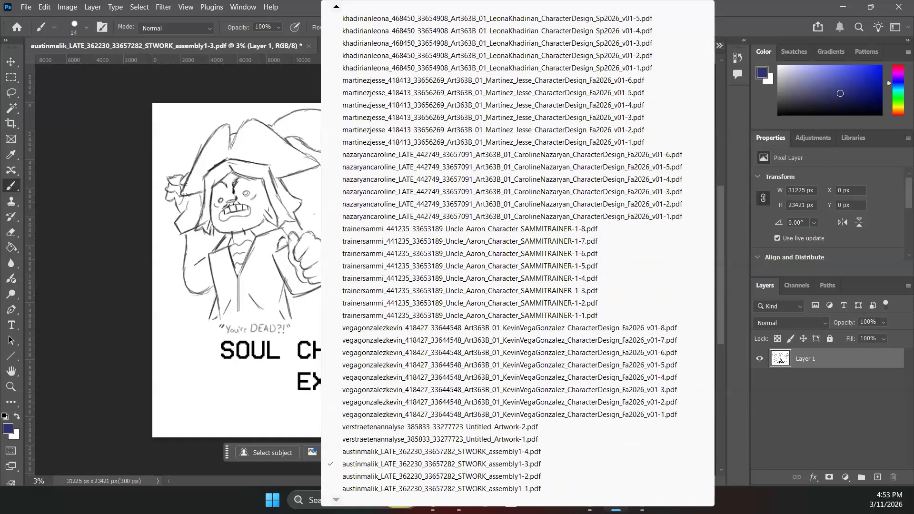
{"action": "left_click", "coordinate": [376, 451]}
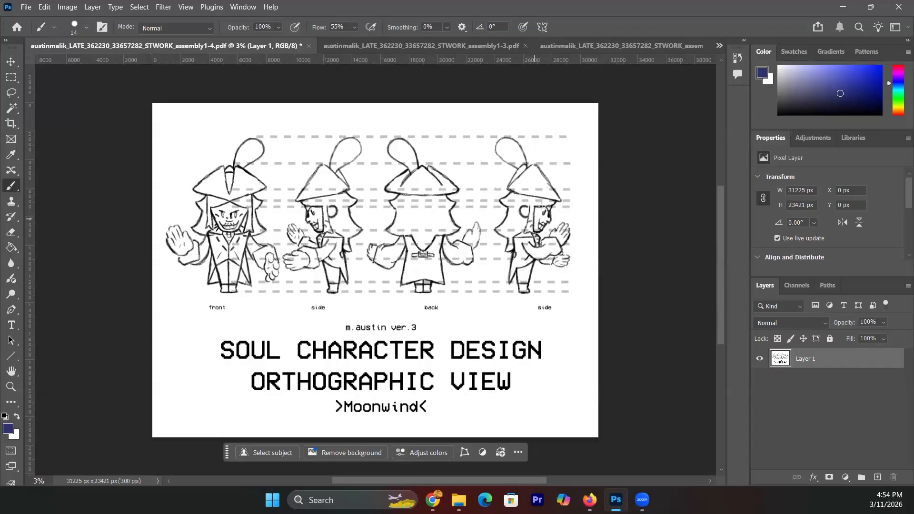
- Flip between the EXPRESSIONS, ACTIONS and ORTHOGRAPHIC VIEW tabs, ending on the assembly1-2.pdf ACTIONS sheet
{"action": "left_click", "coordinate": [427, 45]}
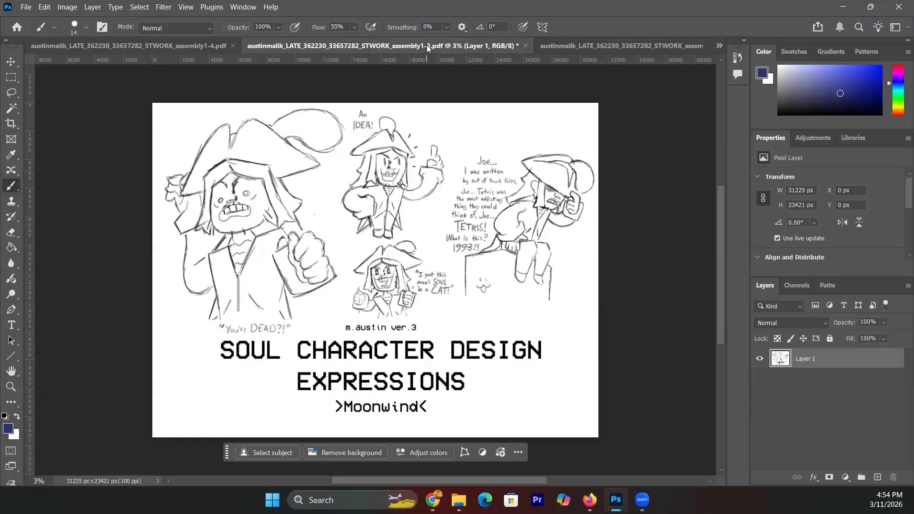
{"action": "left_click", "coordinate": [580, 45]}
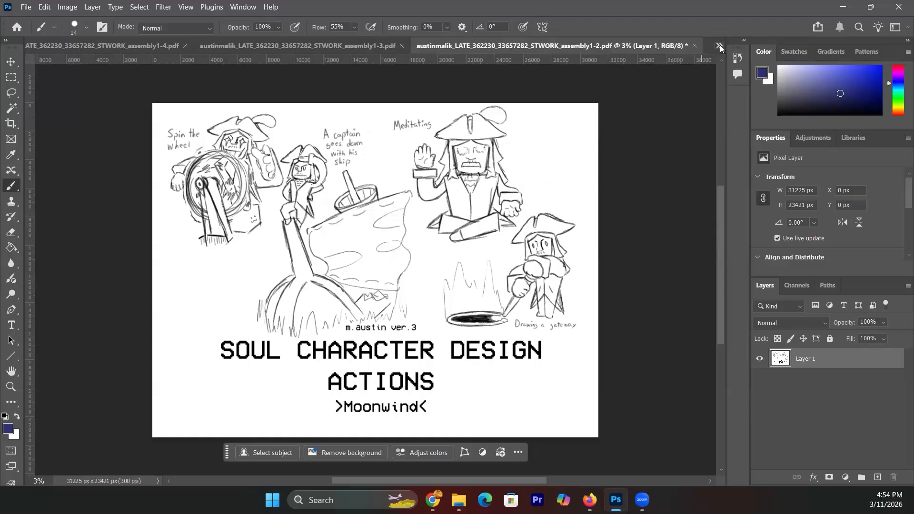
{"action": "left_click", "coordinate": [358, 45]}
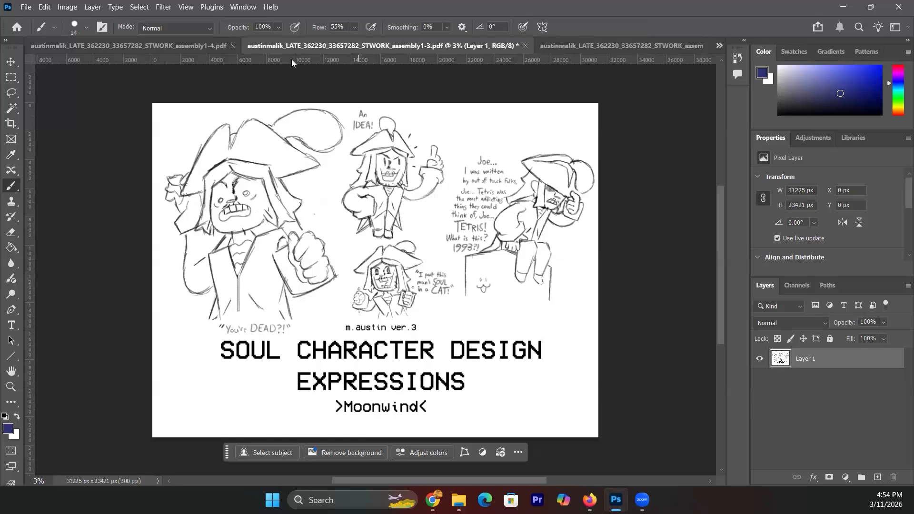
{"action": "left_click", "coordinate": [190, 47]}
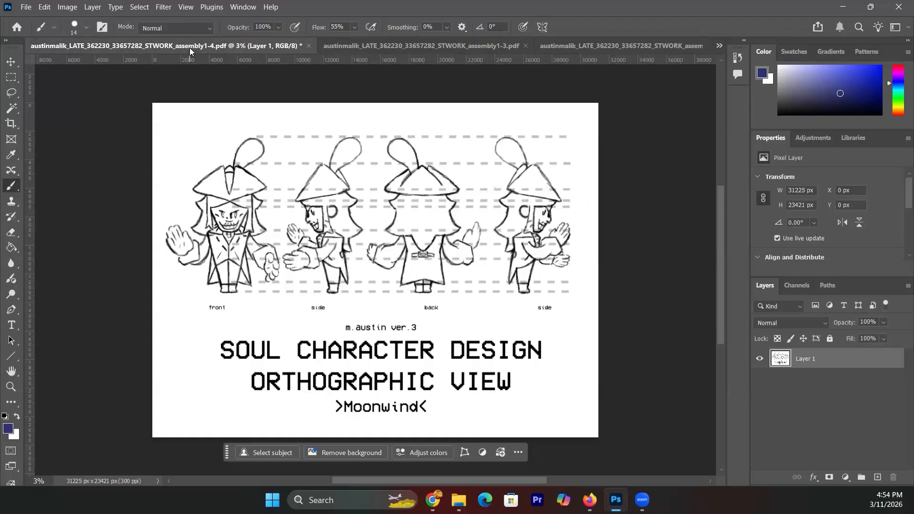
{"action": "left_click", "coordinate": [442, 45]}
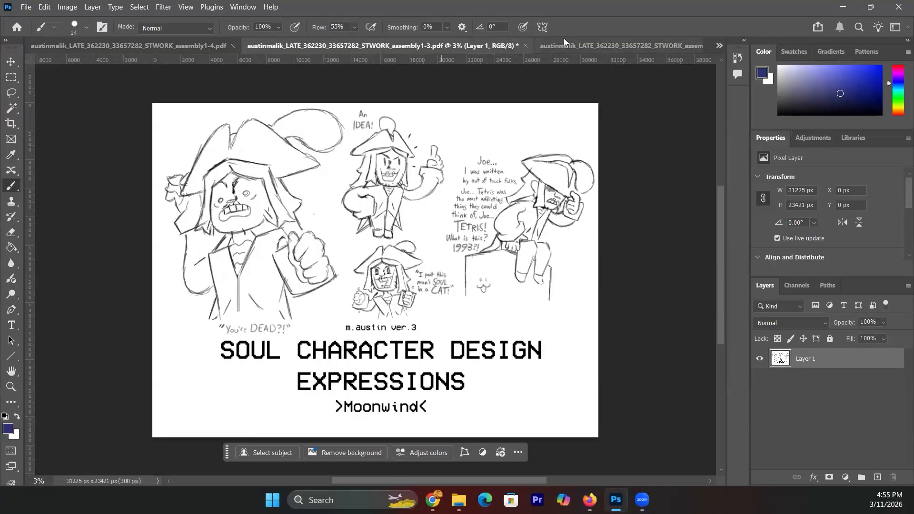
{"action": "left_click", "coordinate": [570, 44]}
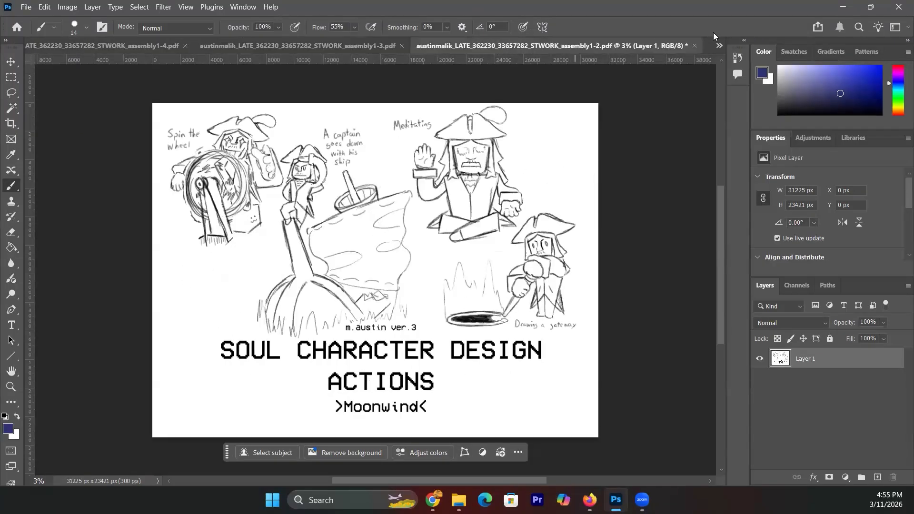
- Scroll the open-documents list and bring up the THREE QUARTERS VIEW page, assembly1-1.pdf
{"action": "left_click", "coordinate": [719, 47]}
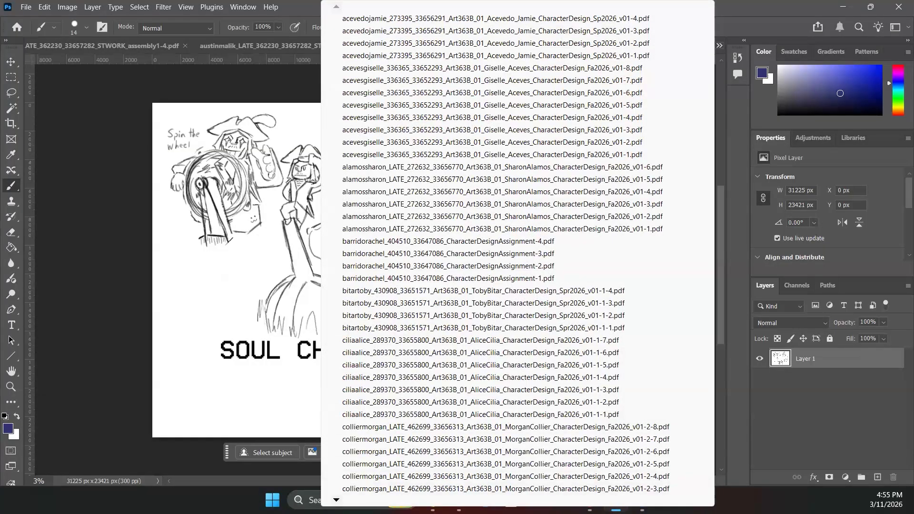
{"action": "scroll", "coordinate": [517, 253], "scroll_direction": "down", "scroll_amount": 2}
{"action": "scroll", "coordinate": [510, 252], "scroll_direction": "down", "scroll_amount": 10}
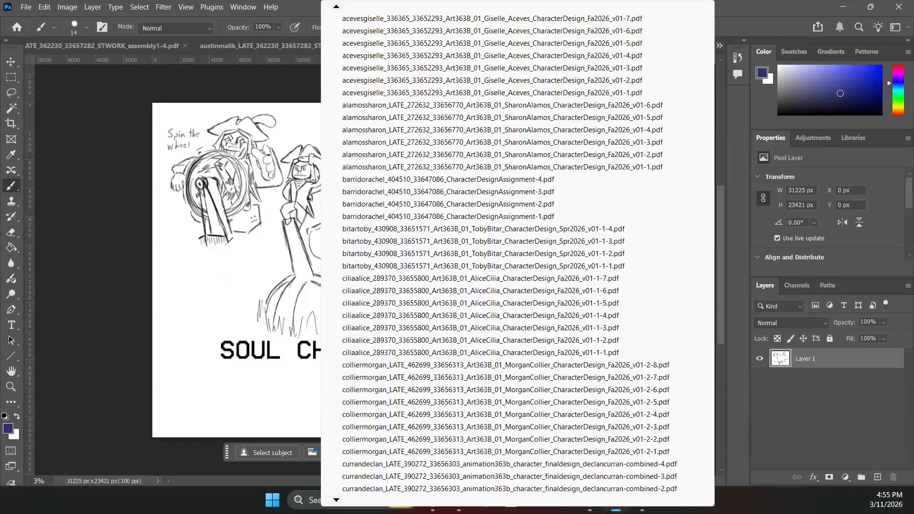
{"action": "scroll", "coordinate": [509, 252], "scroll_direction": "down", "scroll_amount": 4}
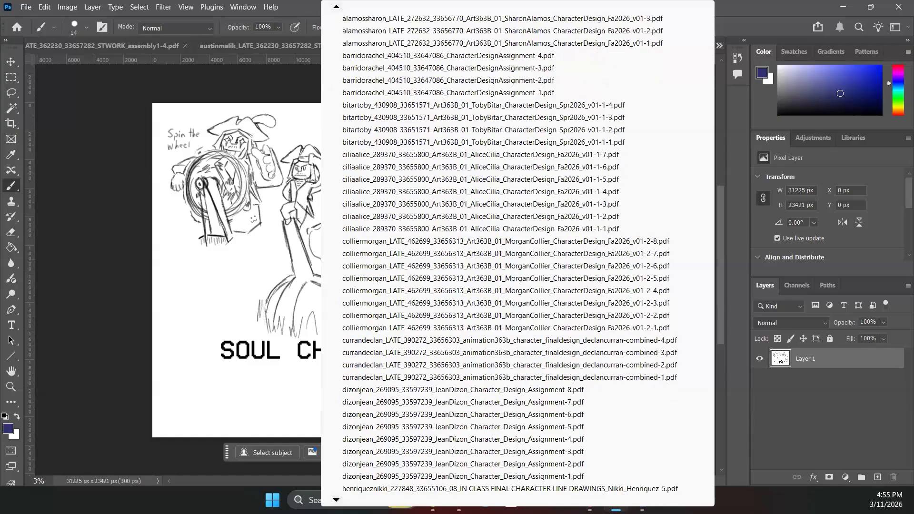
{"action": "scroll", "coordinate": [335, 497], "scroll_direction": "down", "scroll_amount": 3}
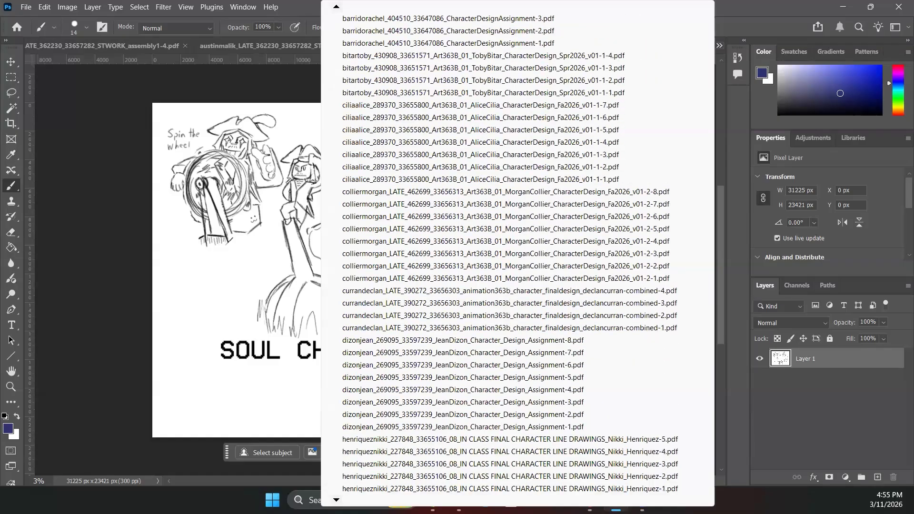
{"action": "scroll", "coordinate": [335, 497], "scroll_direction": "down", "scroll_amount": 2}
{"action": "scroll", "coordinate": [335, 497], "scroll_direction": "down", "scroll_amount": 9}
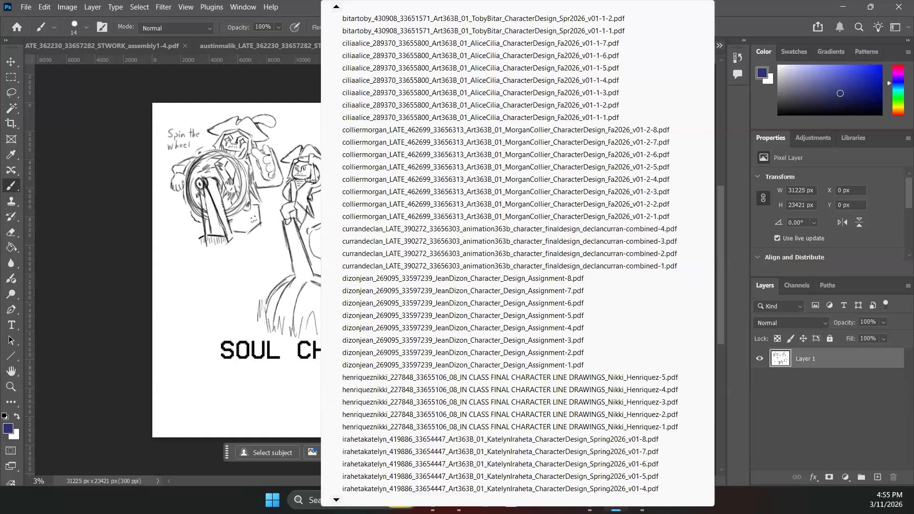
{"action": "scroll", "coordinate": [335, 497], "scroll_direction": "down", "scroll_amount": 11}
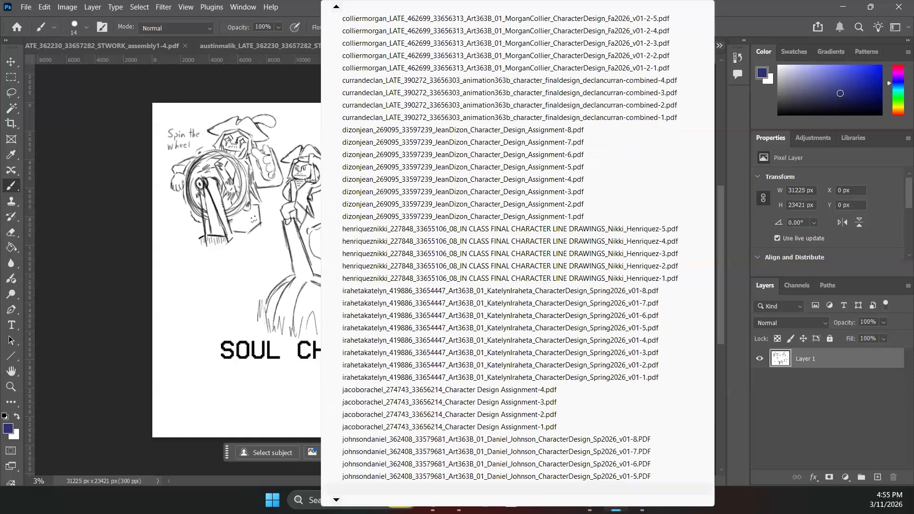
{"action": "scroll", "coordinate": [335, 497], "scroll_direction": "down", "scroll_amount": 5}
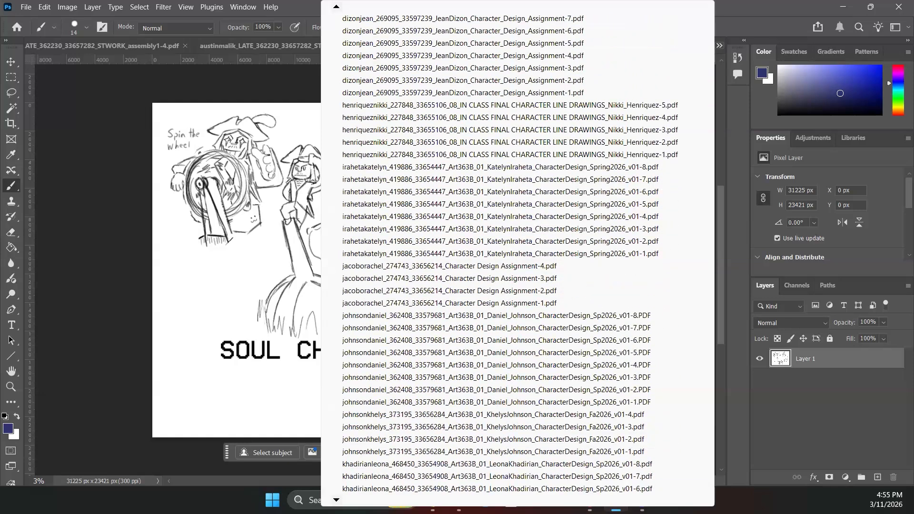
{"action": "scroll", "coordinate": [335, 497], "scroll_direction": "down", "scroll_amount": 12}
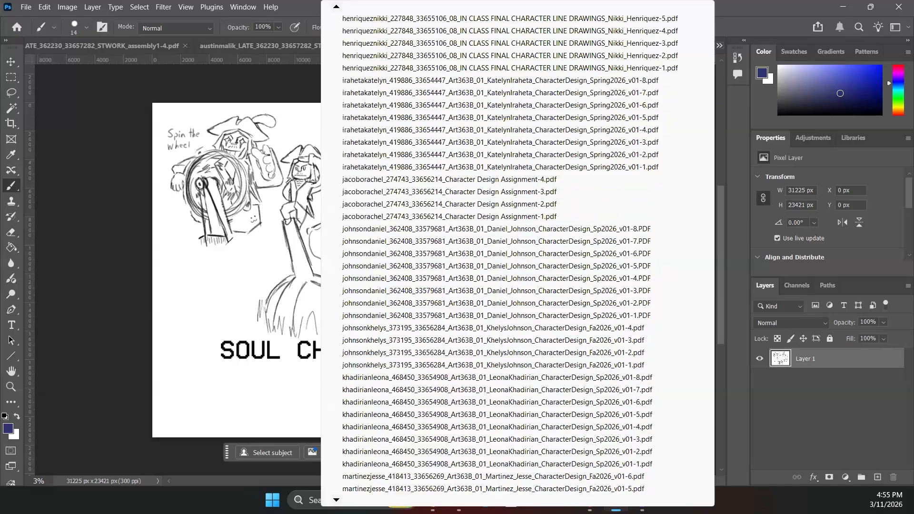
{"action": "scroll", "coordinate": [335, 497], "scroll_direction": "down", "scroll_amount": 18}
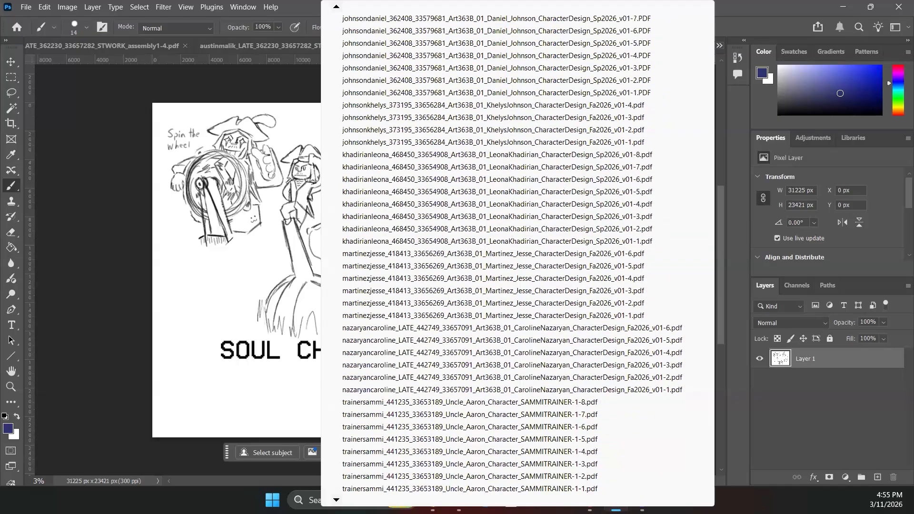
{"action": "scroll", "coordinate": [335, 497], "scroll_direction": "down", "scroll_amount": 9}
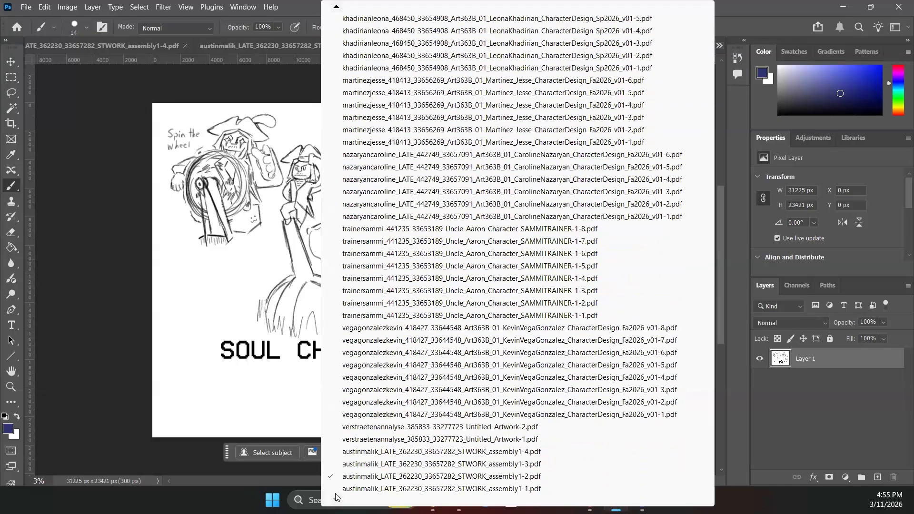
{"action": "left_click", "coordinate": [336, 493]}
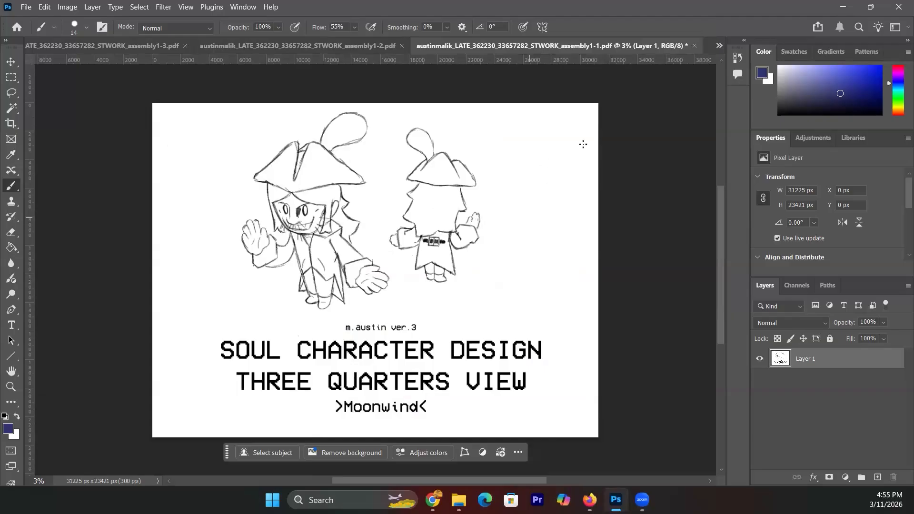
- List the open documents again and scroll down to the next student's pages
{"action": "left_click", "coordinate": [718, 46]}
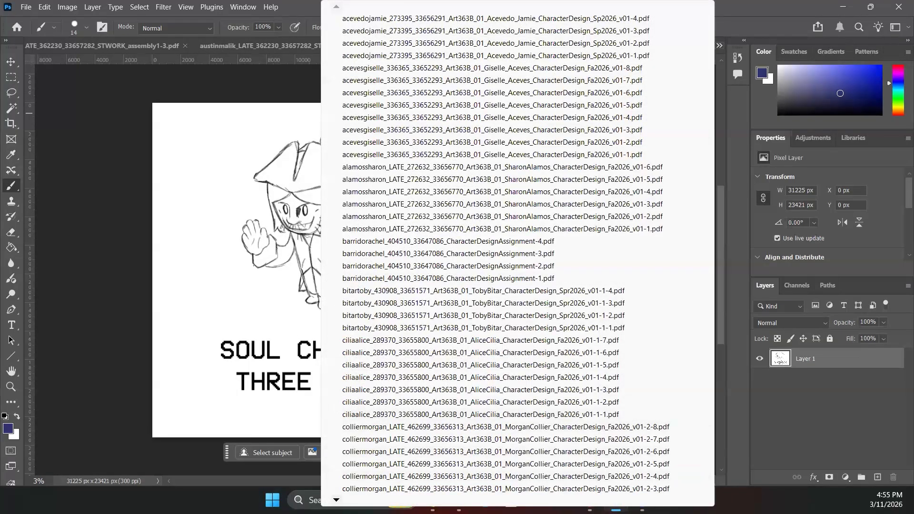
{"action": "scroll", "coordinate": [336, 499], "scroll_direction": "down", "scroll_amount": 15}
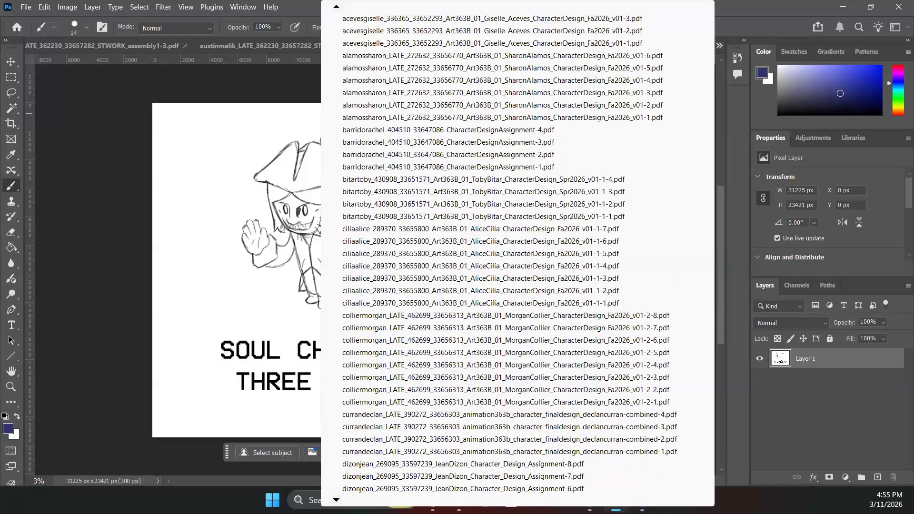
{"action": "scroll", "coordinate": [336, 499], "scroll_direction": "down", "scroll_amount": 17}
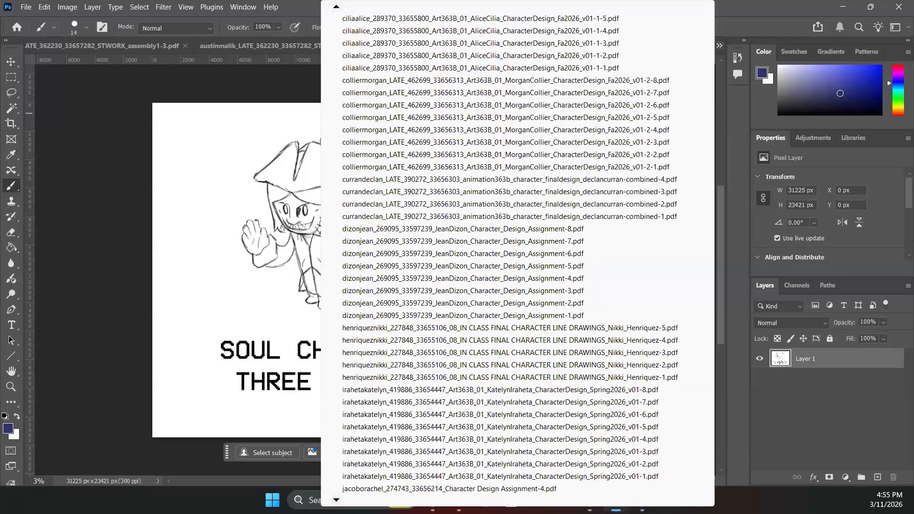
{"action": "scroll", "coordinate": [336, 499], "scroll_direction": "down", "scroll_amount": 19}
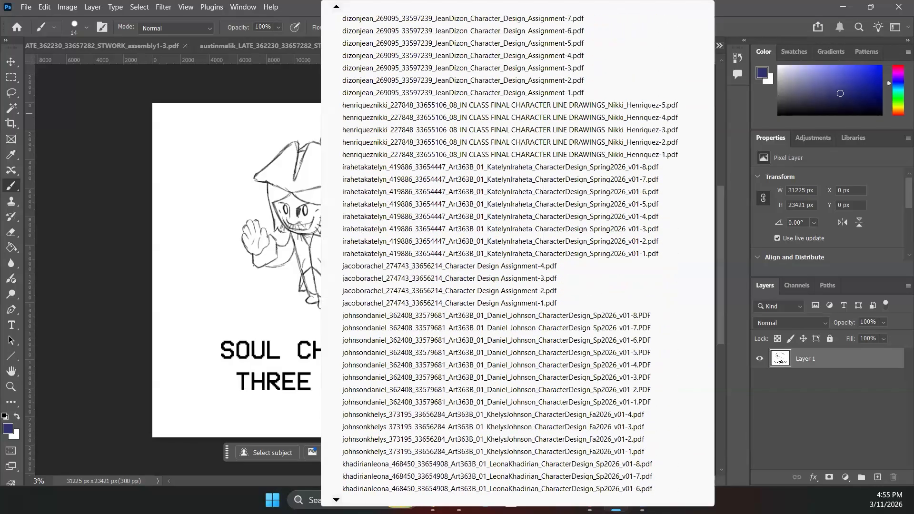
{"action": "scroll", "coordinate": [336, 499], "scroll_direction": "down", "scroll_amount": 18}
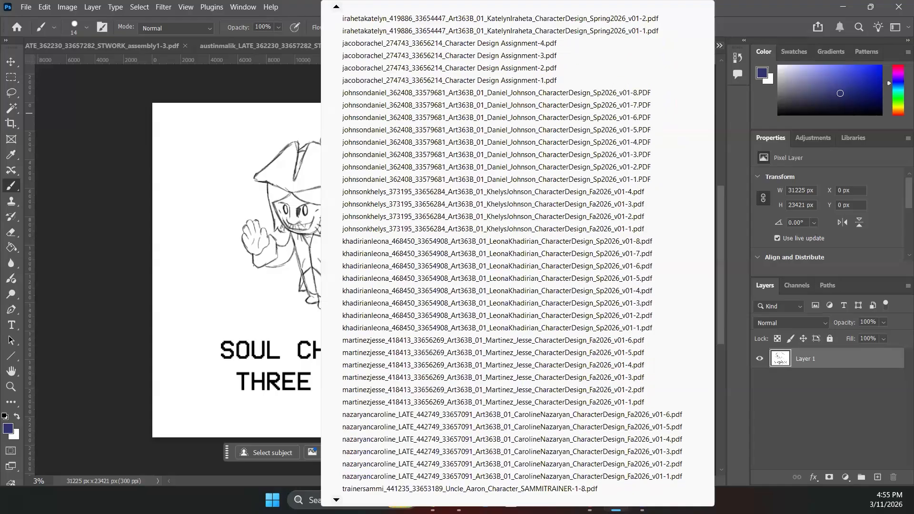
{"action": "scroll", "coordinate": [336, 499], "scroll_direction": "down", "scroll_amount": 16}
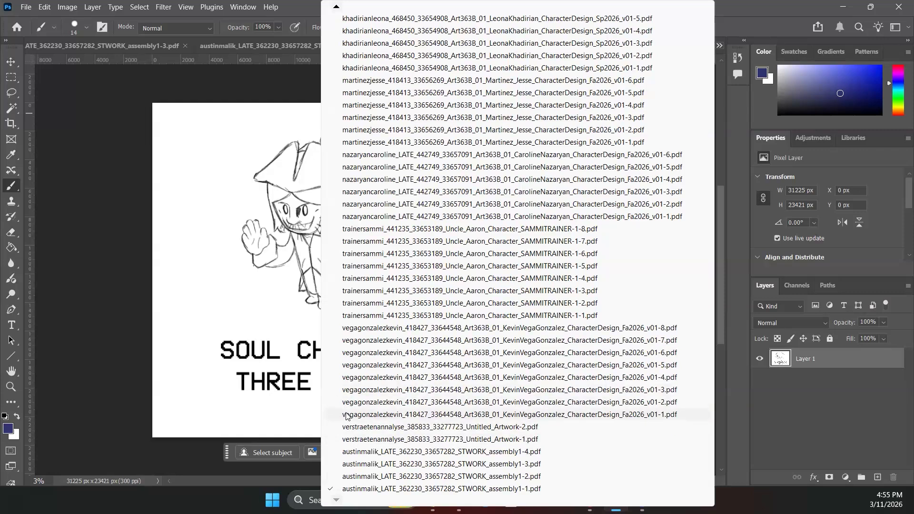
- Open the next student's first page (v01-1), then their second pose page (v01-2)
{"action": "left_click", "coordinate": [346, 415]}
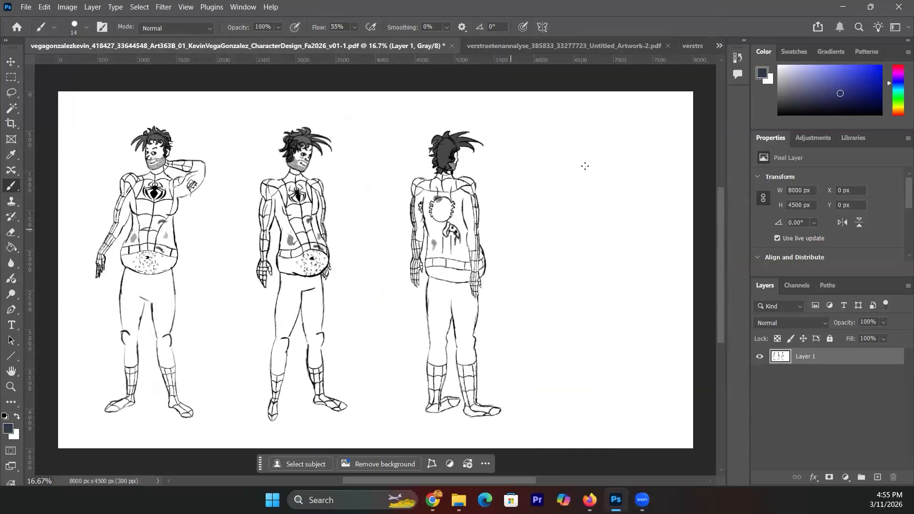
{"action": "left_click", "coordinate": [719, 46]}
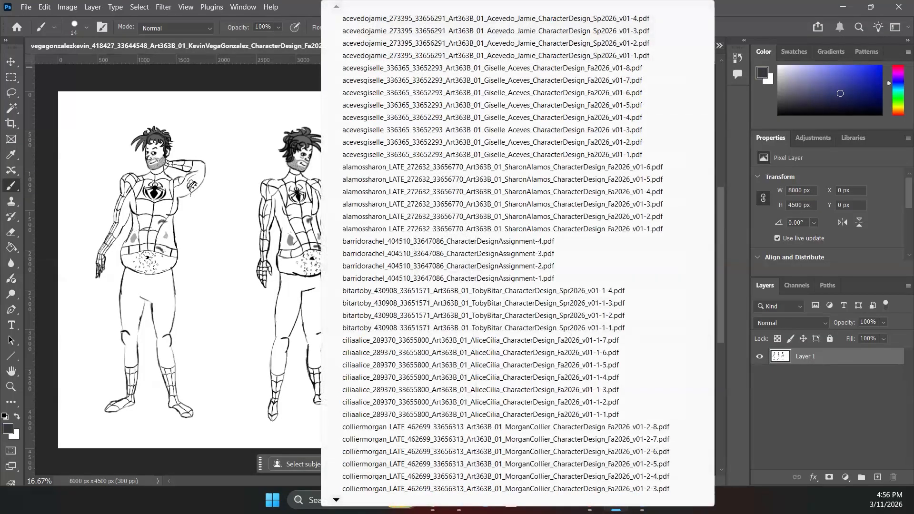
{"action": "scroll", "coordinate": [509, 257], "scroll_direction": "down", "scroll_amount": 5}
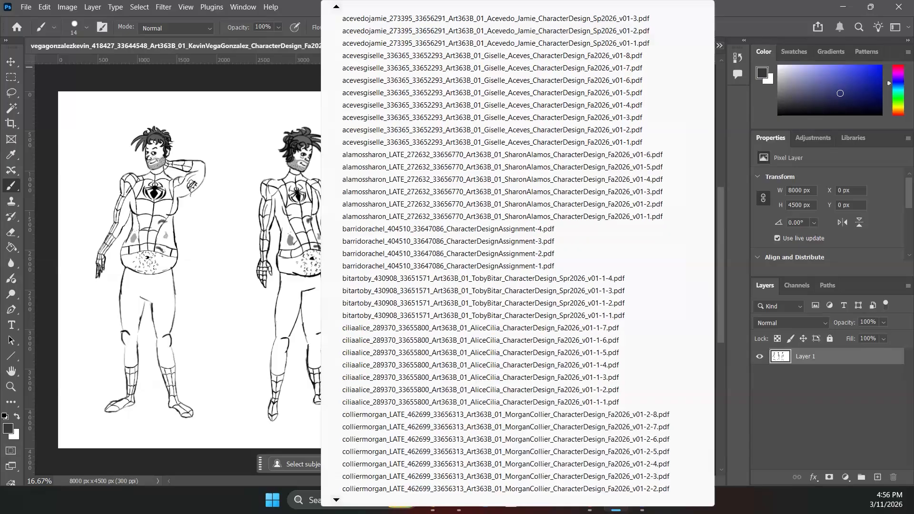
{"action": "scroll", "coordinate": [510, 257], "scroll_direction": "down", "scroll_amount": 6}
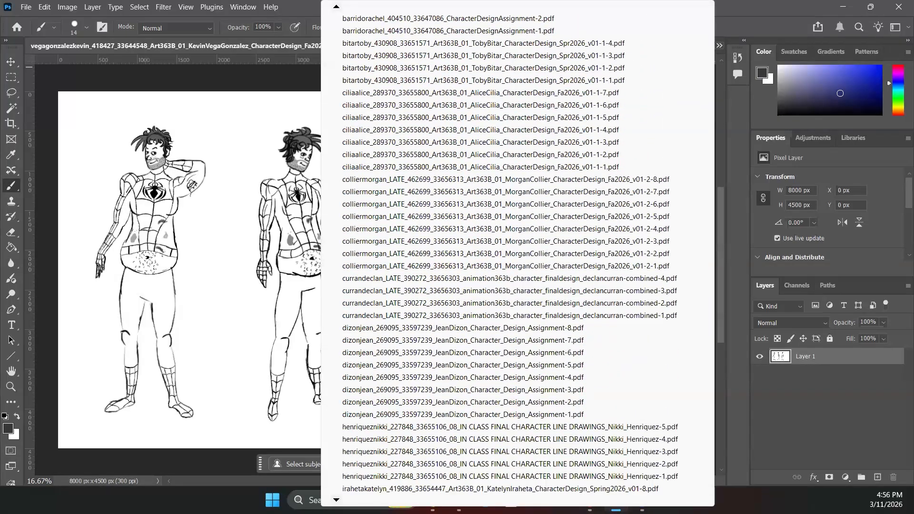
{"action": "scroll", "coordinate": [509, 257], "scroll_direction": "down", "scroll_amount": 6}
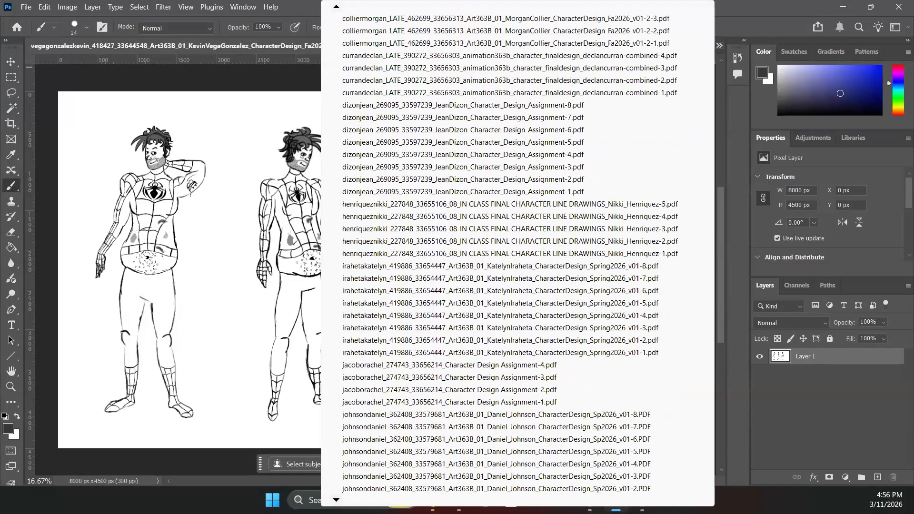
{"action": "scroll", "coordinate": [509, 257], "scroll_direction": "down", "scroll_amount": 6}
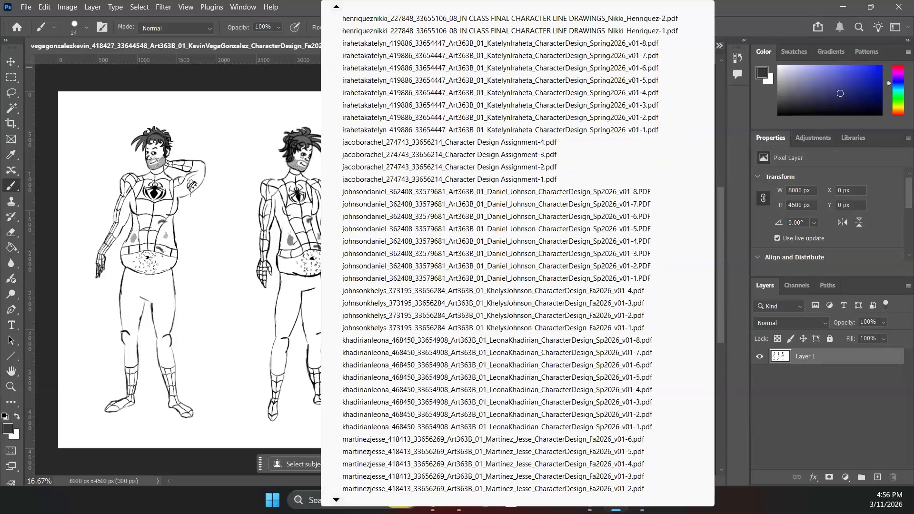
{"action": "scroll", "coordinate": [351, 465], "scroll_direction": "down", "scroll_amount": 5}
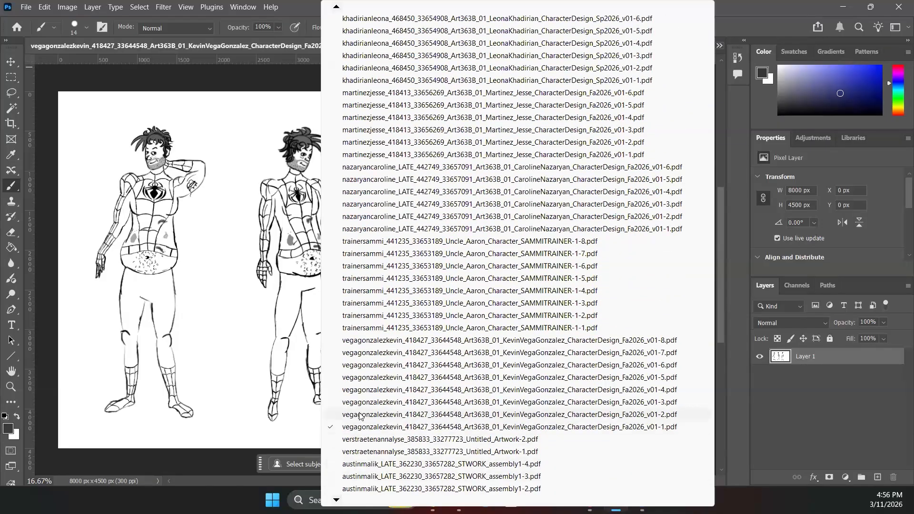
{"action": "left_click", "coordinate": [360, 419]}
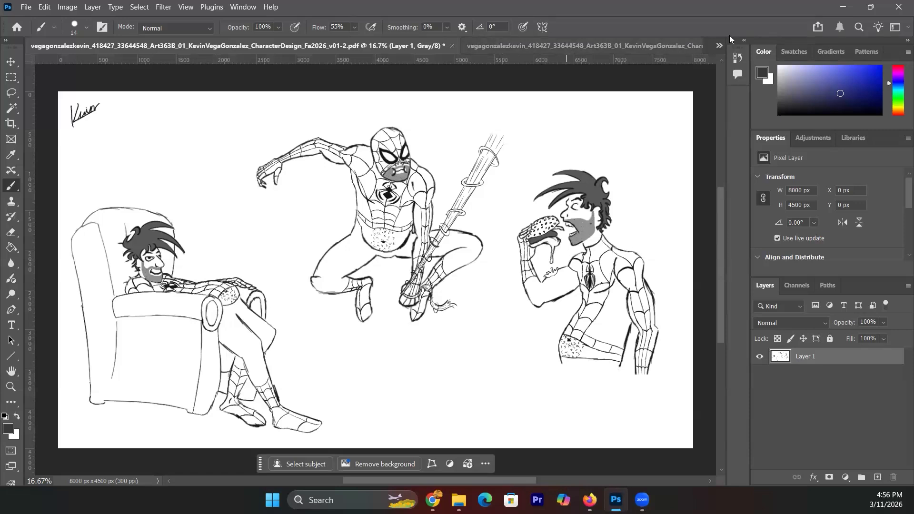
- View the student's expressions sheet (v01-3), then the turnaround sheet (v01-4)
{"action": "left_click", "coordinate": [719, 45]}
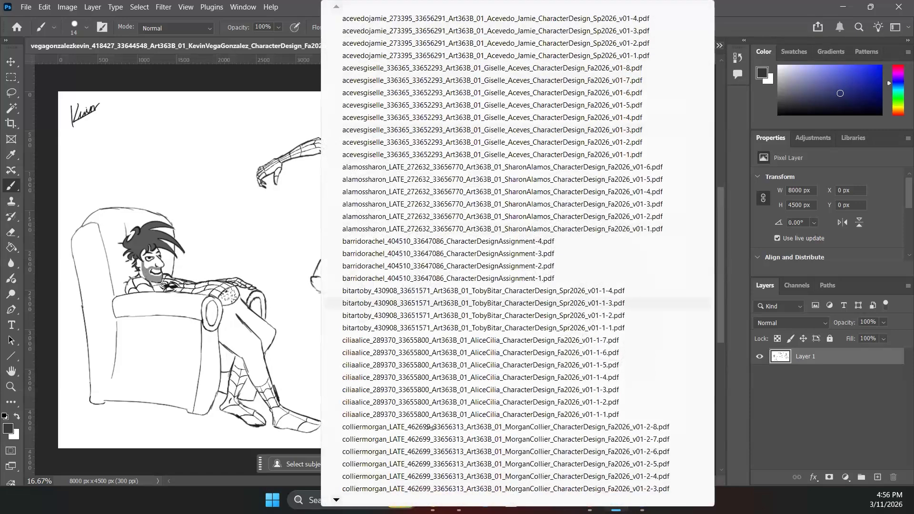
{"action": "mouse_move", "coordinate": [337, 499]}
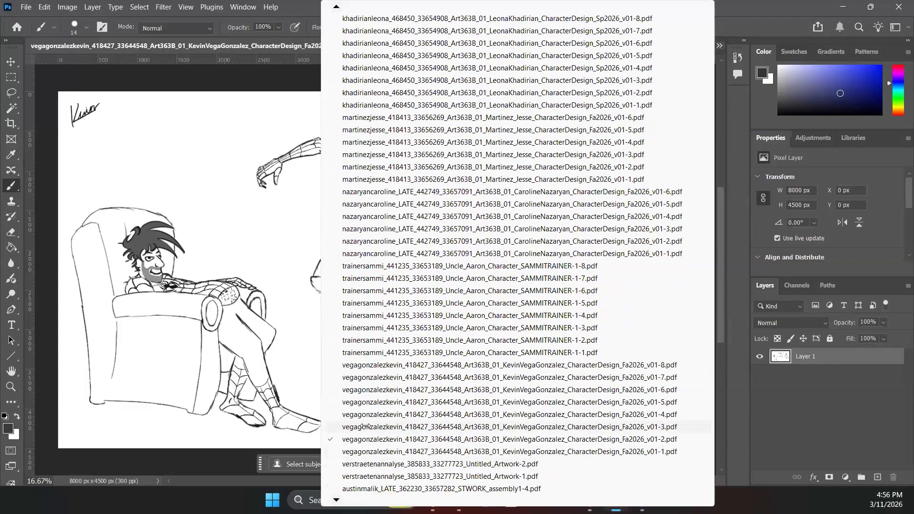
{"action": "left_click", "coordinate": [365, 426]}
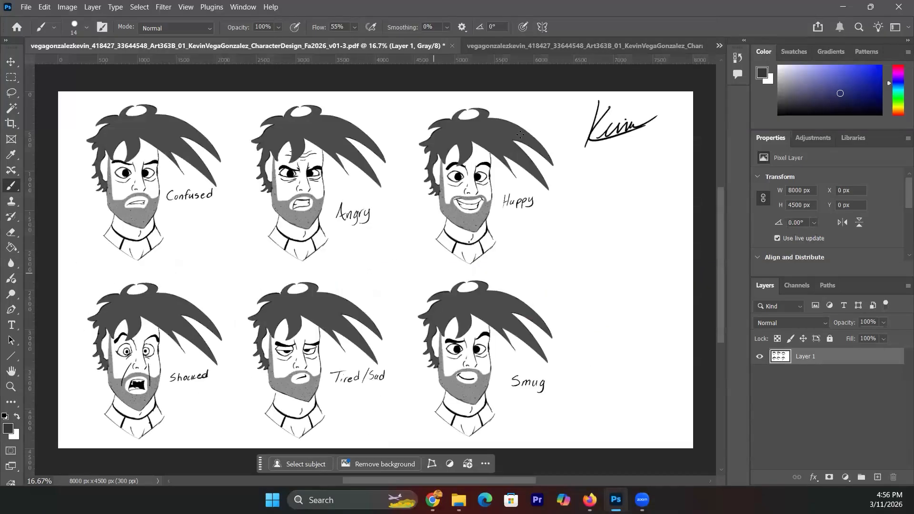
{"action": "left_click", "coordinate": [719, 46]}
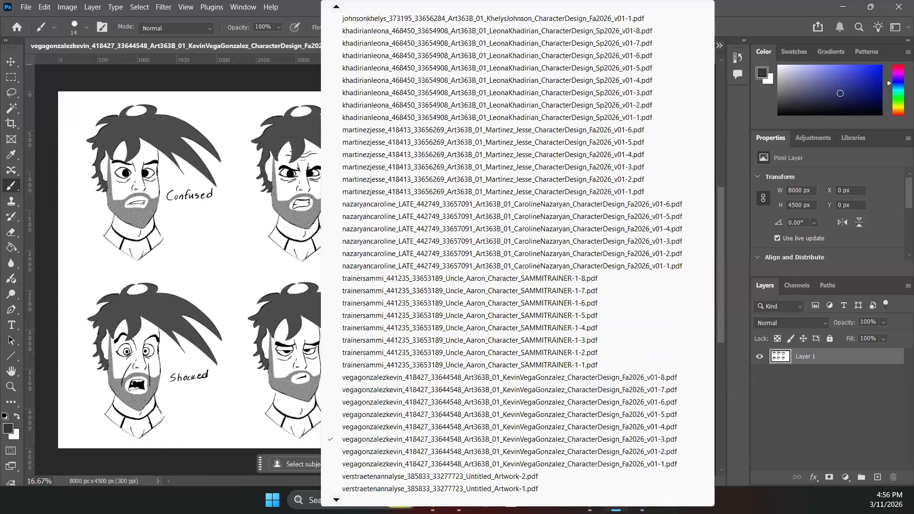
{"action": "left_click", "coordinate": [367, 427]}
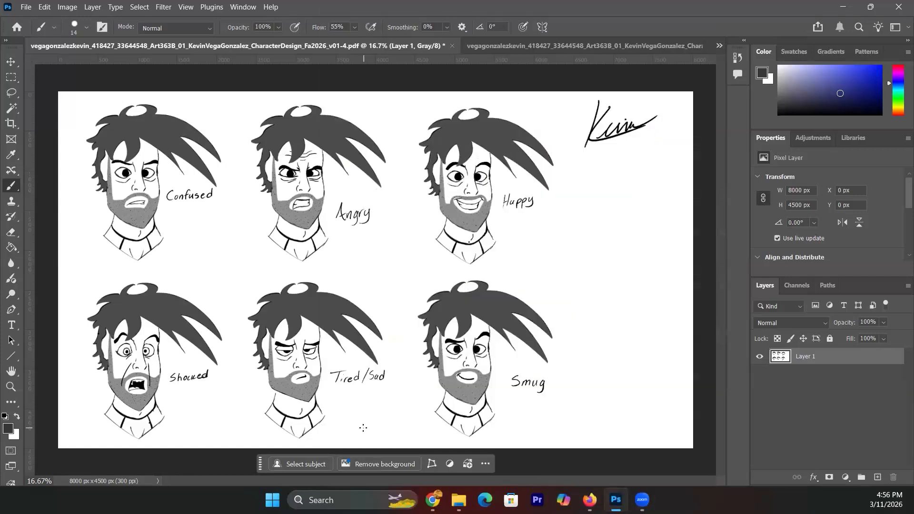
- List the open documents and scroll down through the entries
{"action": "left_click", "coordinate": [719, 45]}
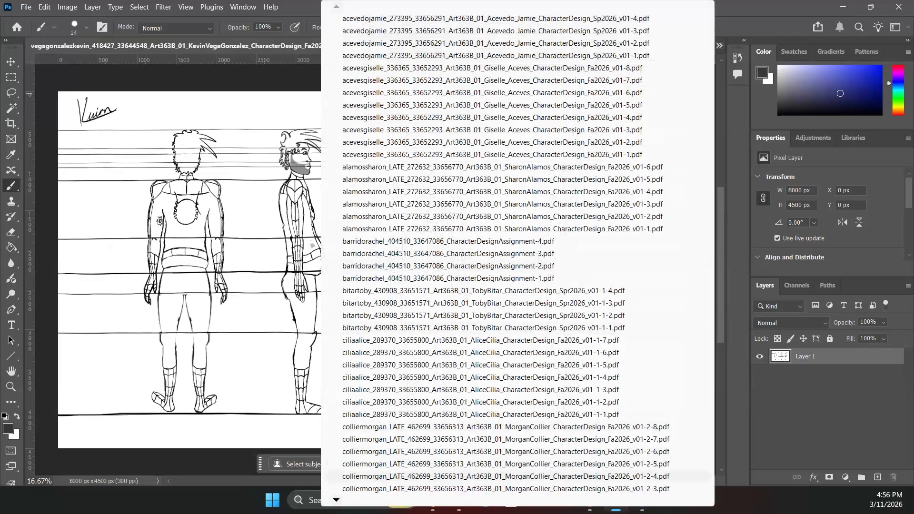
{"action": "scroll", "coordinate": [505, 252], "scroll_direction": "down", "scroll_amount": 5}
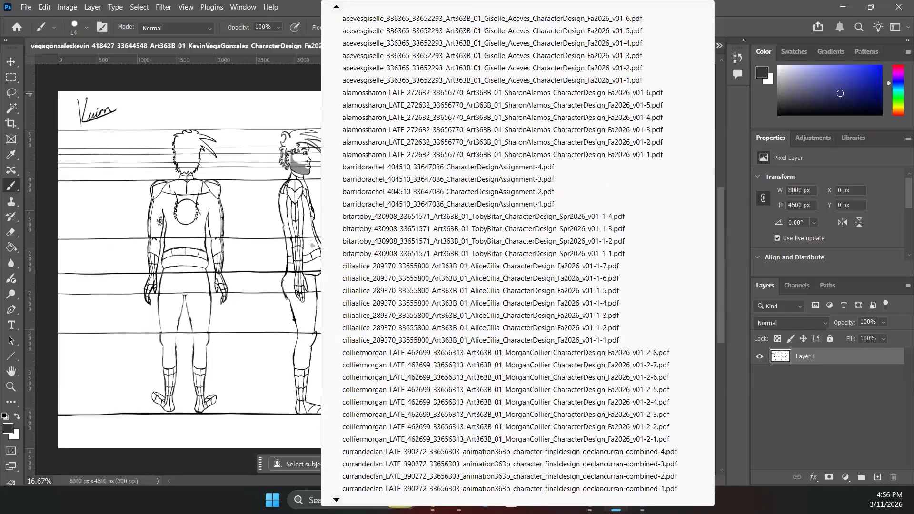
{"action": "scroll", "coordinate": [504, 252], "scroll_direction": "down", "scroll_amount": 6}
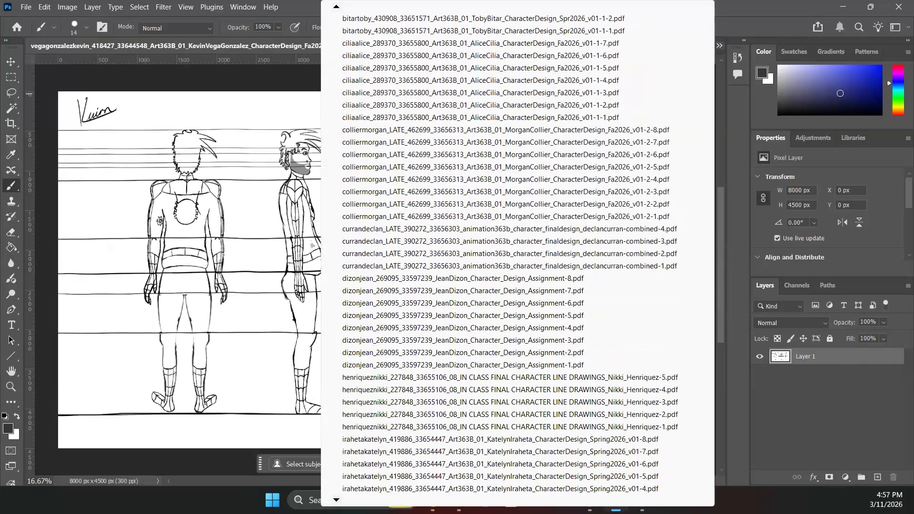
{"action": "scroll", "coordinate": [504, 252], "scroll_direction": "down", "scroll_amount": 6}
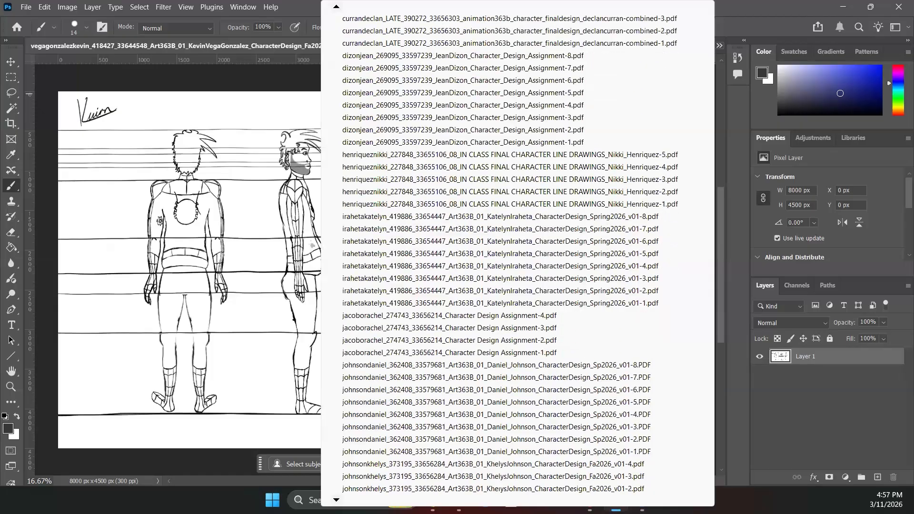
{"action": "scroll", "coordinate": [505, 252], "scroll_direction": "down", "scroll_amount": 6}
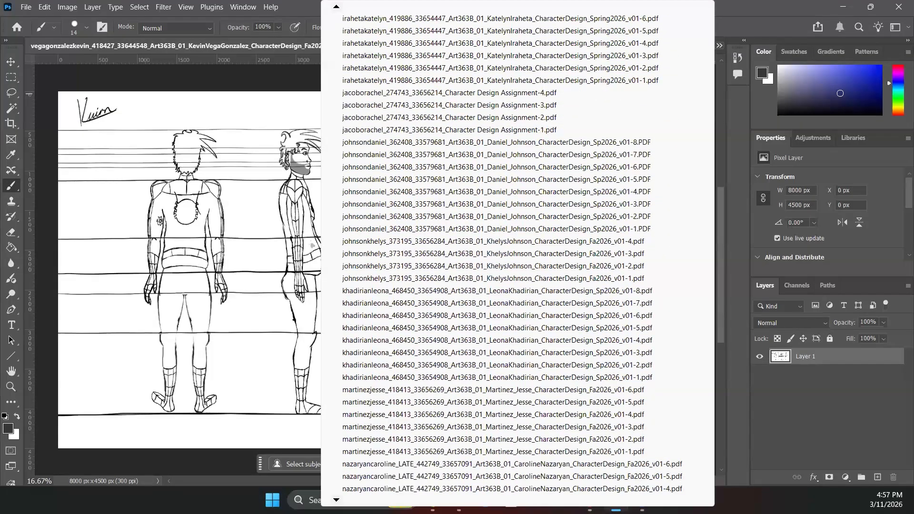
{"action": "scroll", "coordinate": [505, 252], "scroll_direction": "down", "scroll_amount": 3}
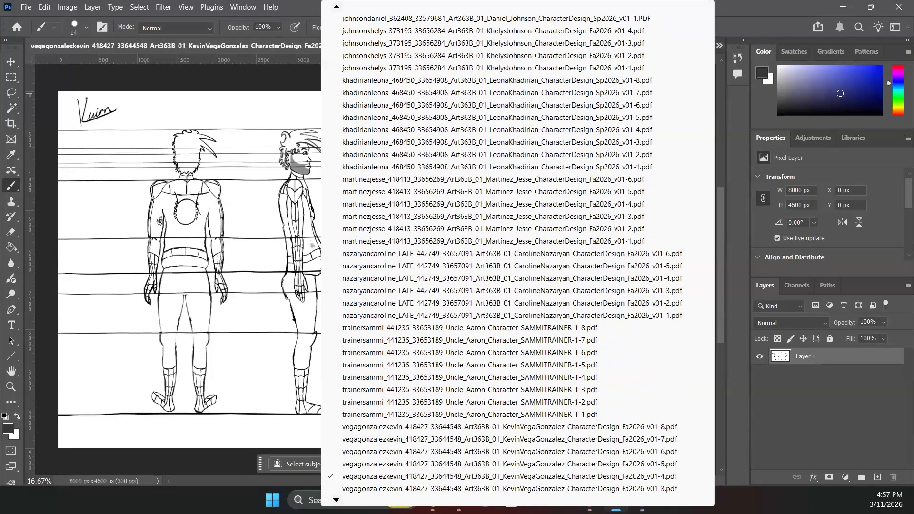
- Compare the student's fifth page (v01-5) against the four-view turnaround sheet (v01-4)
{"action": "left_click", "coordinate": [343, 464]}
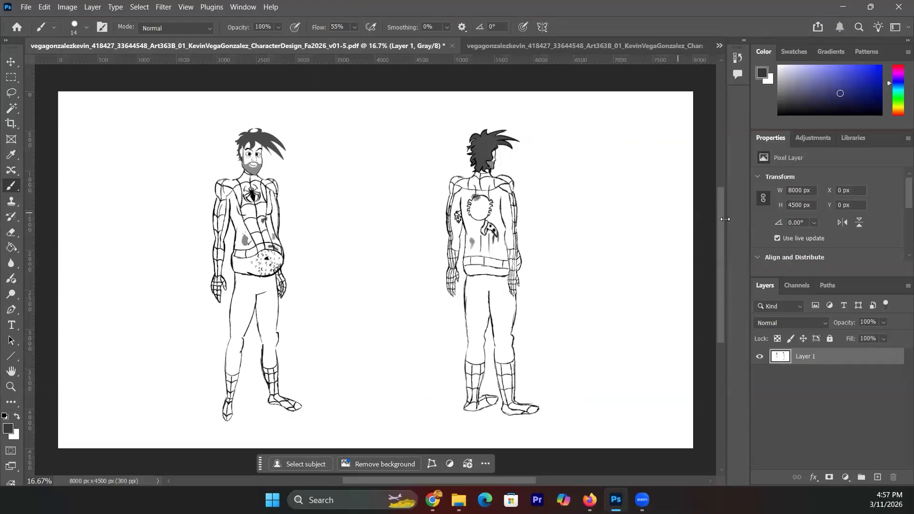
{"action": "mouse_move", "coordinate": [722, 222]}
{"action": "left_mouse_down"}
{"action": "mouse_move", "coordinate": [718, 152]}
{"action": "mouse_move", "coordinate": [718, 230]}
{"action": "left_mouse_up"}
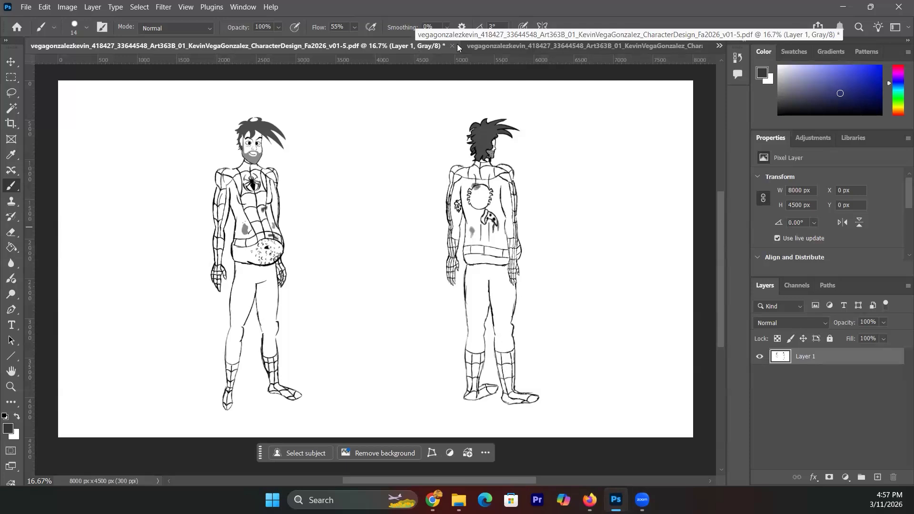
{"action": "left_click", "coordinate": [478, 47]}
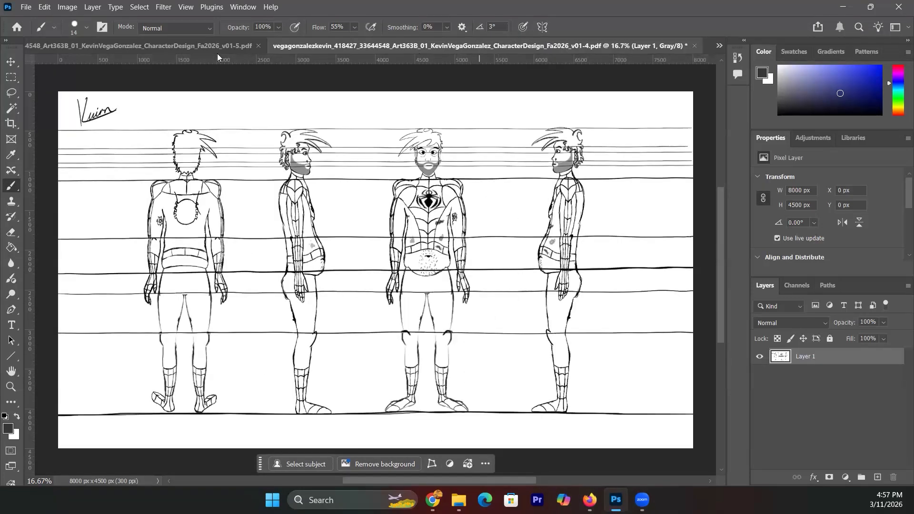
{"action": "left_click", "coordinate": [206, 50]}
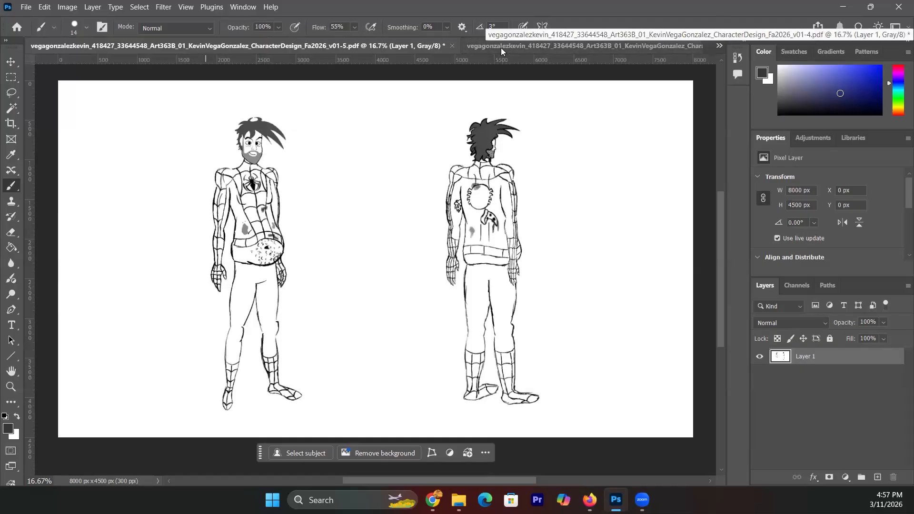
{"action": "left_click", "coordinate": [520, 46]}
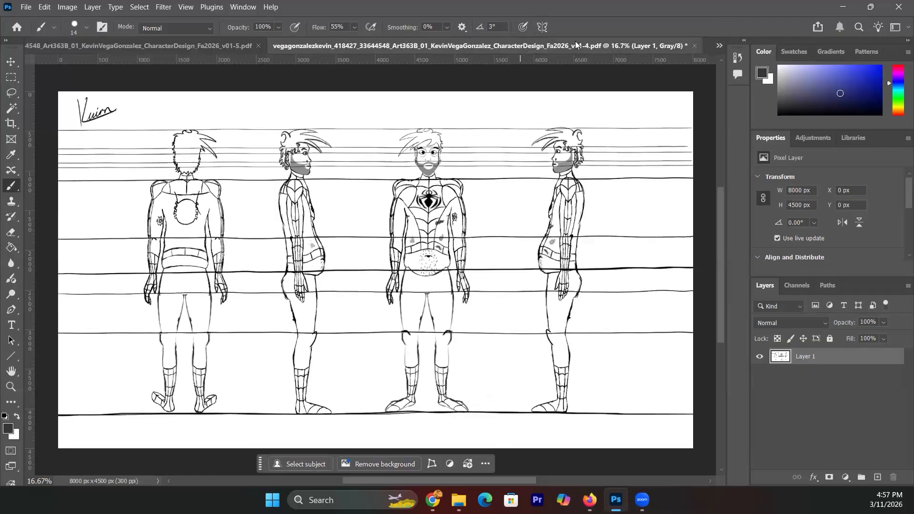
- Reopen the two-view front-and-back drawing (v01-5) from the open-documents list
{"action": "left_click", "coordinate": [719, 46]}
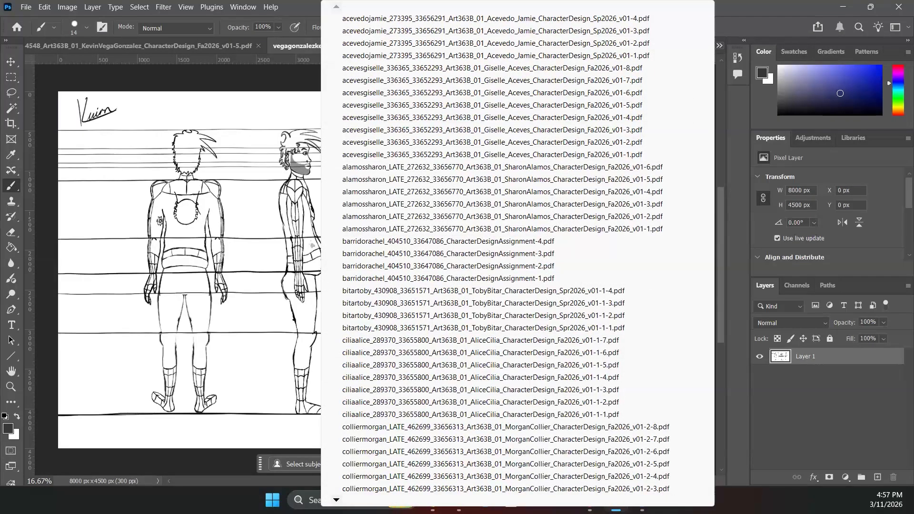
{"action": "scroll", "coordinate": [517, 257], "scroll_direction": "down", "scroll_amount": 1}
{"action": "scroll", "coordinate": [518, 257], "scroll_direction": "down", "scroll_amount": 10}
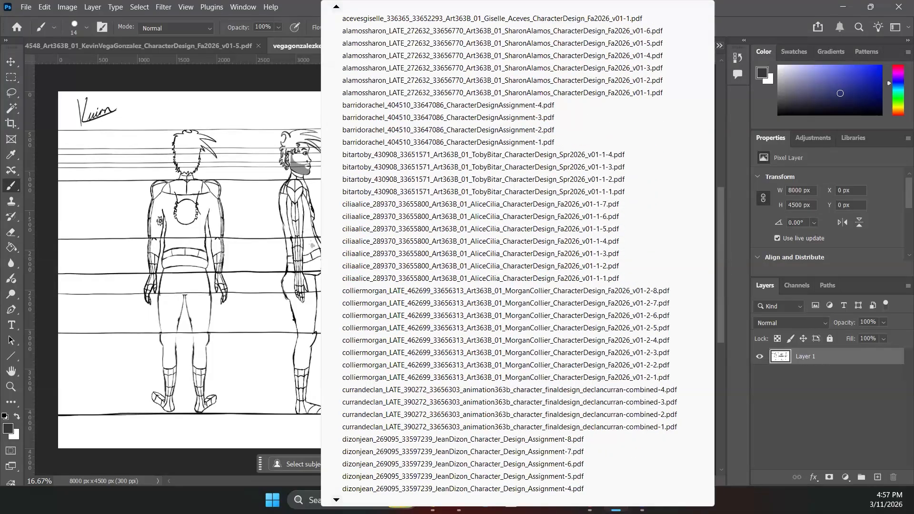
{"action": "scroll", "coordinate": [518, 257], "scroll_direction": "down", "scroll_amount": 2}
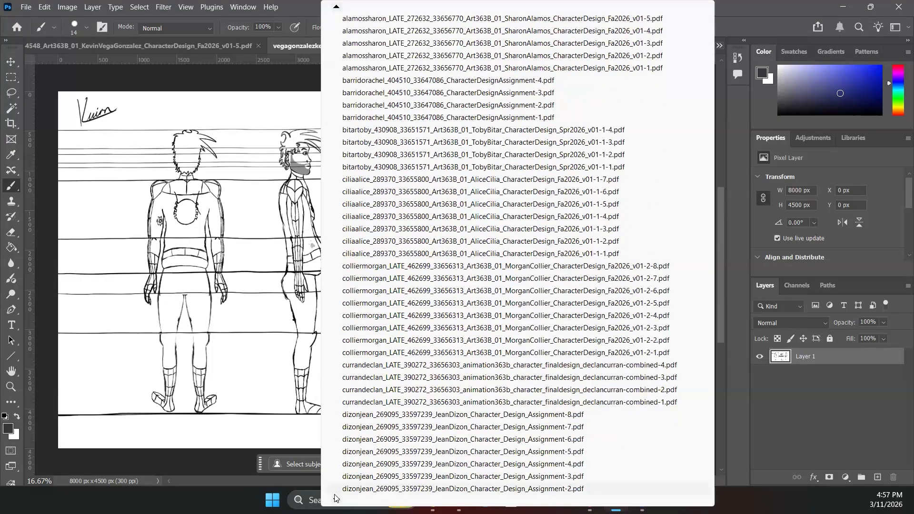
{"action": "scroll", "coordinate": [336, 499], "scroll_direction": "down", "scroll_amount": 3}
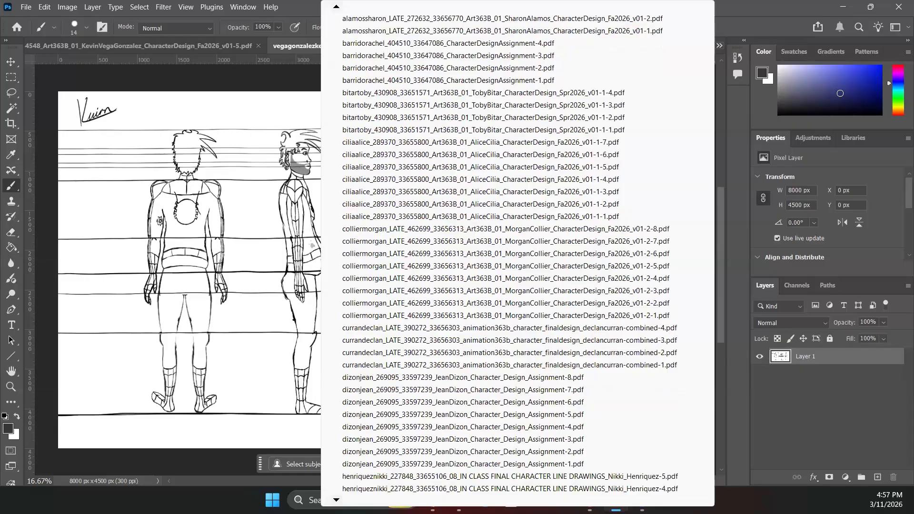
{"action": "scroll", "coordinate": [509, 252], "scroll_direction": "down", "scroll_amount": 13}
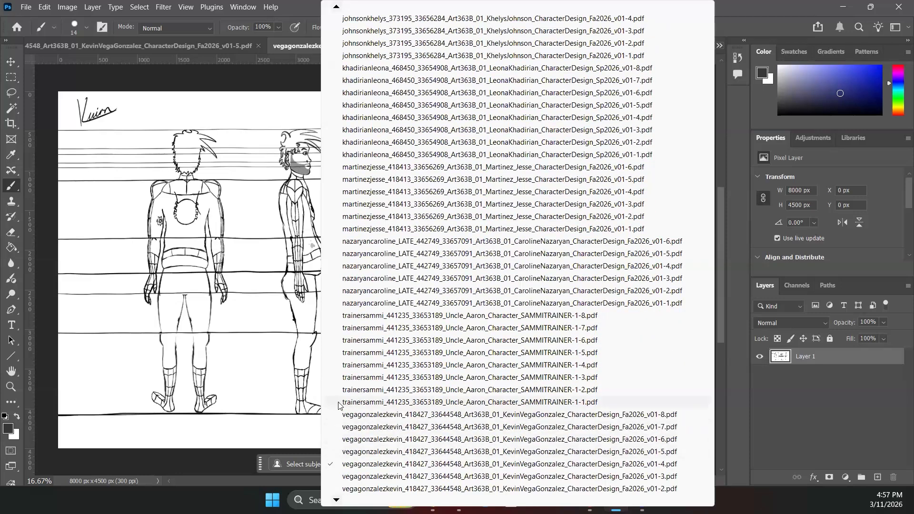
{"action": "left_click", "coordinate": [346, 454]}
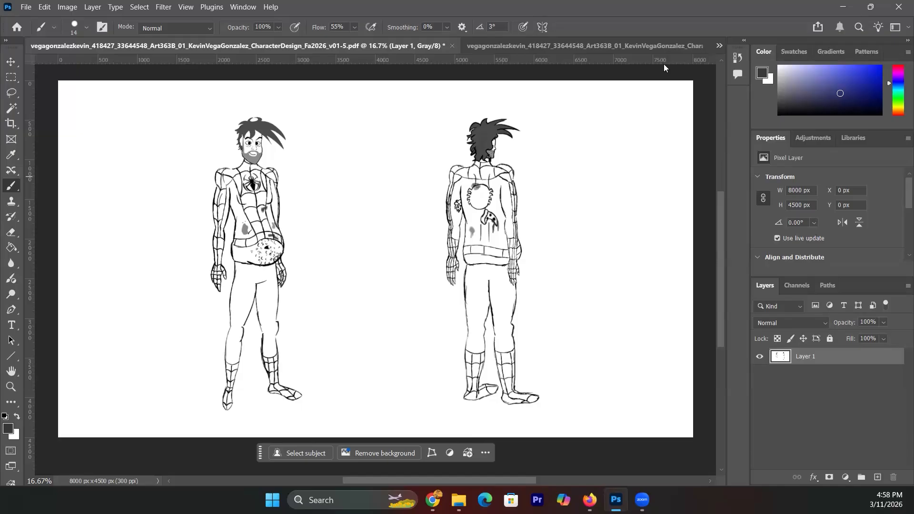
- Return to the four-view turnaround sheet and list the open PDFs
{"action": "left_click", "coordinate": [586, 46]}
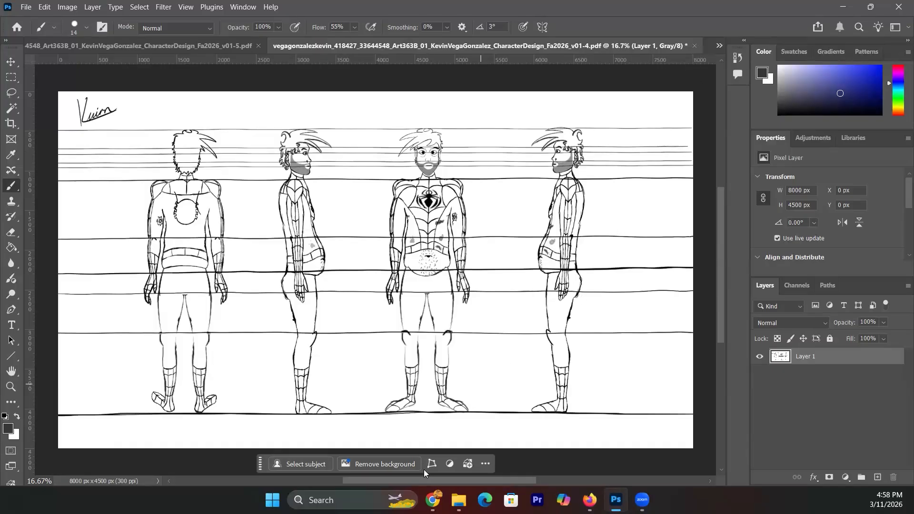
{"action": "left_click", "coordinate": [719, 45]}
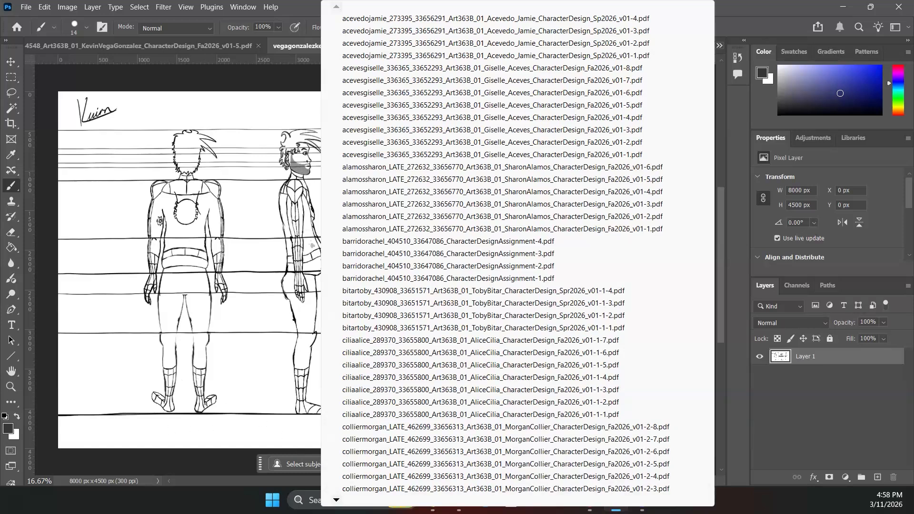
{"action": "mouse_move", "coordinate": [336, 500]}
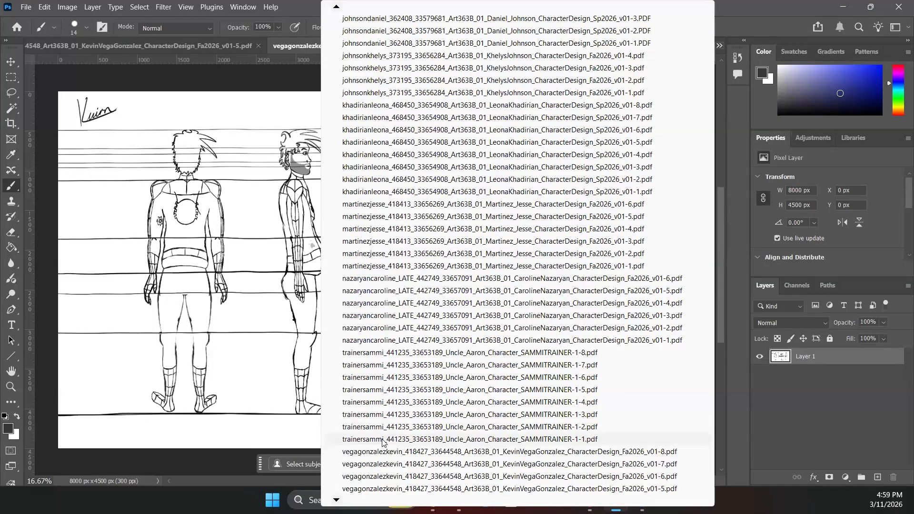
- Review the 3/4 pose page (SAMMITRAINER-1-1.pdf), then the Uncle Aaron action poses page (SAMMITRAINER-1-2.pdf)
{"action": "left_click", "coordinate": [383, 439]}
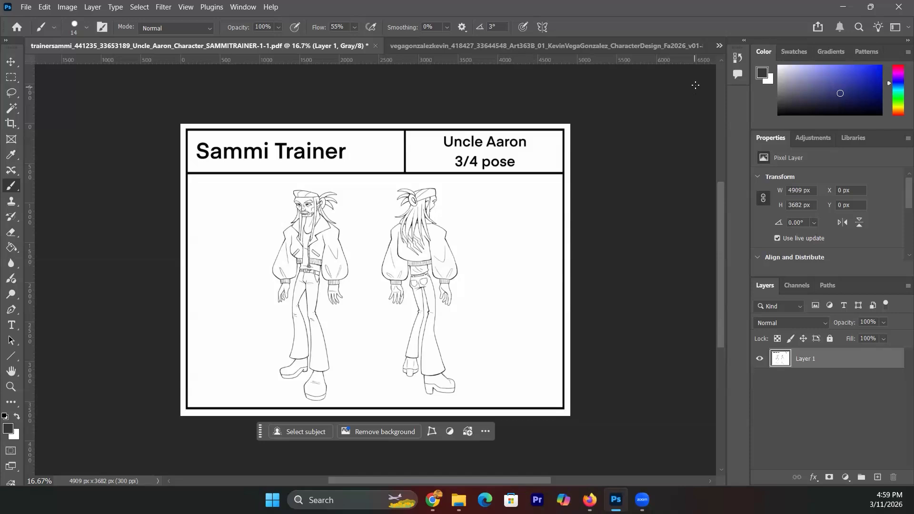
{"action": "left_click", "coordinate": [719, 47]}
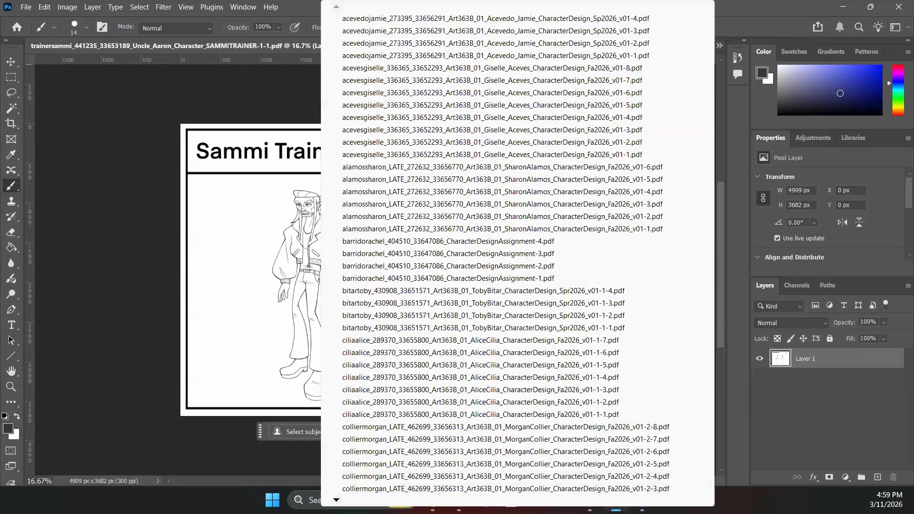
{"action": "scroll", "coordinate": [505, 258], "scroll_direction": "down", "scroll_amount": 4}
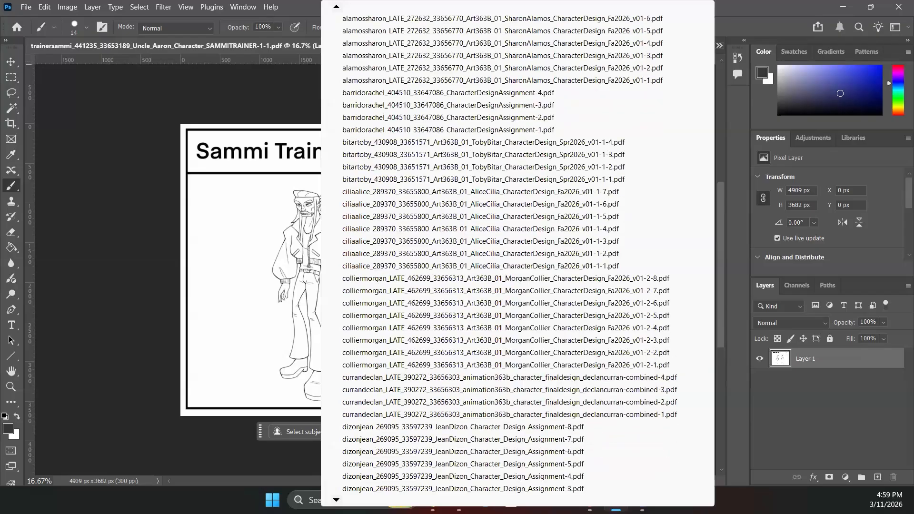
{"action": "scroll", "coordinate": [506, 257], "scroll_direction": "down", "scroll_amount": 6}
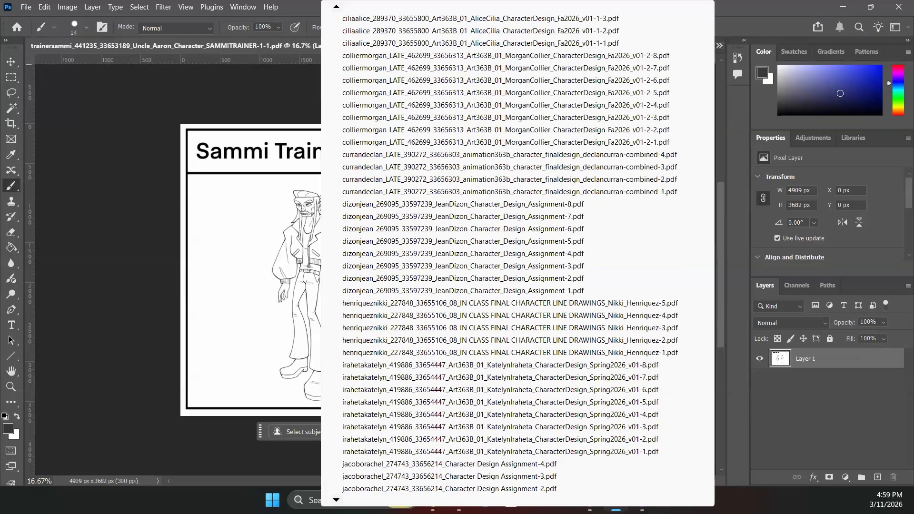
{"action": "scroll", "coordinate": [506, 257], "scroll_direction": "down", "scroll_amount": 6}
{"action": "scroll", "coordinate": [506, 257], "scroll_direction": "down", "scroll_amount": 6}
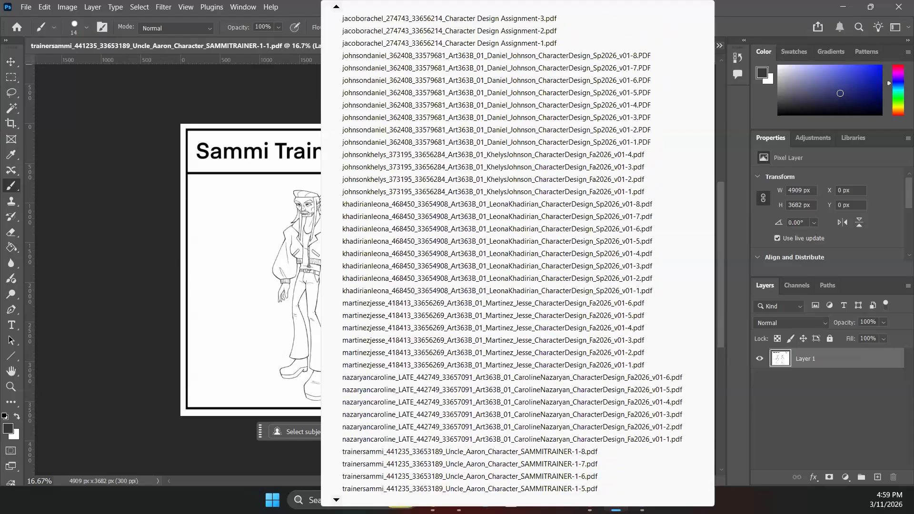
{"action": "scroll", "coordinate": [364, 471], "scroll_direction": "down", "scroll_amount": 3}
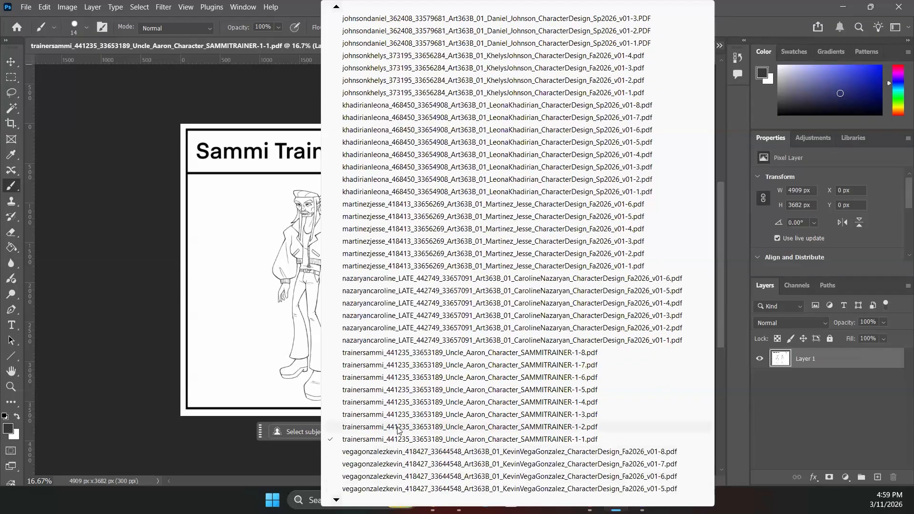
{"action": "left_click", "coordinate": [398, 427]}
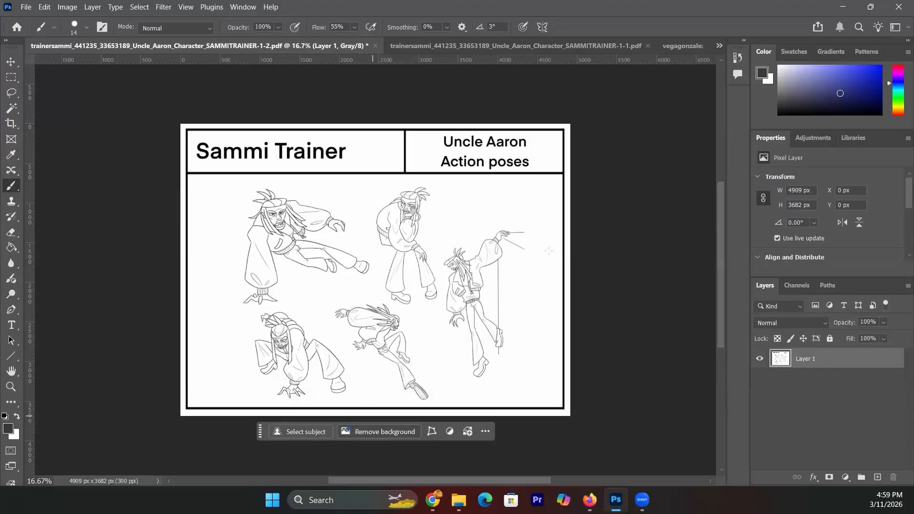
{"action": "left_click", "coordinate": [718, 45]}
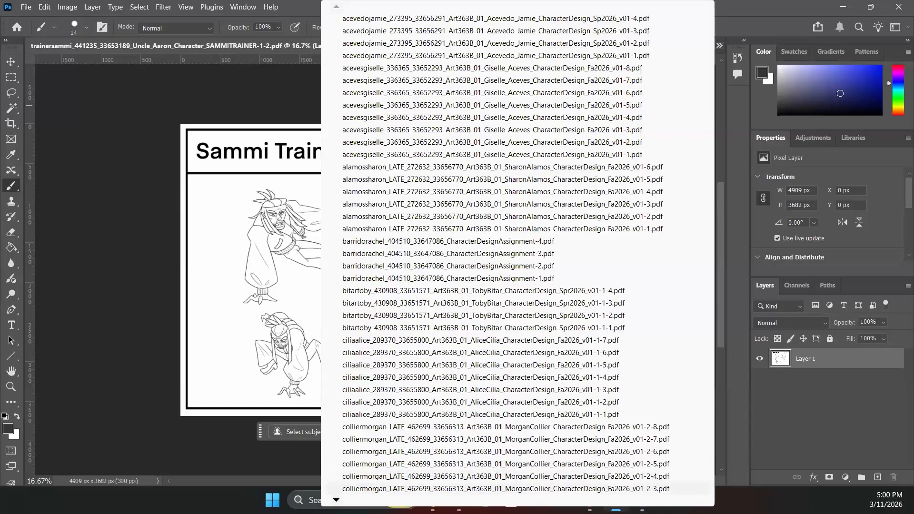
{"action": "mouse_move", "coordinate": [518, 500]}
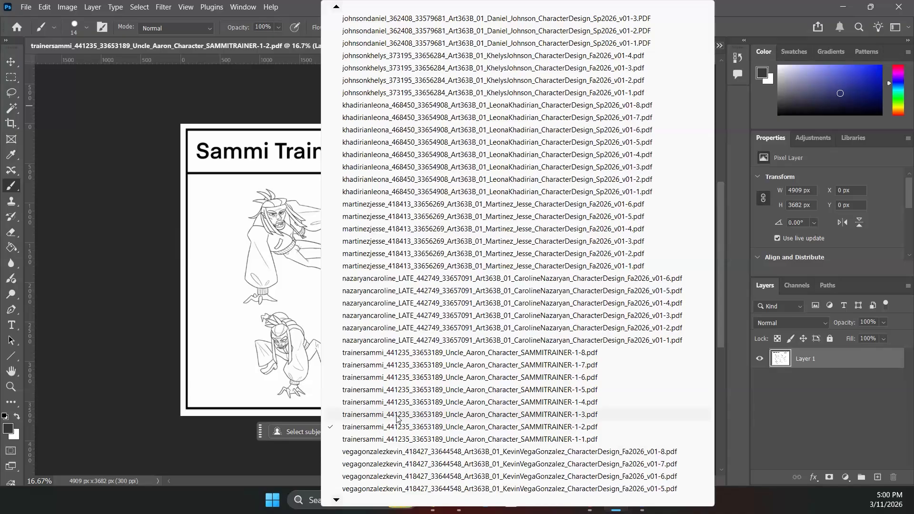
- Bring up the Uncle Aaron Expressions sheet (SAMMITRAINER-1-3.pdf), then scroll the open-documents list for the next page
{"action": "left_click", "coordinate": [398, 416]}
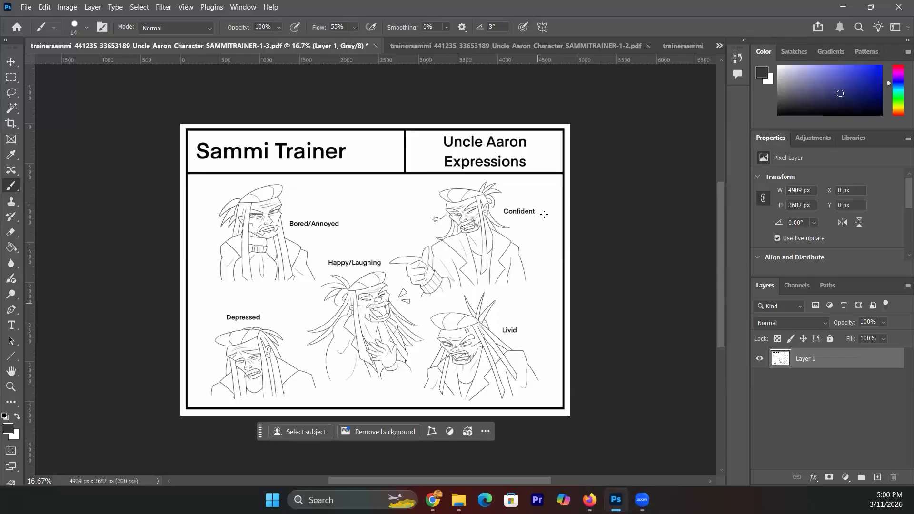
{"action": "left_click", "coordinate": [719, 47]}
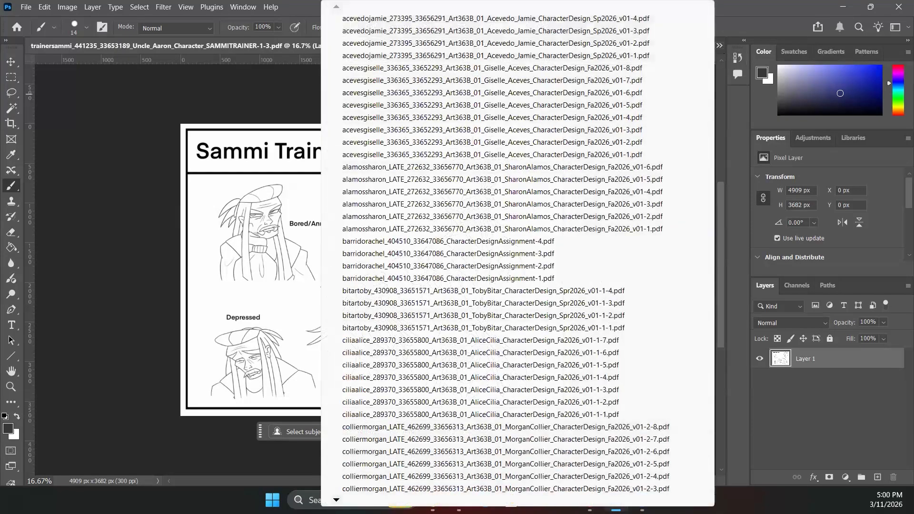
{"action": "scroll", "coordinate": [504, 252], "scroll_direction": "down", "scroll_amount": 2}
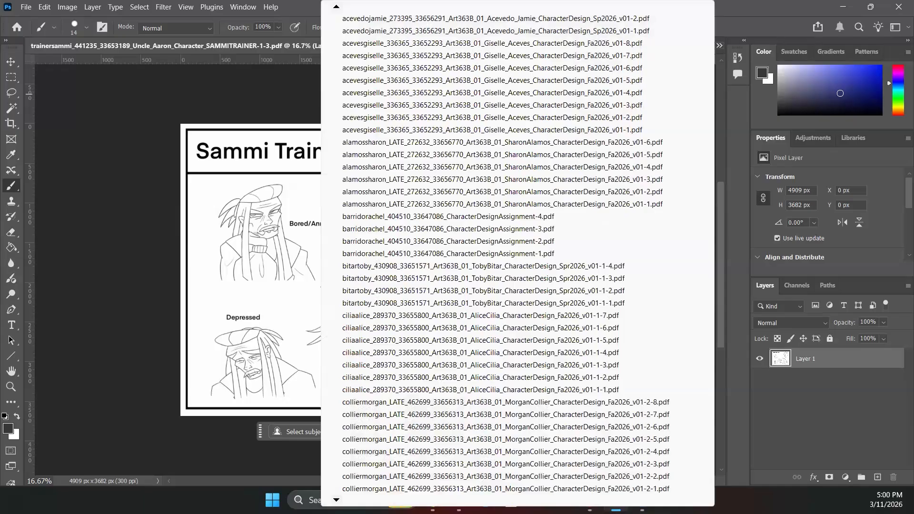
{"action": "scroll", "coordinate": [505, 252], "scroll_direction": "down", "scroll_amount": 7}
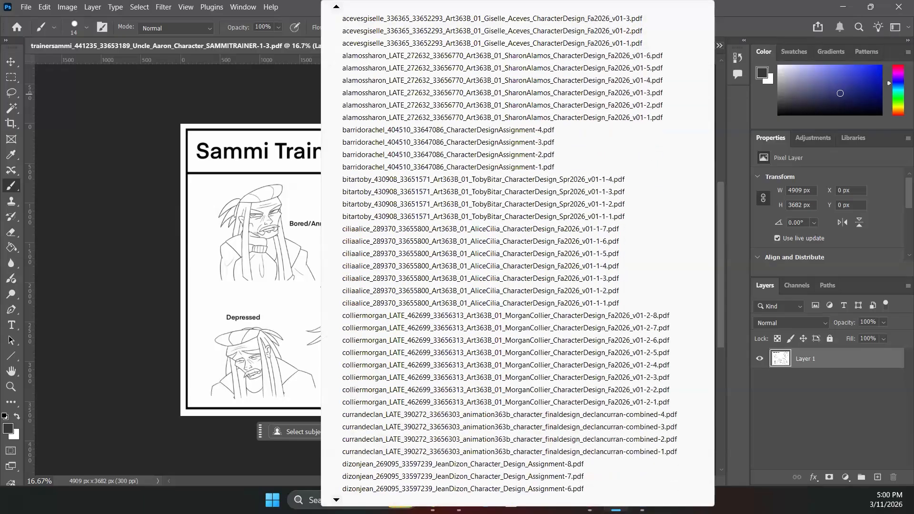
{"action": "scroll", "coordinate": [504, 252], "scroll_direction": "down", "scroll_amount": 2}
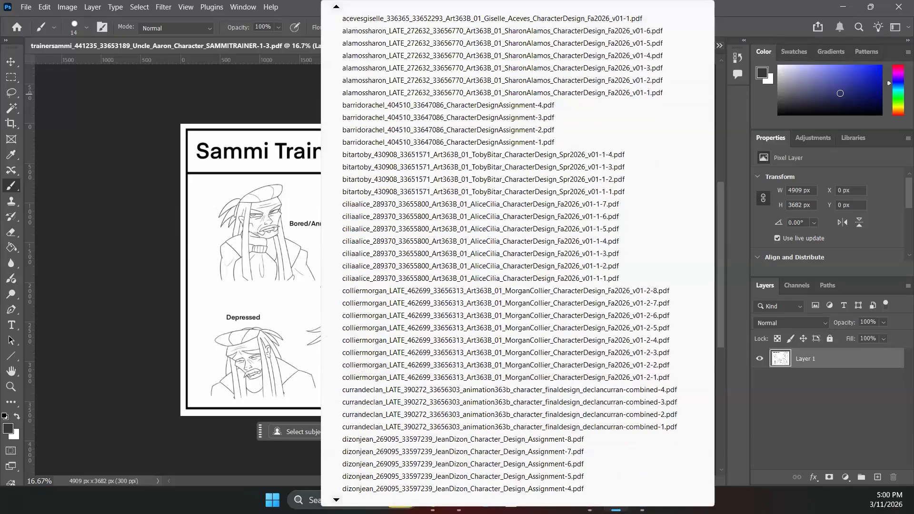
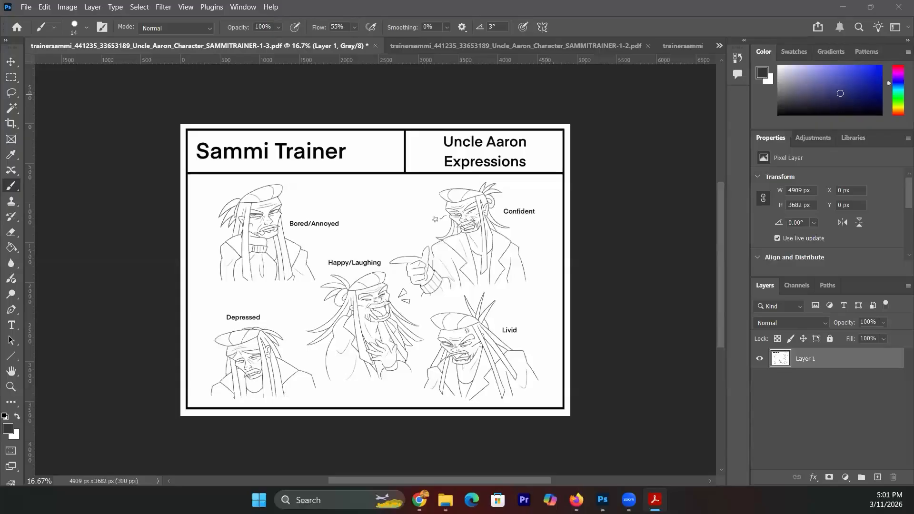
- Switch to Acrobat to bring the student's three-figure turnaround PDF to the front
{"action": "key", "text": "alt+Tab"}
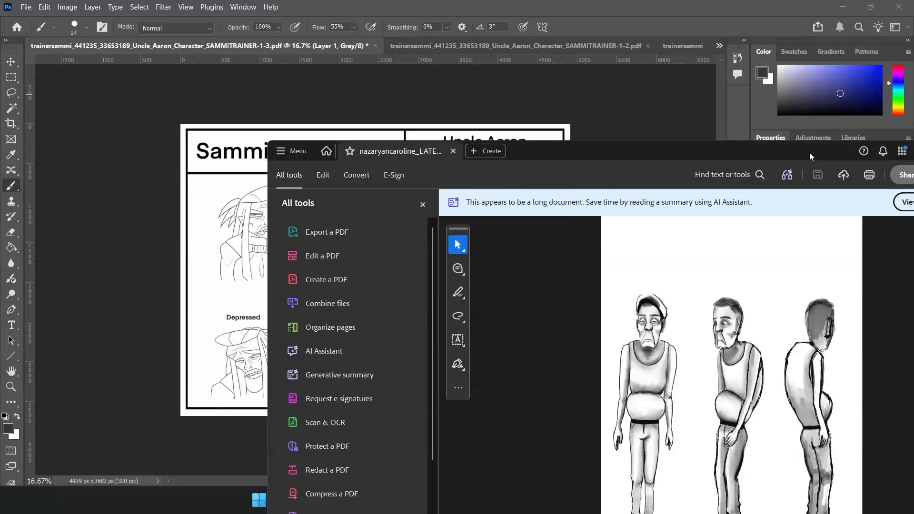
- Reposition the Acrobat window and scroll the PDF down to page 2, the Pinocchio/Geppetto action sheet
{"action": "left_click_drag", "start_coordinate": [809, 152], "coordinate": [628, 27]}
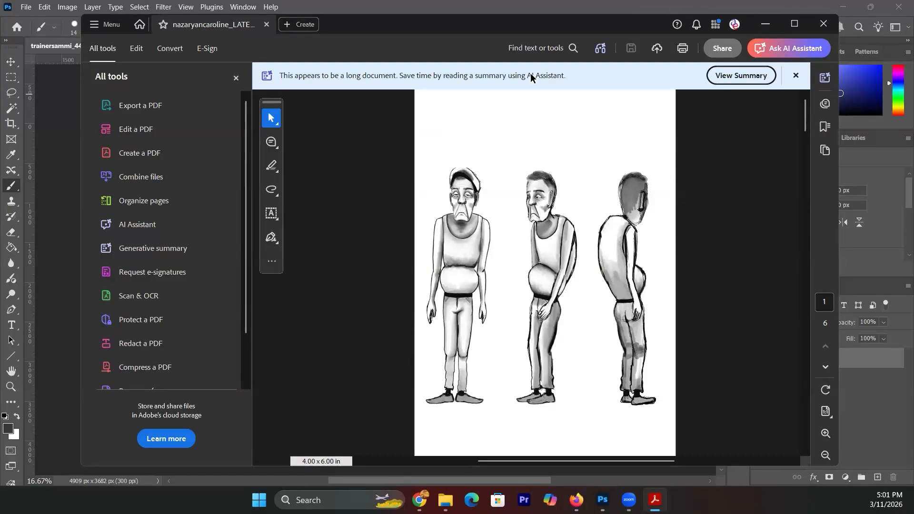
{"action": "scroll", "coordinate": [417, 122], "scroll_direction": "left", "scroll_amount": 2}
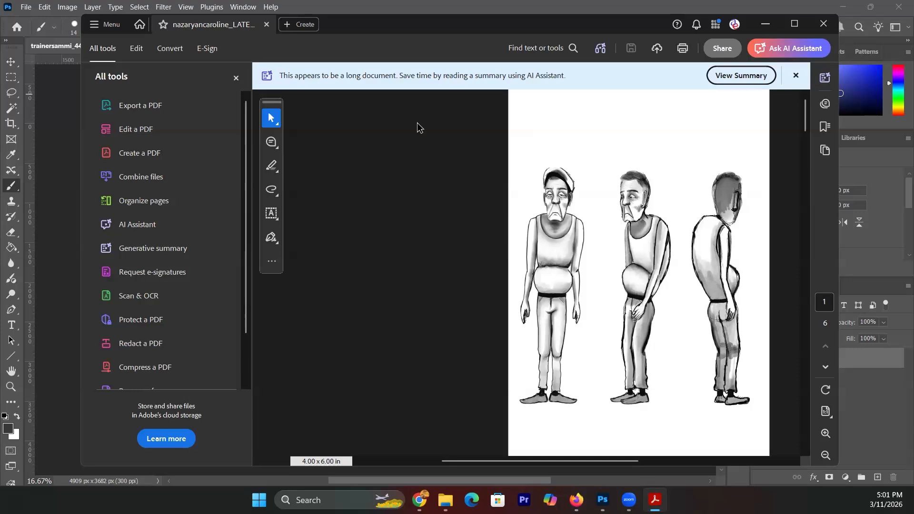
{"action": "scroll", "coordinate": [417, 122], "scroll_direction": "left", "scroll_amount": 4}
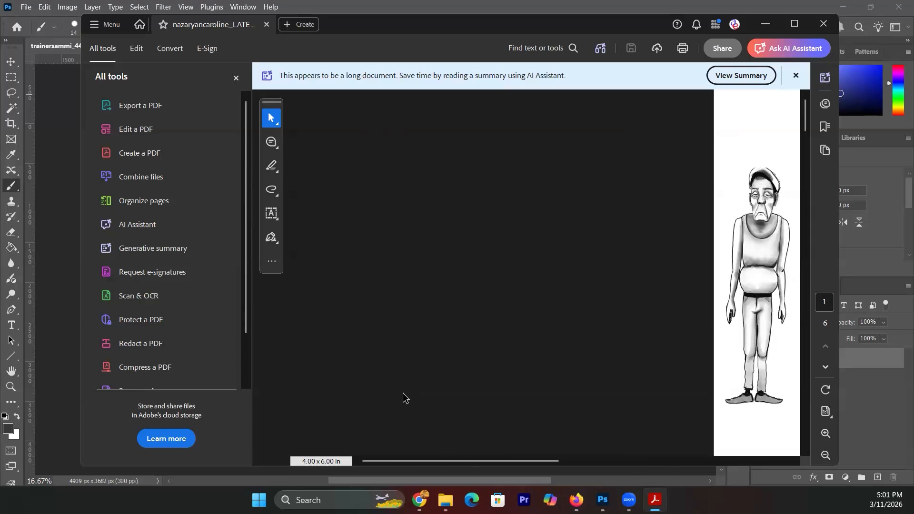
{"action": "left_click_drag", "start_coordinate": [402, 462], "coordinate": [543, 420]}
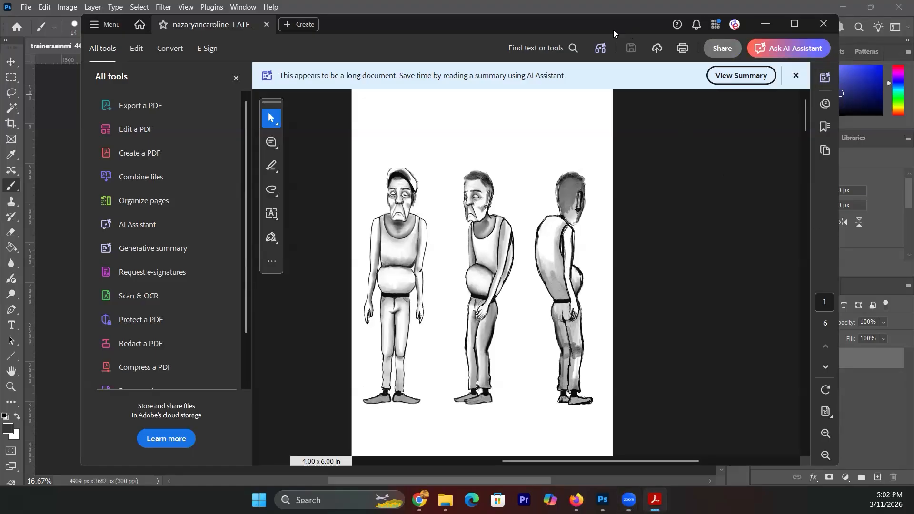
{"action": "left_click_drag", "start_coordinate": [613, 29], "coordinate": [605, 35]}
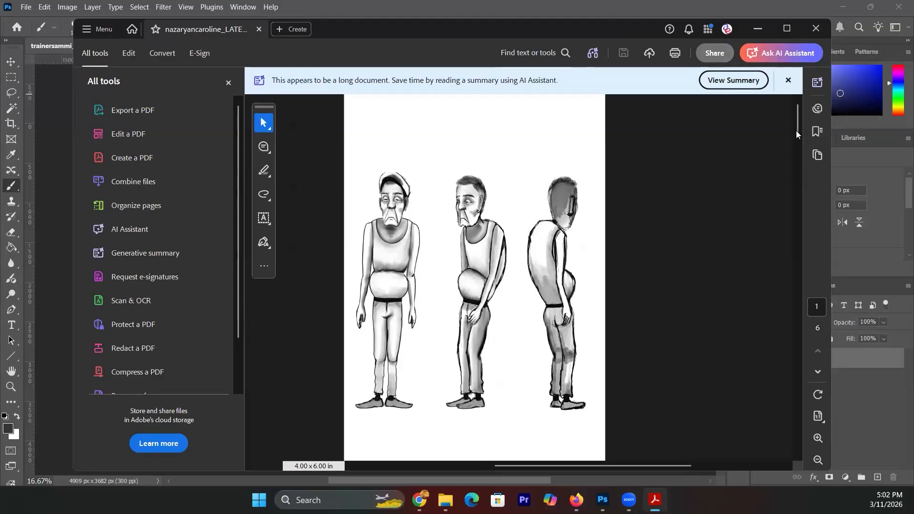
{"action": "left_click_drag", "start_coordinate": [797, 130], "coordinate": [797, 169]}
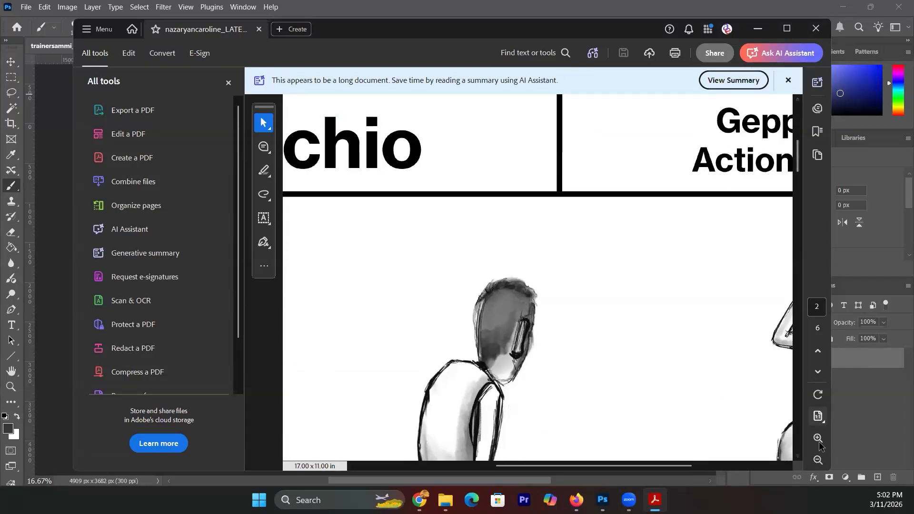
- Zoom the PDF out to 25% to see whole pages, then back in to 37.2%
{"action": "left_click", "coordinate": [817, 460]}
{"action": "left_click", "coordinate": [818, 460]}
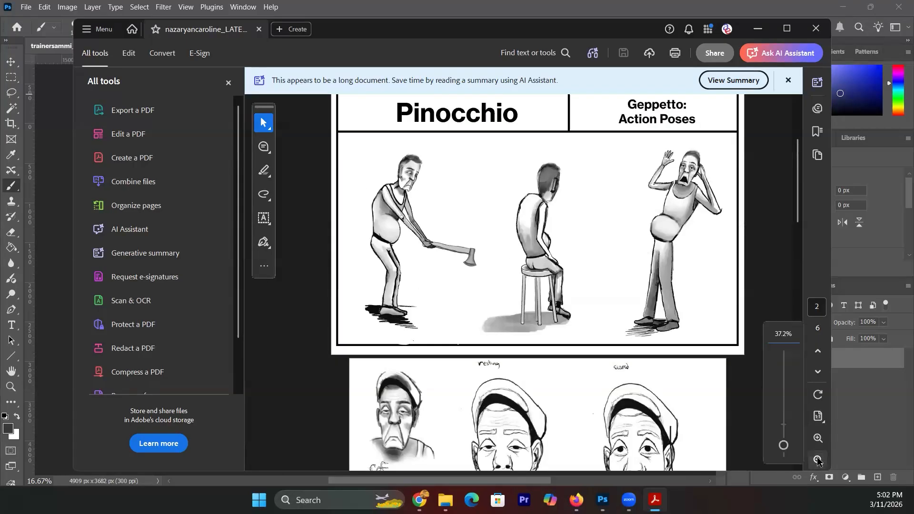
{"action": "left_click", "coordinate": [818, 460]}
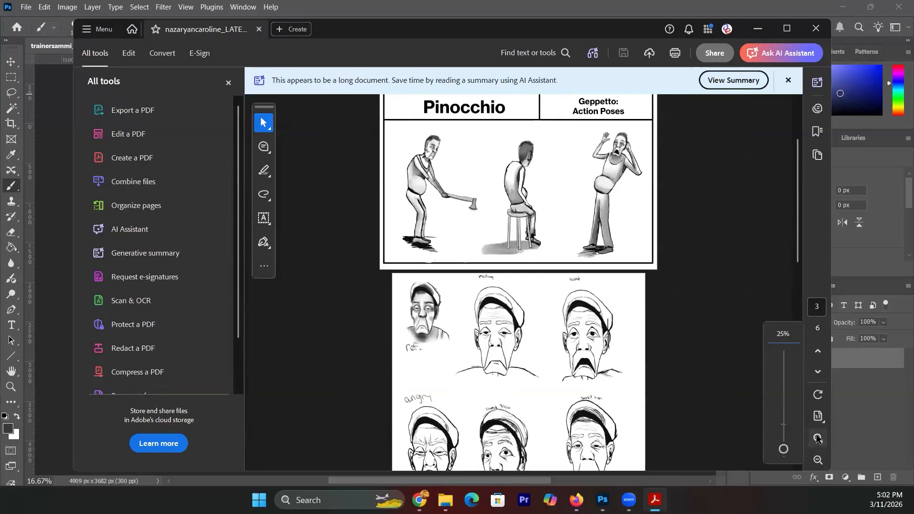
{"action": "left_click", "coordinate": [817, 439]}
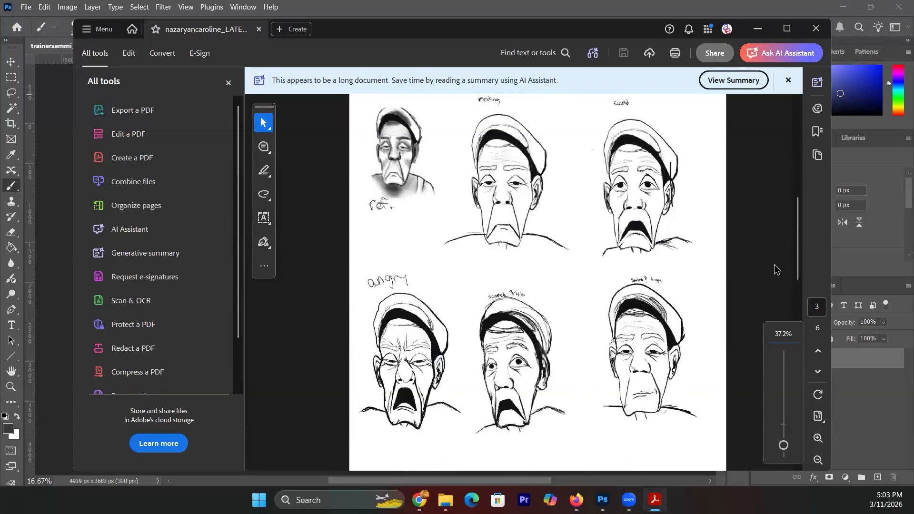
- Scroll from page 2 to page 3, the Geppetto face sketches labelled angry and ref
{"action": "left_click_drag", "start_coordinate": [798, 254], "coordinate": [796, 195]}
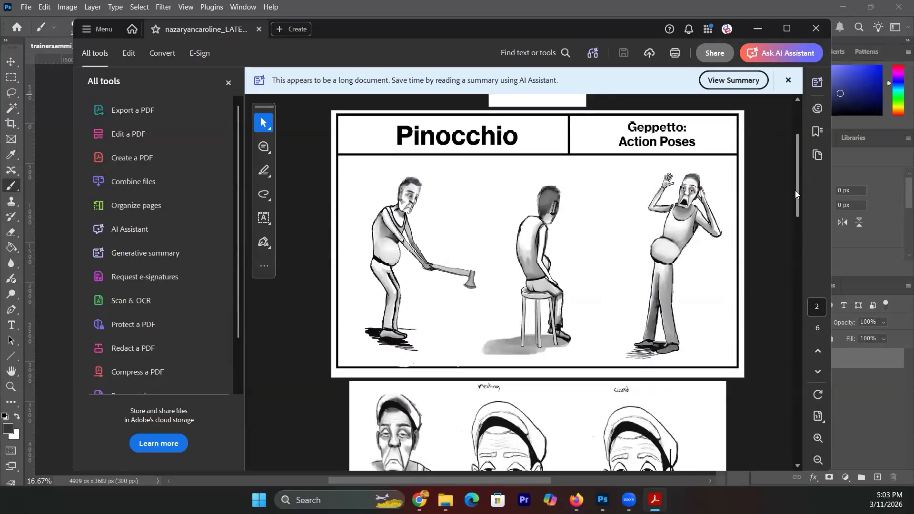
{"action": "mouse_move", "coordinate": [795, 191]}
{"action": "left_mouse_down"}
{"action": "mouse_move", "coordinate": [798, 251]}
{"action": "mouse_move", "coordinate": [796, 192]}
{"action": "left_mouse_up"}
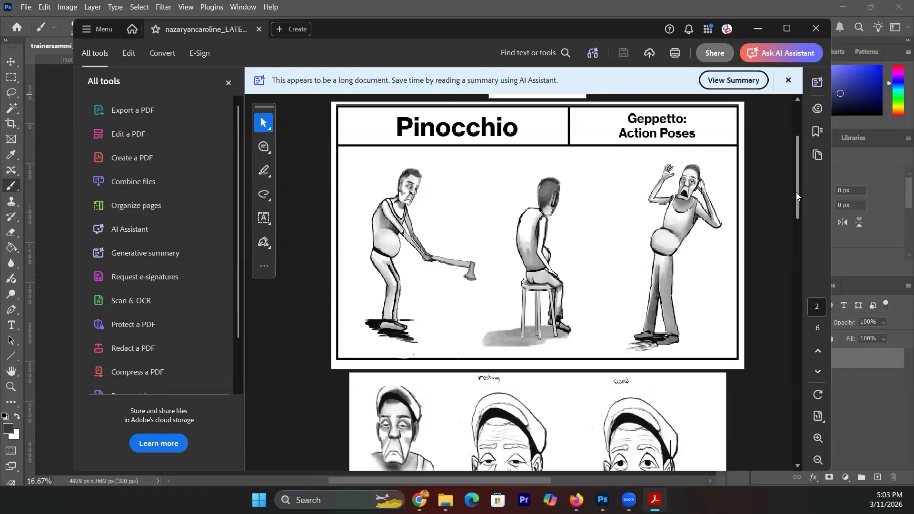
{"action": "left_click_drag", "start_coordinate": [796, 192], "coordinate": [796, 204]}
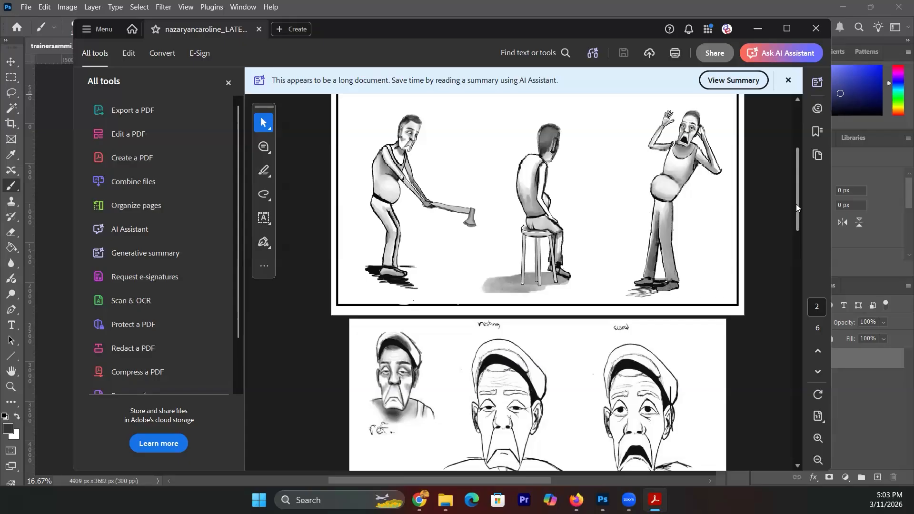
{"action": "left_click_drag", "start_coordinate": [796, 204], "coordinate": [807, 254]}
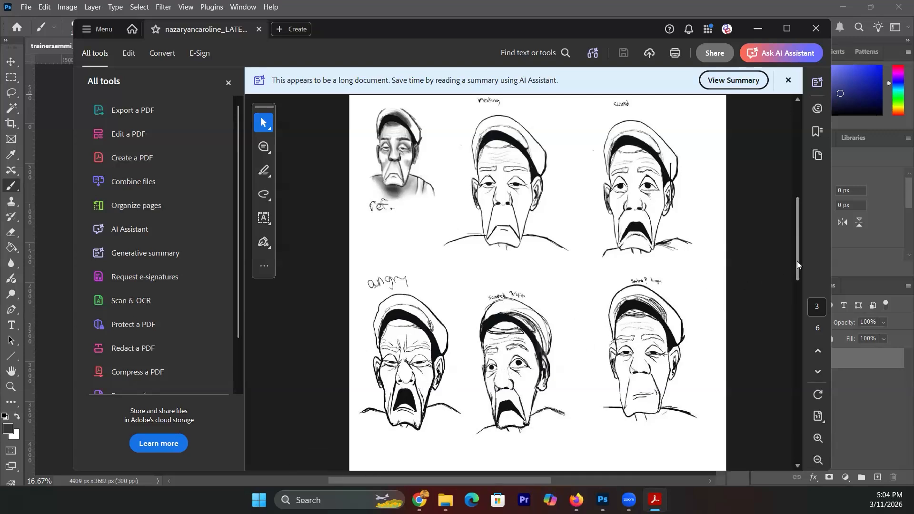
{"action": "scroll", "coordinate": [796, 262], "scroll_direction": "down", "scroll_amount": 3}
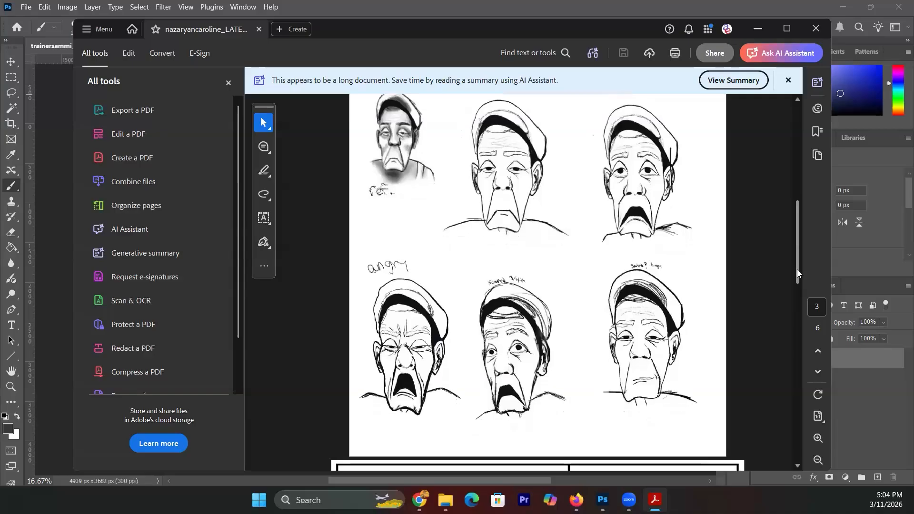
- Scroll through pages 4 and 5 to page 6, the Pinocchio Geppetto Facial Expressions sheet
{"action": "scroll", "coordinate": [797, 286], "scroll_direction": "down", "scroll_amount": 10}
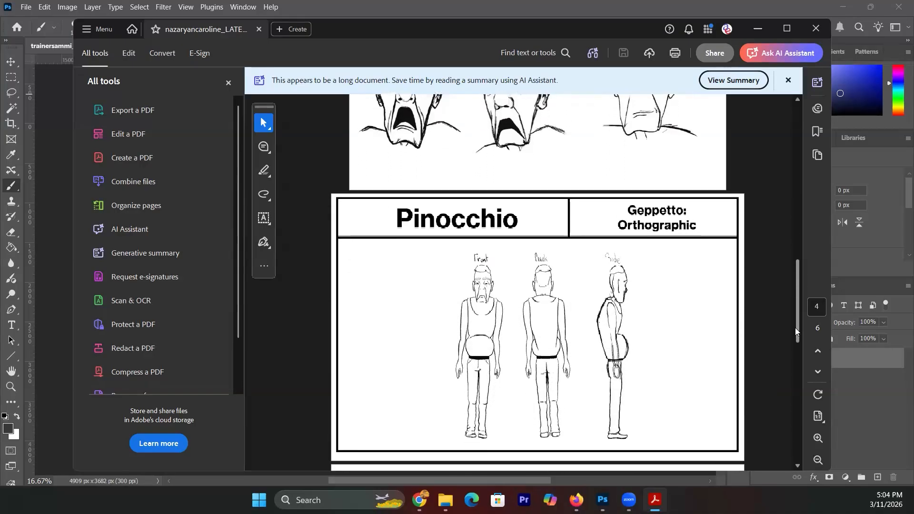
{"action": "scroll", "coordinate": [795, 337], "scroll_direction": "down", "scroll_amount": 2}
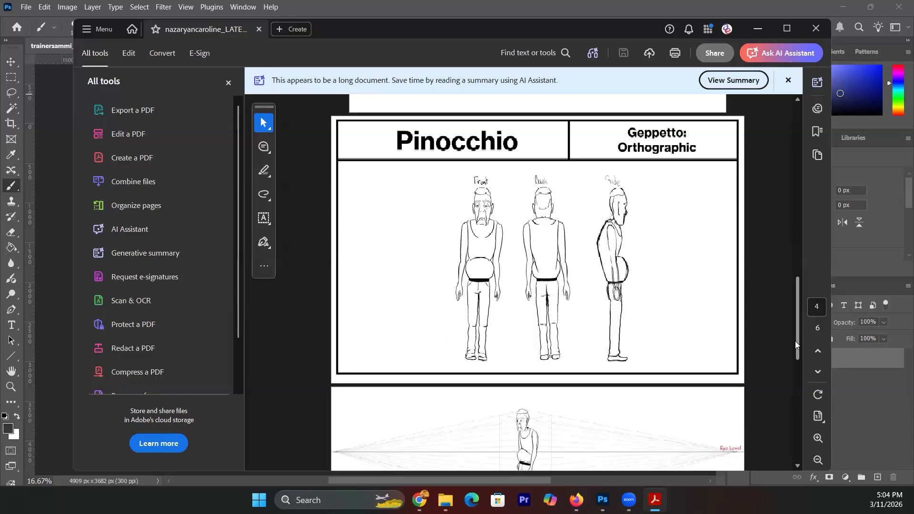
{"action": "left_click_drag", "start_coordinate": [795, 341], "coordinate": [783, 264]}
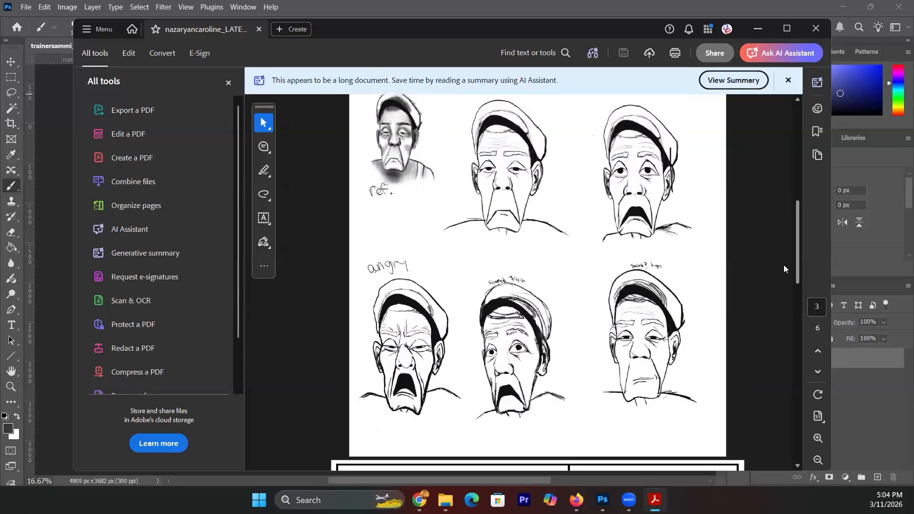
{"action": "left_click_drag", "start_coordinate": [783, 266], "coordinate": [804, 343]}
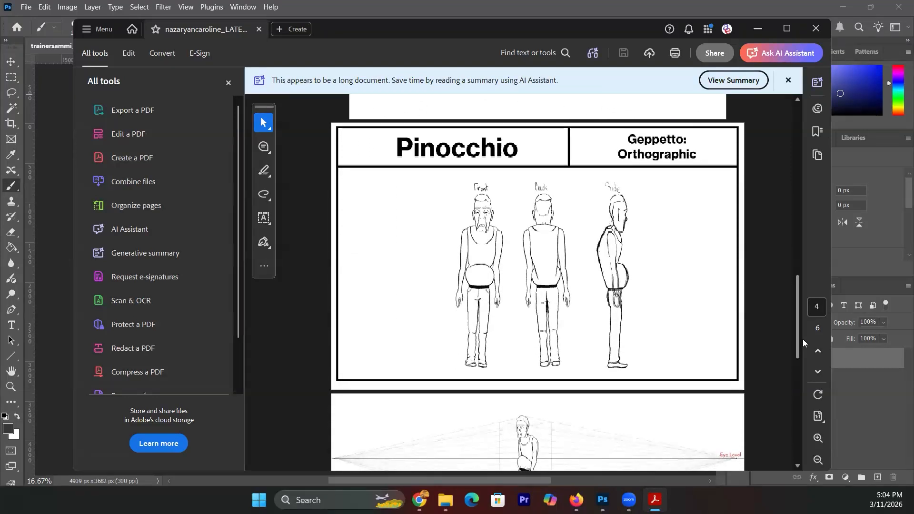
{"action": "mouse_move", "coordinate": [804, 343]}
{"action": "left_mouse_down"}
{"action": "mouse_move", "coordinate": [804, 408]}
{"action": "mouse_move", "coordinate": [799, 392]}
{"action": "left_mouse_up"}
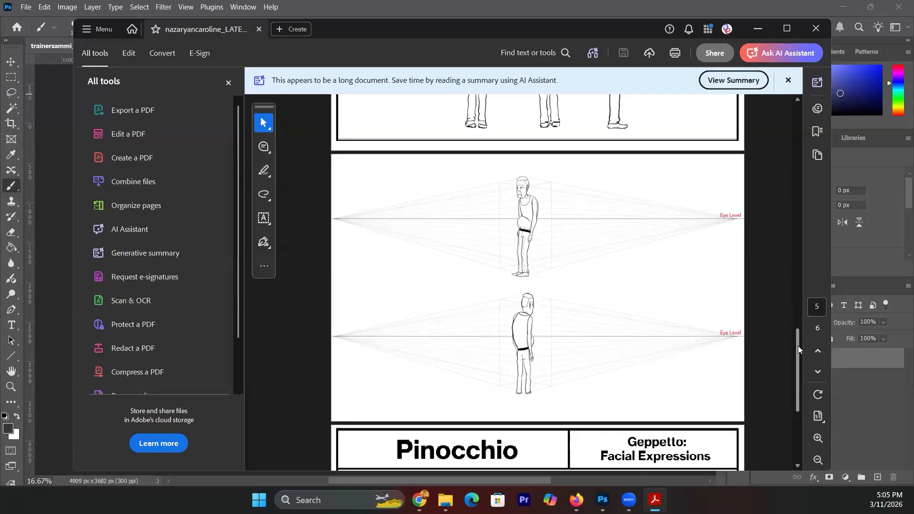
{"action": "left_click_drag", "start_coordinate": [798, 346], "coordinate": [795, 411]}
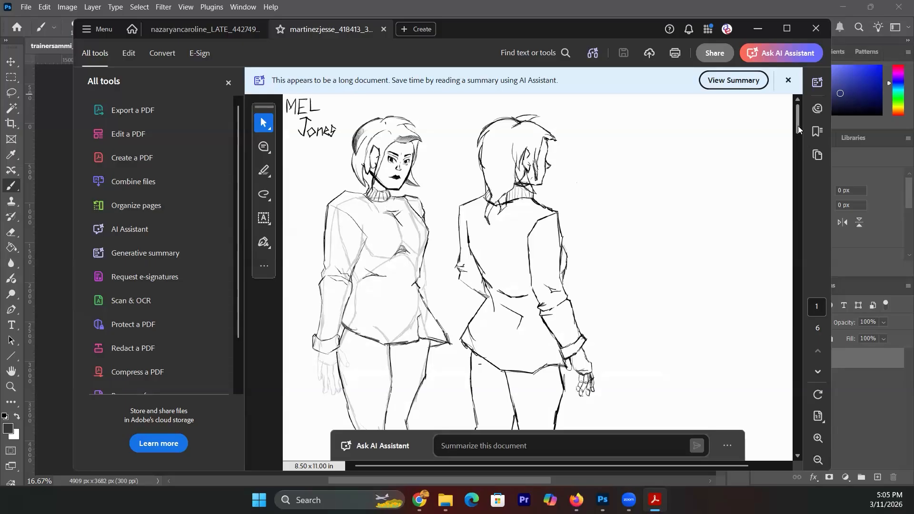
- Zoom the second student's PDF out to 75% and scroll down to page 3's head sketches
{"action": "mouse_move", "coordinate": [798, 126]}
{"action": "left_mouse_down"}
{"action": "mouse_move", "coordinate": [799, 137]}
{"action": "mouse_move", "coordinate": [799, 124]}
{"action": "left_mouse_up"}
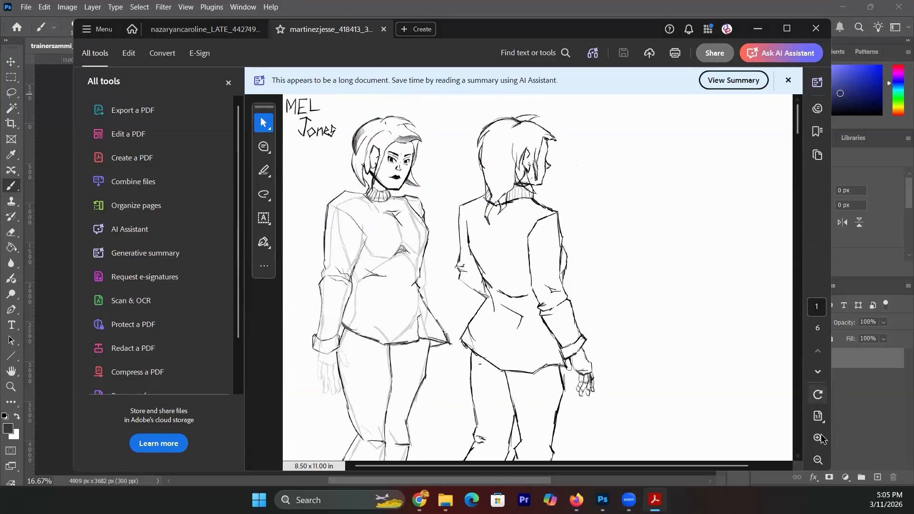
{"action": "left_click", "coordinate": [817, 460]}
{"action": "left_click", "coordinate": [817, 460]}
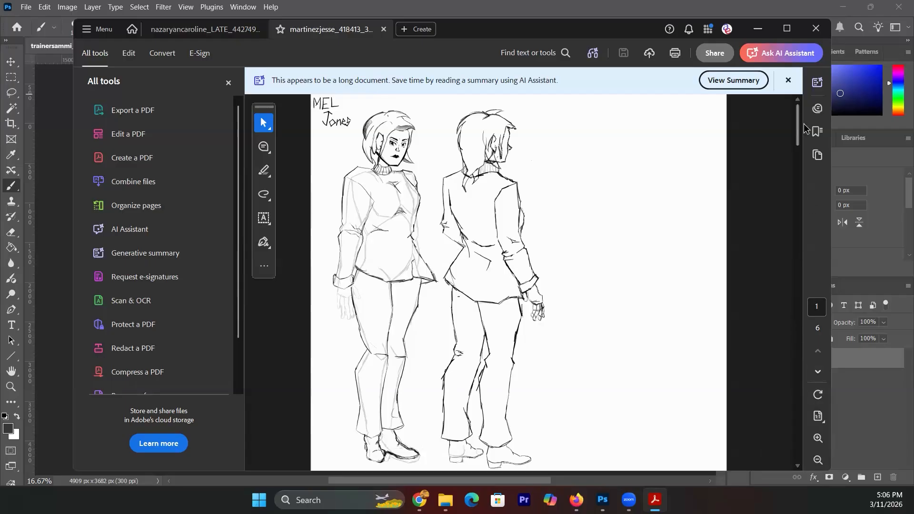
{"action": "left_click_drag", "start_coordinate": [797, 131], "coordinate": [797, 189]}
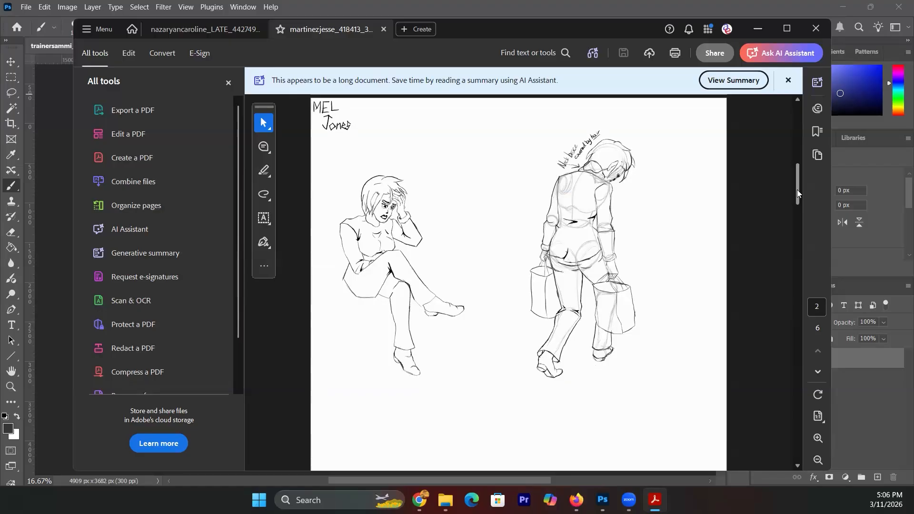
{"action": "left_click_drag", "start_coordinate": [796, 189], "coordinate": [796, 246]}
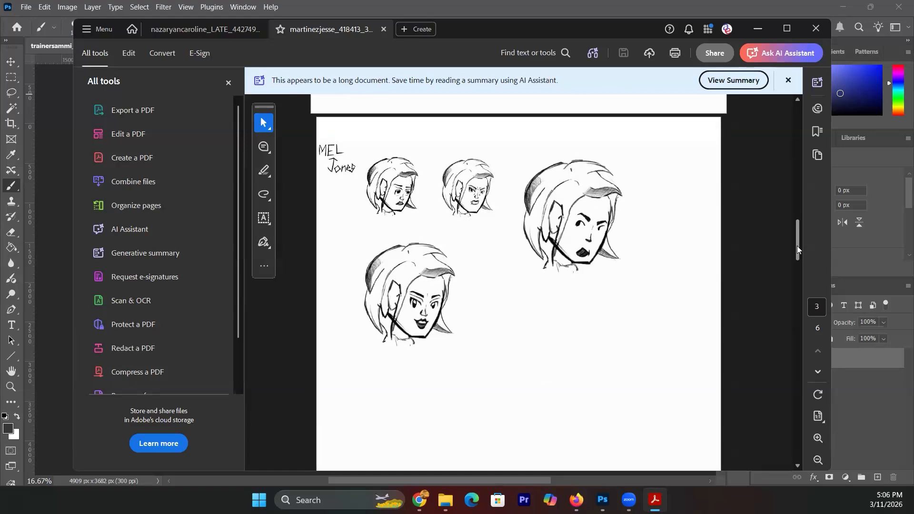
{"action": "left_click_drag", "start_coordinate": [797, 247], "coordinate": [797, 327]}
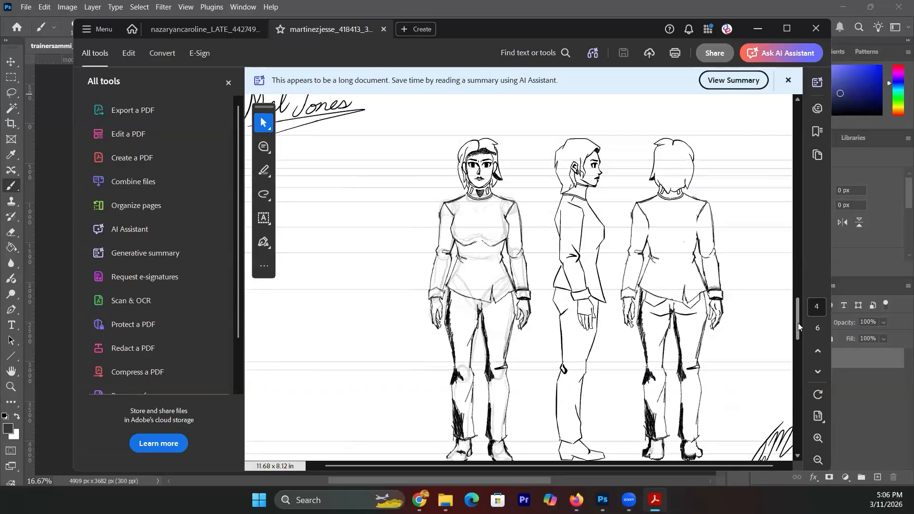
{"action": "mouse_move", "coordinate": [798, 323]}
{"action": "left_mouse_down"}
{"action": "mouse_move", "coordinate": [801, 372]}
{"action": "mouse_move", "coordinate": [790, 328]}
{"action": "mouse_move", "coordinate": [797, 472]}
{"action": "left_mouse_up"}
{"action": "mouse_move", "coordinate": [793, 427]}
{"action": "left_mouse_down"}
{"action": "mouse_move", "coordinate": [779, 235]}
{"action": "mouse_move", "coordinate": [779, 251]}
{"action": "left_mouse_up"}
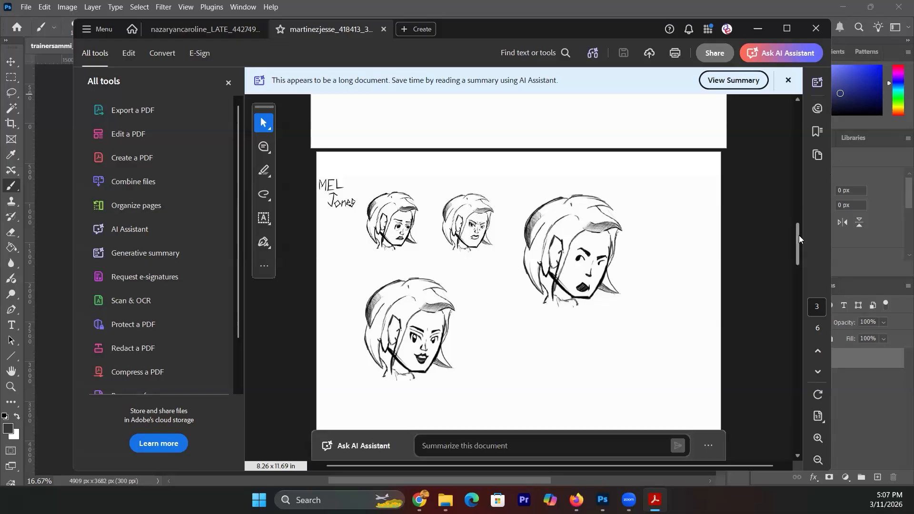
- Scroll back through pages 1–3 and dismiss the swipe-scrolling notification
{"action": "mouse_move", "coordinate": [798, 237]}
{"action": "left_mouse_down"}
{"action": "mouse_move", "coordinate": [800, 189]}
{"action": "mouse_move", "coordinate": [797, 257]}
{"action": "mouse_move", "coordinate": [795, 245]}
{"action": "left_mouse_up"}
{"action": "mouse_move", "coordinate": [795, 247]}
{"action": "left_mouse_down"}
{"action": "mouse_move", "coordinate": [803, 295]}
{"action": "mouse_move", "coordinate": [789, 123]}
{"action": "mouse_move", "coordinate": [797, 135]}
{"action": "left_mouse_up"}
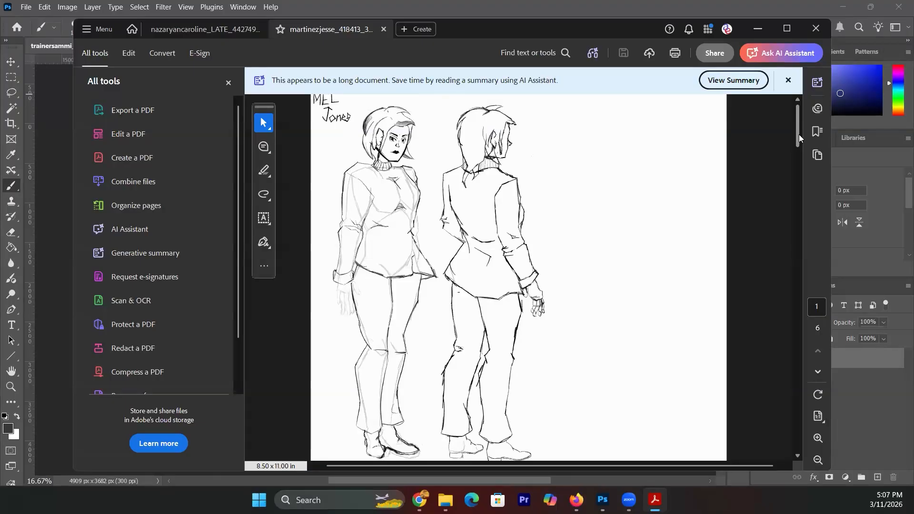
{"action": "scroll", "coordinate": [798, 134], "scroll_direction": "down", "scroll_amount": 3}
{"action": "scroll", "coordinate": [803, 162], "scroll_direction": "down", "scroll_amount": 10}
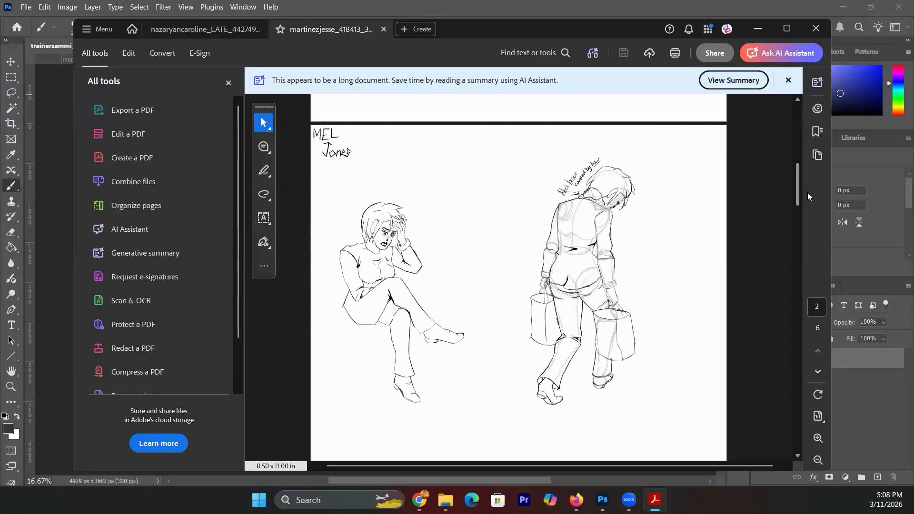
{"action": "scroll", "coordinate": [669, 310], "scroll_direction": "up", "scroll_amount": 1}
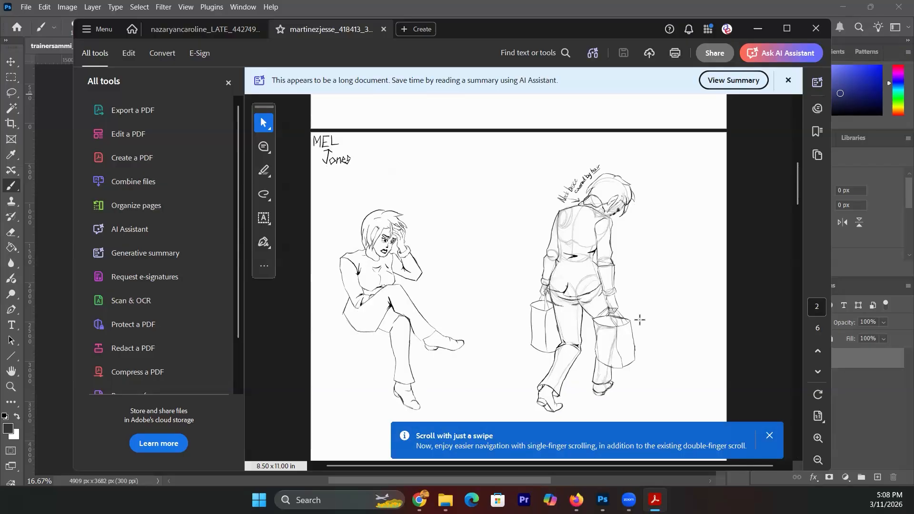
{"action": "left_click", "coordinate": [678, 357]}
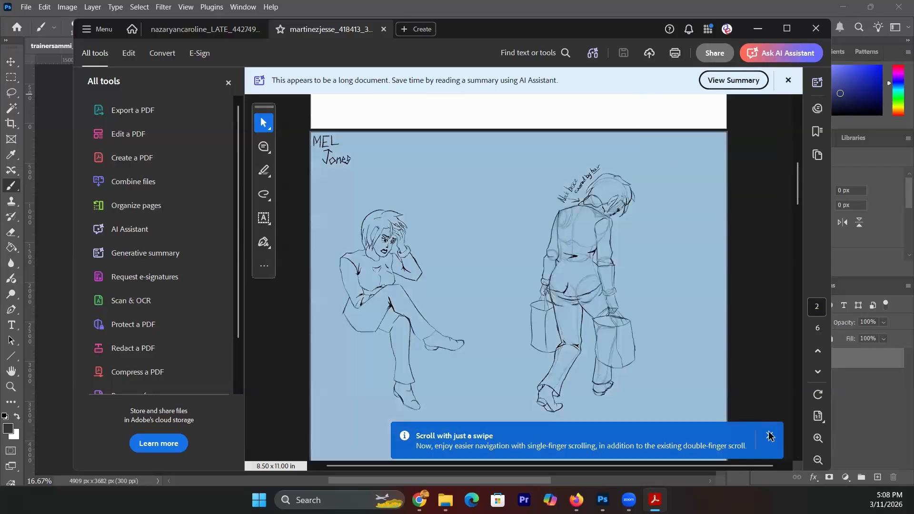
{"action": "left_click", "coordinate": [770, 435]}
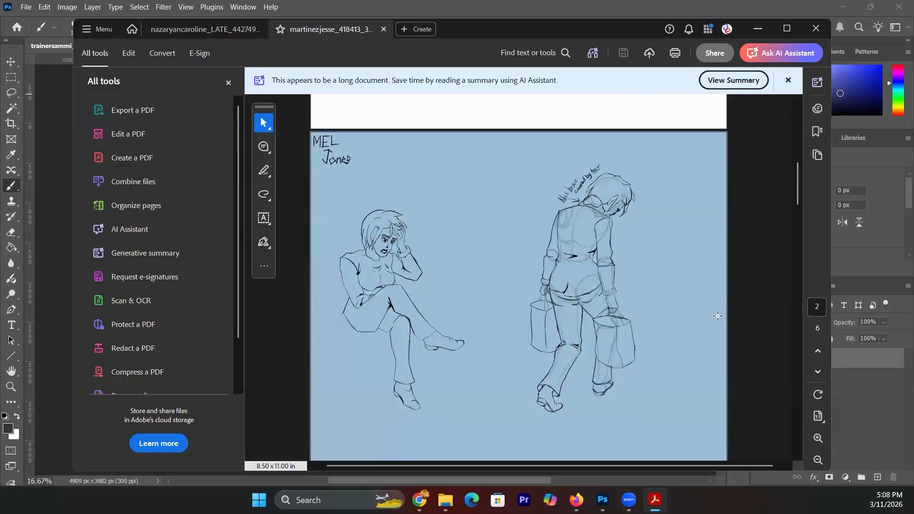
{"action": "left_click", "coordinate": [777, 197]}
- Browse the pages once more, then minimize Acrobat and show the Uncle Aaron 3/4 pose sheet
{"action": "mouse_move", "coordinate": [797, 189]}
{"action": "left_mouse_down"}
{"action": "mouse_move", "coordinate": [801, 266]}
{"action": "mouse_move", "coordinate": [798, 254]}
{"action": "left_mouse_up"}
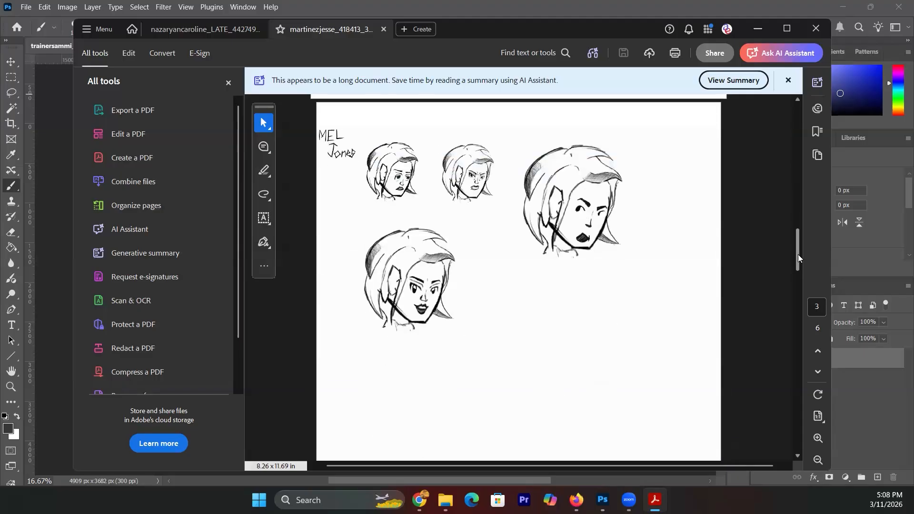
{"action": "left_click_drag", "start_coordinate": [797, 254], "coordinate": [788, 194]}
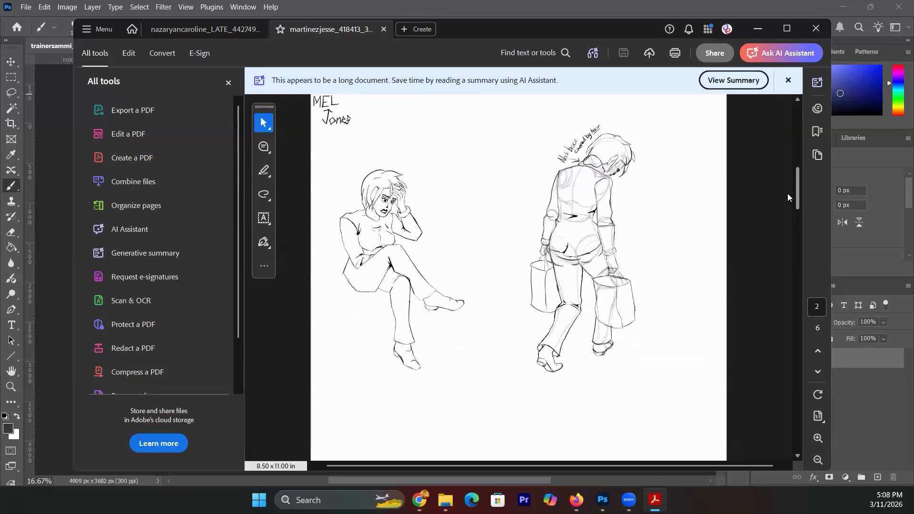
{"action": "scroll", "coordinate": [787, 192], "scroll_direction": "up", "scroll_amount": 1}
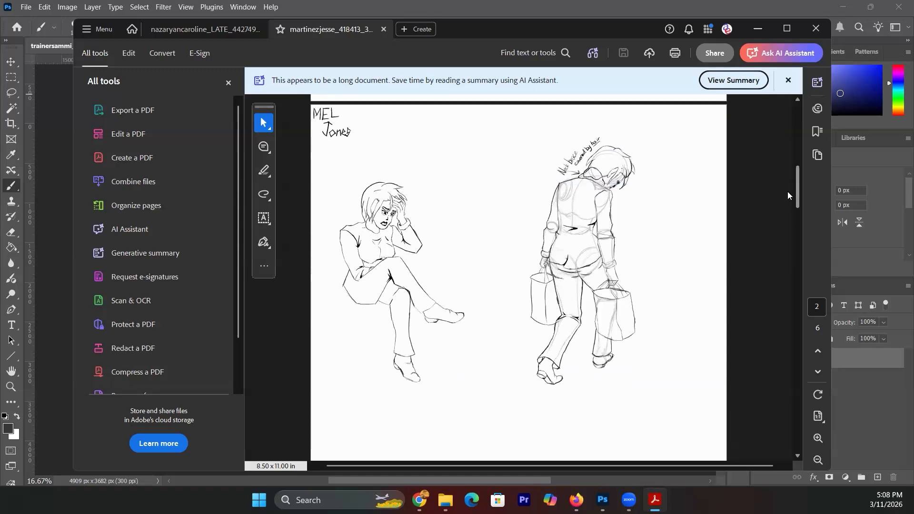
{"action": "left_click_drag", "start_coordinate": [787, 193], "coordinate": [788, 193]}
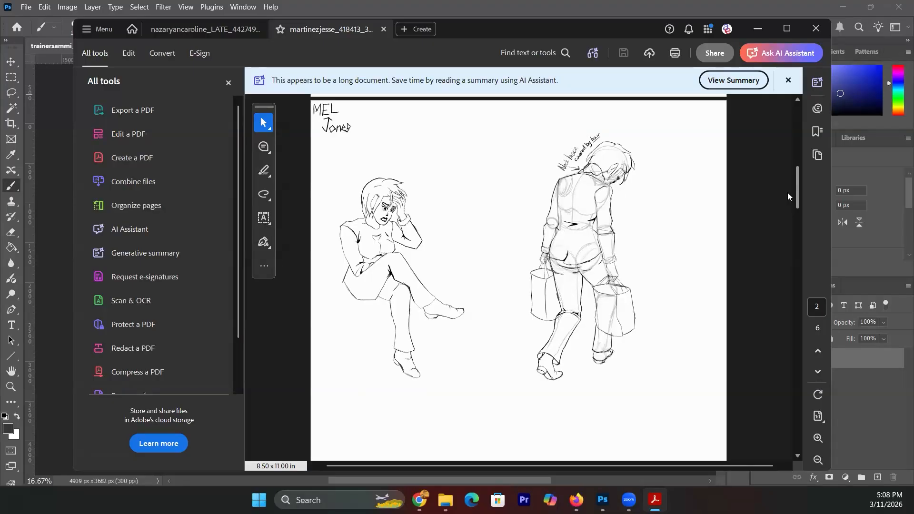
{"action": "left_click_drag", "start_coordinate": [788, 193], "coordinate": [788, 194]}
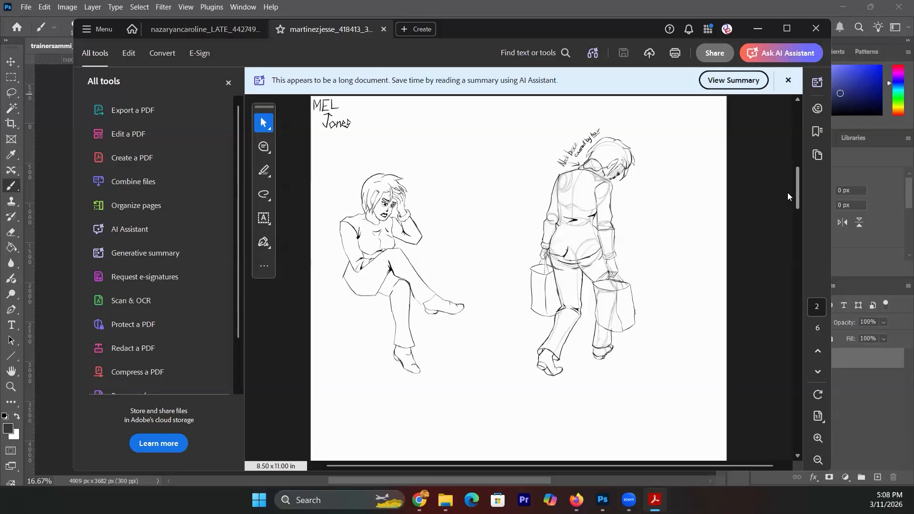
{"action": "scroll", "coordinate": [784, 197], "scroll_direction": "down", "scroll_amount": 1}
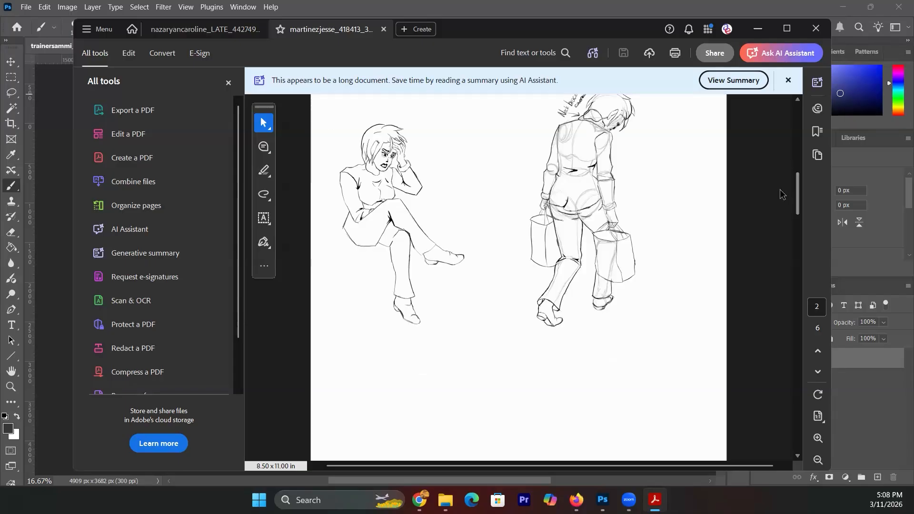
{"action": "left_click", "coordinate": [712, 12]}
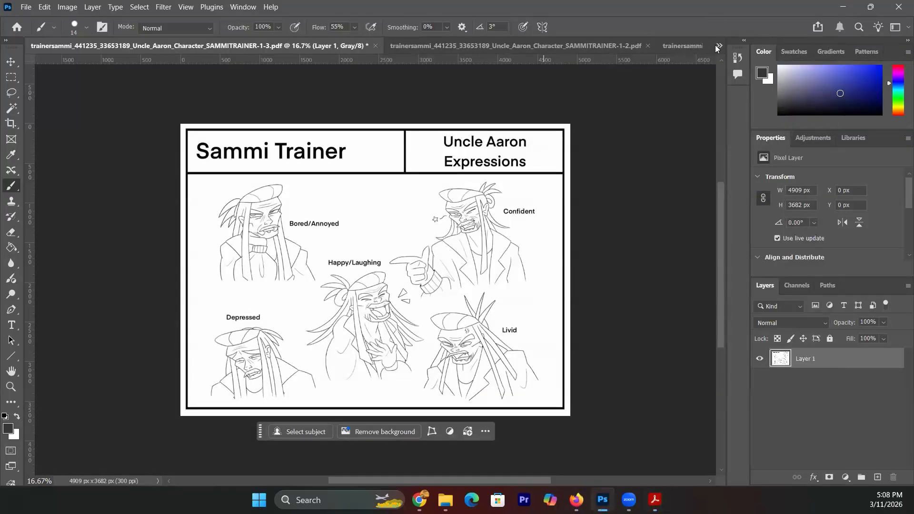
{"action": "left_click", "coordinate": [700, 45]}
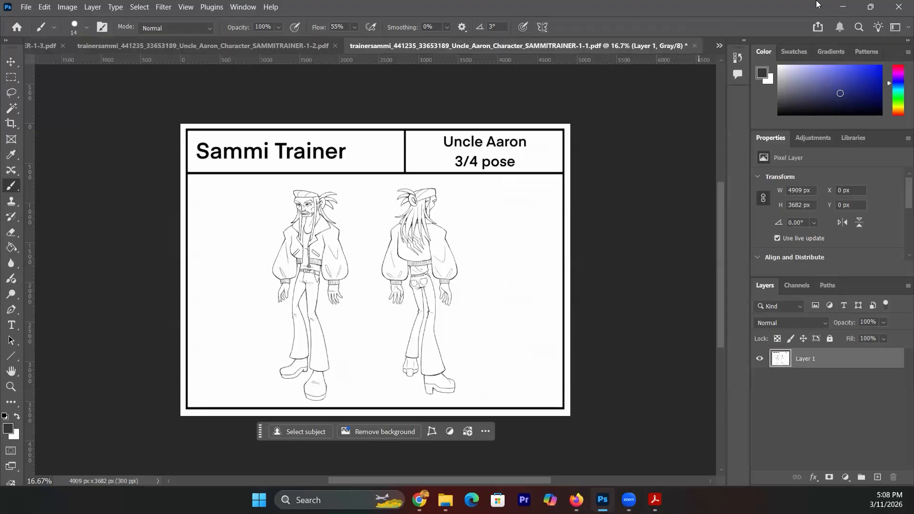